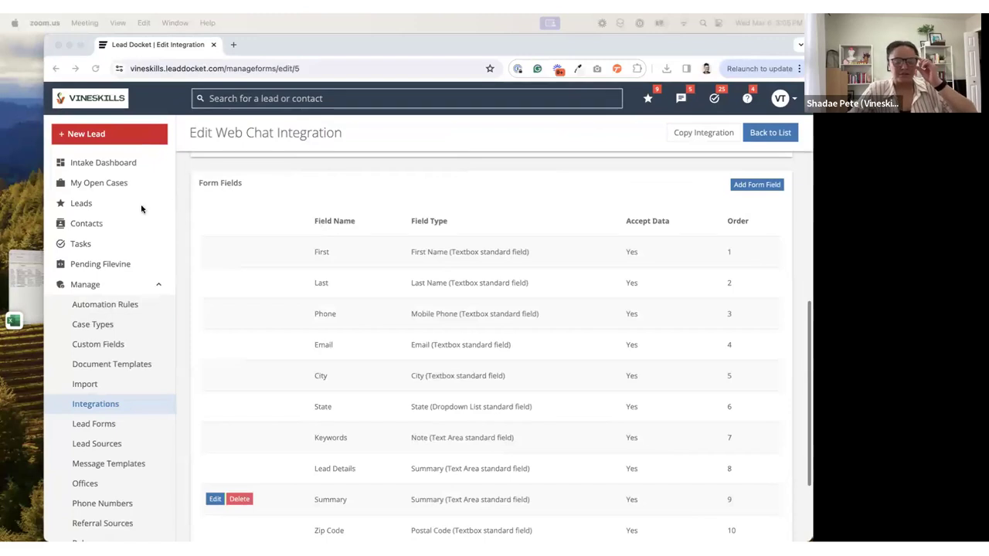
Step: Open the Intake Dashboard and expand the list of Manage options
left_click(115, 163)
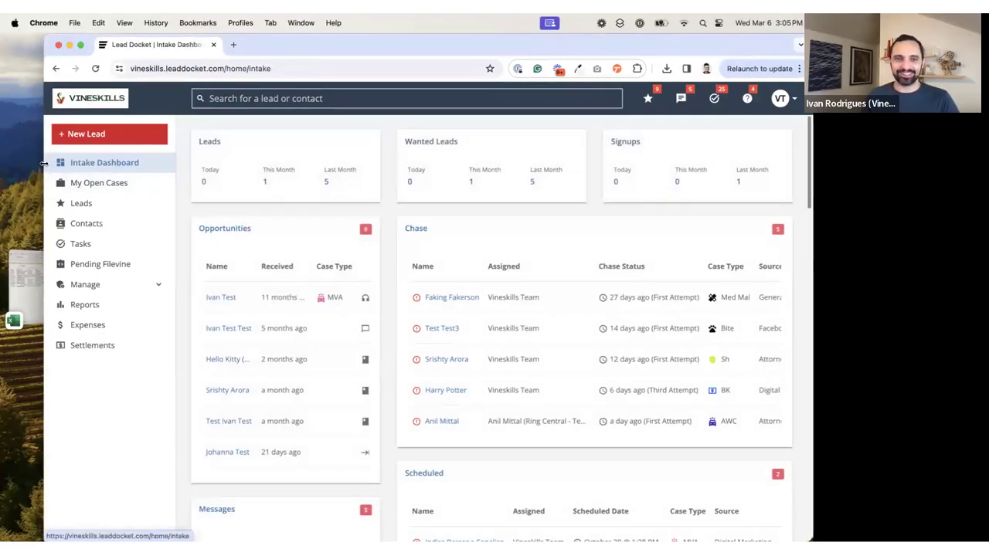
left_click_drag(44, 164, 1, 162)
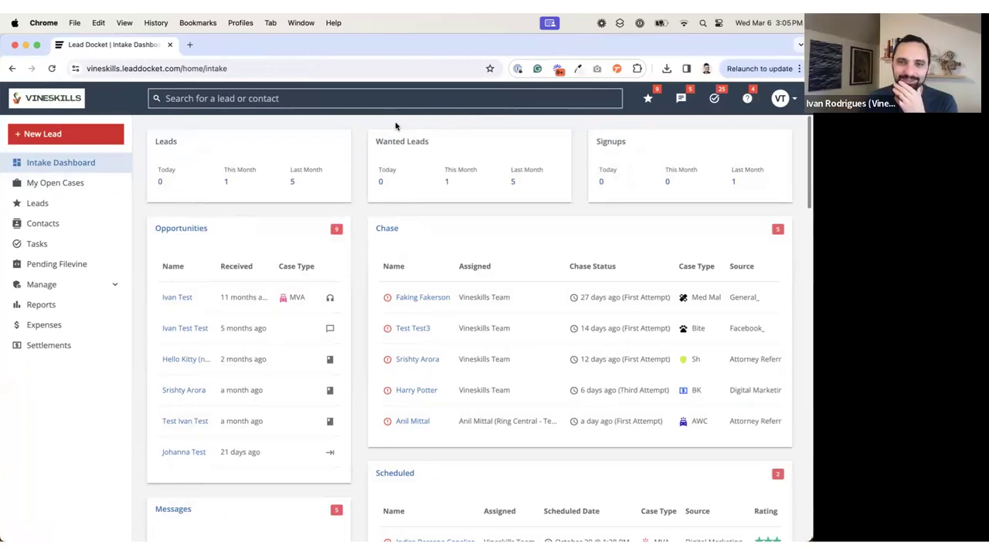
left_click(91, 288)
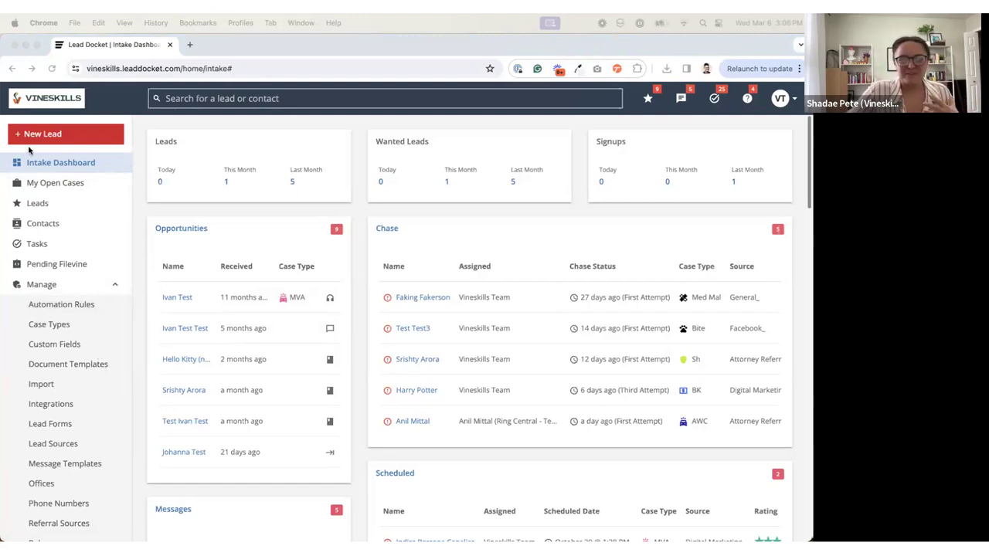
Step: Open a blank form for adding a new lead
left_click(65, 139)
scroll(65, 140, "down", 1)
left_click(65, 135)
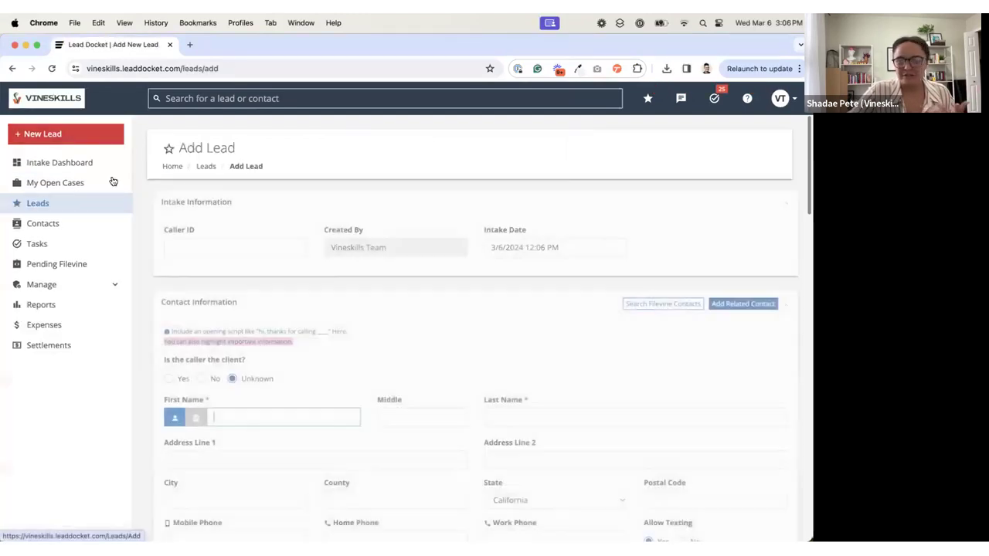
Step: Examine the new lead form's contact, marketing and case detail fields, down to the required Summary field
scroll(226, 240, "down", 4)
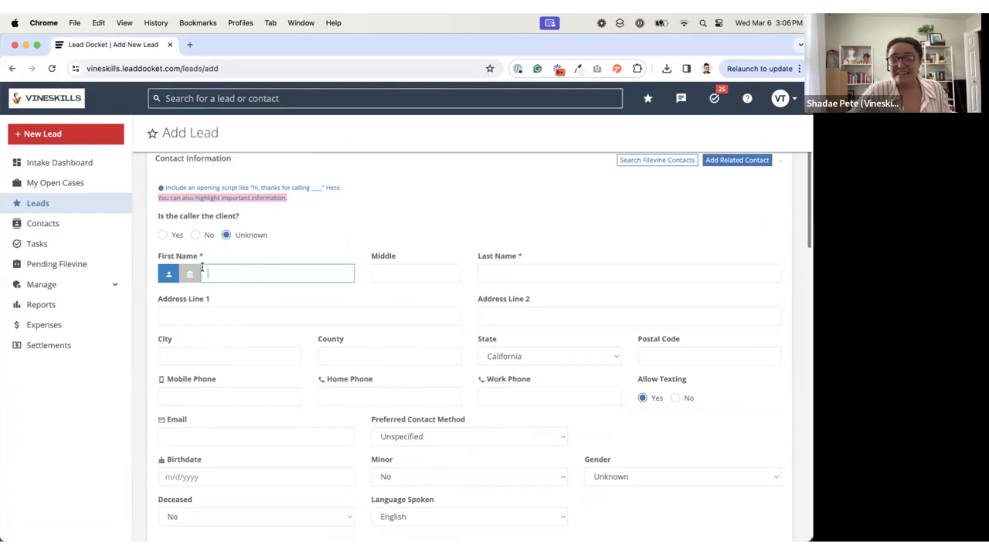
left_click(160, 259)
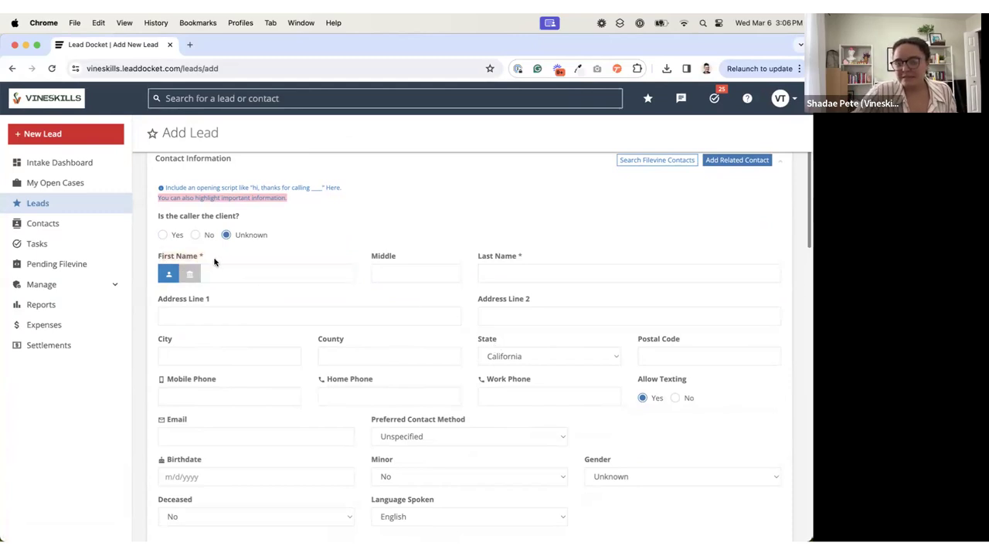
scroll(260, 308, "down", 2)
scroll(261, 307, "down", 2)
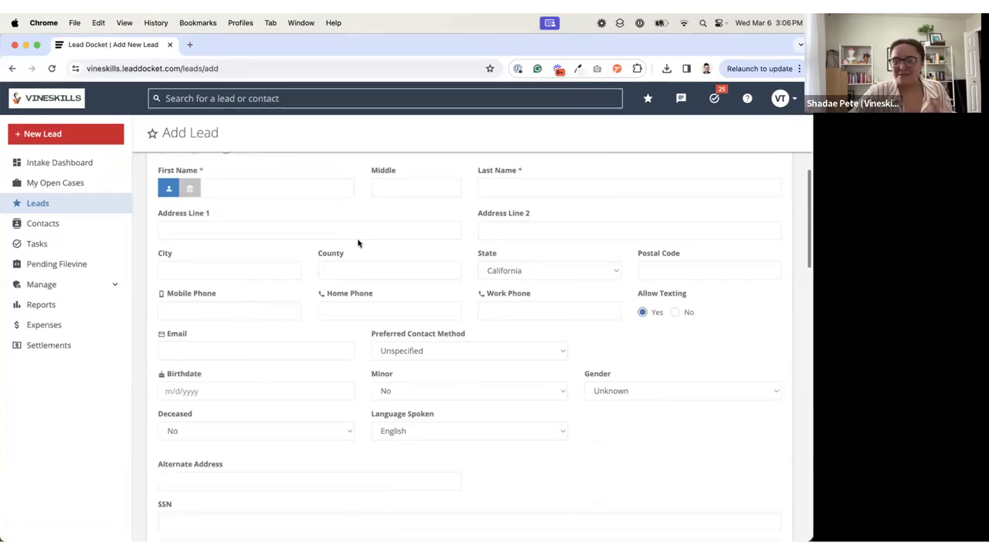
scroll(396, 293, "down", 5)
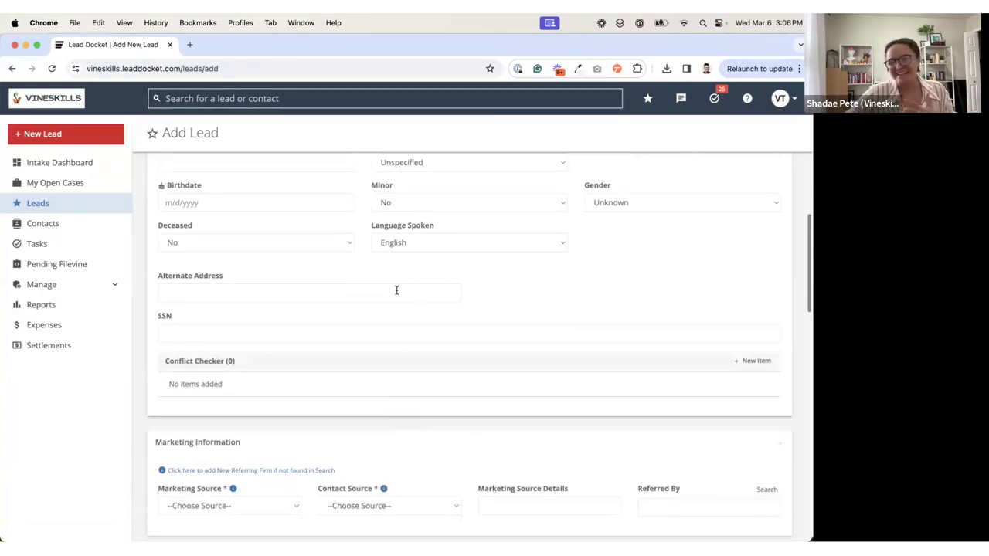
scroll(396, 291, "down", 6)
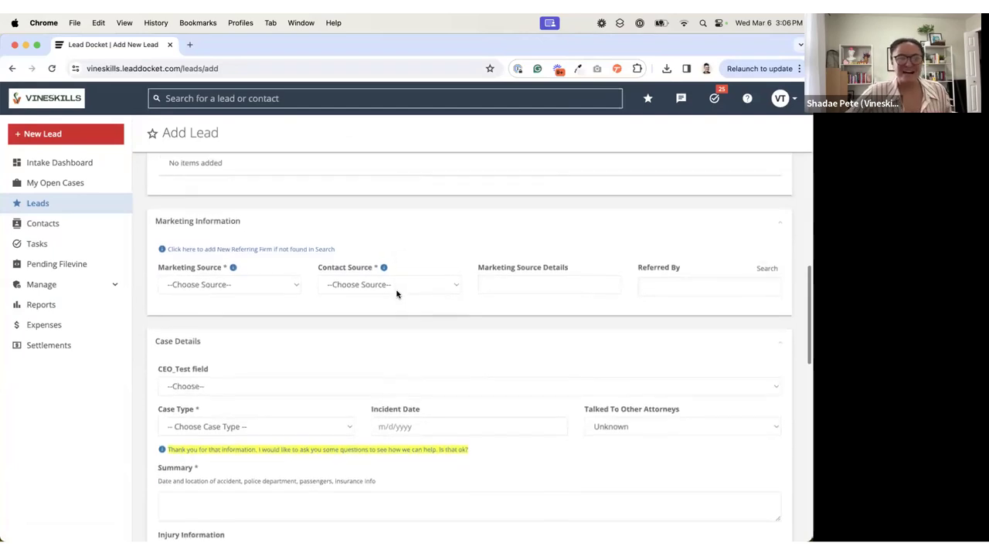
scroll(396, 293, "down", 2)
left_click_drag(160, 343, 218, 343)
left_click_drag(159, 402, 189, 401)
left_click(190, 402)
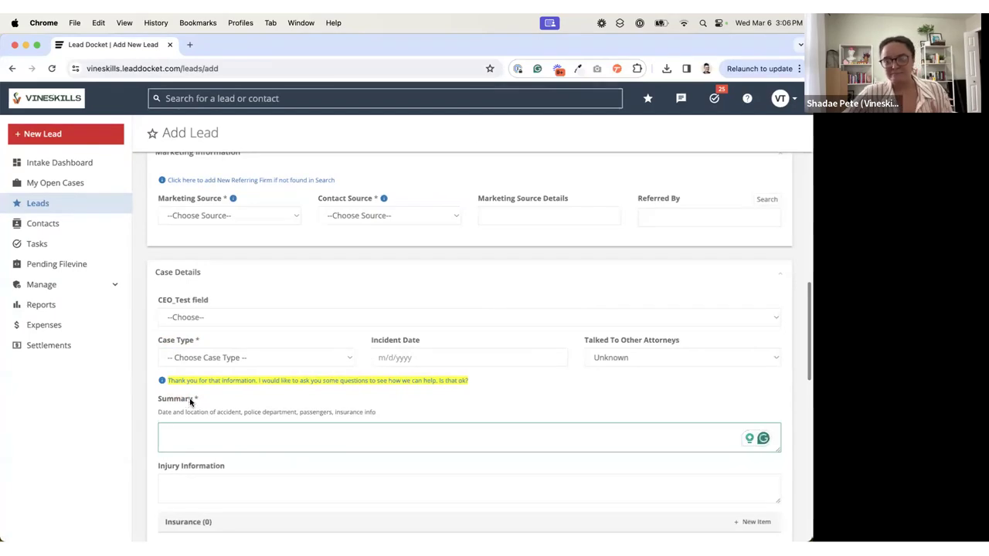
Step: Set the new lead's case type to Auto (+WC for Testing) and review the case-specific questions below it
scroll(188, 400, "down", 1)
left_click(212, 317)
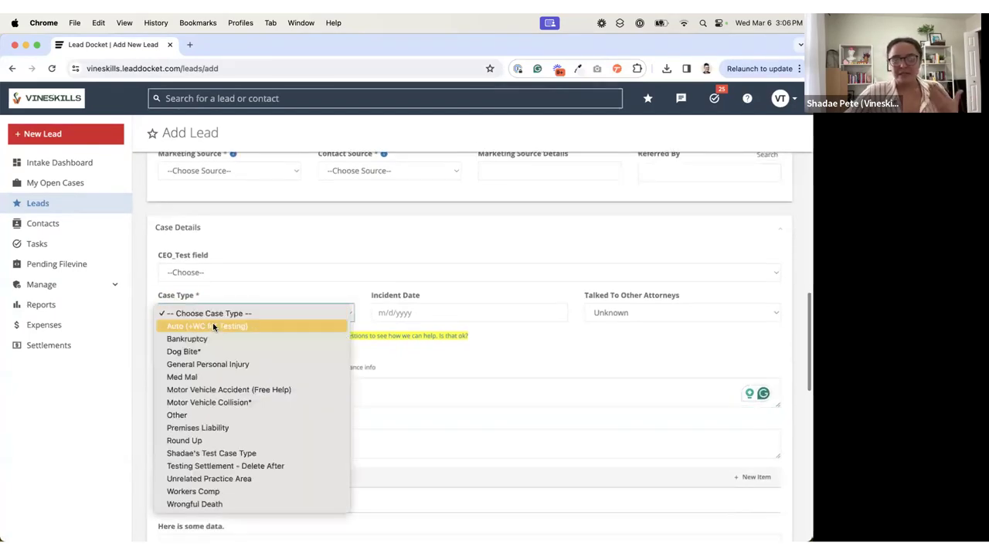
left_click(214, 326)
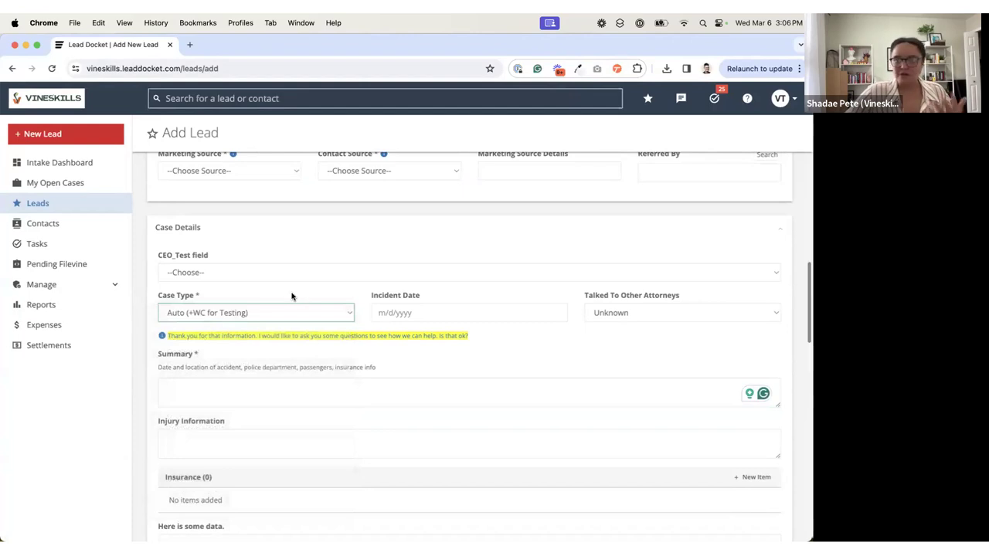
scroll(292, 296, "down", 5)
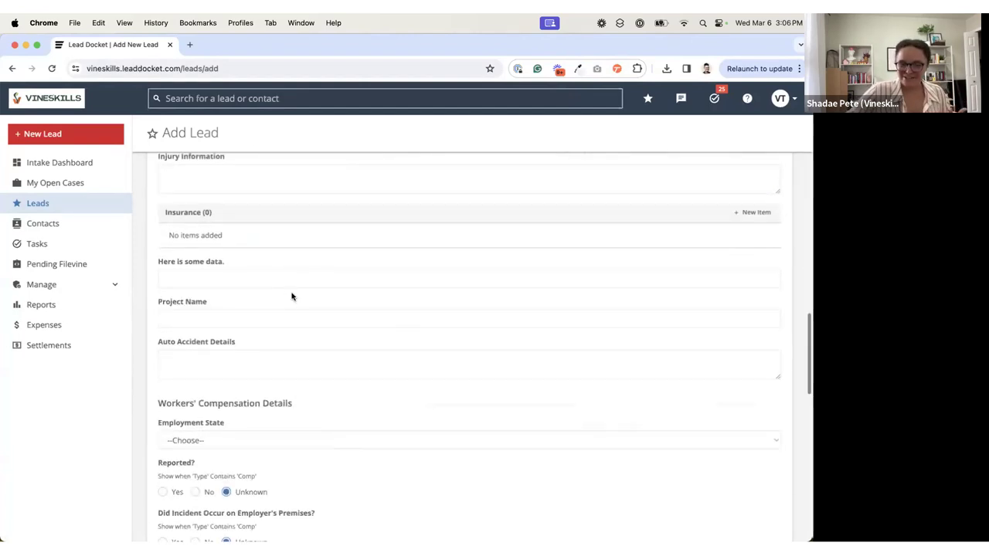
scroll(292, 297, "down", 1)
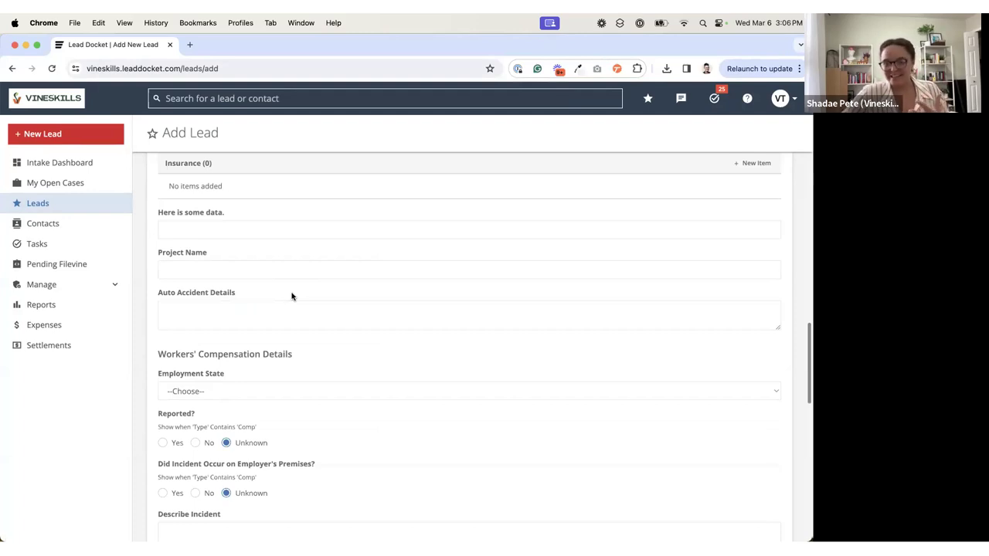
Step: Leave the unsaved lead form and open the Lead Custom Fields management page to look over the existing fields
left_click(101, 284)
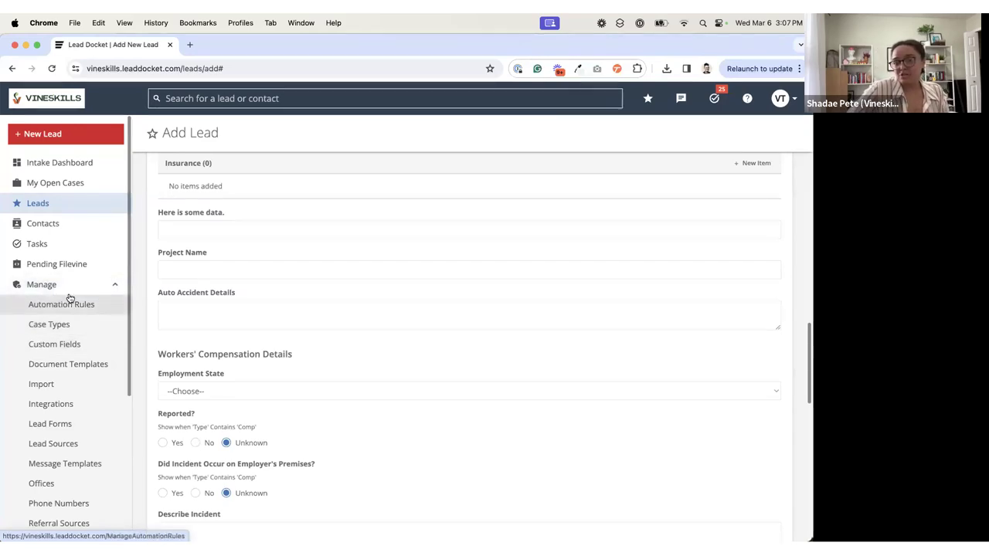
left_click(56, 348)
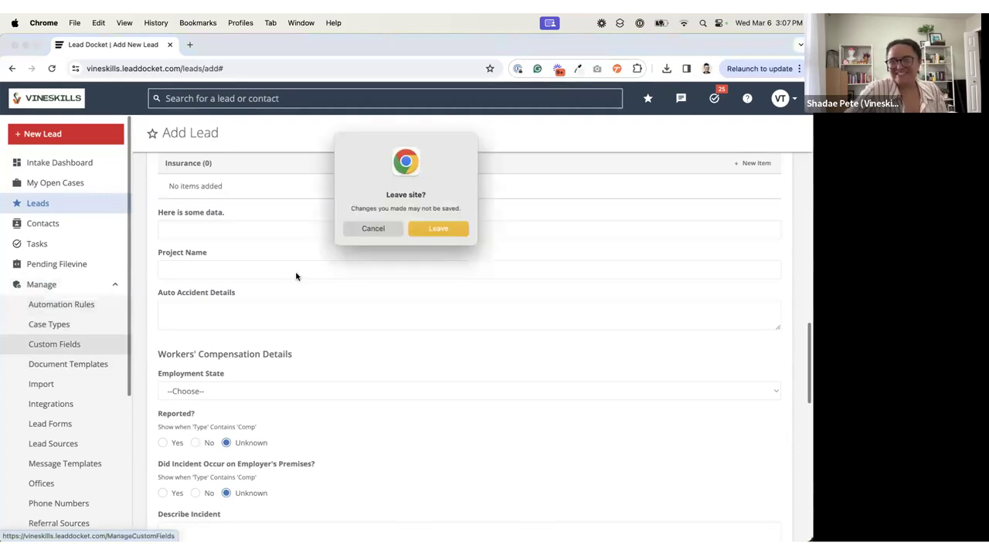
left_click(448, 228)
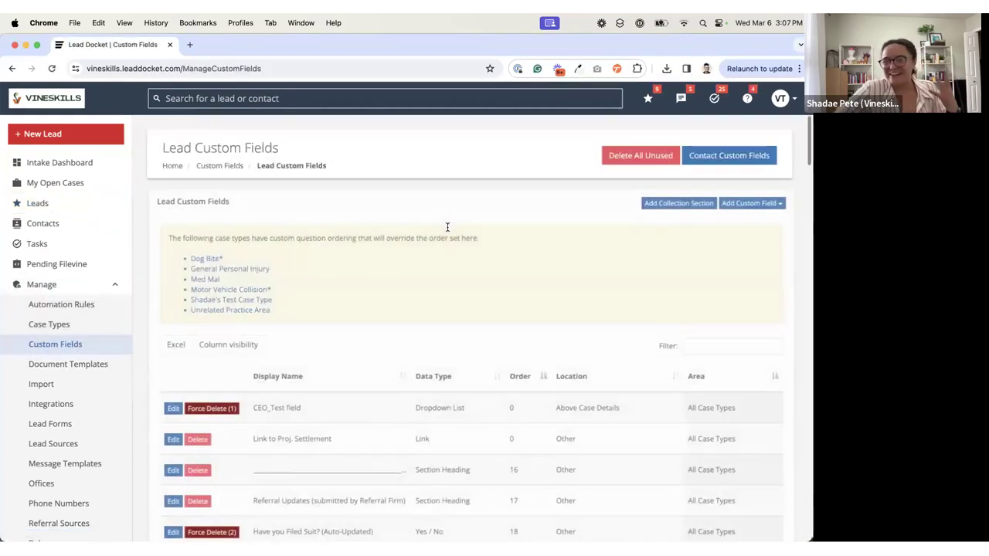
scroll(433, 313, "down", 5)
scroll(433, 312, "up", 5)
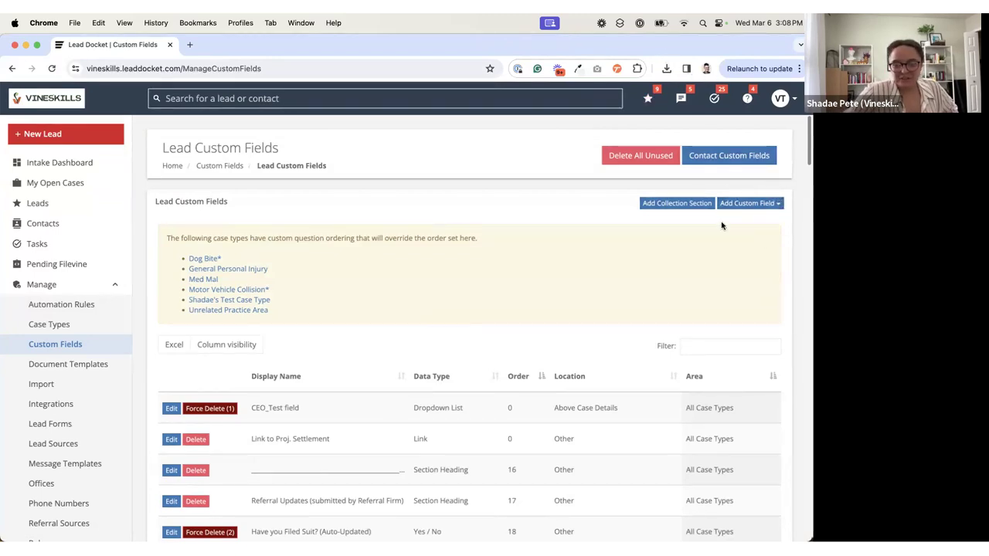
Step: Start adding a new lead custom field of the Textbox type
left_click(737, 204)
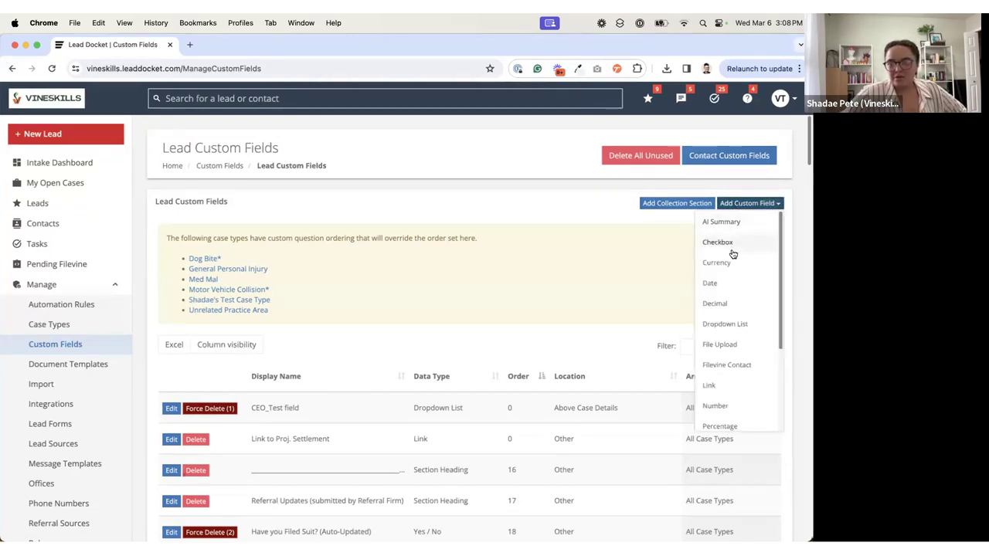
scroll(743, 362, "down", 3)
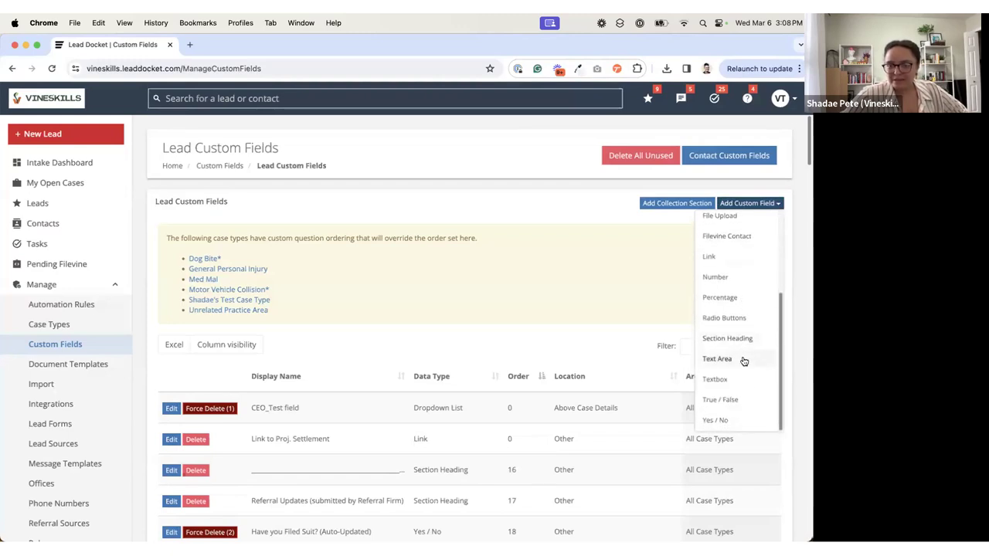
scroll(743, 361, "down", 1)
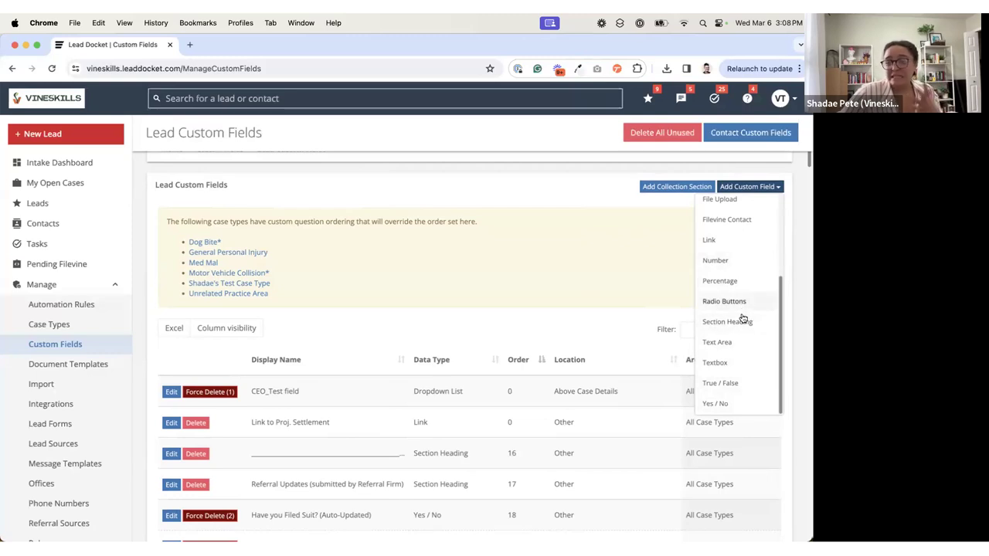
left_click(715, 362)
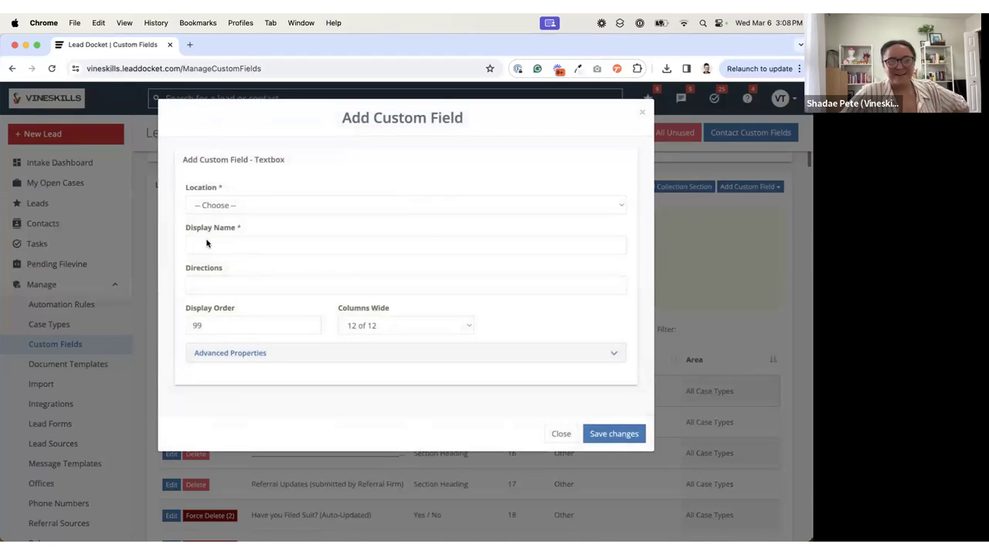
Step: Set the custom field's location to Case Type Specific - Case Details, reviewing the other location options
left_click(219, 207)
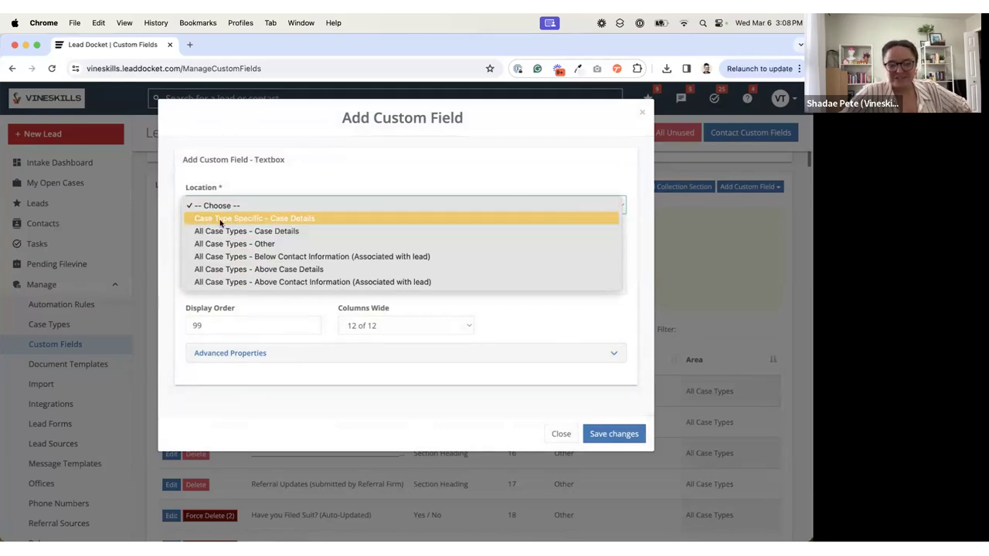
left_click(317, 219)
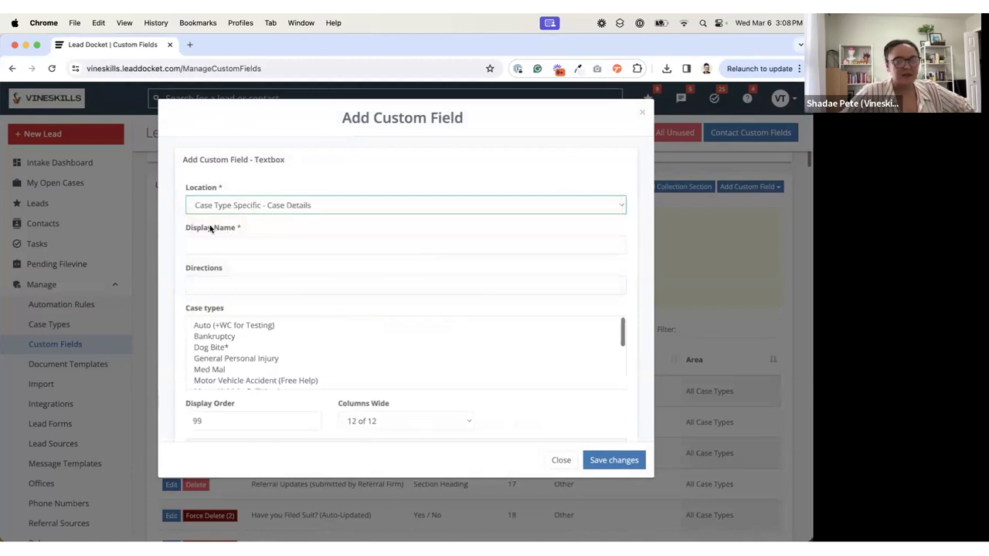
left_click(250, 214)
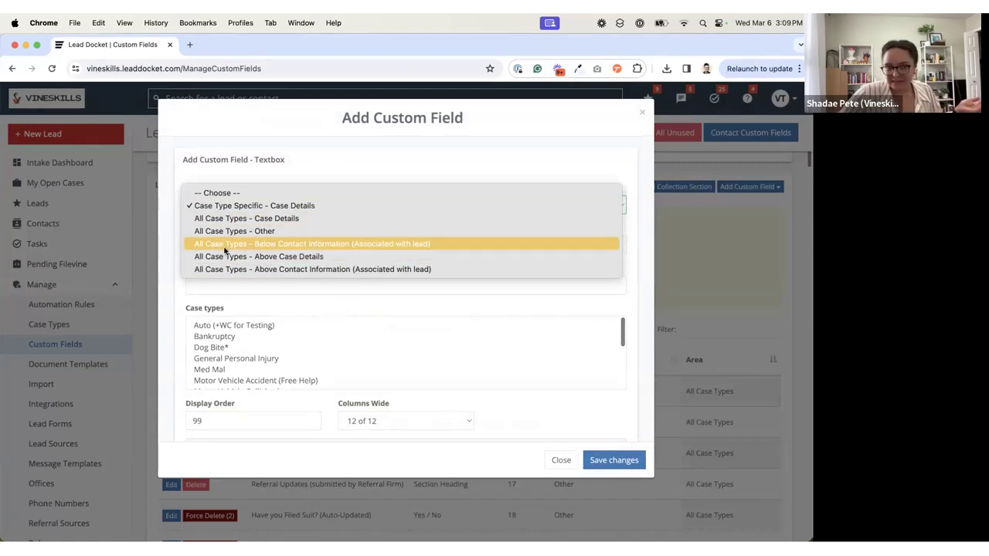
left_click(234, 206)
Step: Enter "How many passengers?" as the custom field's display name, leaving the directions blank
left_click(258, 240)
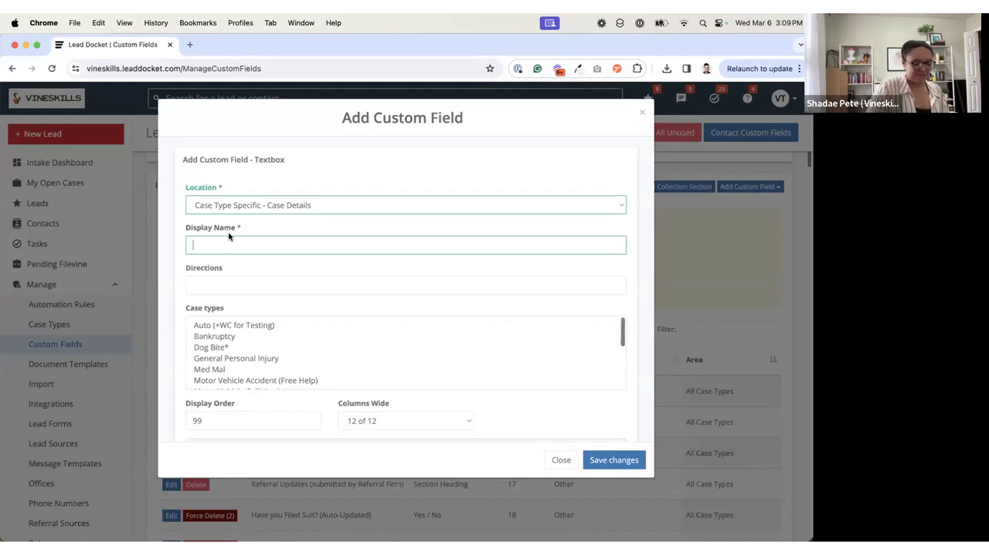
type("How many pa")
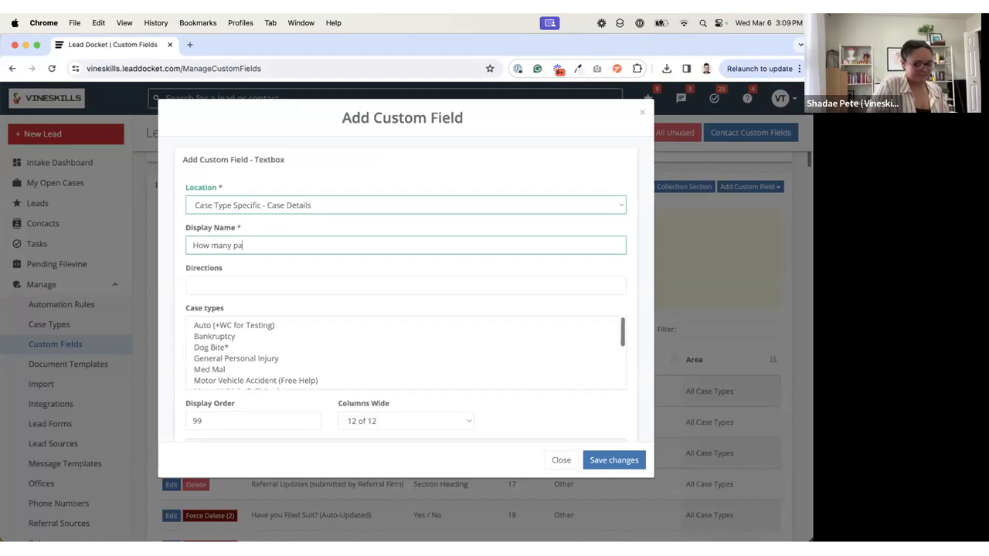
type("ssengers?")
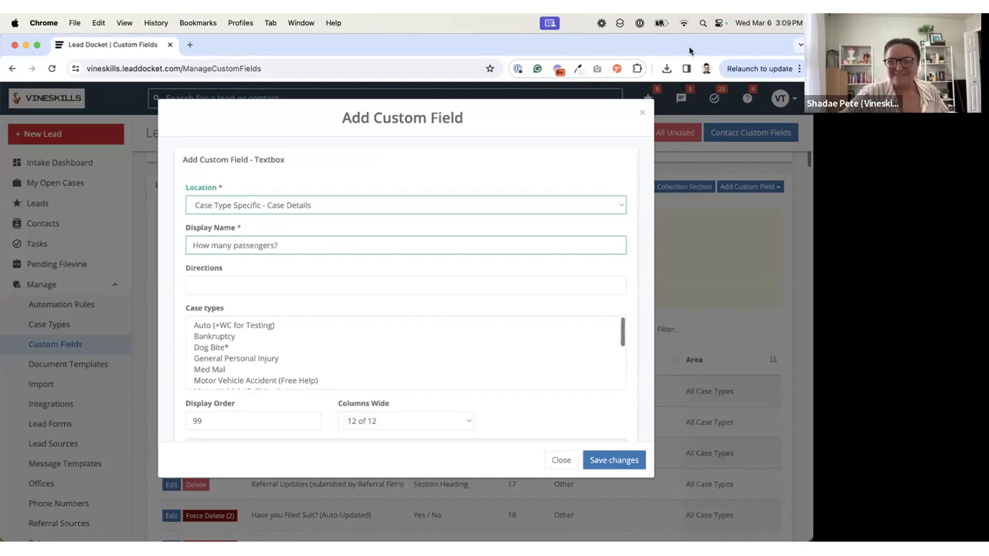
scroll(459, 261, "down", 2)
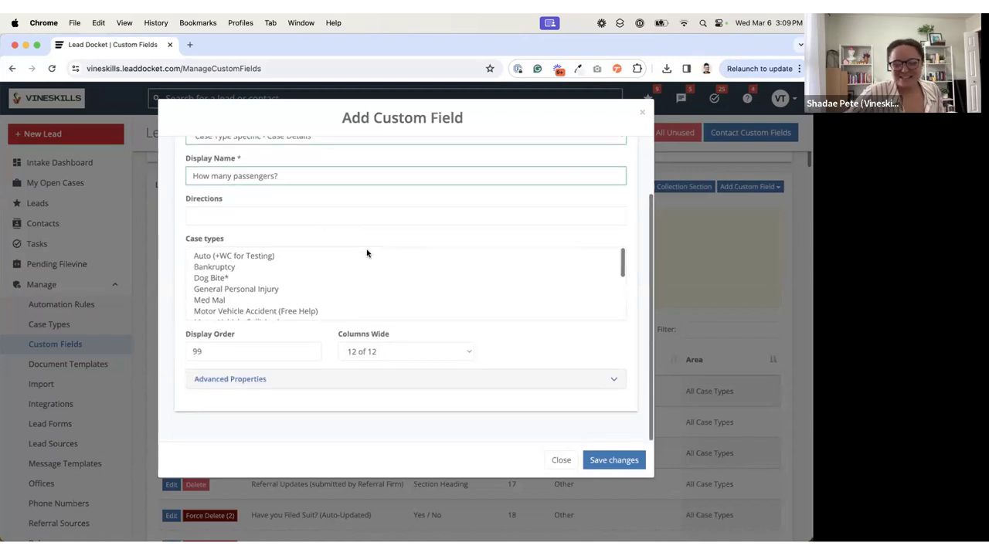
left_click(204, 210)
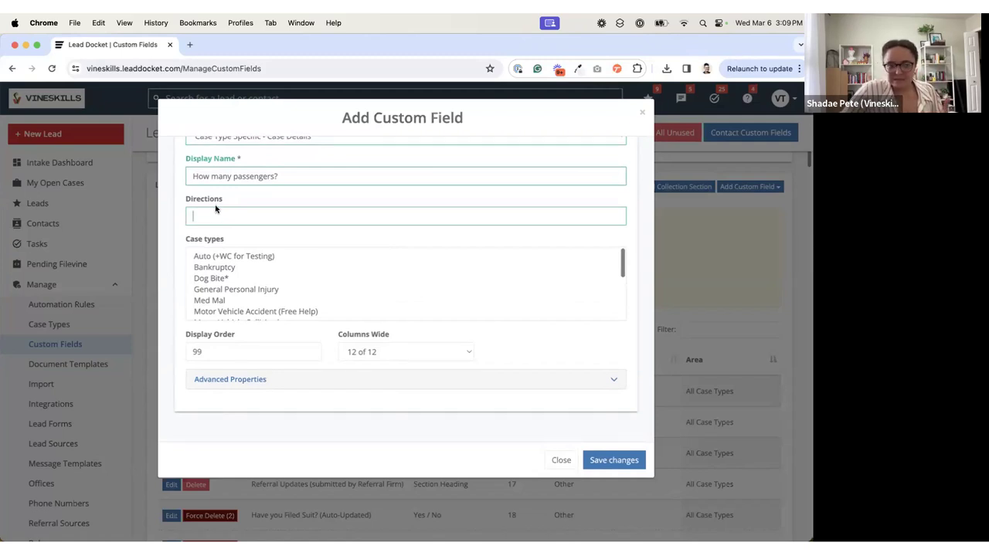
Step: Assign the custom field to the Motor Vehicle Accident (Free Help) and Motor Vehicle Collision* case types
left_click(237, 257)
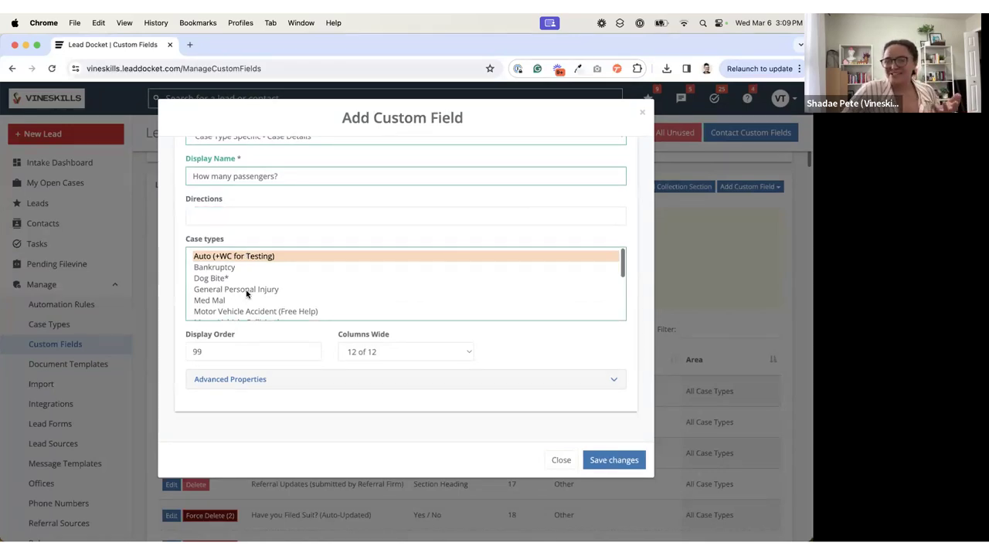
left_click(235, 312)
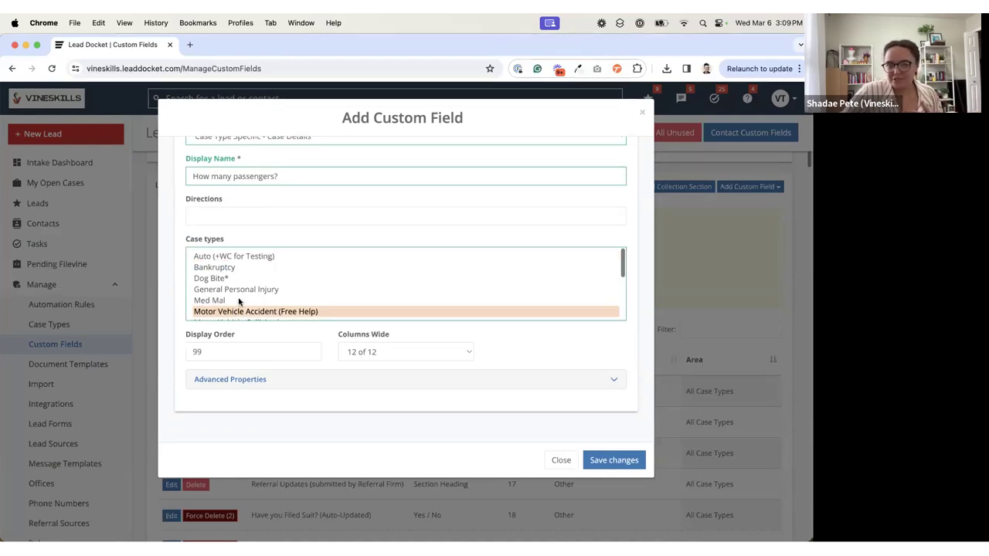
scroll(239, 302, "down", 2)
scroll(240, 296, "down", 1)
scroll(244, 295, "down", 1)
scroll(248, 294, "down", 1)
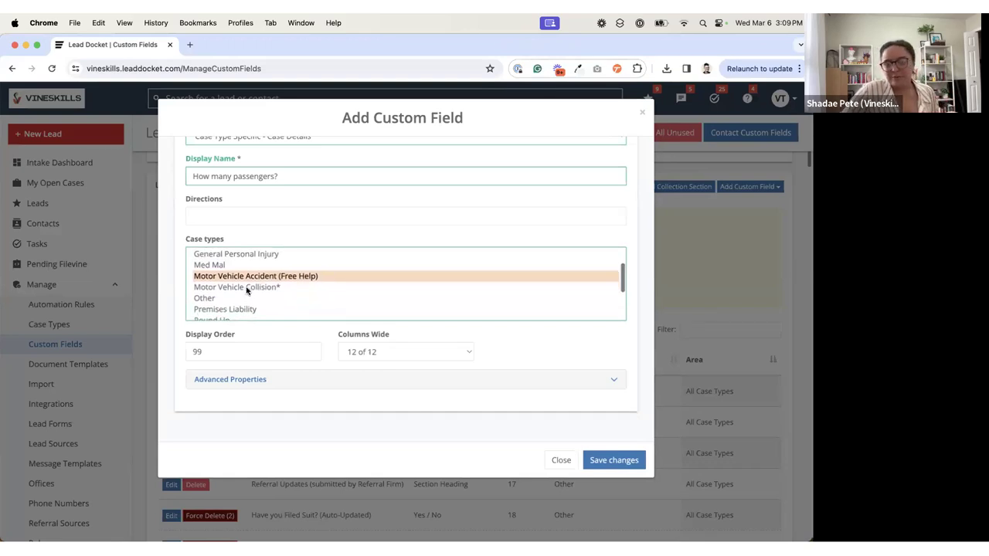
left_click(247, 288, "super")
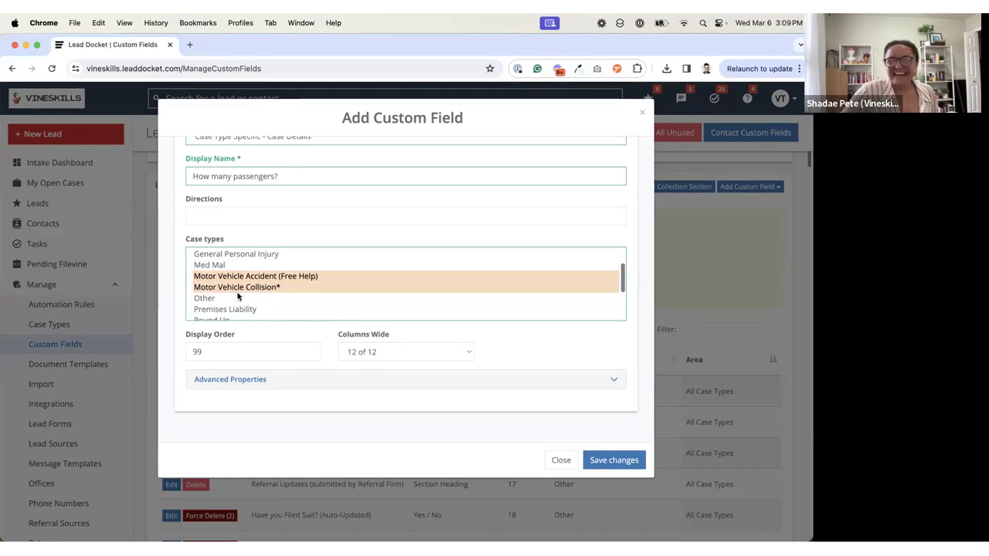
left_click(251, 310, "super")
left_click(252, 311, "super")
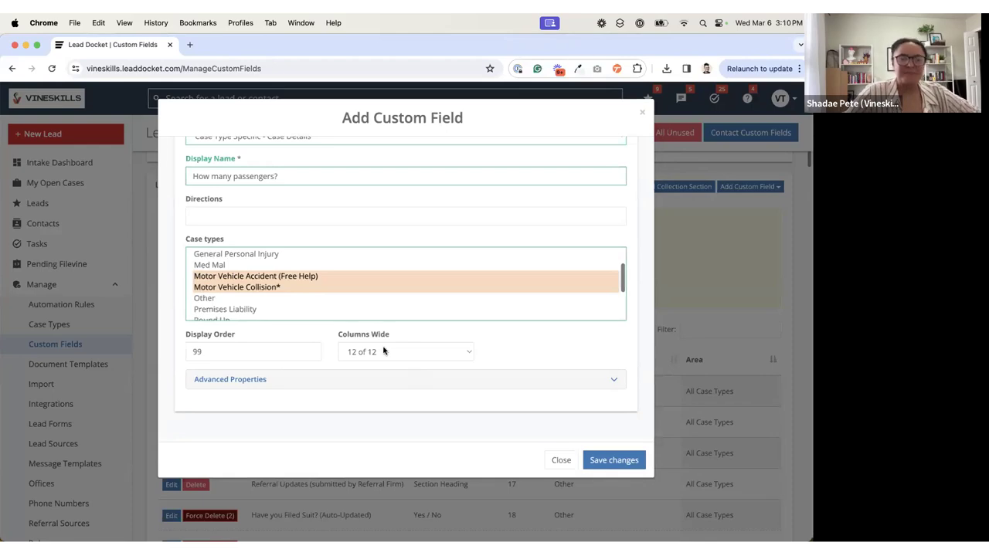
Step: Save the new custom field and open a blank new lead form in a separate browser tab
left_click(610, 462)
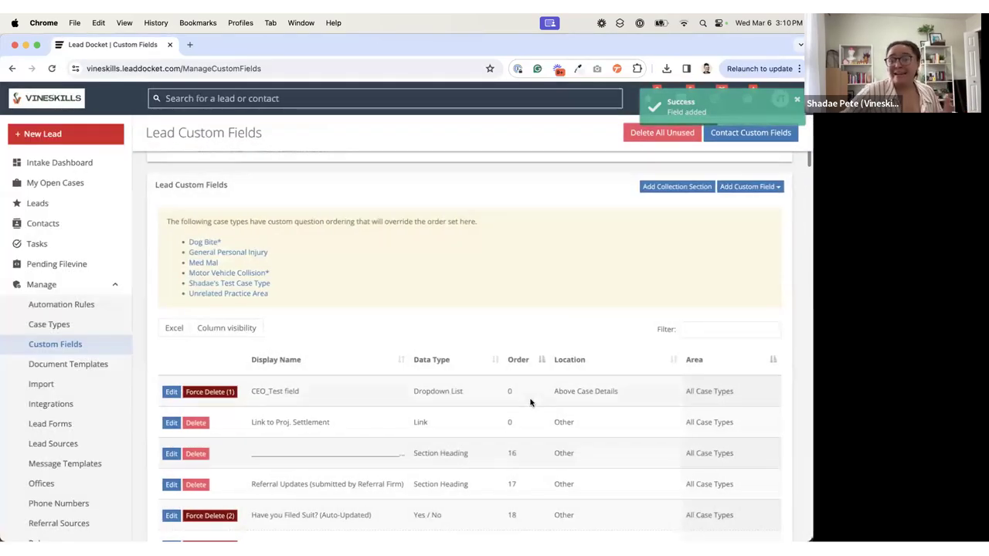
right_click(76, 138)
left_click(91, 143)
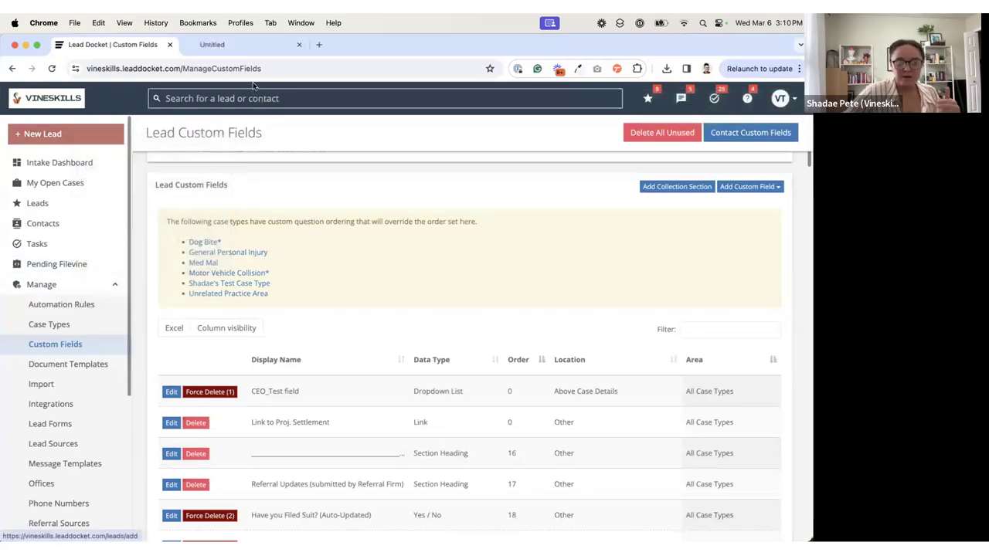
left_click(238, 47)
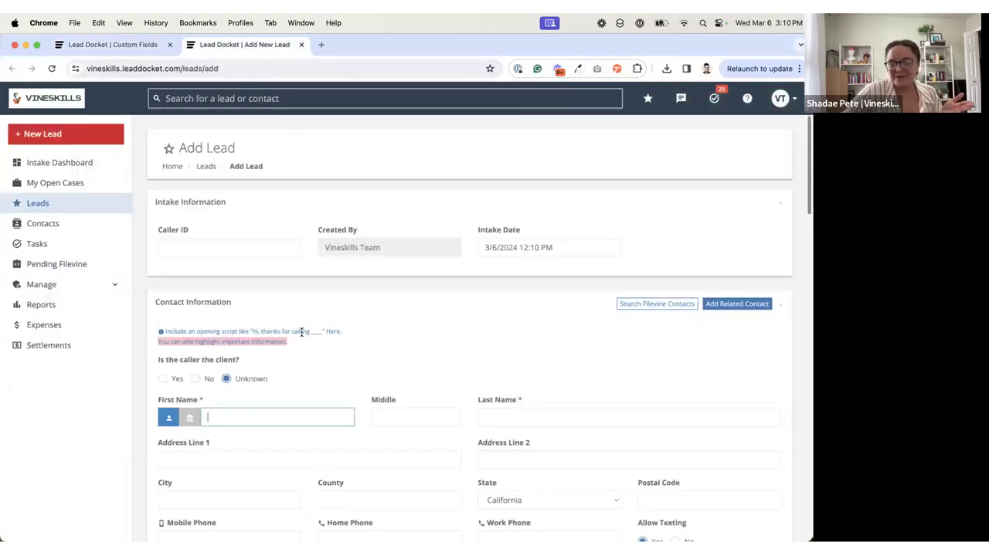
Step: Choose the Motor Vehicle Accident (Free Help) case type on the new lead form and locate the "How many passengers?" field
scroll(301, 332, "down", 10)
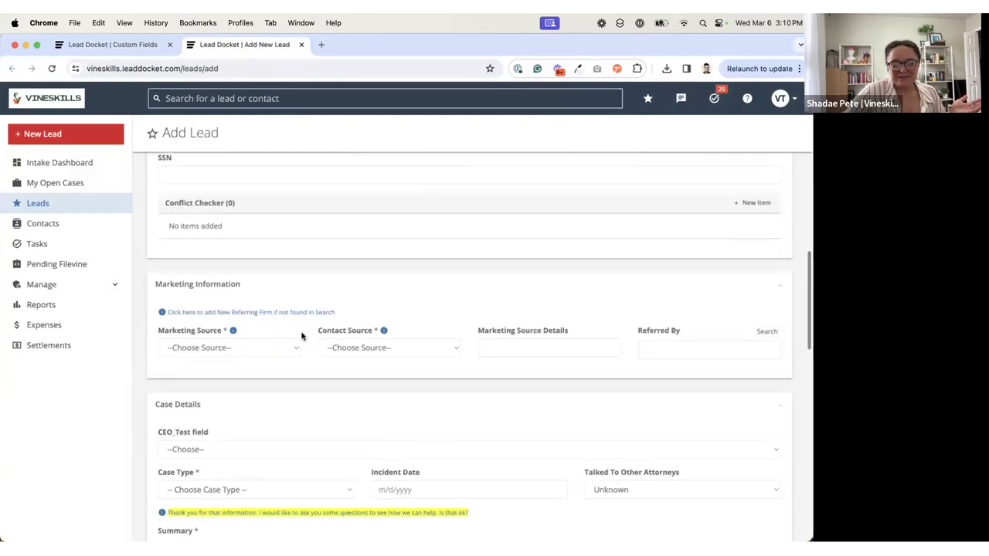
scroll(301, 336, "down", 2)
left_click(239, 423)
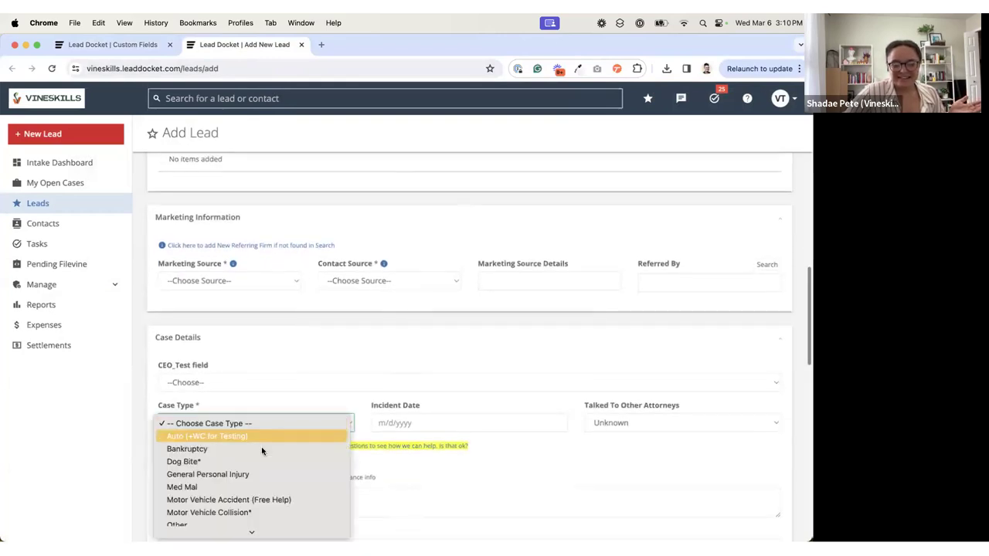
left_click(261, 501)
scroll(331, 358, "down", 6)
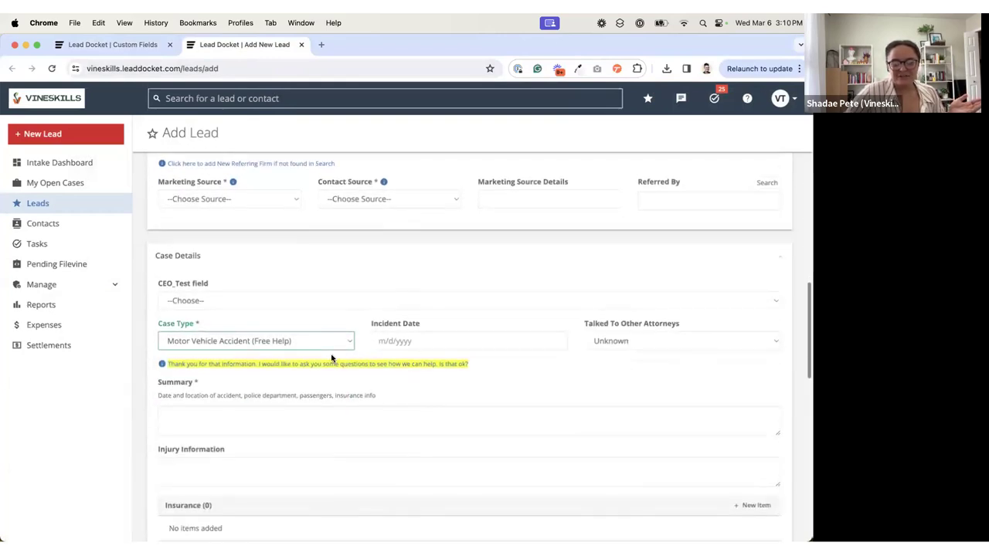
left_click_drag(251, 328, 157, 328)
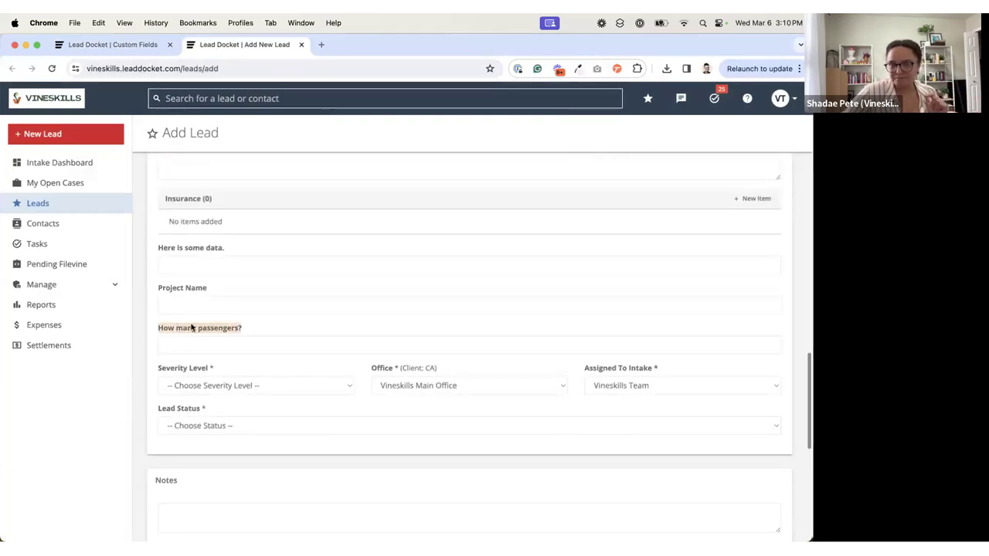
Step: Return to the lead custom fields list, search it for "how many passen" and check the case types of the first match
left_click(123, 48)
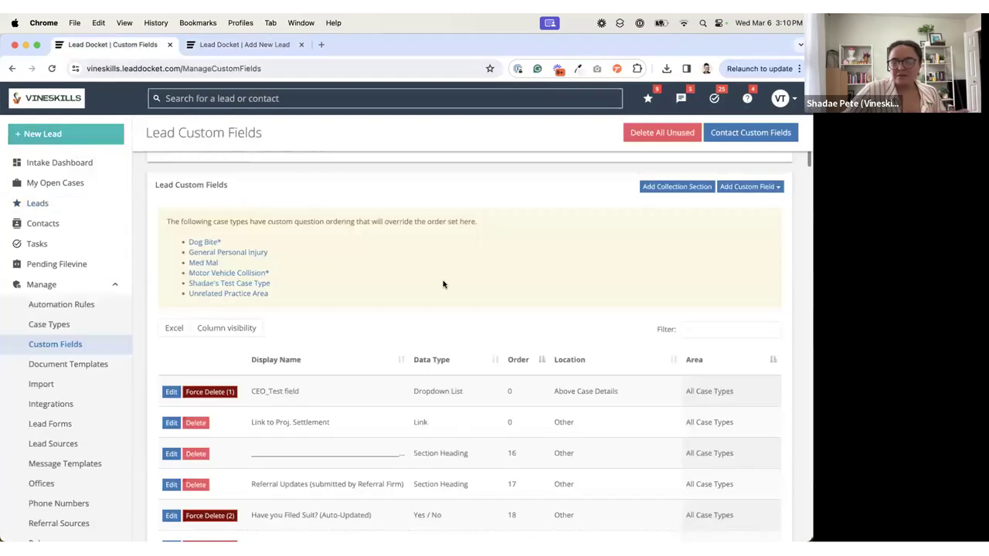
scroll(442, 341, "down", 20)
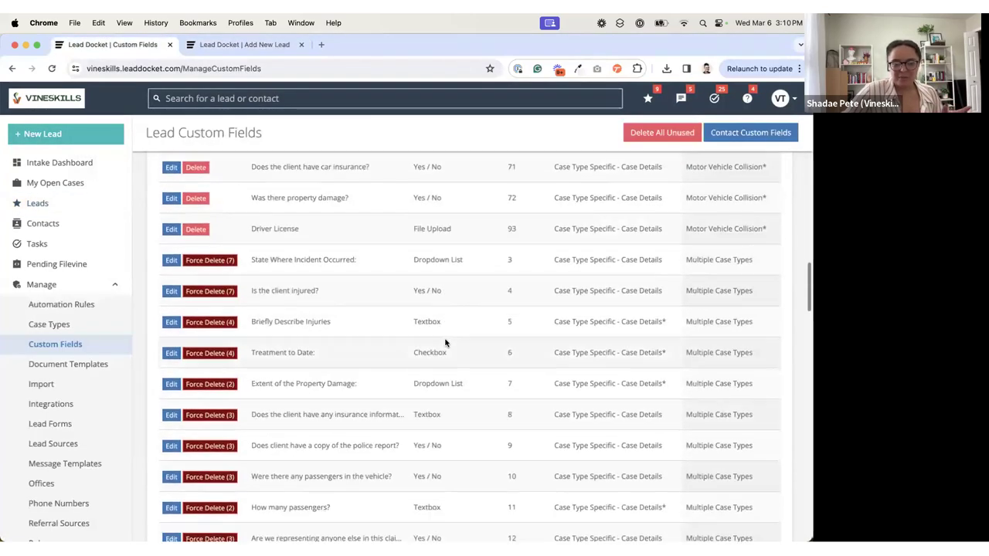
key("super+f")
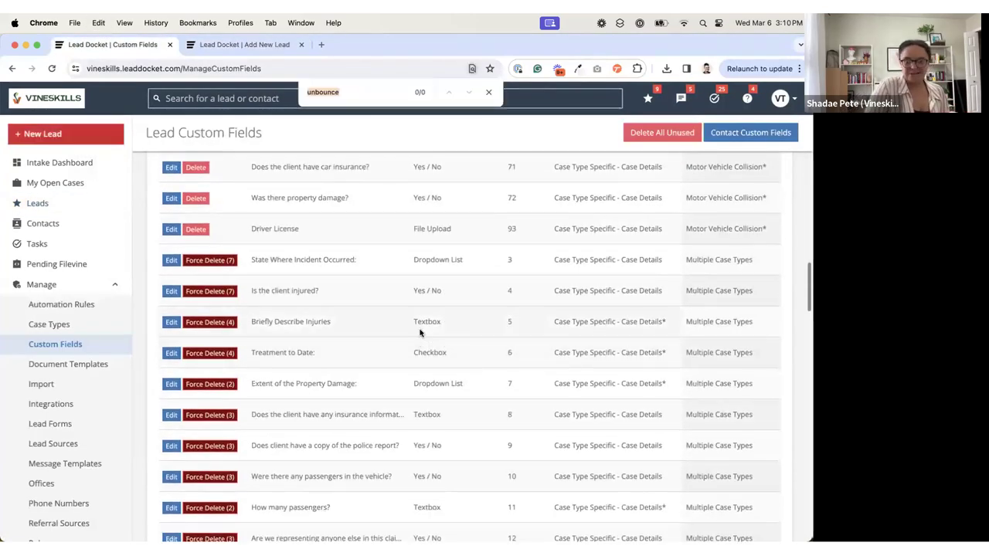
type("how many passen")
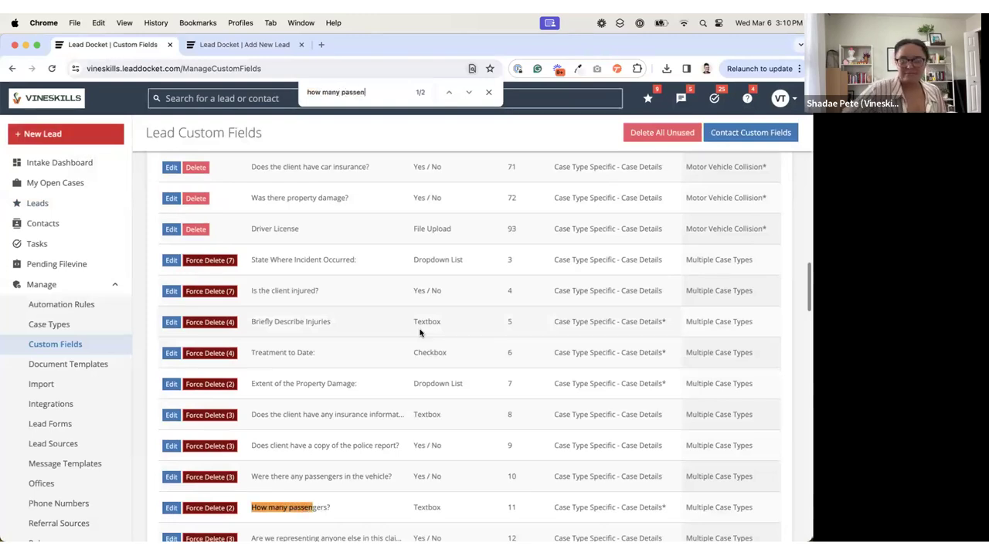
scroll(419, 332, "down", 3)
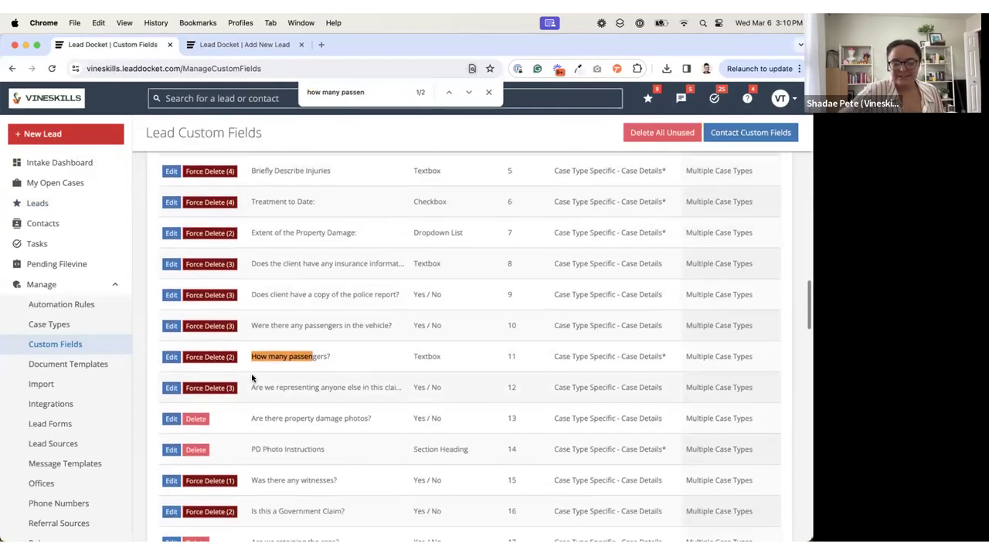
left_click(171, 357)
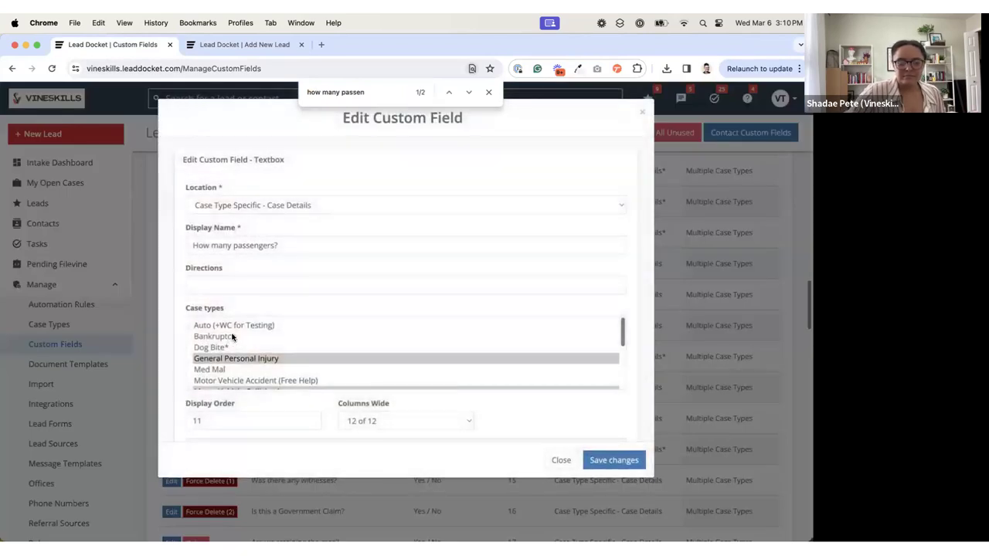
left_click(561, 459)
Step: Find the other "How many passengers?" field, with display order 99, open it for editing and expand its advanced properties
scroll(399, 384, "down", 6)
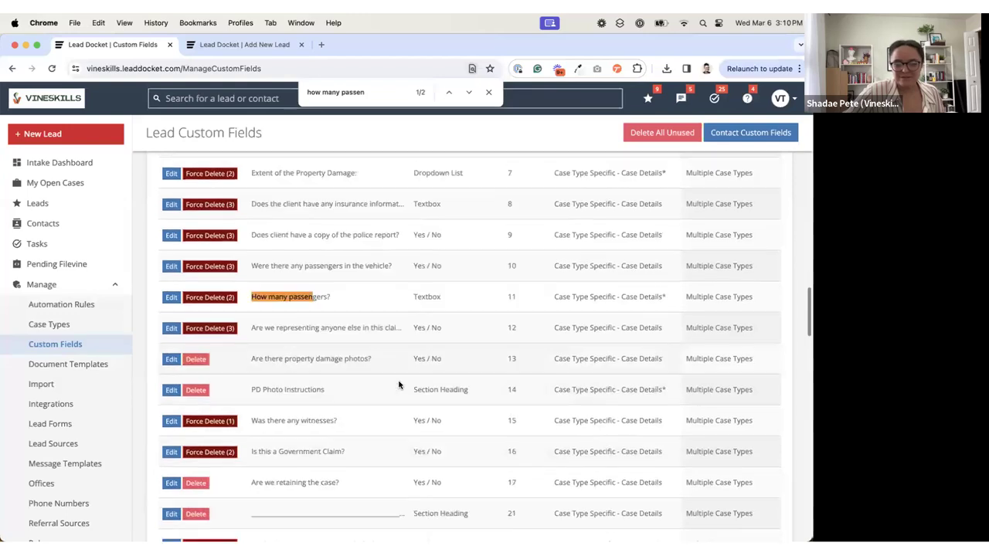
scroll(399, 384, "down", 3)
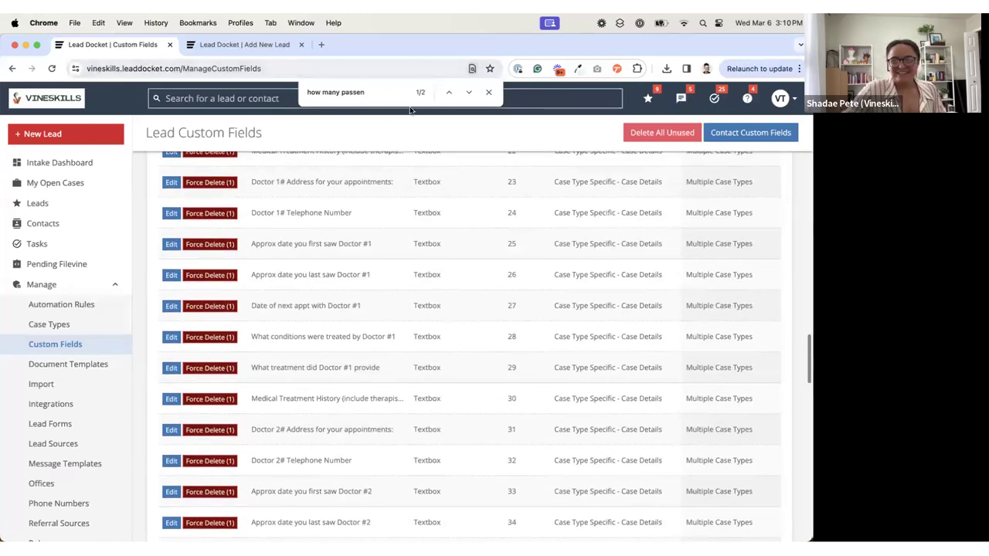
key("Return")
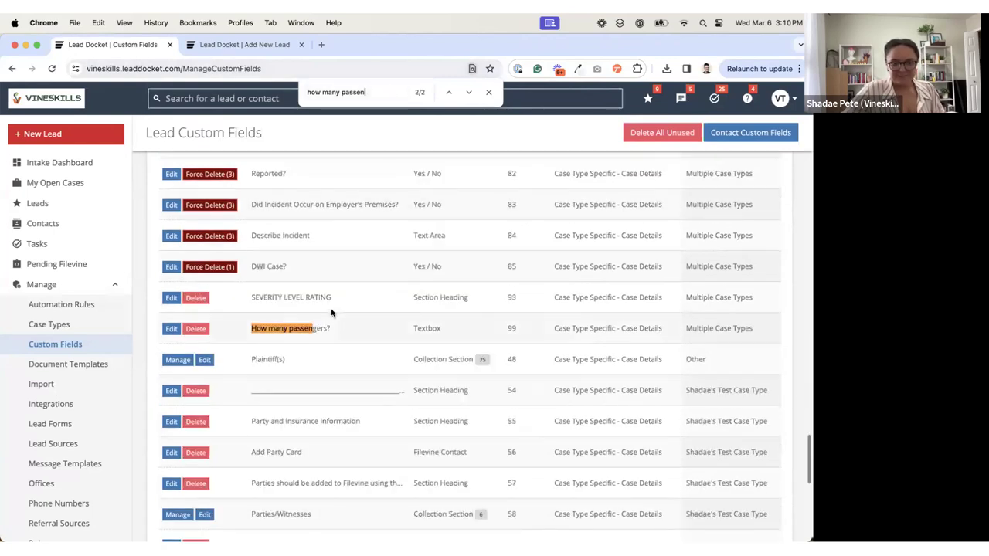
left_click(171, 329)
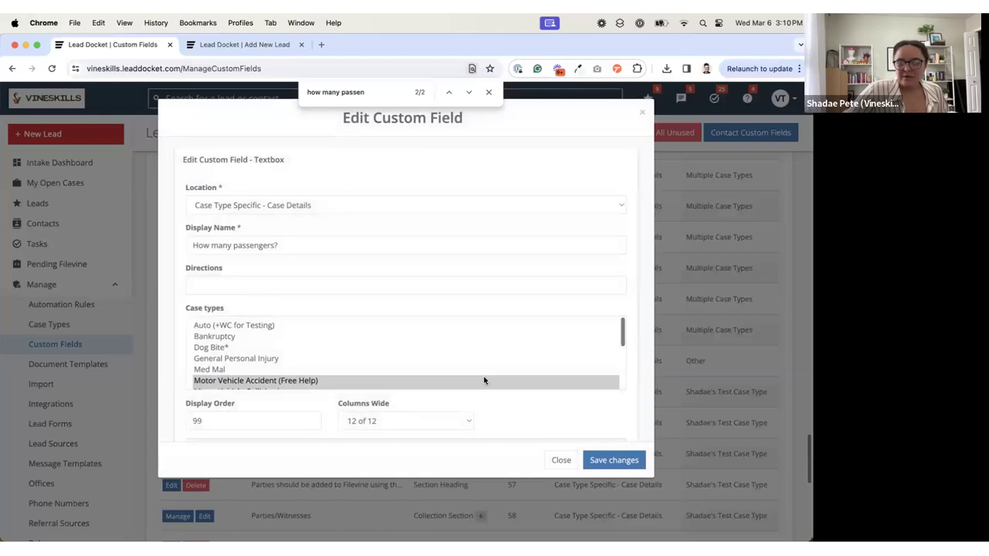
scroll(496, 398, "down", 2)
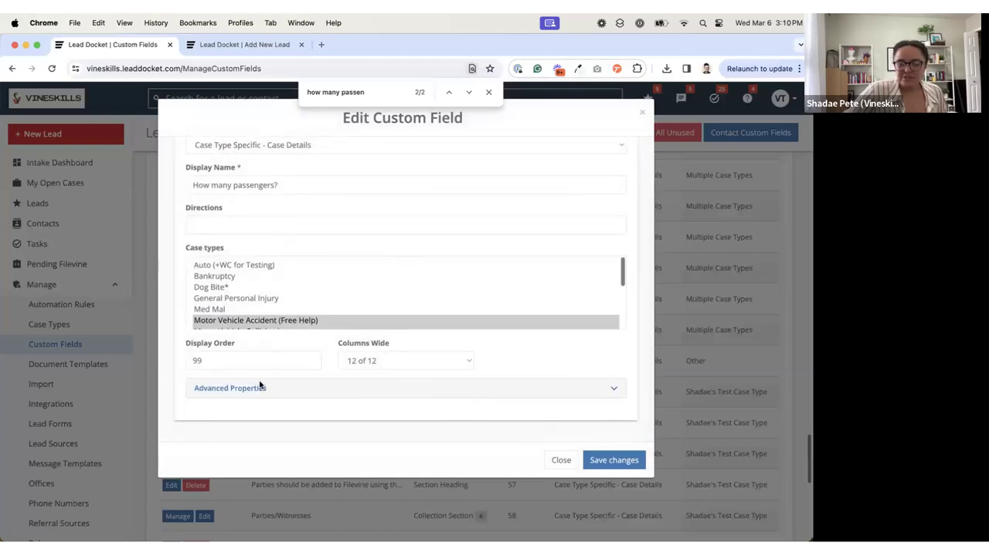
left_click(613, 388)
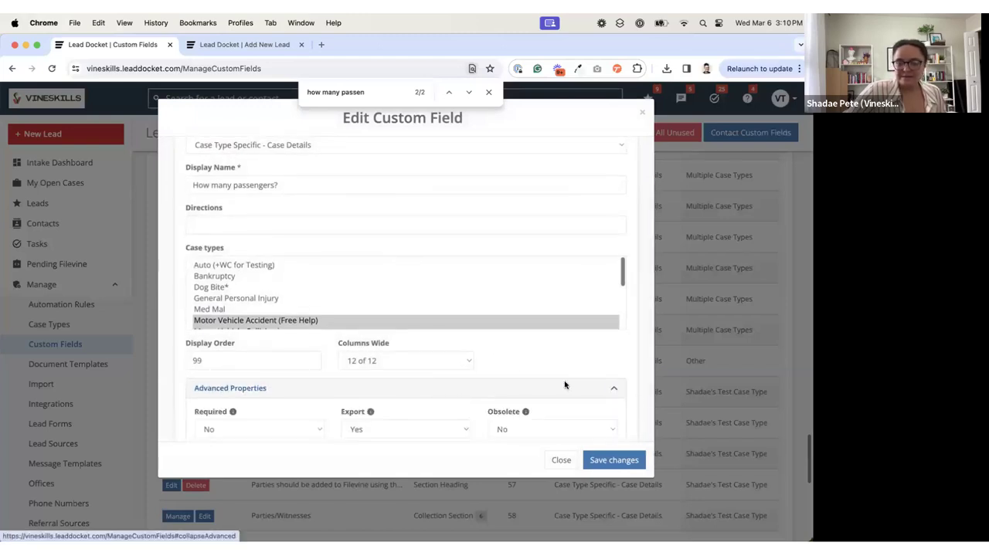
Step: Set the Required property of the "How many passengers?" field to Yes
scroll(507, 365, "down", 4)
scroll(509, 367, "down", 1)
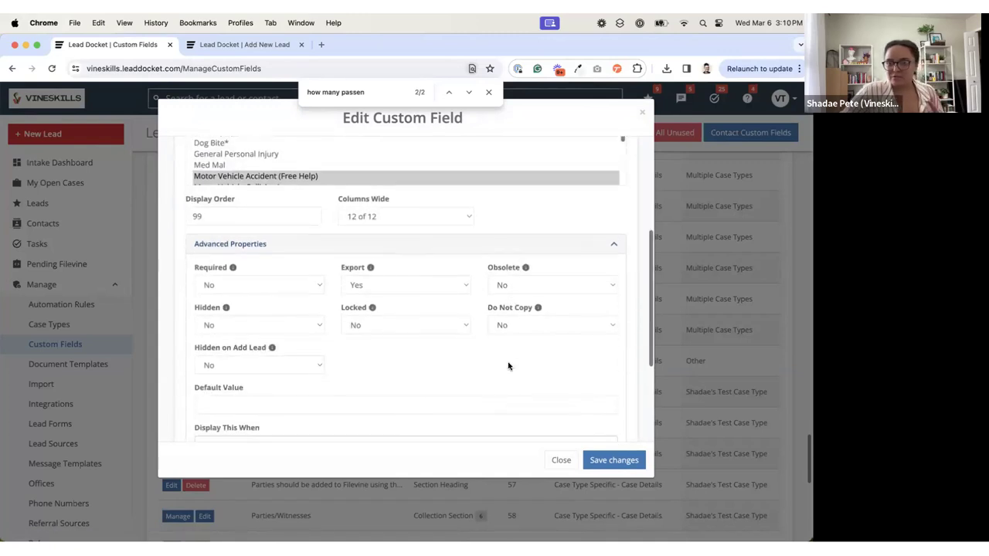
scroll(509, 367, "down", 1)
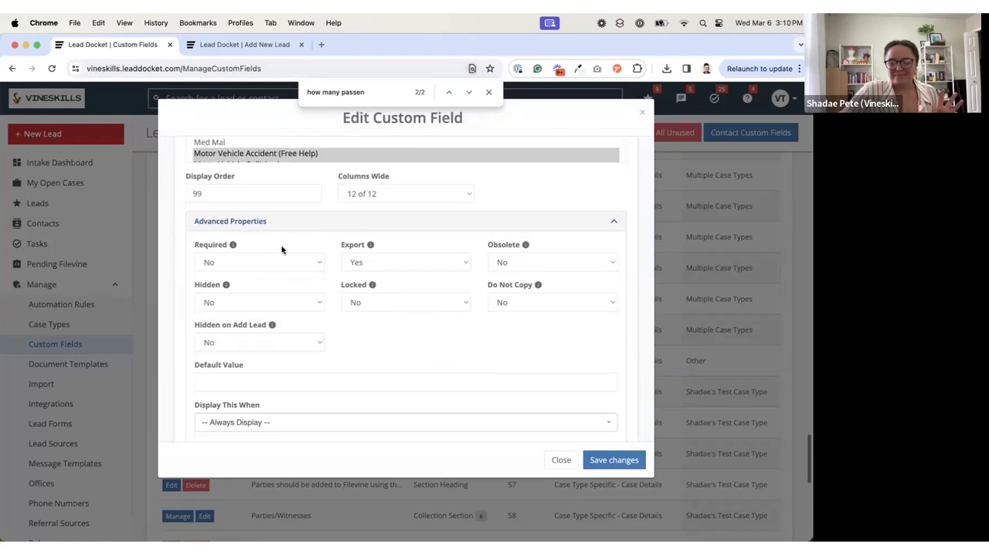
left_click(226, 259)
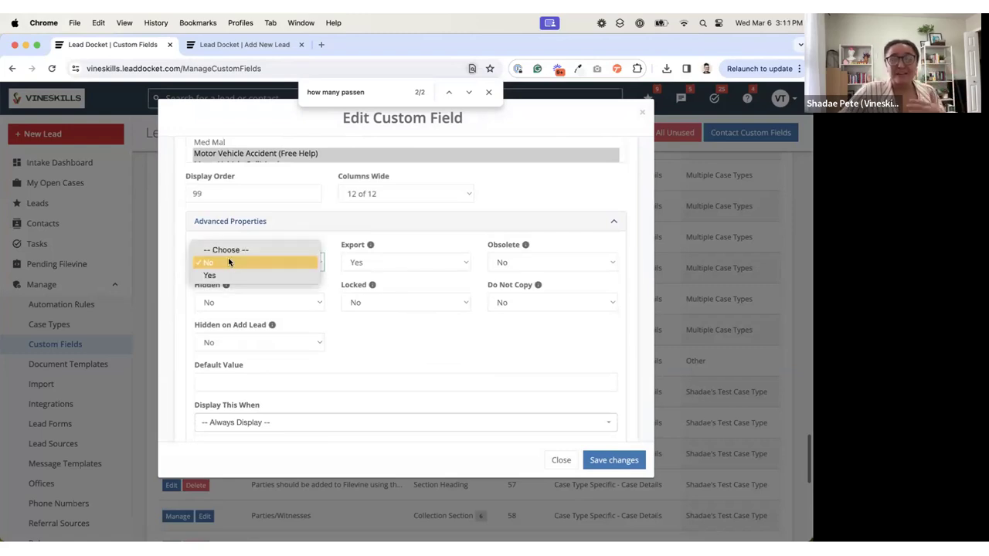
left_click(249, 269)
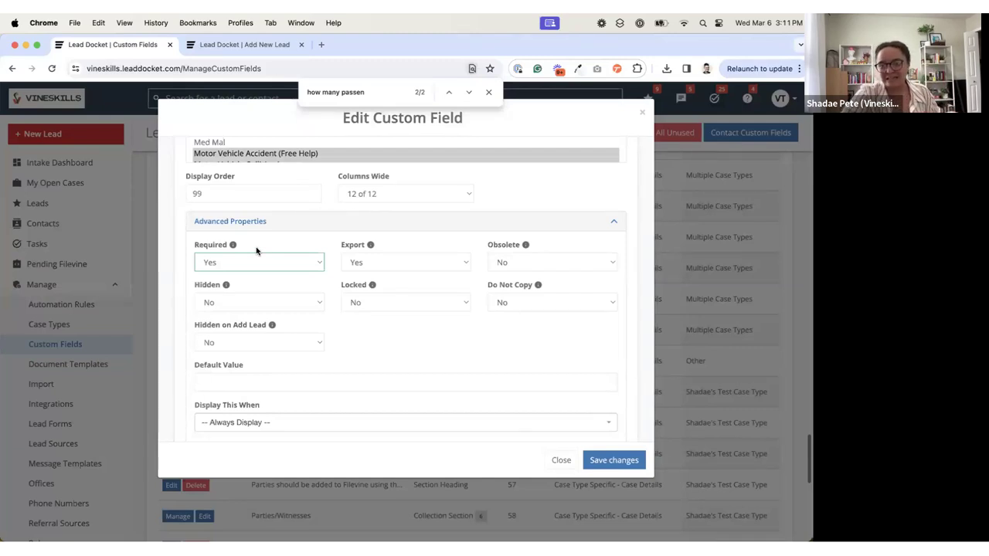
Step: Review the remaining advanced properties and read the explanations of Export, Obsolete, Hidden, Locked and Do Not Copy
scroll(256, 249, "down", 3)
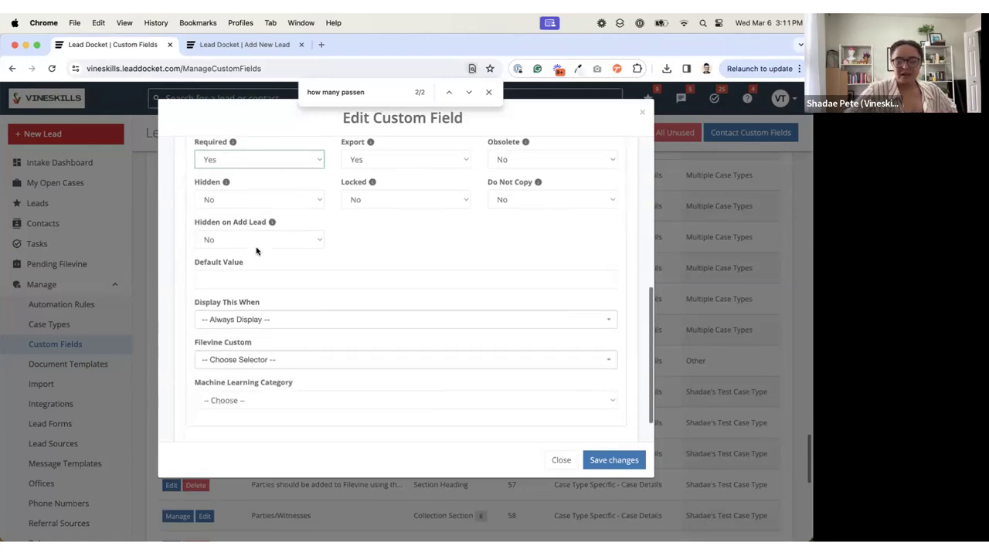
scroll(256, 261, "up", 3)
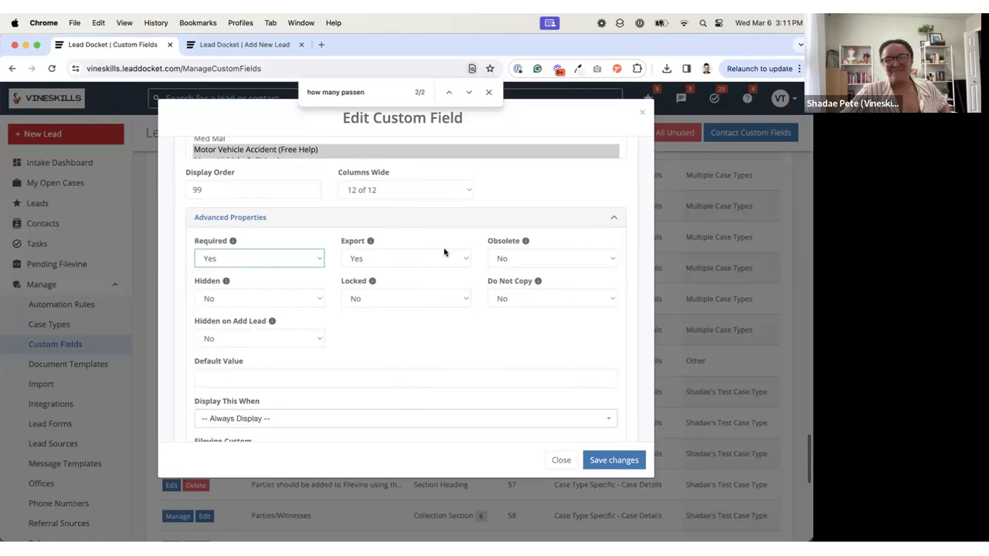
mouse_move(383, 246)
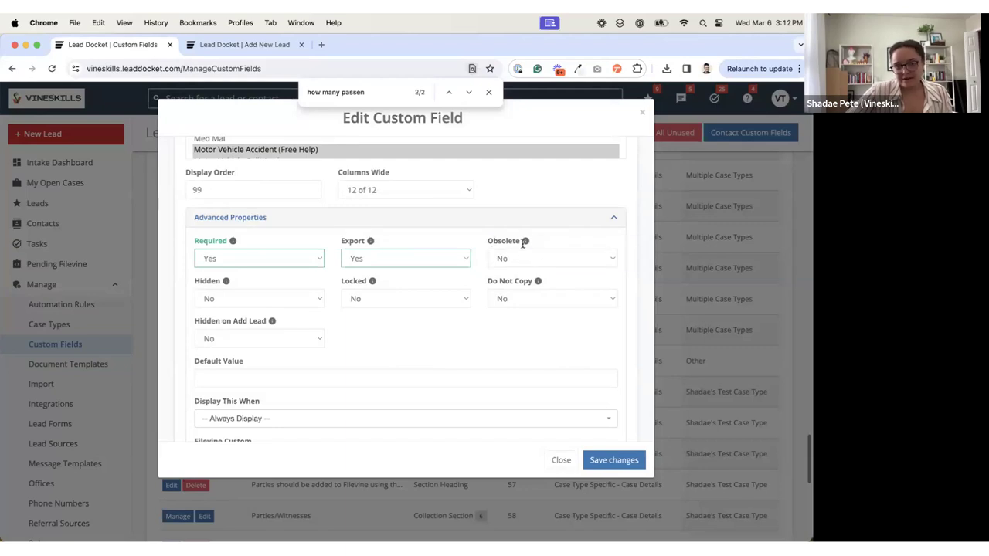
mouse_move(525, 242)
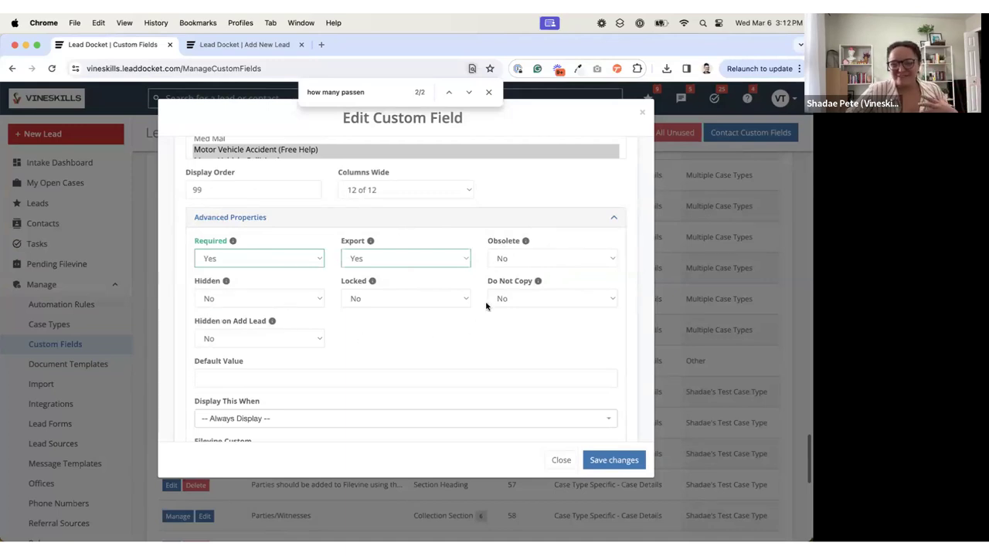
mouse_move(224, 282)
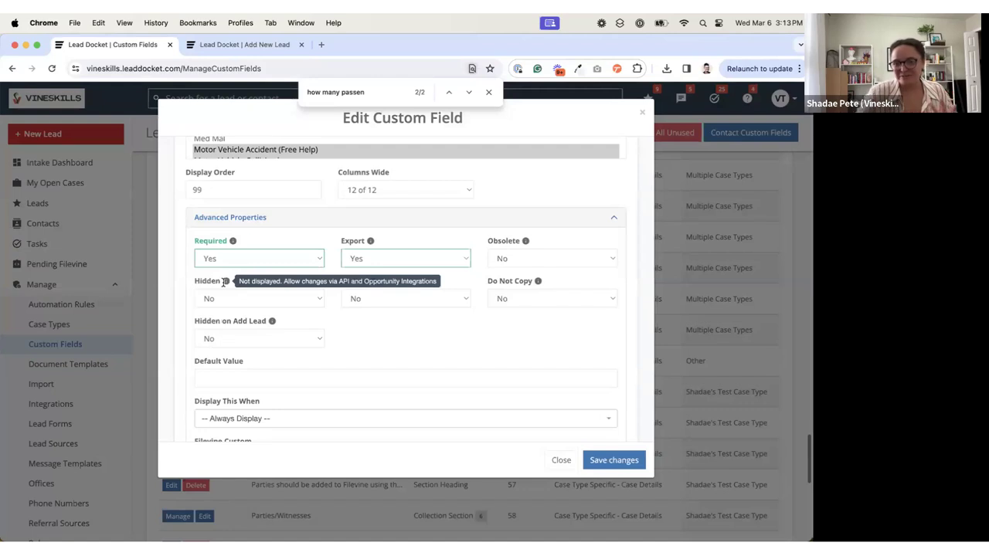
mouse_move(372, 281)
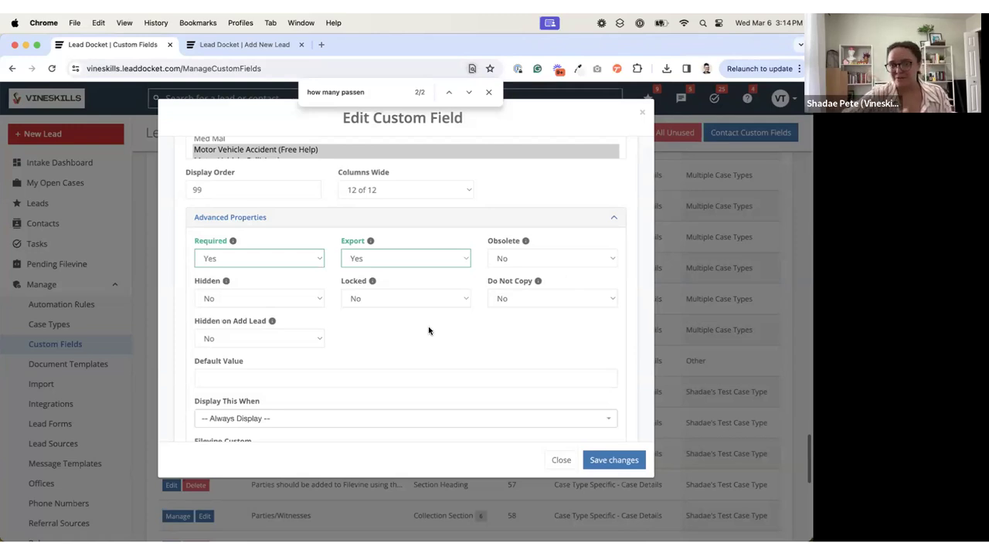
mouse_move(370, 284)
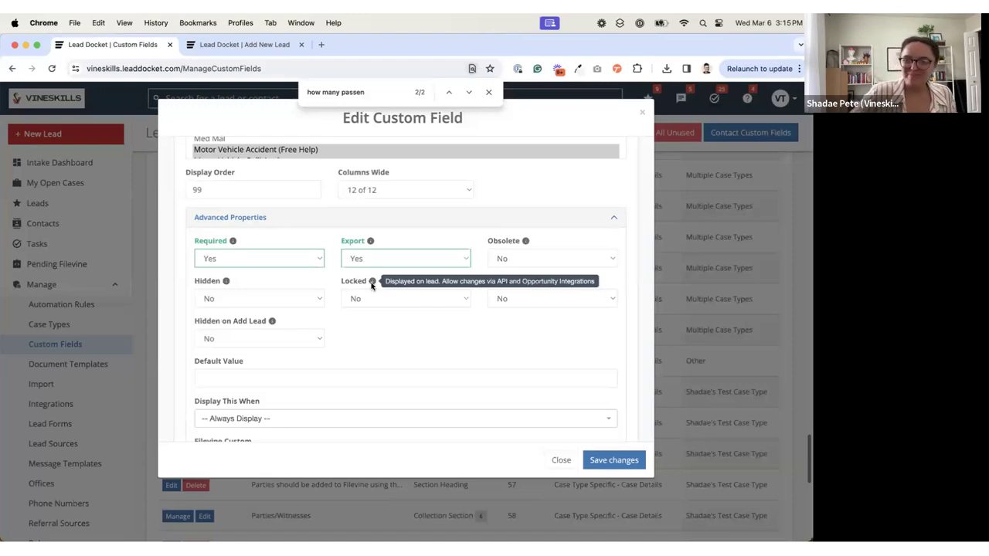
mouse_move(535, 281)
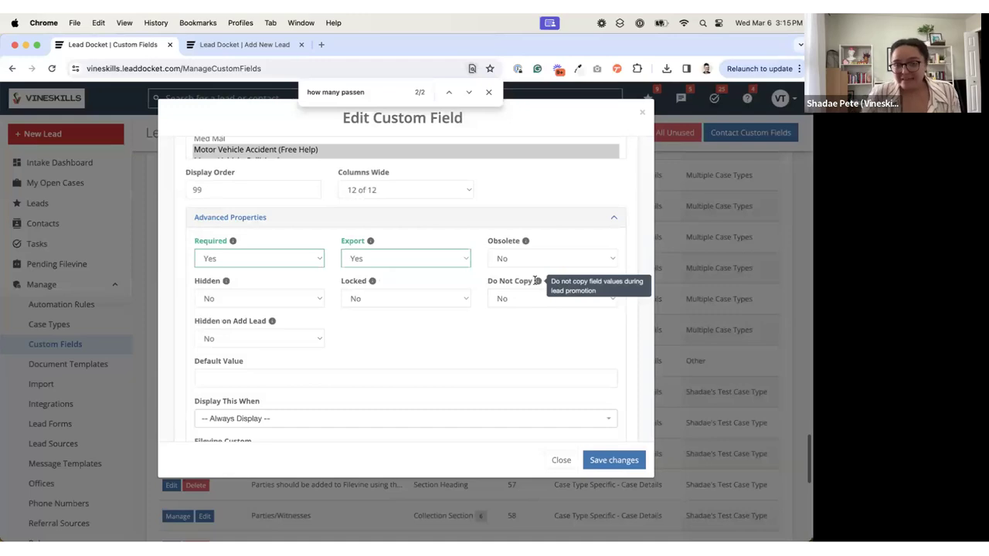
Step: Abandon the unsaved new lead form and open the first lead in the intake dashboard's Chase list
left_click(224, 44)
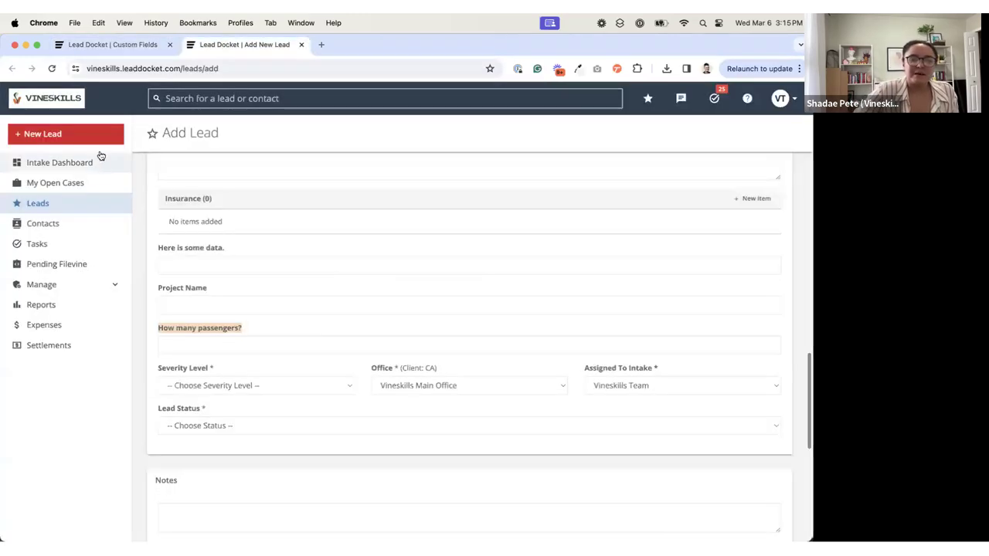
left_click(54, 163)
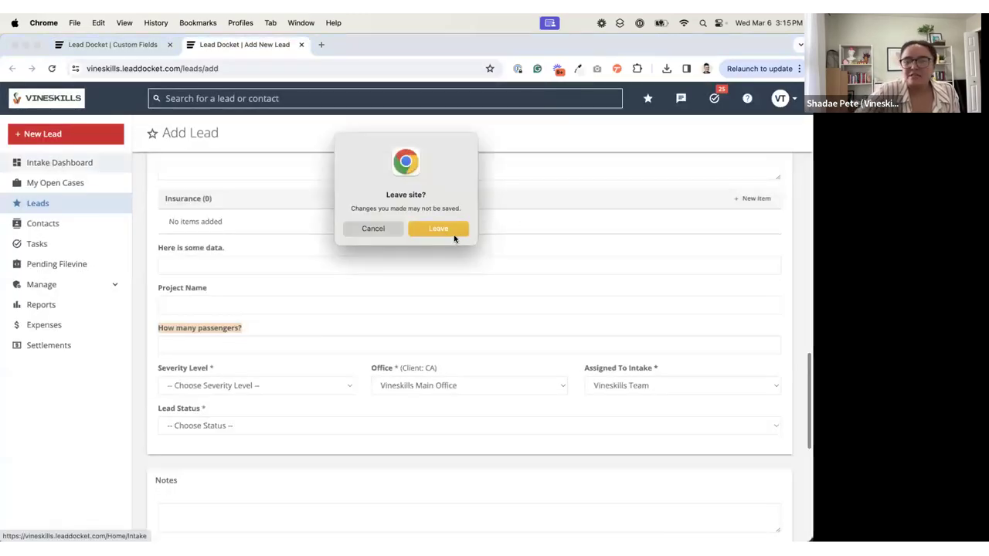
left_click(448, 232)
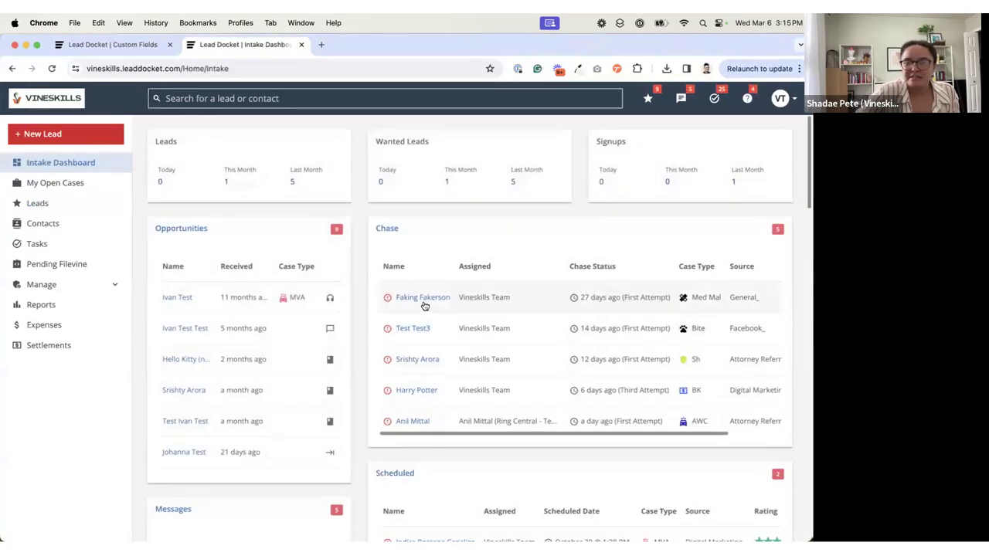
left_click(417, 300)
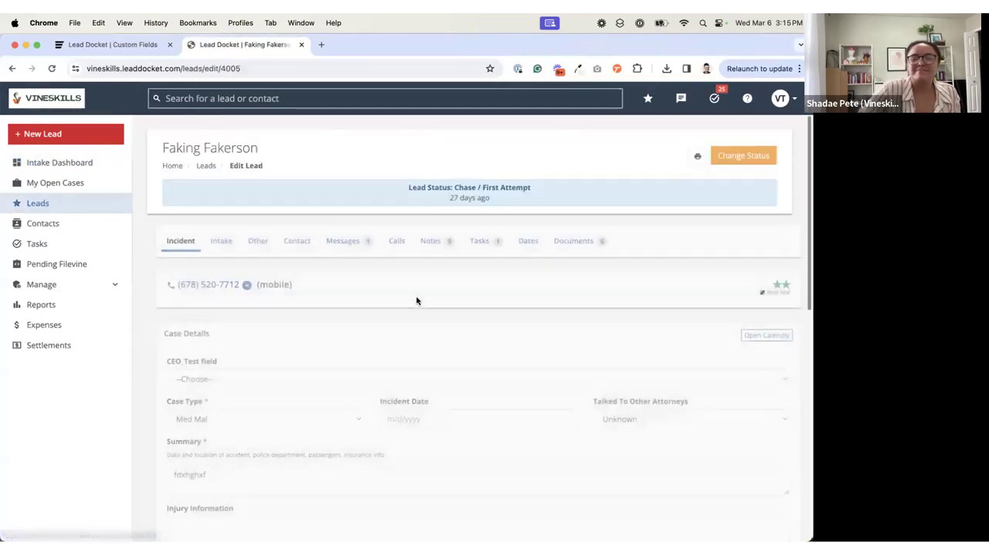
Step: Start adding a related contact to the lead and enter the contact's first and last name
left_click(288, 242)
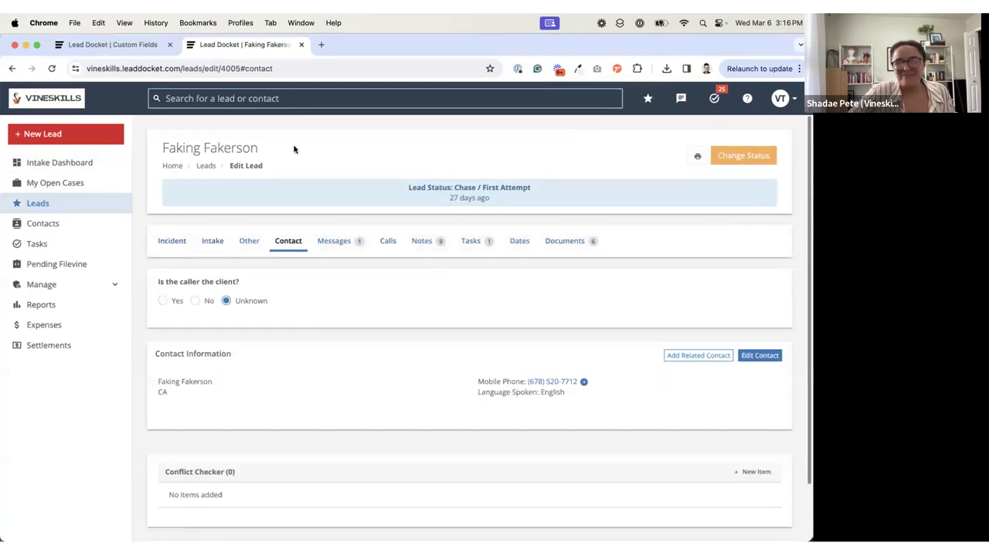
left_click(697, 357)
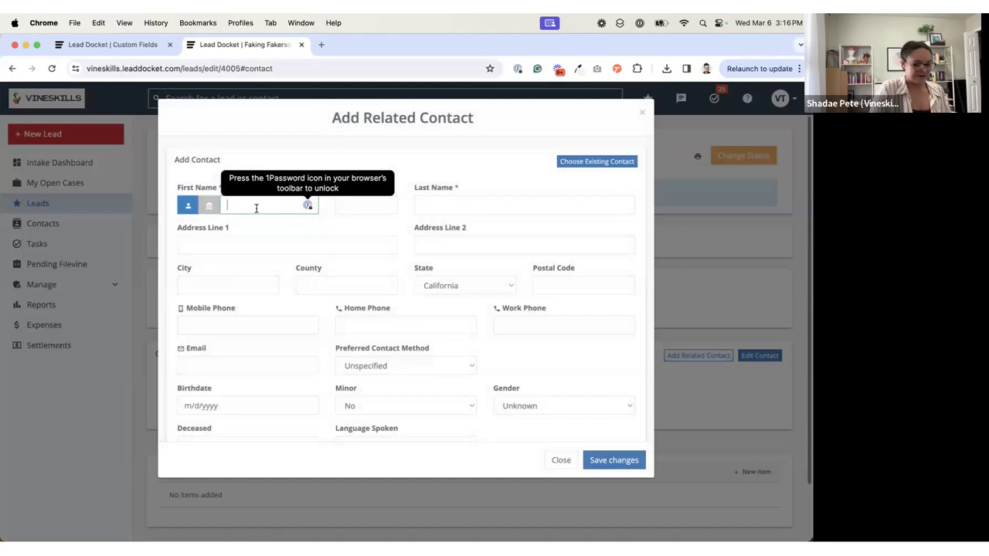
type("Faker")
key("Tab")
key("Tab")
type("Faking")
scroll(275, 242, "down", 2)
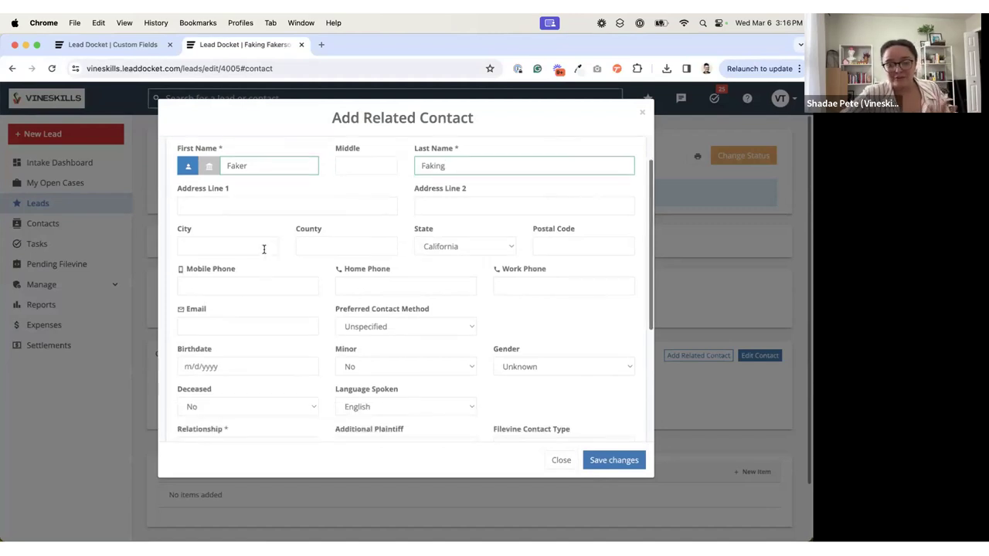
Step: Set the related contact's relationship to Mother, mark the contact as an additional plaintiff, and save the contact
scroll(239, 363, "down", 2)
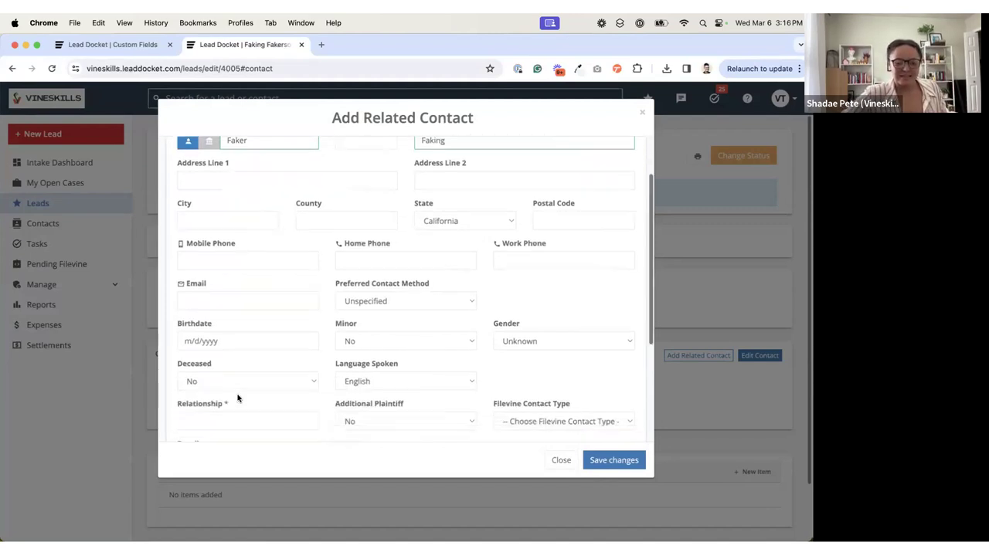
left_click(227, 415)
type("Mother")
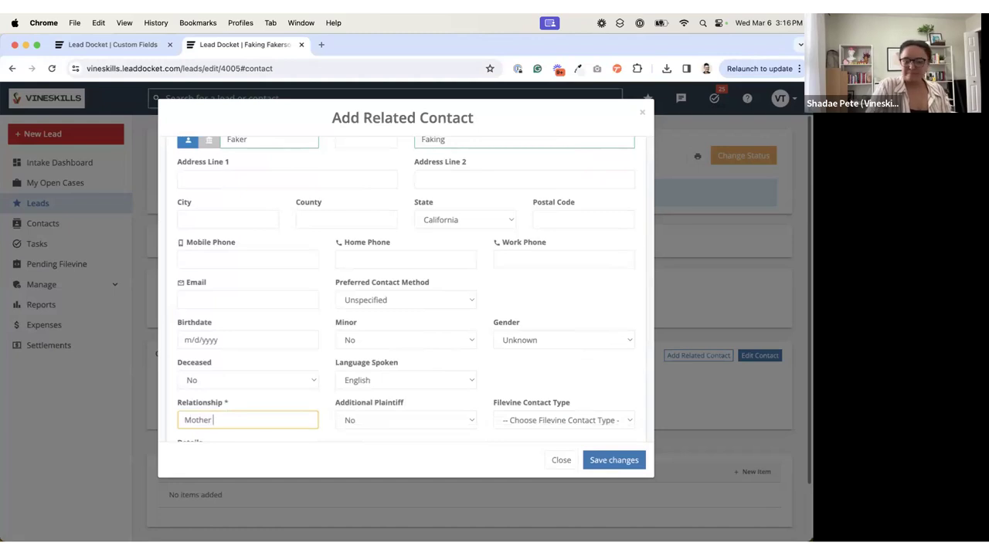
left_click_drag(331, 404, 404, 408)
left_click(382, 422)
left_click(569, 486)
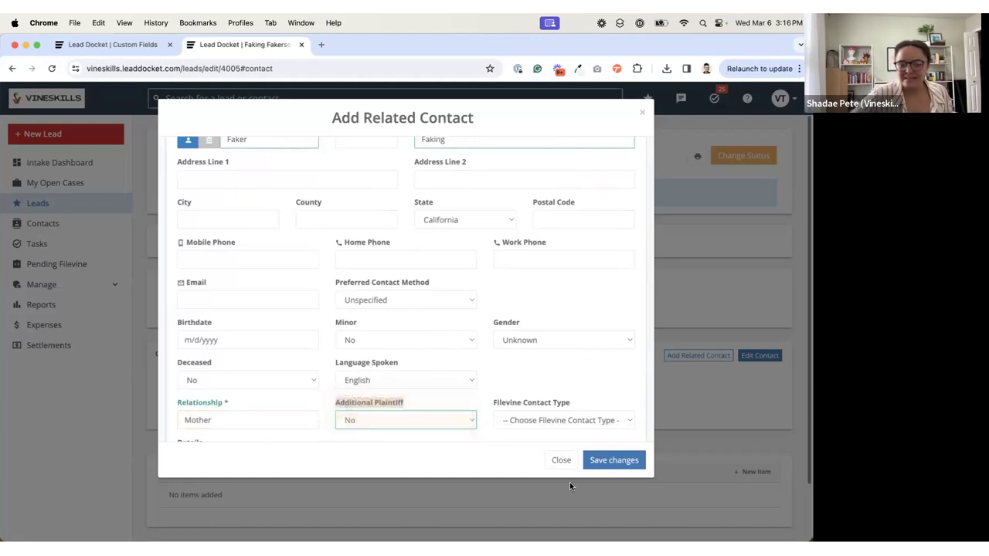
left_click(605, 465)
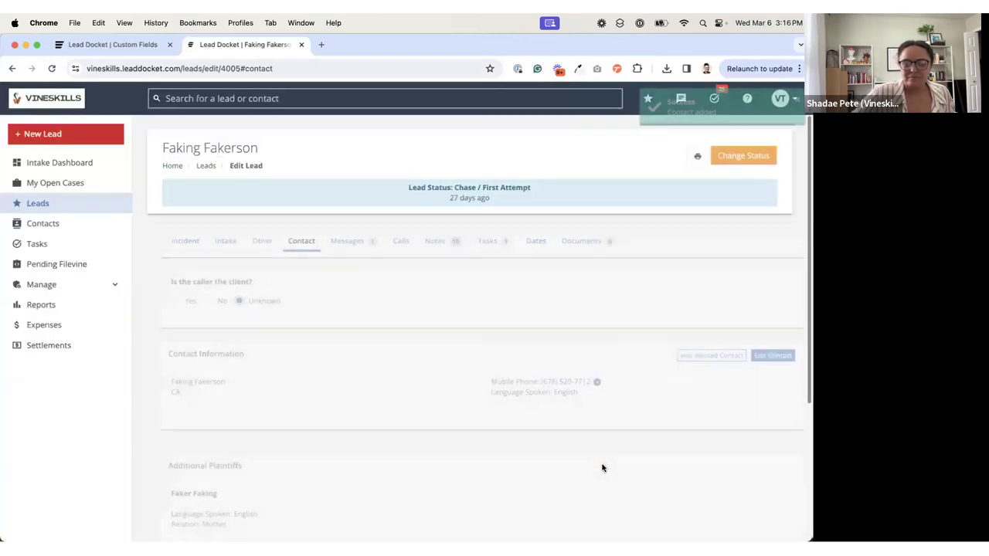
Step: Check the new additional plaintiff in the lead's contact and incident details, and look through its Other and Intake sections
scroll(467, 380, "down", 4)
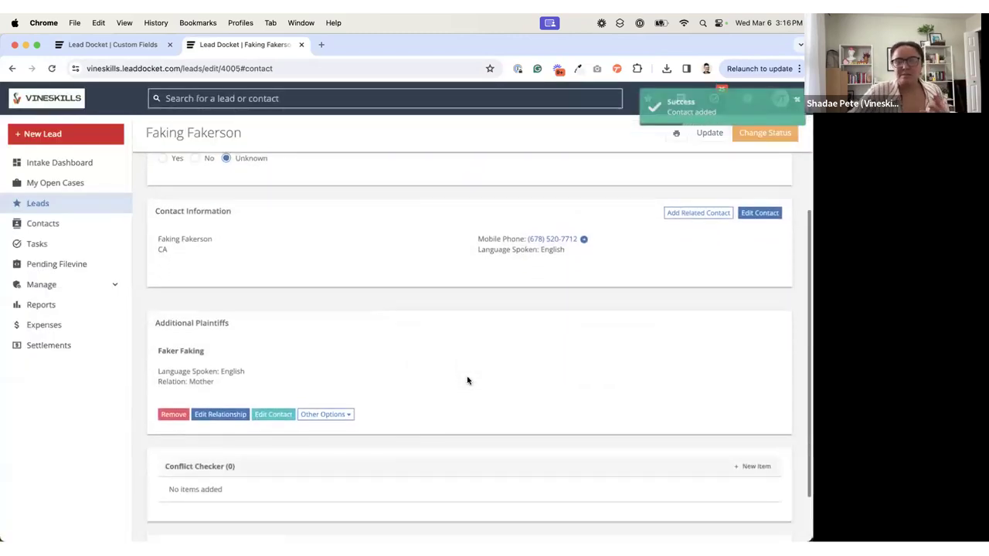
scroll(422, 345, "up", 5)
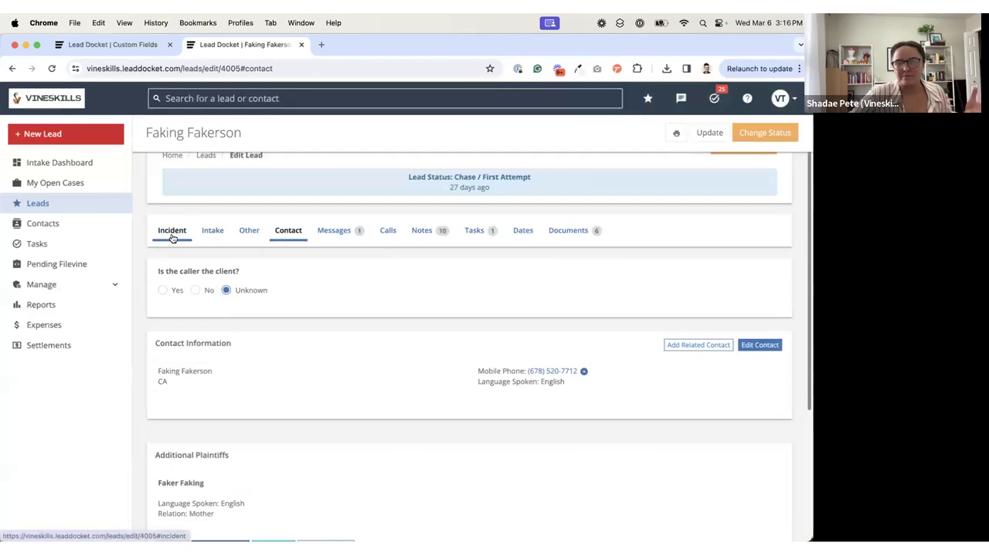
left_click(172, 238)
scroll(309, 317, "down", 1)
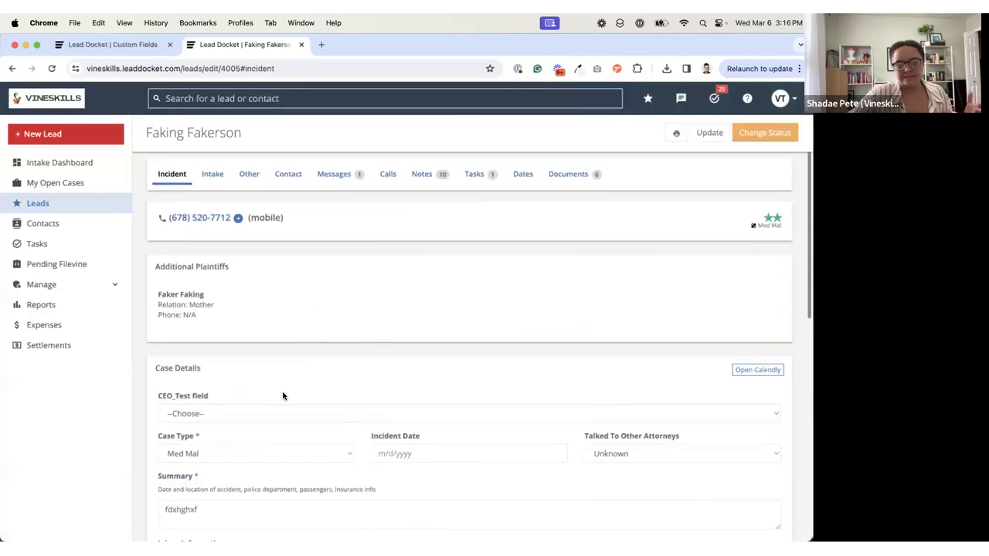
scroll(306, 356, "up", 1)
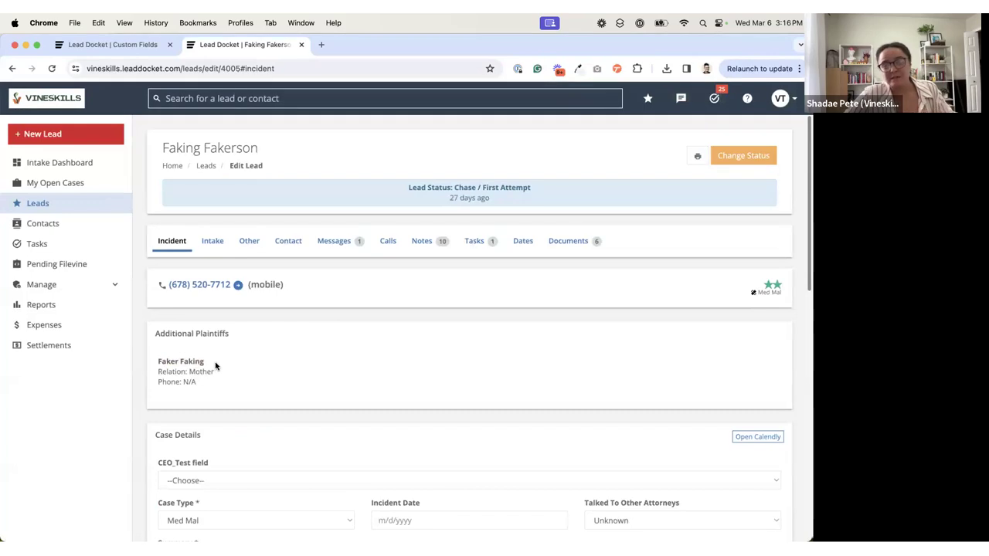
left_click(250, 248)
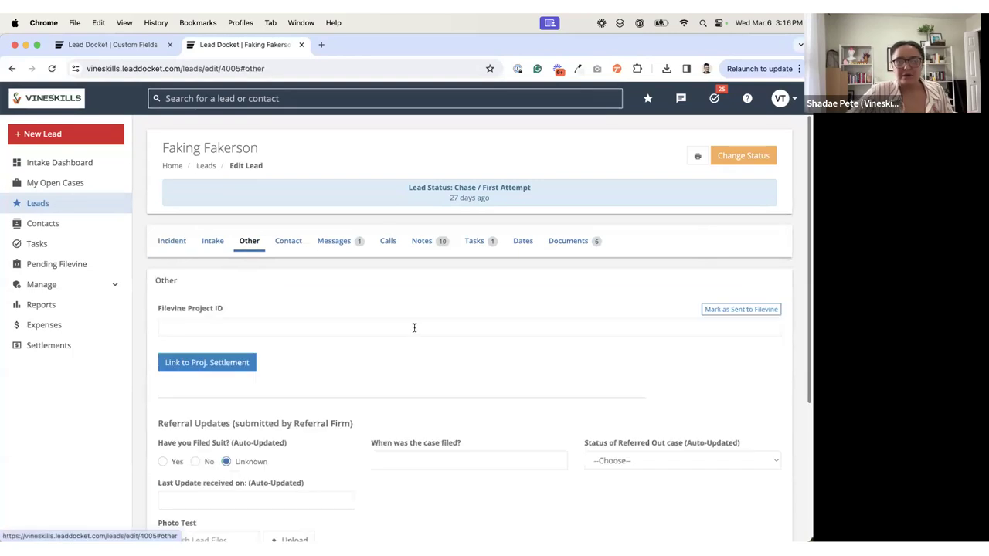
left_click(224, 246)
Step: Promote the lead's additional plaintiff to a separate lead
left_click(285, 250)
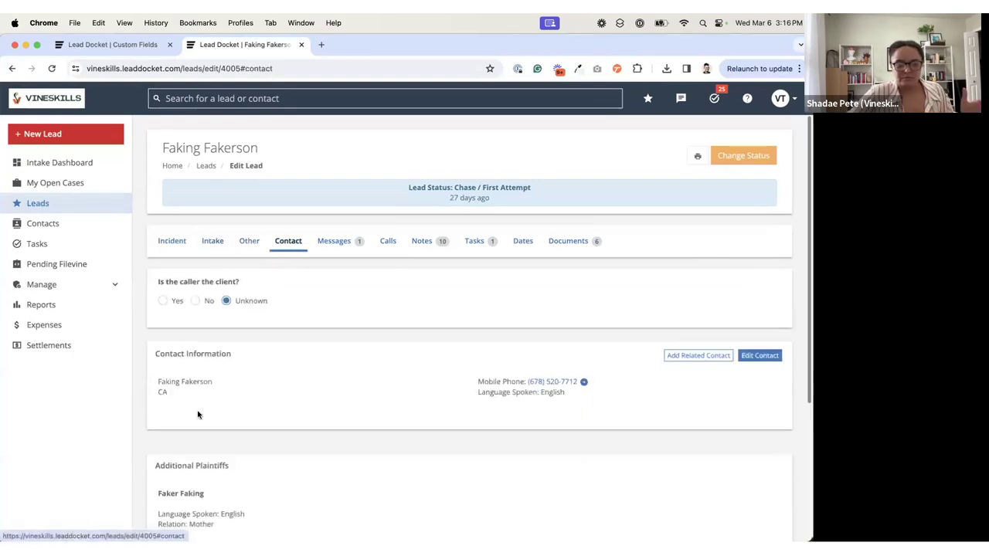
scroll(265, 364, "down", 2)
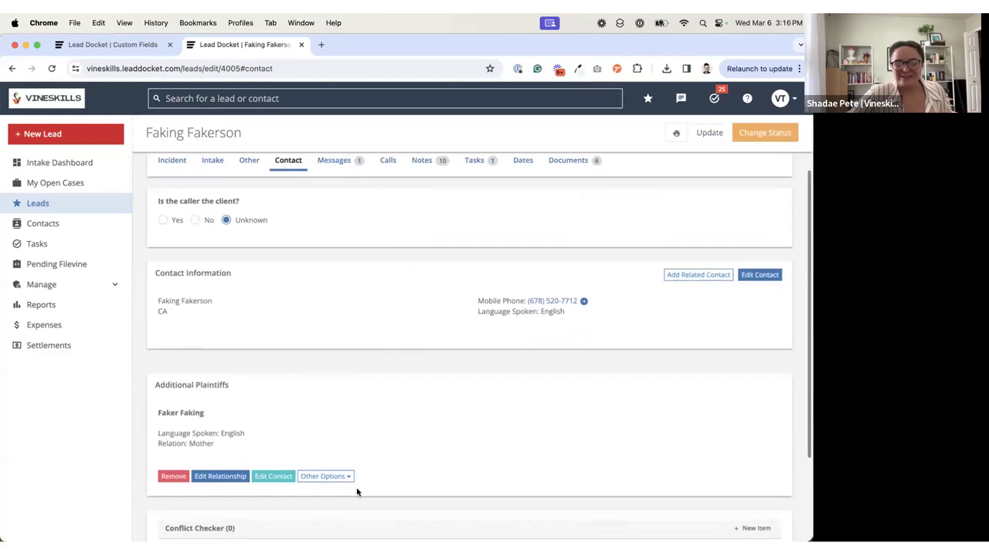
left_click(338, 476)
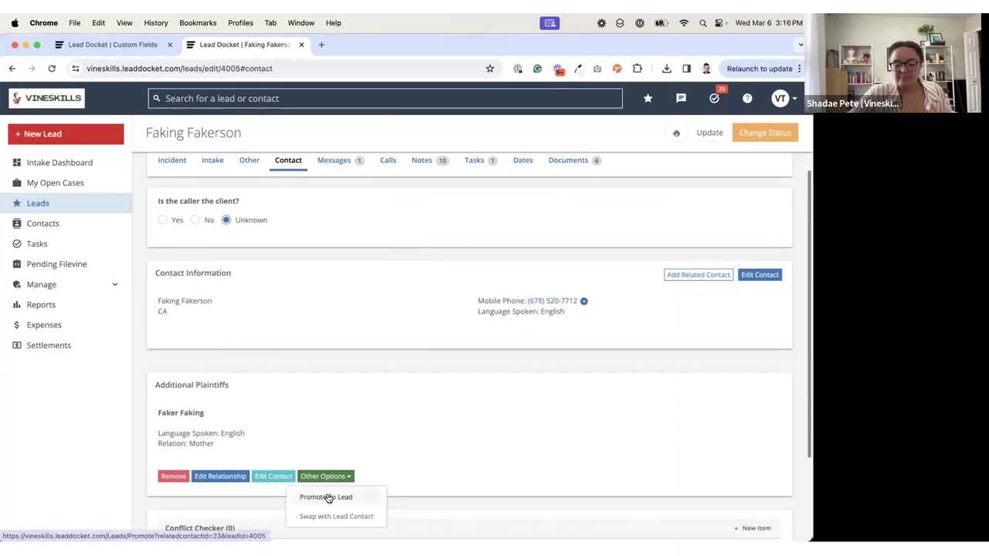
left_click(326, 496)
left_click(488, 135)
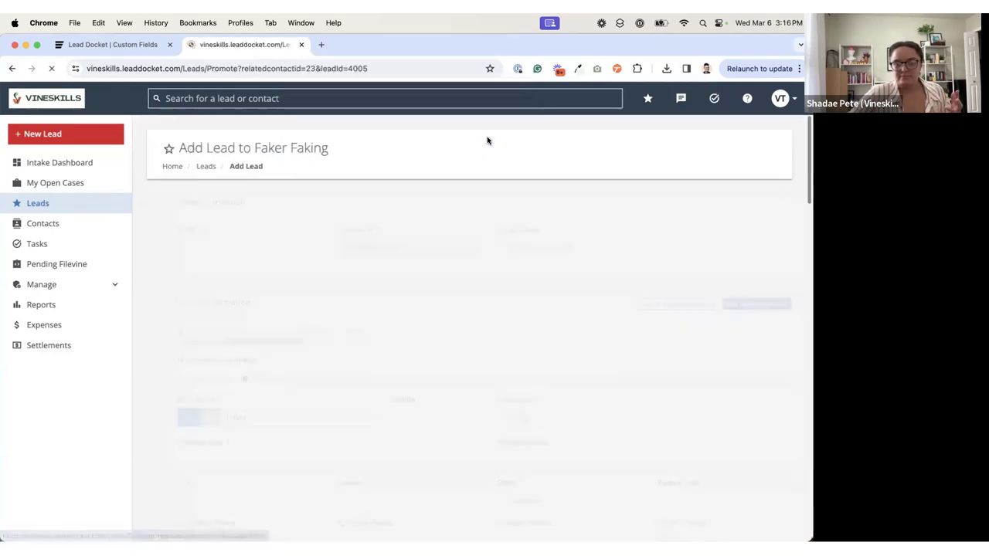
Step: Review the promoted lead form's contact information, related contacts, marketing information and case details, including the Summary
scroll(418, 227, "down", 2)
scroll(419, 228, "down", 5)
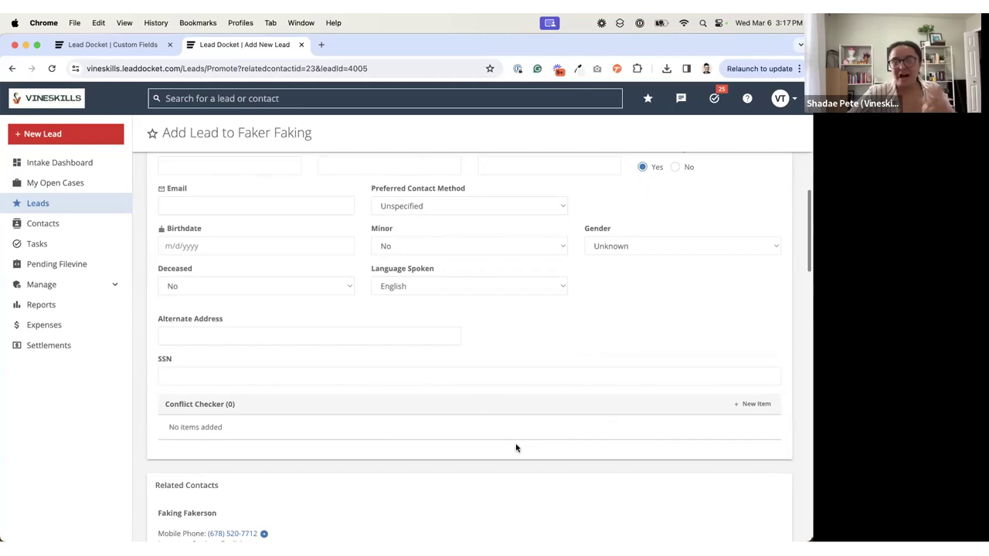
scroll(362, 337, "down", 5)
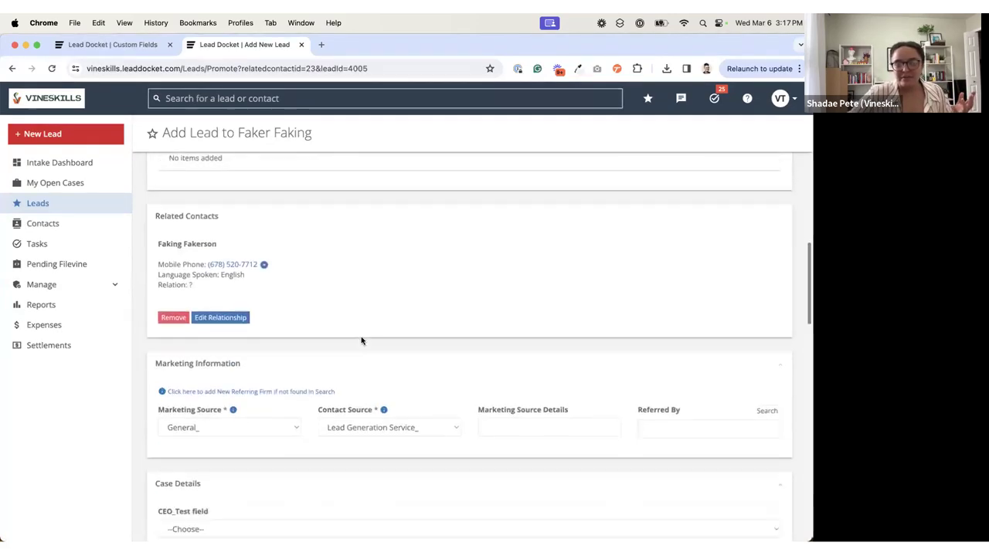
scroll(362, 339, "down", 3)
left_click(221, 439)
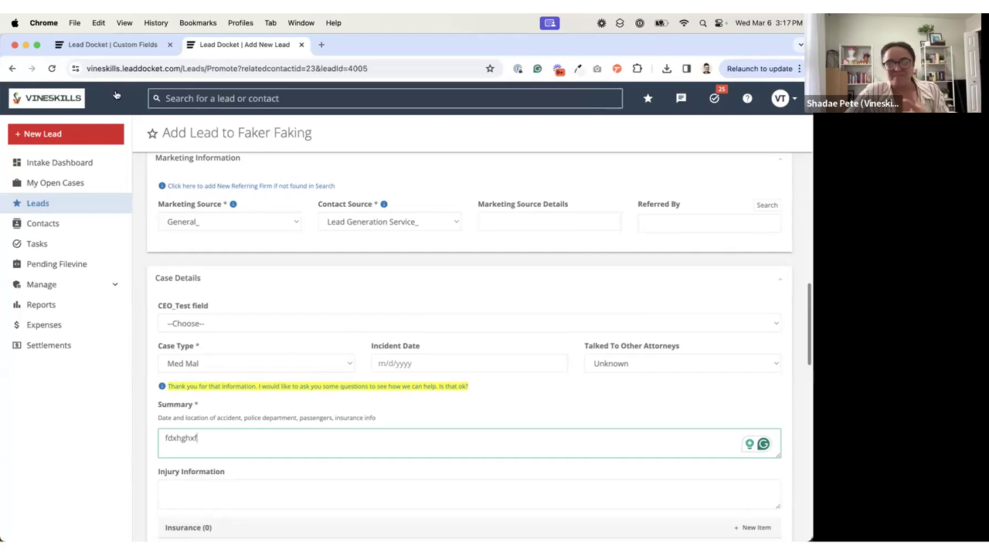
Step: Return to the "How many passengers?" custom field and set its Do Not Copy property to Yes
left_click(112, 44)
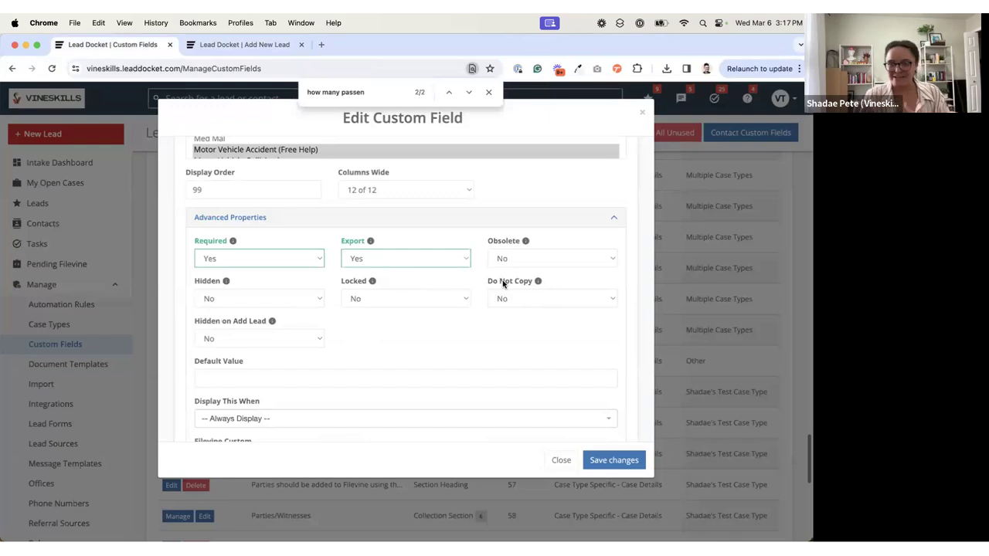
scroll(507, 297, "up", 1)
left_click(513, 305)
left_click(525, 316)
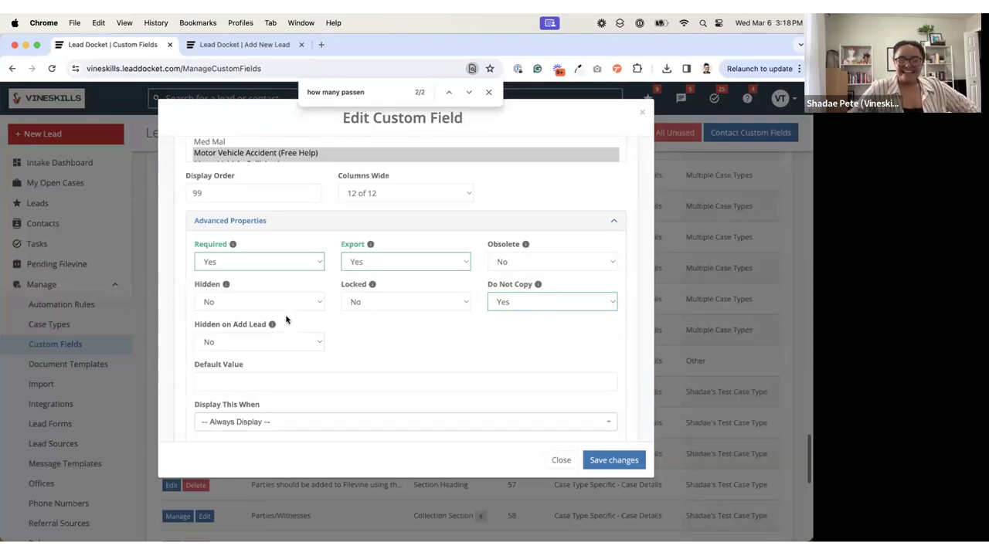
Step: Abandon the unsaved promoted lead and open a blank new lead form
mouse_move(274, 323)
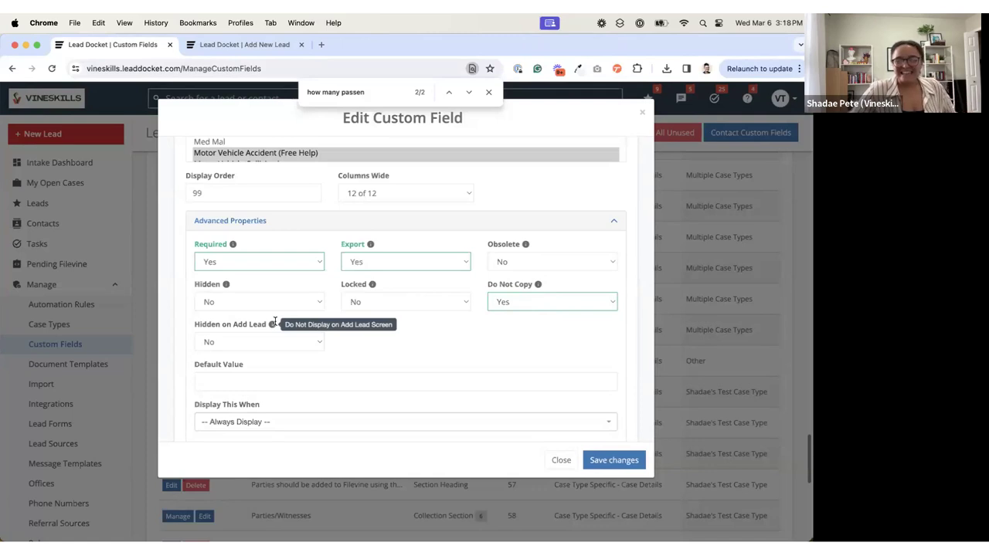
left_click(244, 44)
left_click(64, 162)
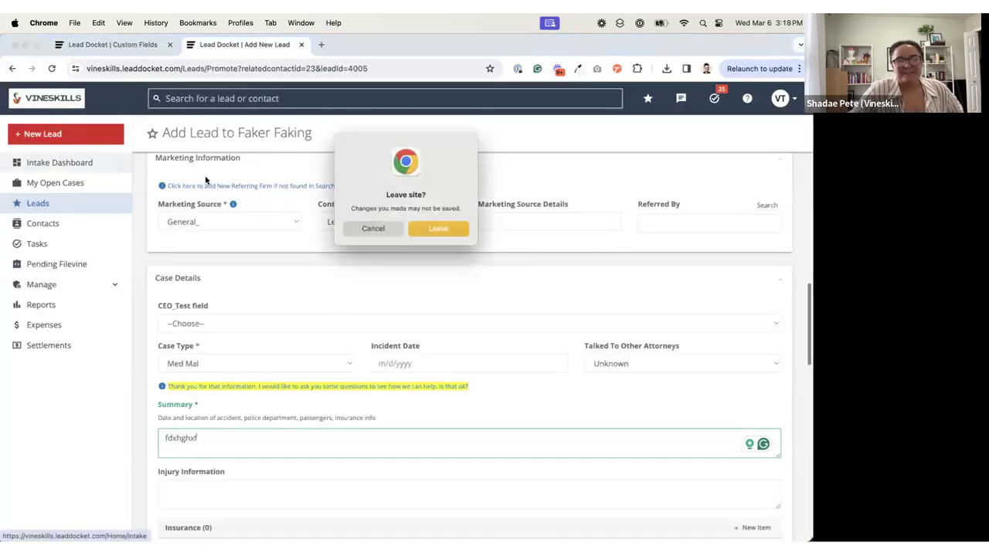
left_click(444, 226)
left_click(52, 136)
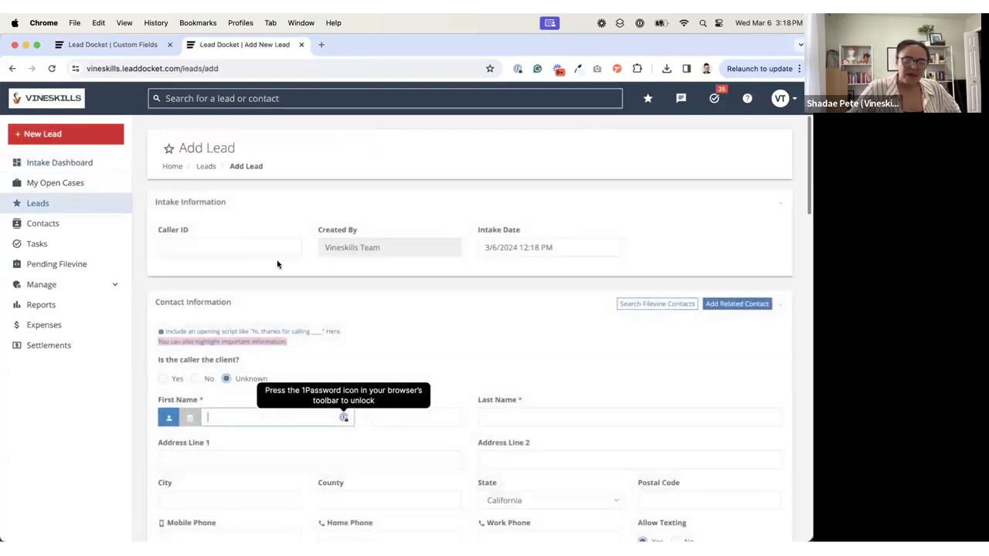
Step: Examine the fields on the blank lead form, from Contact Information and Case Details down to Notes and Other
scroll(276, 261, "down", 8)
scroll(278, 261, "down", 10)
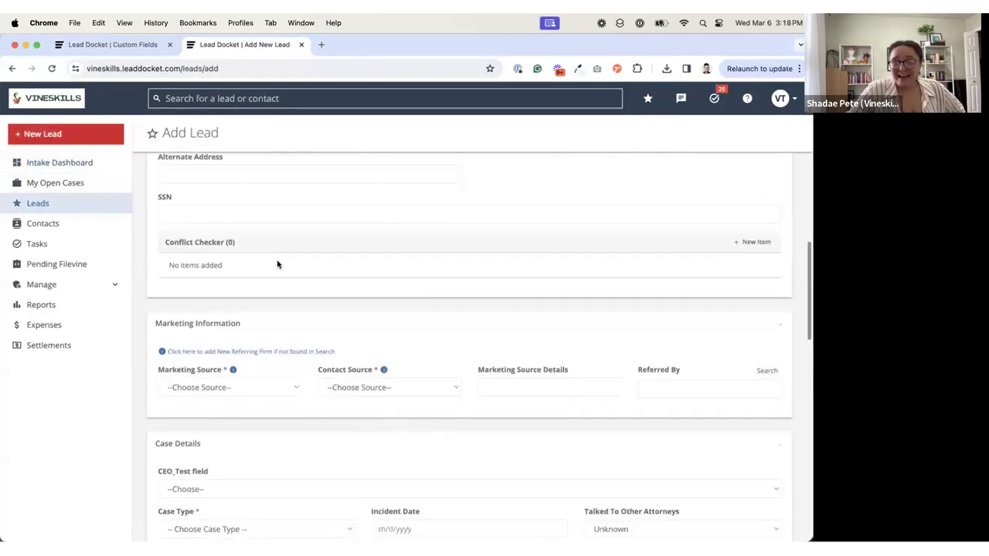
scroll(278, 264, "down", 5)
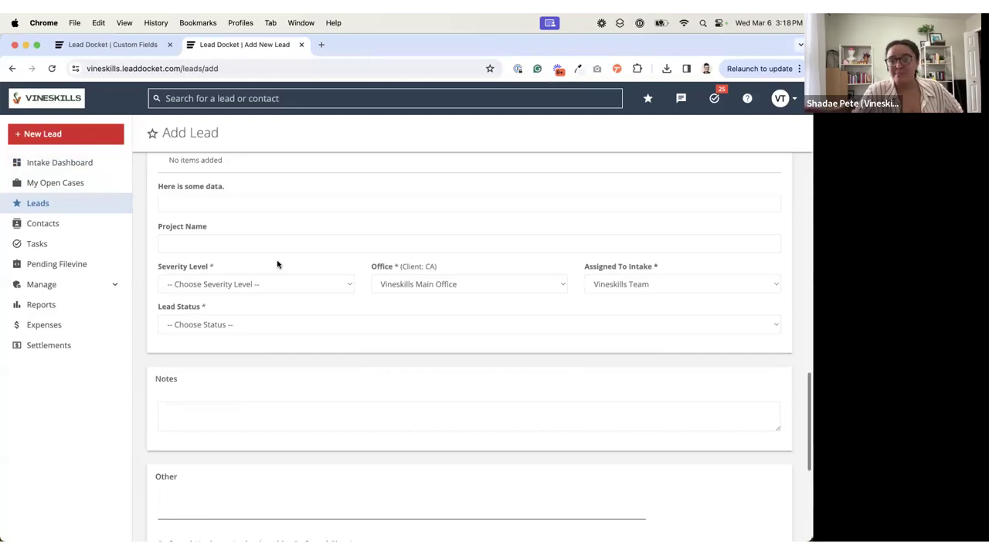
scroll(313, 328, "down", 3)
scroll(313, 327, "down", 1)
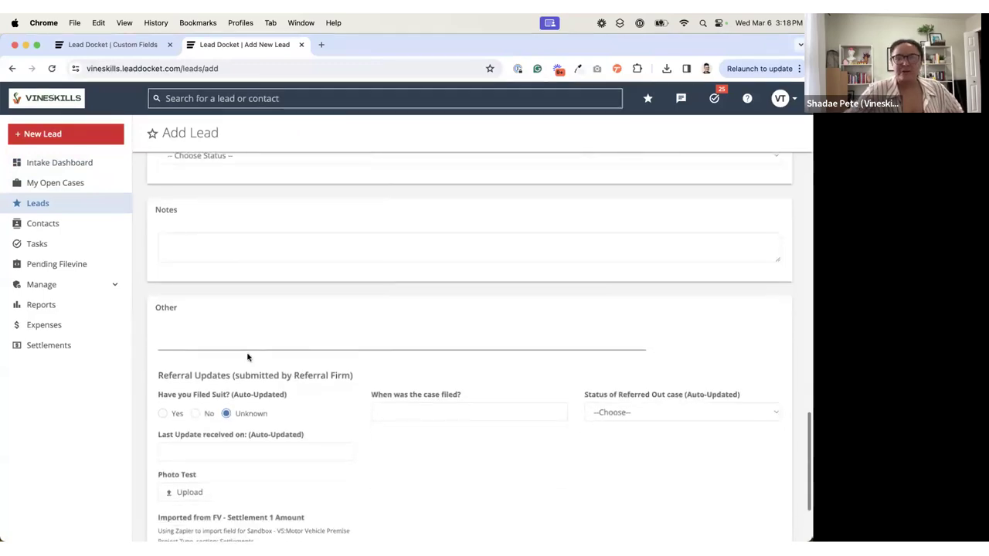
scroll(247, 357, "up", 5)
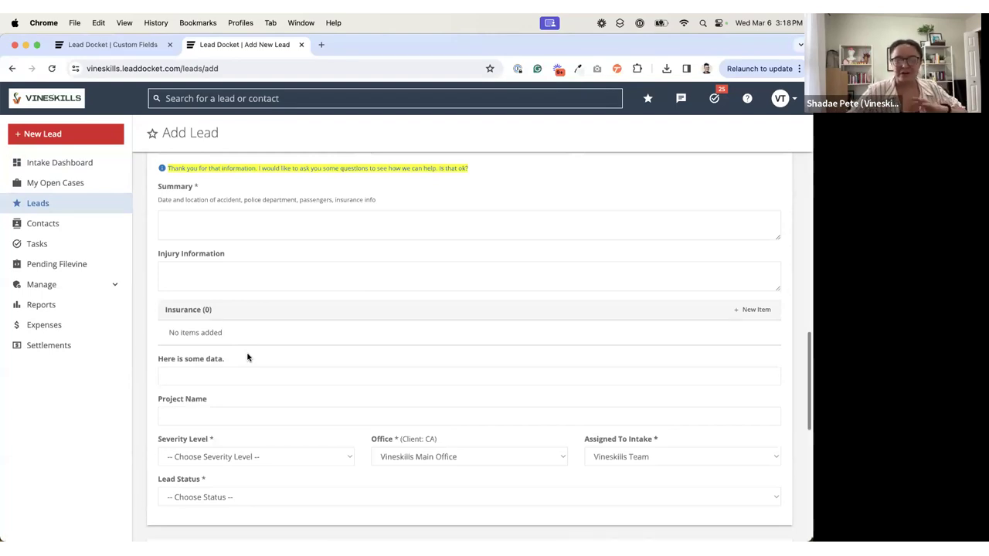
scroll(248, 357, "down", 1)
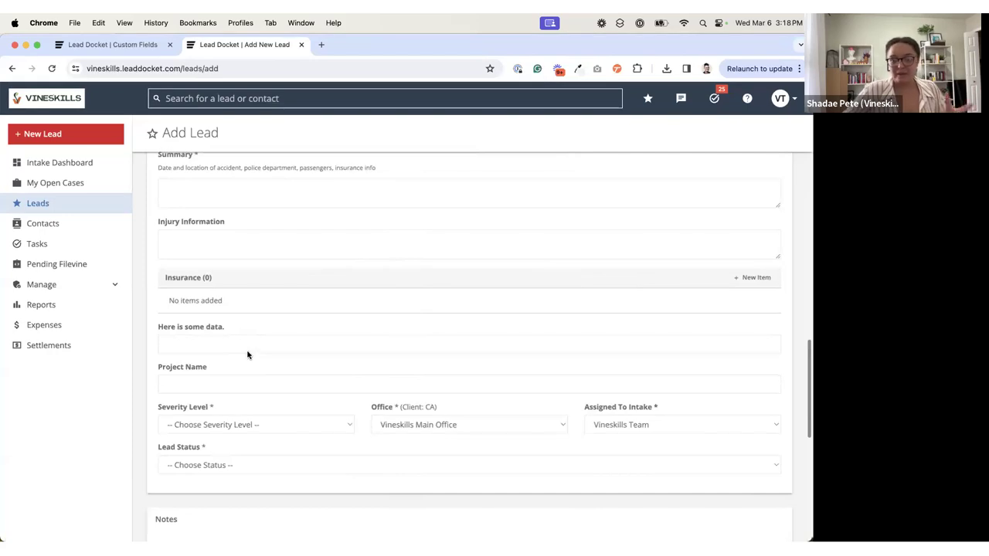
Step: Set Hidden on Add Lead to Yes for the "How many passengers?" field, and close the field without saving
left_click(120, 46)
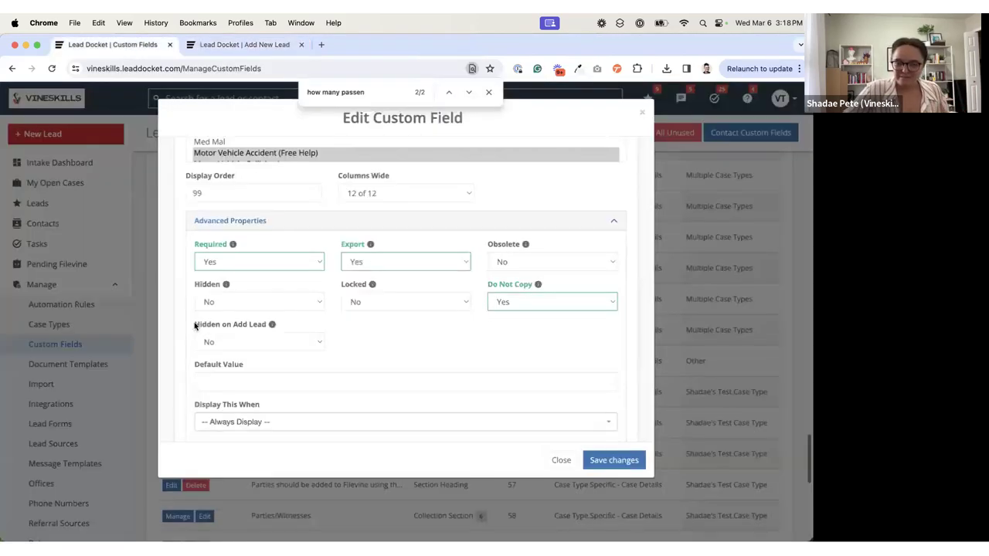
mouse_move(274, 330)
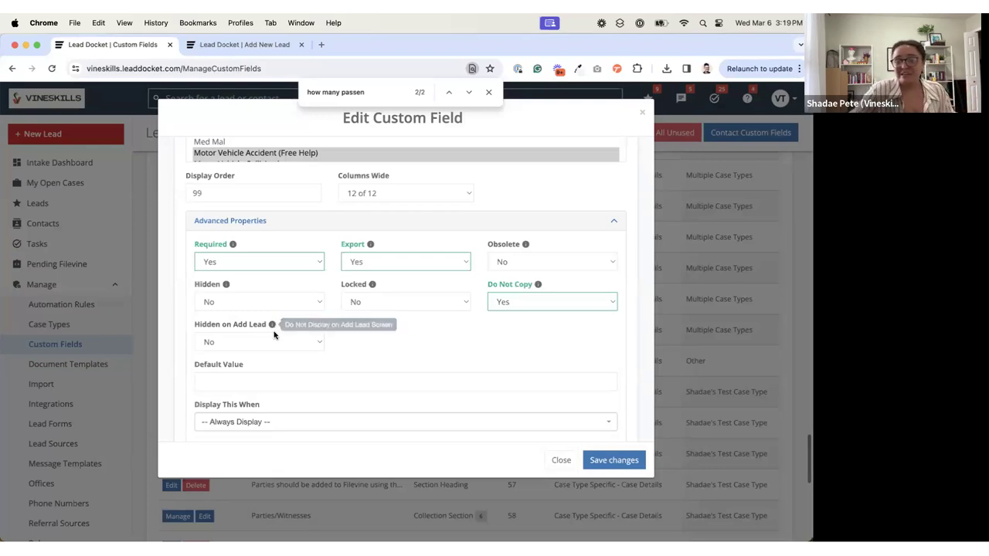
left_click(279, 342)
left_click(266, 353)
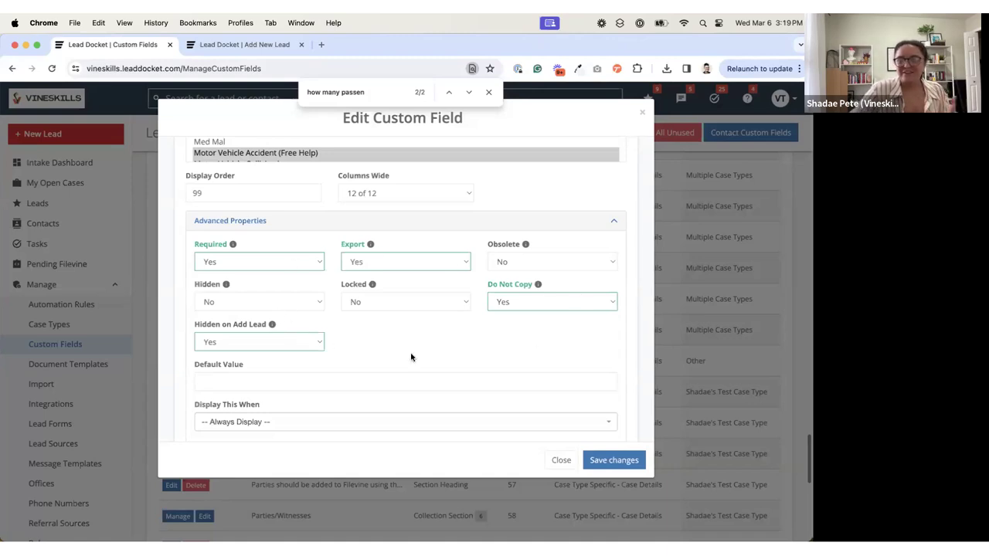
left_click(559, 460)
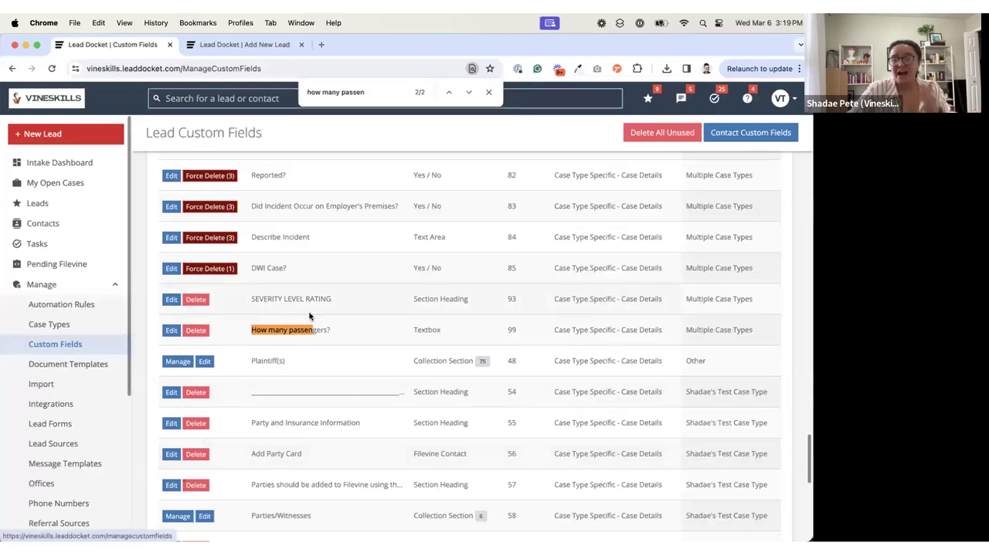
Step: Enter 9 as the Default Value in the advanced properties of the "How many passengers?" field, and clear it again
left_click(169, 331)
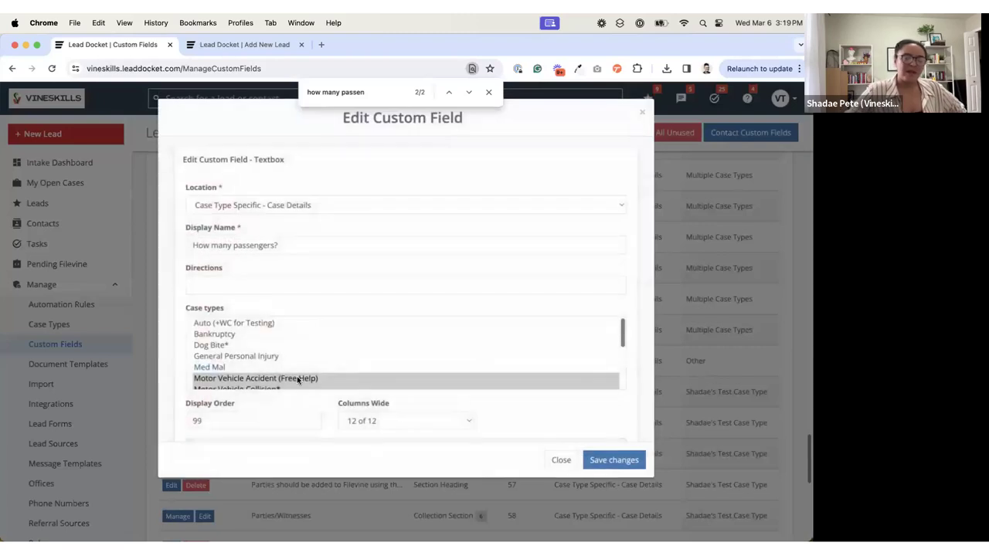
scroll(298, 378, "down", 5)
scroll(310, 406, "down", 3)
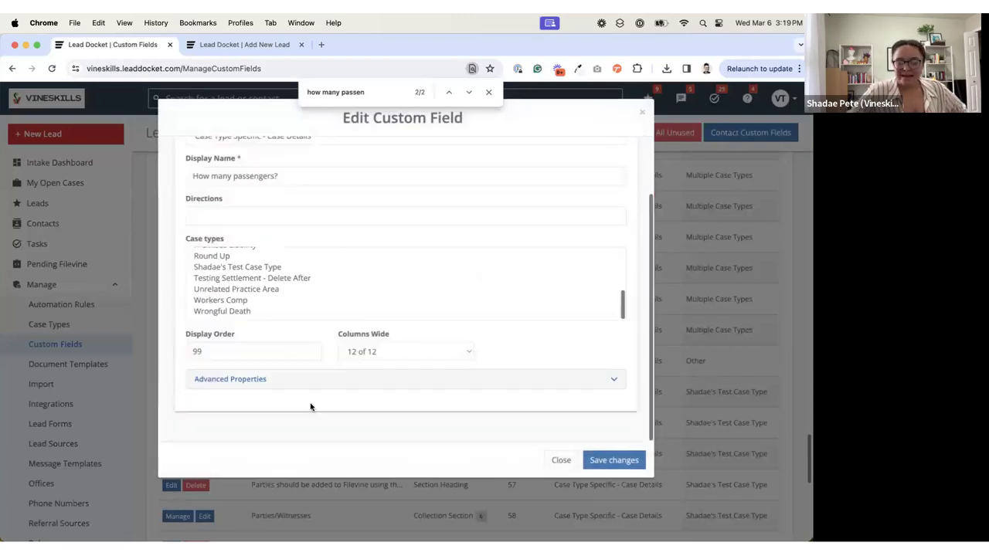
left_click(219, 381)
scroll(320, 386, "down", 5)
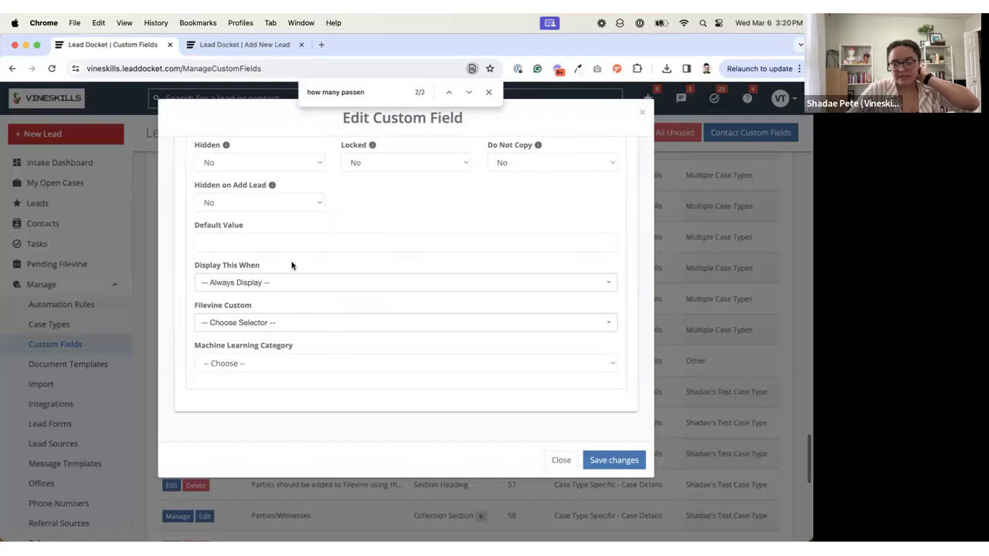
left_click(248, 243)
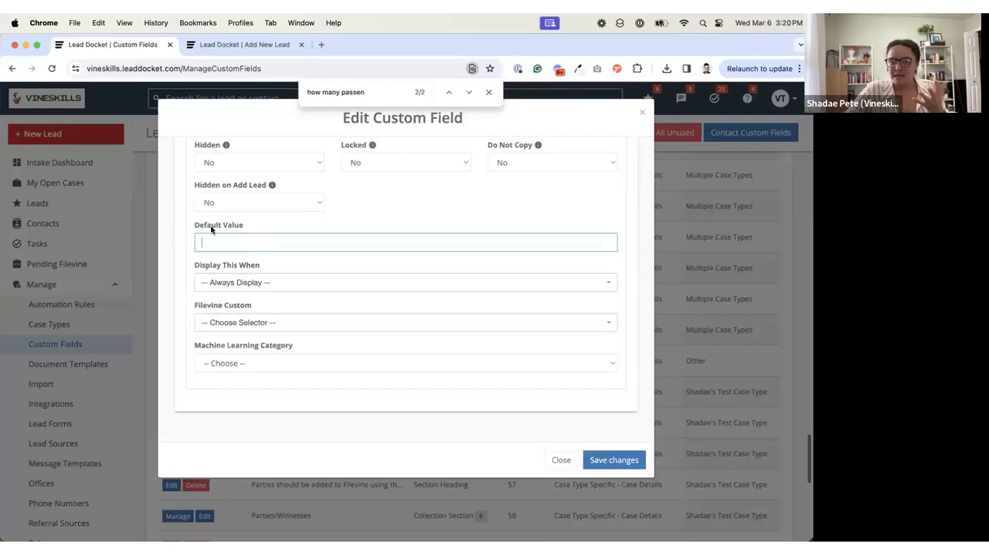
type("9")
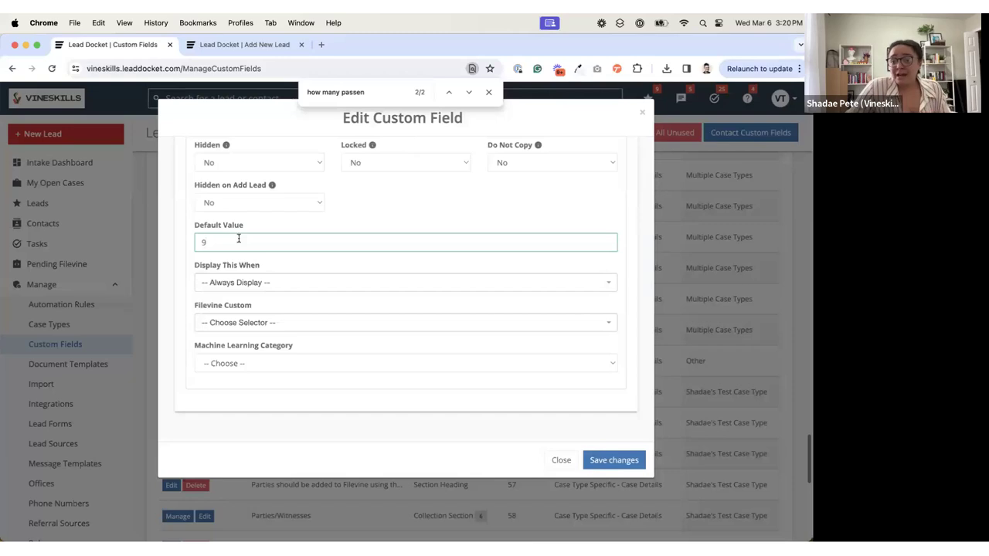
key("BackSpace")
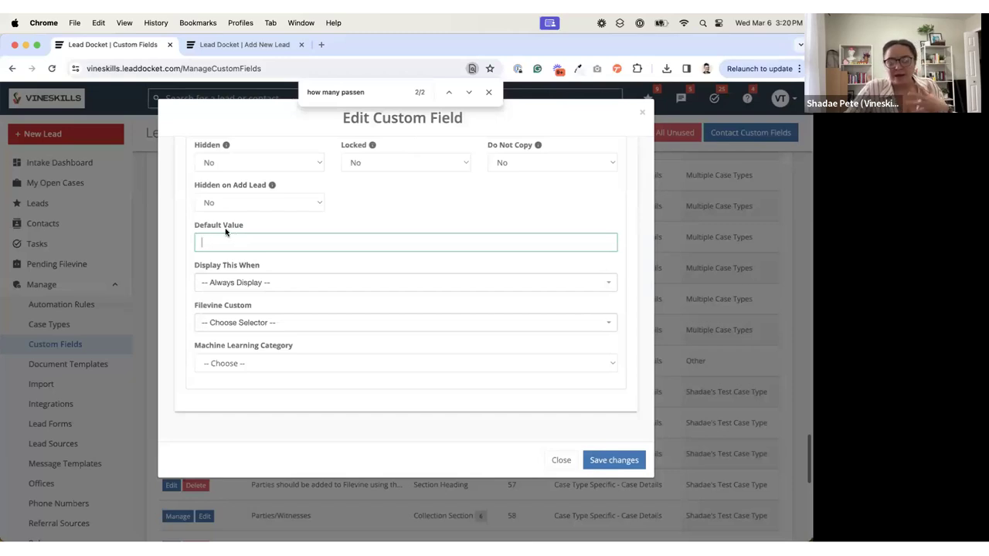
left_click(263, 226)
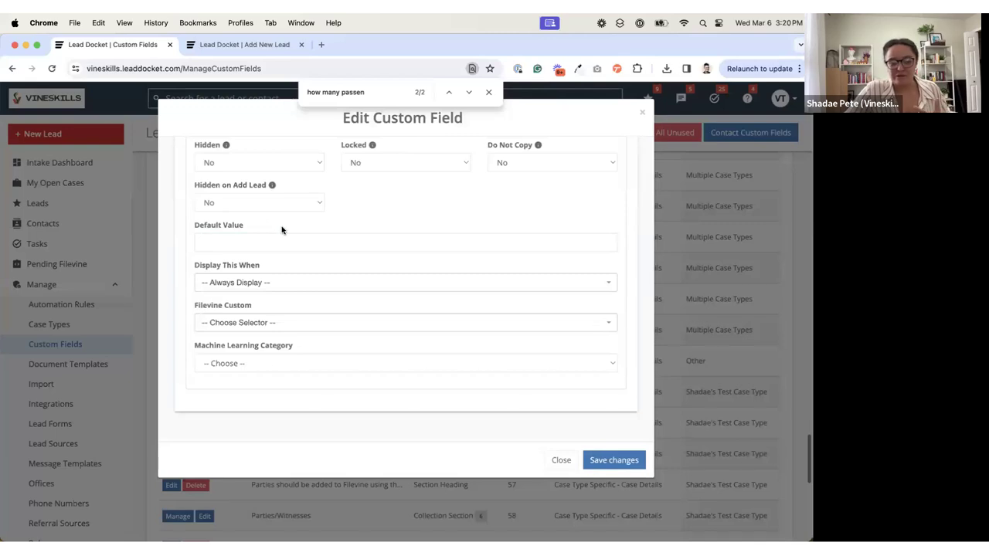
Step: View the questions offered under Display This When, and close the field without saving
scroll(312, 229, "up", 1)
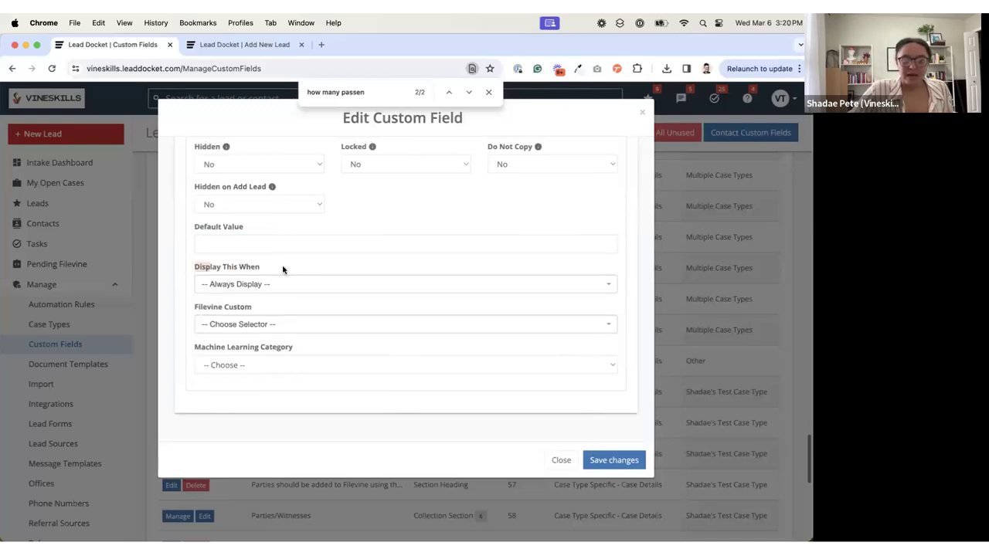
left_click(288, 286)
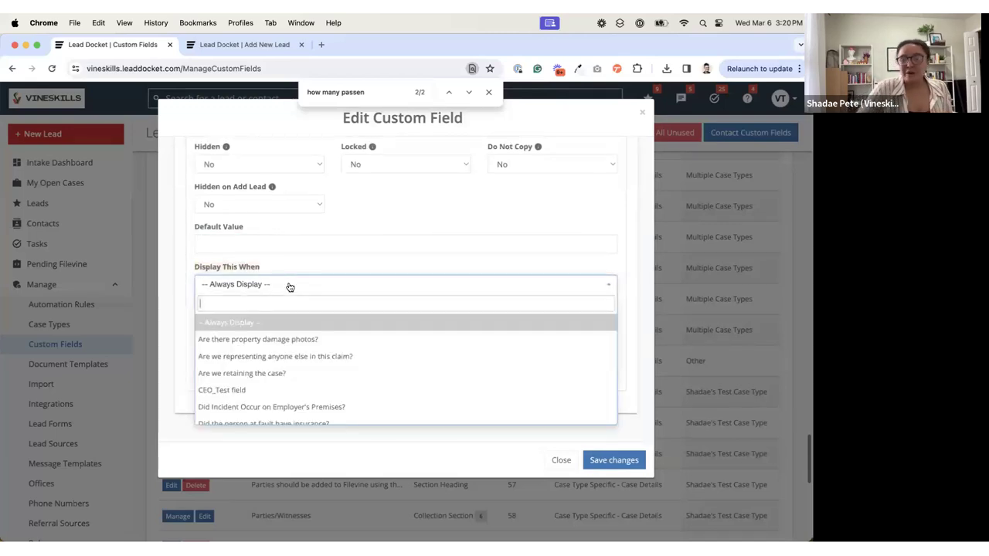
left_click(561, 460)
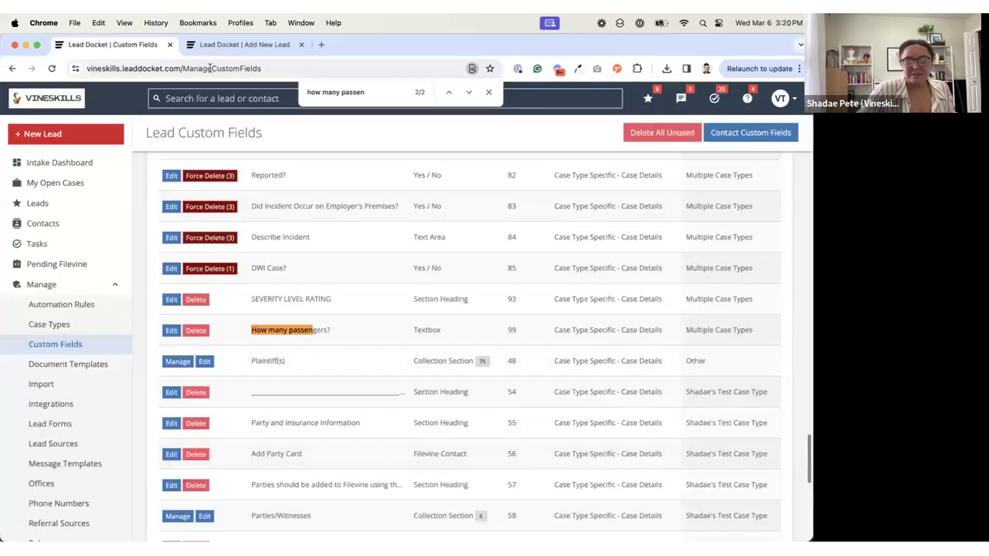
Step: On the blank lead form, try the Motor Vehicle Accident (Free Help) case type, and change it to Motor Vehicle Collision*
left_click(219, 46)
scroll(237, 248, "down", 3)
scroll(237, 251, "down", 2)
scroll(237, 252, "up", 6)
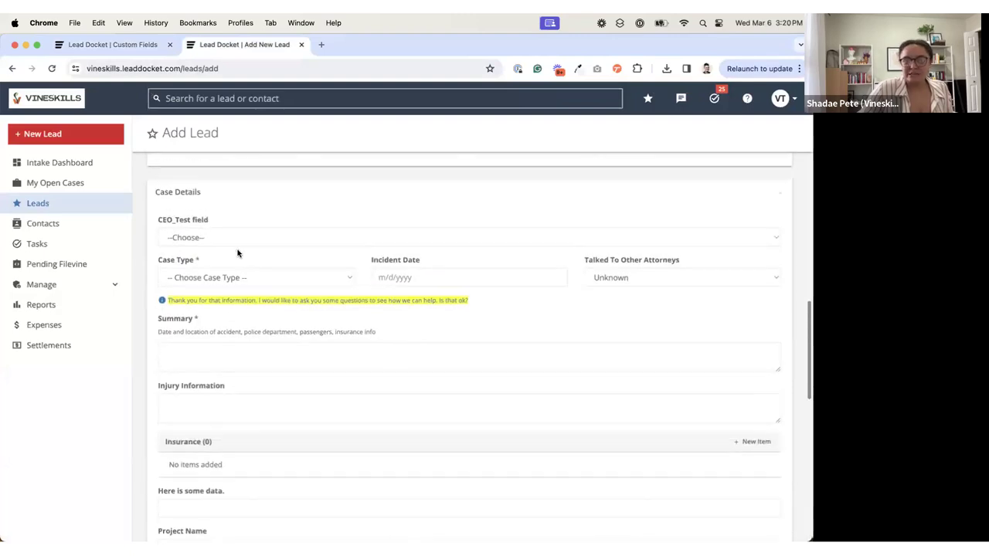
scroll(237, 252, "up", 2)
left_click(287, 344)
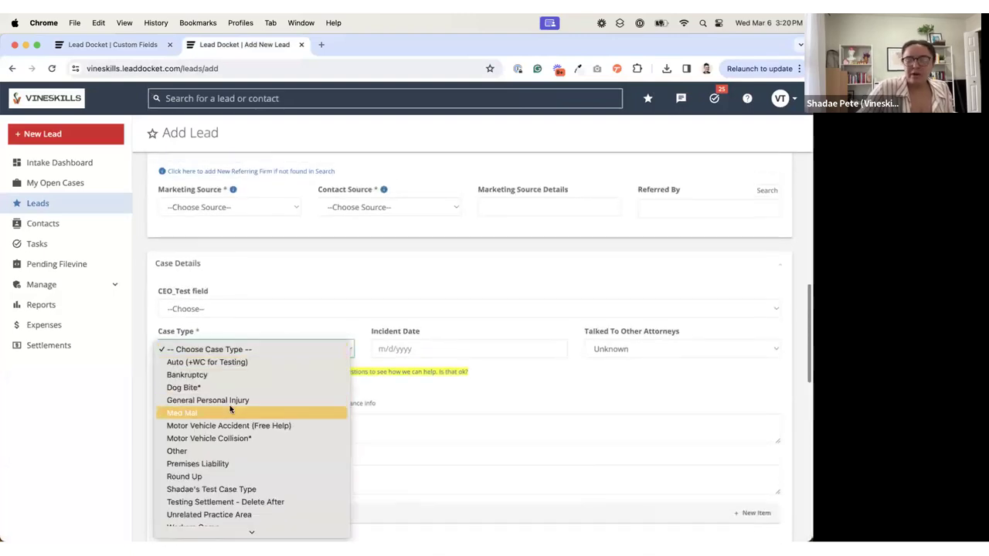
left_click(239, 425)
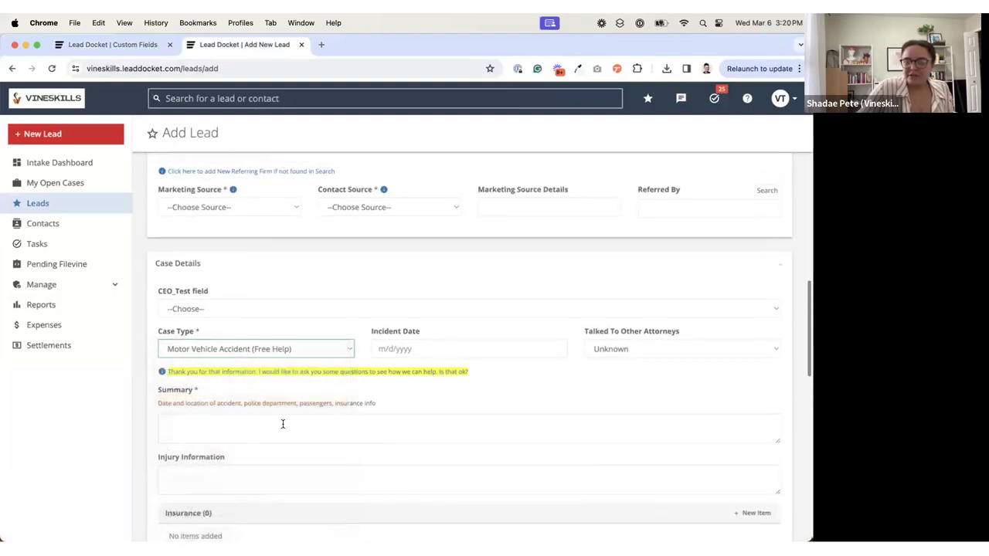
scroll(242, 423, "down", 3)
left_click(223, 263)
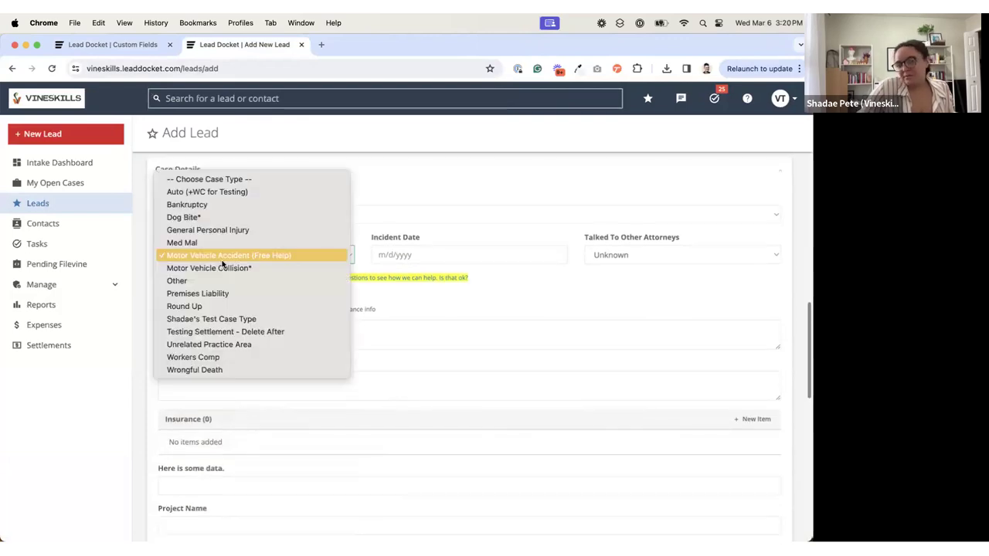
left_click(224, 268)
Step: Answer Yes to the at-fault question, toggle "Is the client injured?" ending on Yes, and highlight the Briefly Describe Injuries label
scroll(223, 273, "down", 2)
scroll(223, 273, "down", 8)
left_click(163, 298)
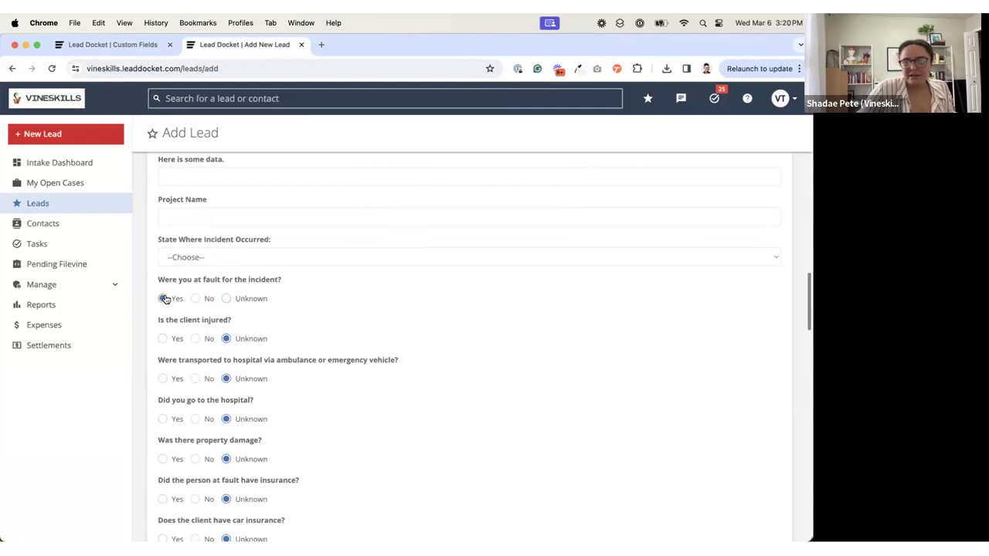
left_click(163, 338)
left_click(195, 338)
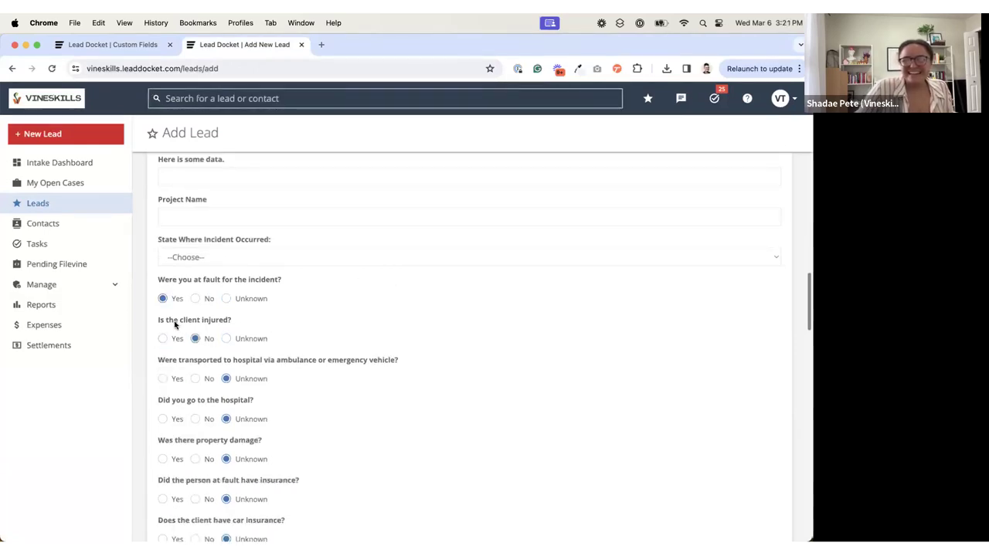
left_click(162, 339)
left_click_drag(163, 369, 266, 360)
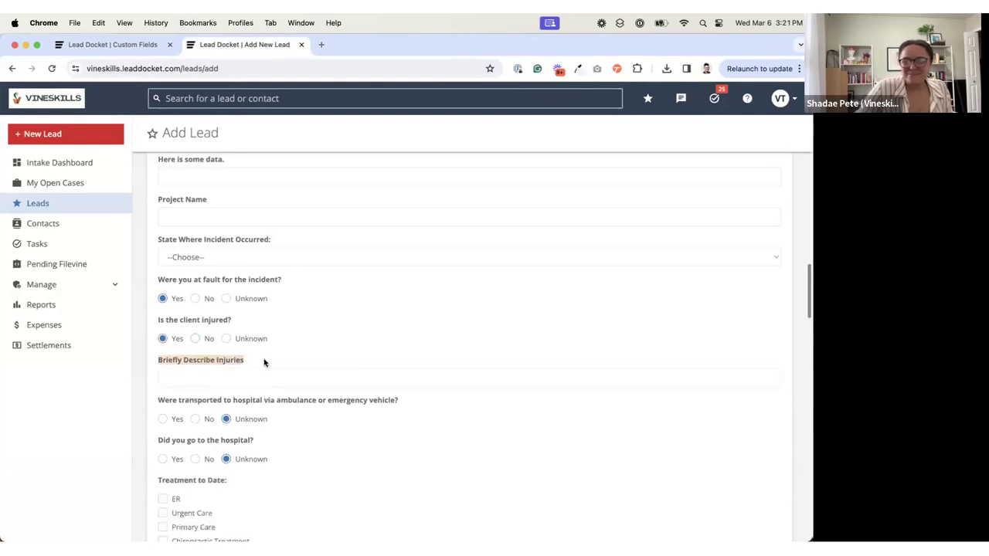
Step: Set the "How many passengers?" field to display when "Were you at fault for the incident?" is answered as Yes
left_click(139, 47)
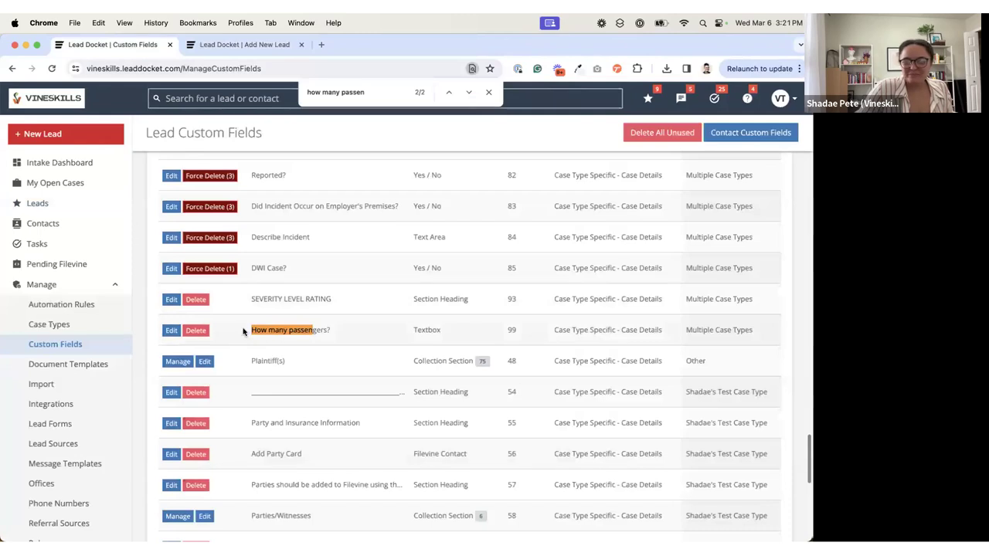
left_click(171, 331)
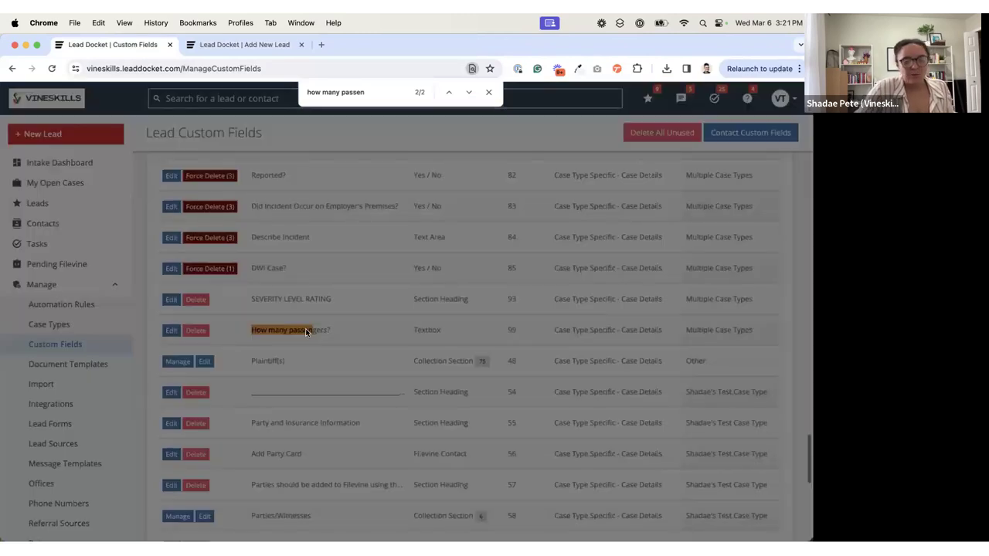
scroll(309, 322, "down", 5)
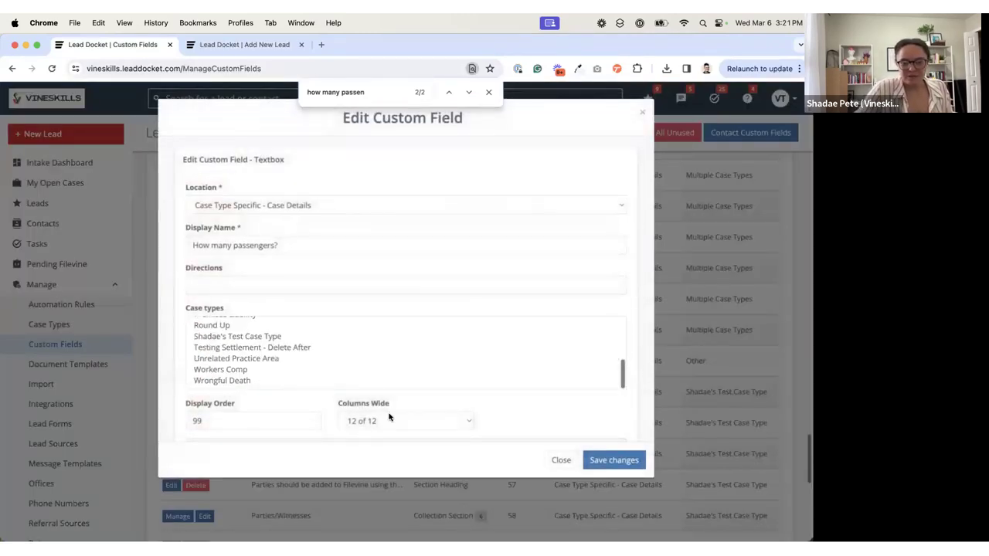
scroll(390, 418, "down", 2)
left_click(294, 383)
scroll(280, 386, "down", 5)
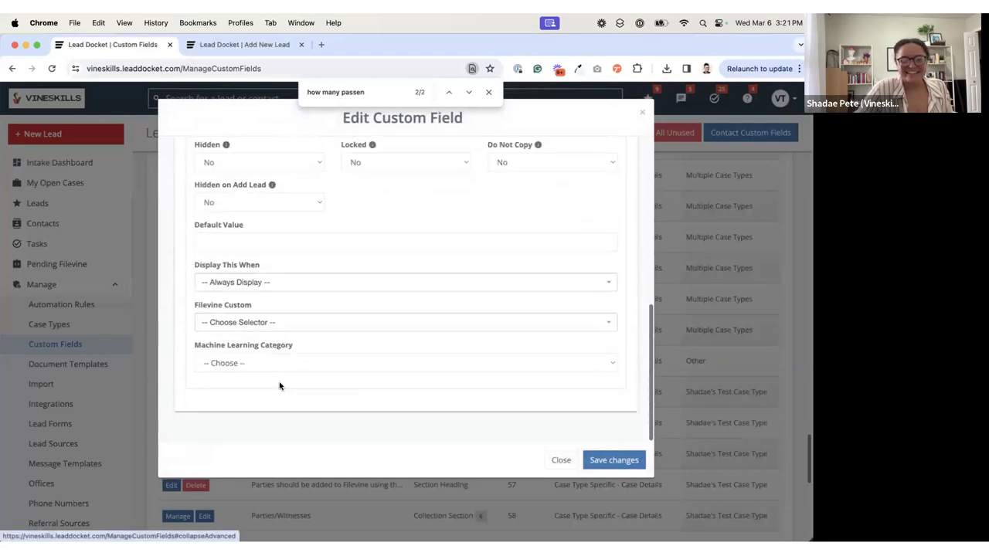
left_click(244, 283)
type("were you a")
left_click(276, 320)
left_click(234, 322)
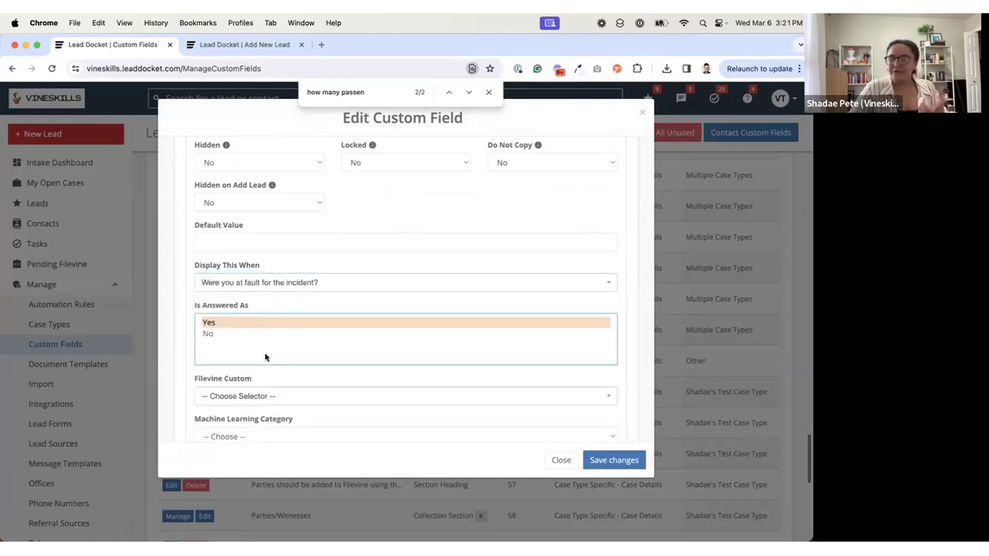
Step: Reset the field's Display This When condition to Always Display
left_click(270, 284)
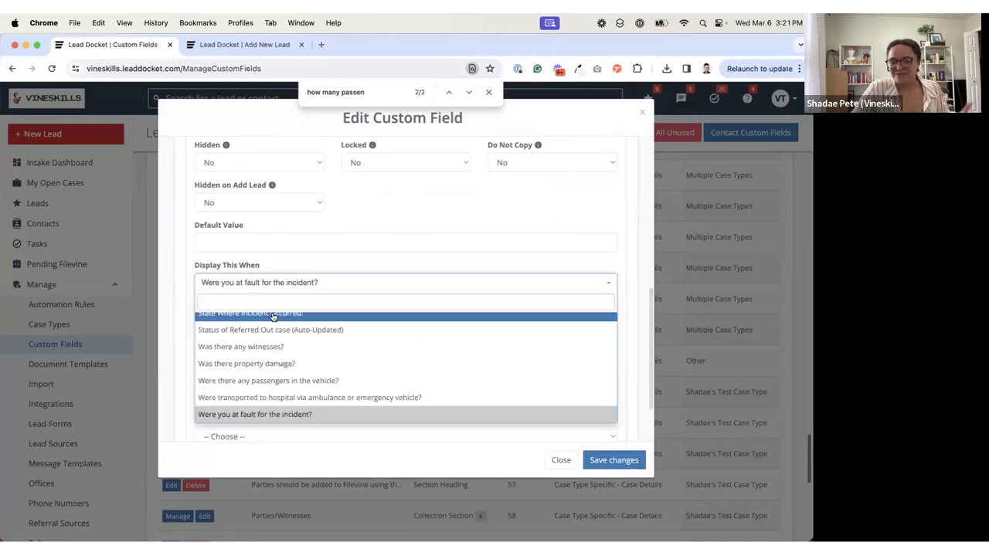
scroll(270, 316, "up", 15)
left_click(272, 318)
Step: Map the field's Filevine Custom selector to "How many passengers? - {{consult.howManyPassengers}}", searching for "how many"
left_click(255, 322)
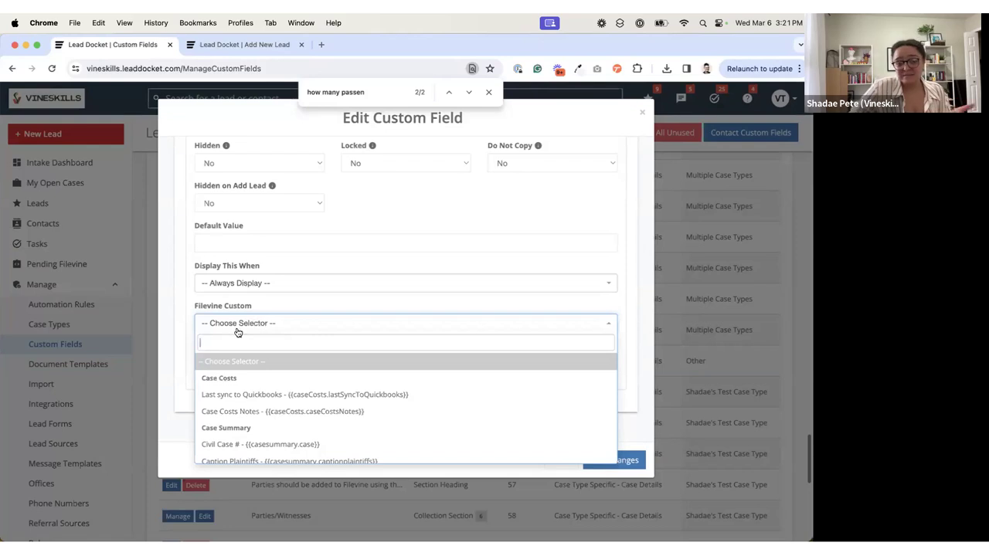
left_click(186, 331)
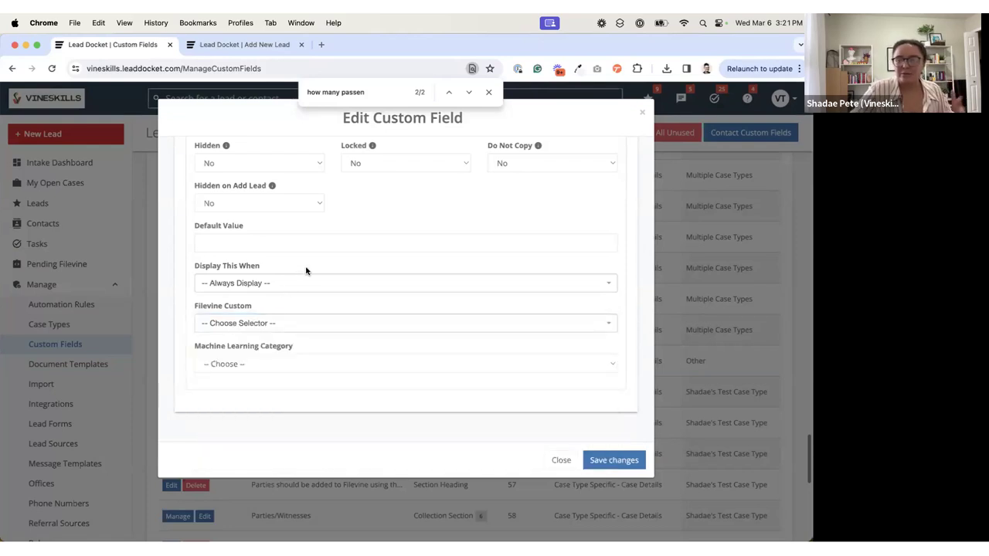
scroll(306, 270, "up", 5)
scroll(306, 270, "down", 2)
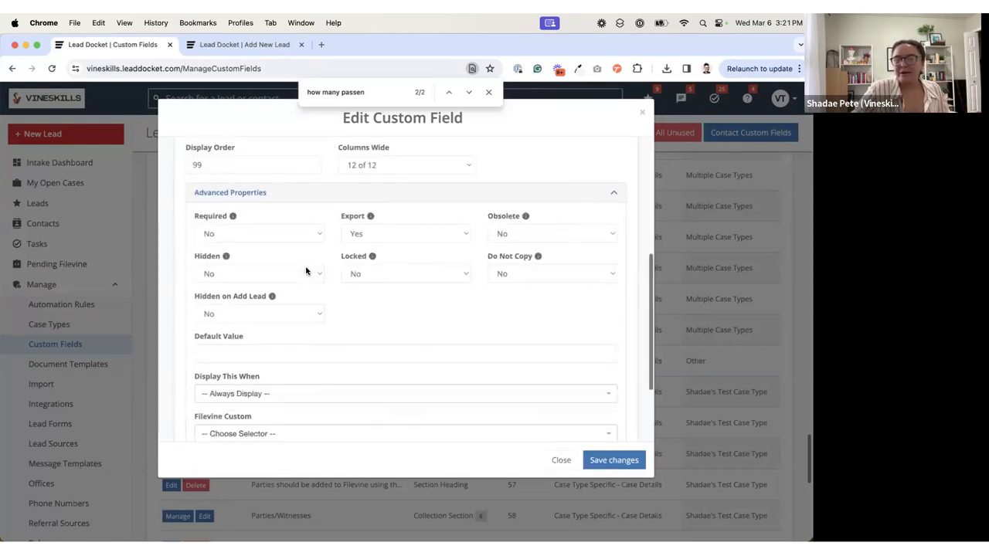
scroll(282, 385, "down", 3)
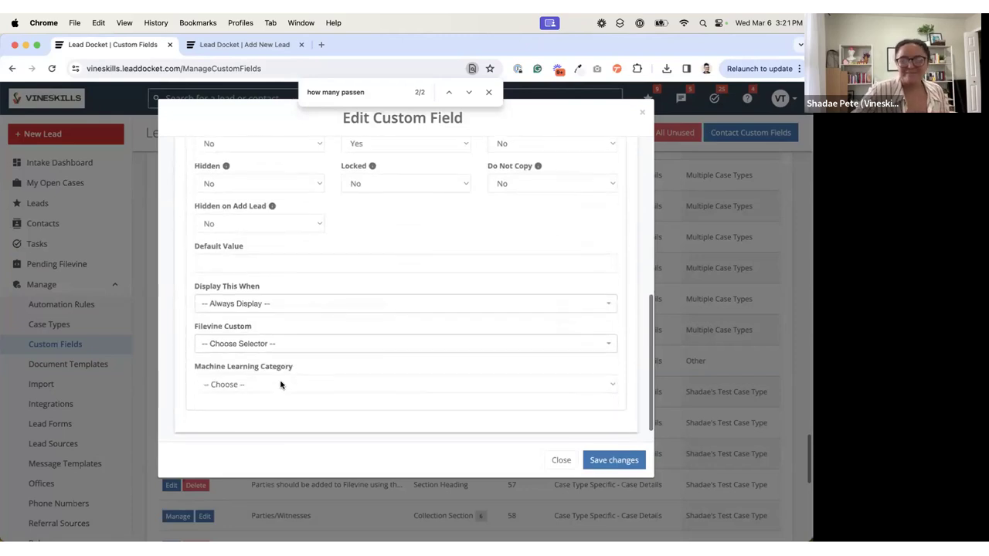
left_click(247, 350)
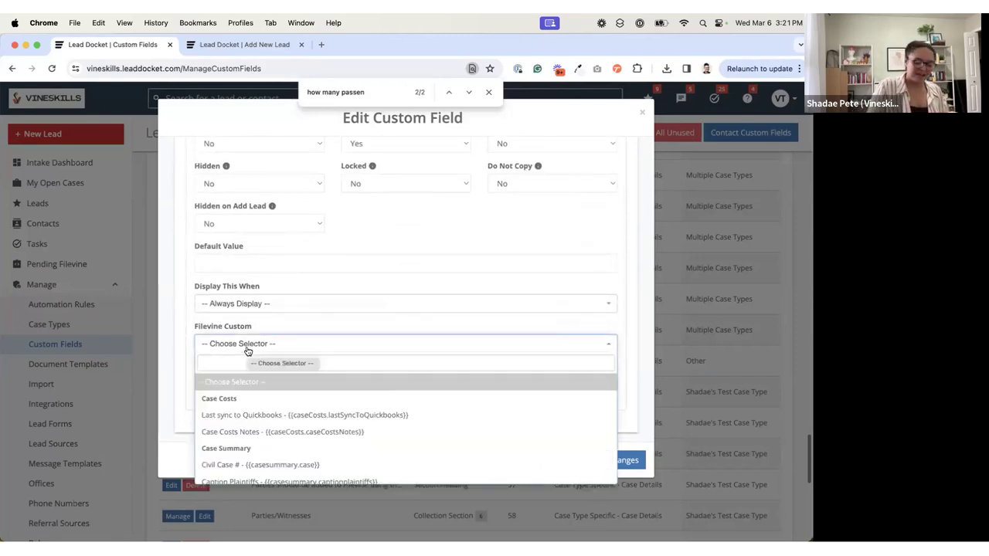
type("how many")
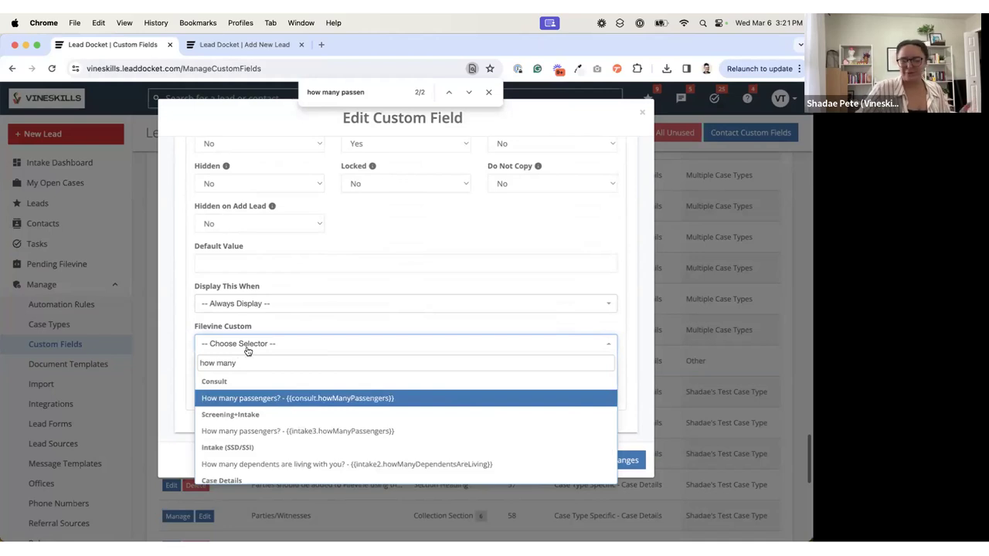
left_click(276, 399)
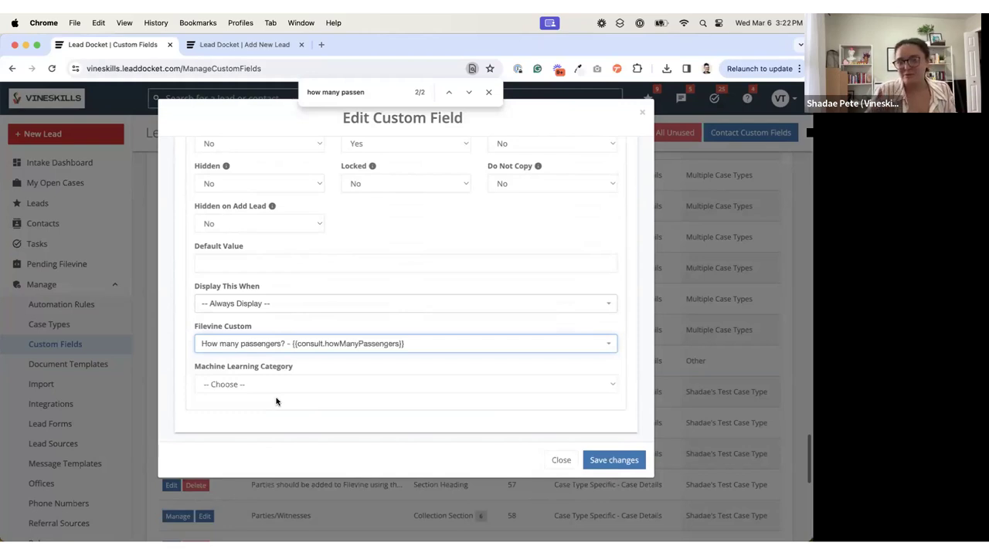
left_click(374, 399)
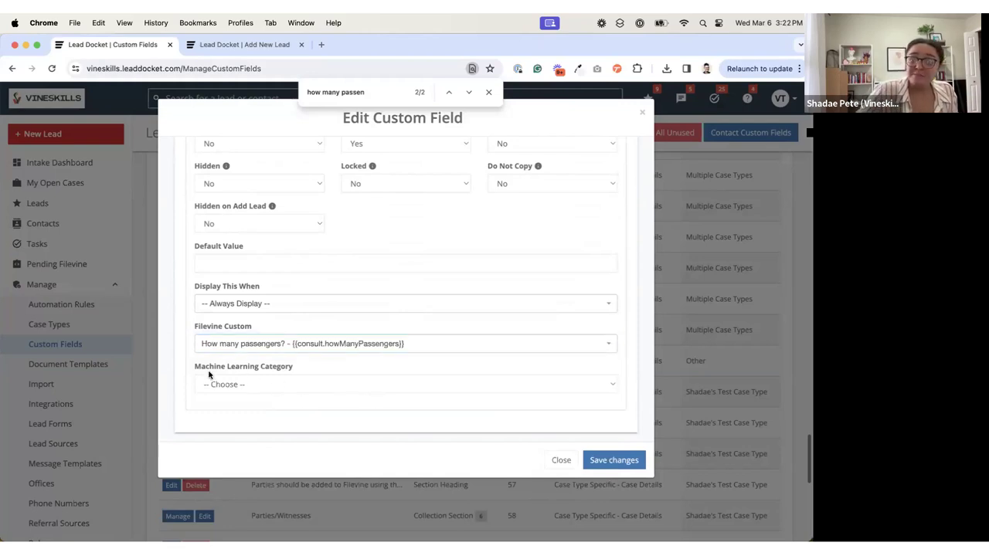
Step: Highlight the Machine Learning Category label, close the field without saving, and dismiss the page search
left_click_drag(193, 373, 308, 371)
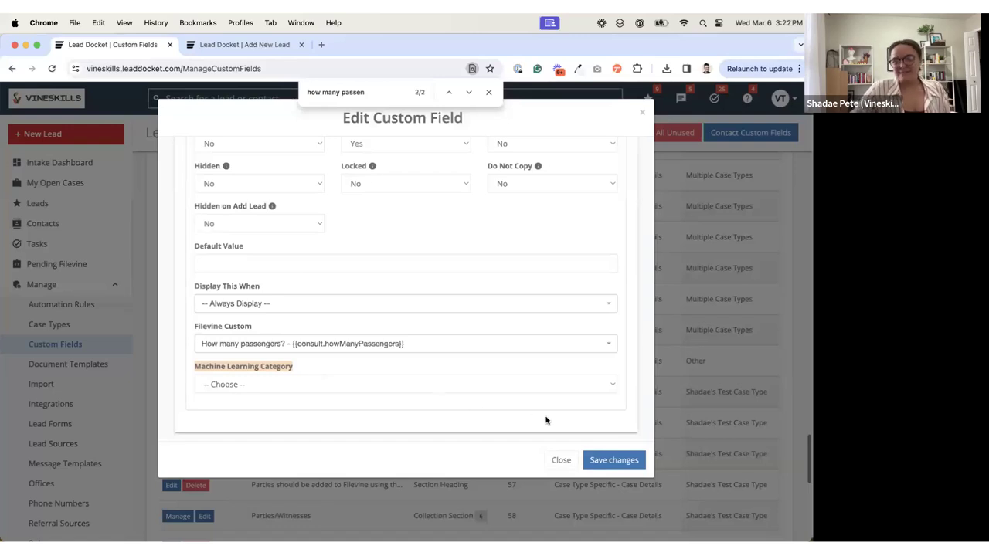
left_click(562, 459)
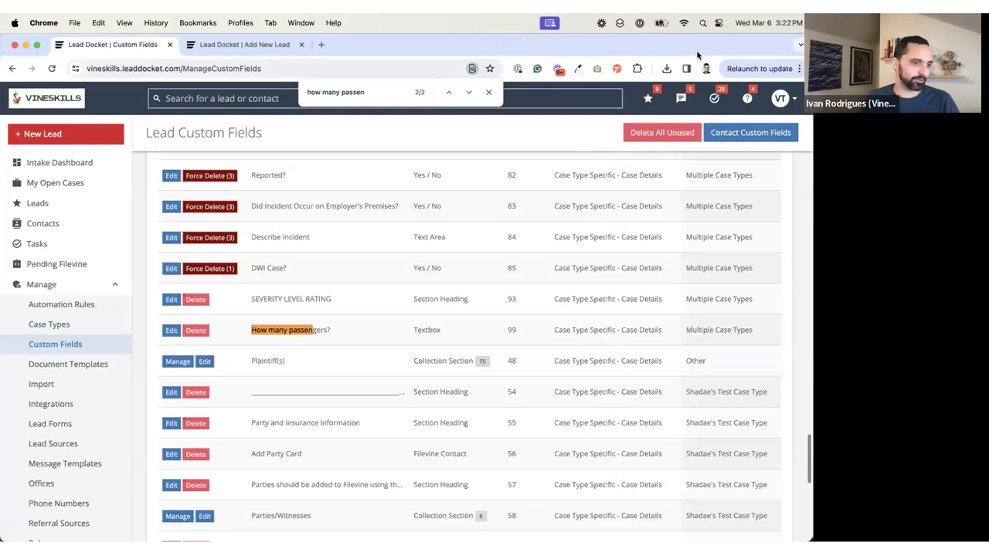
key("Escape")
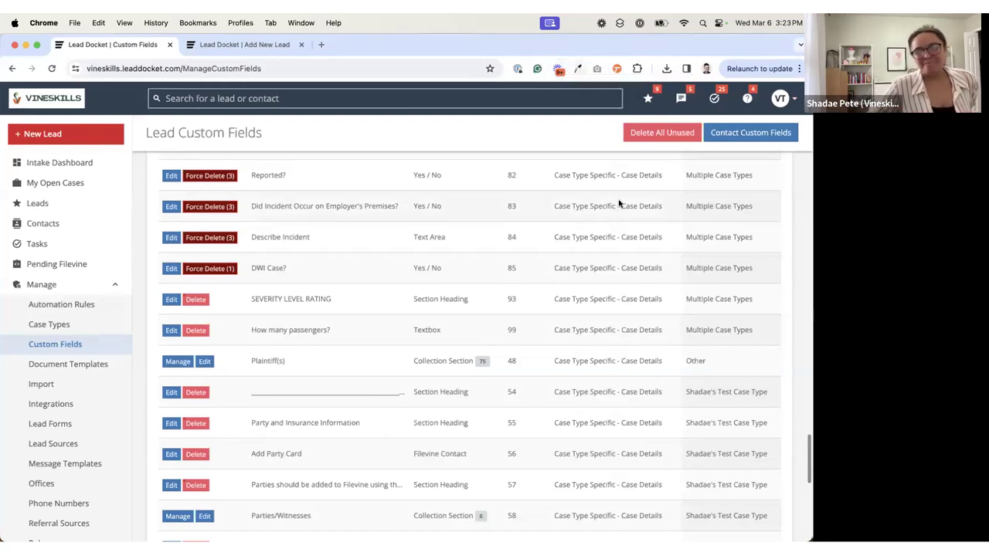
scroll(552, 237, "up", 5)
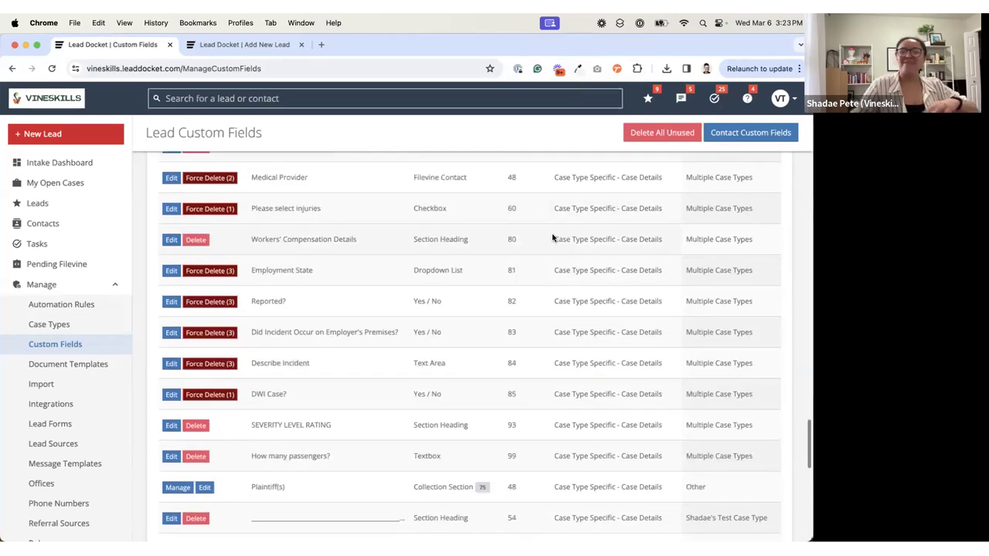
Step: Open a new Text Area custom field, highlight its Display Order value, and close it without saving
scroll(552, 241, "up", 20)
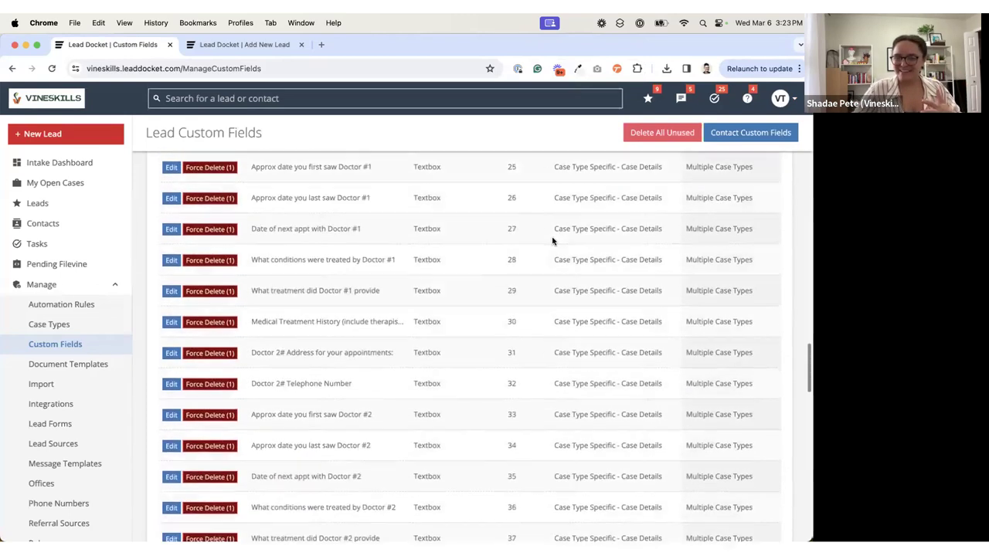
scroll(552, 241, "up", 20)
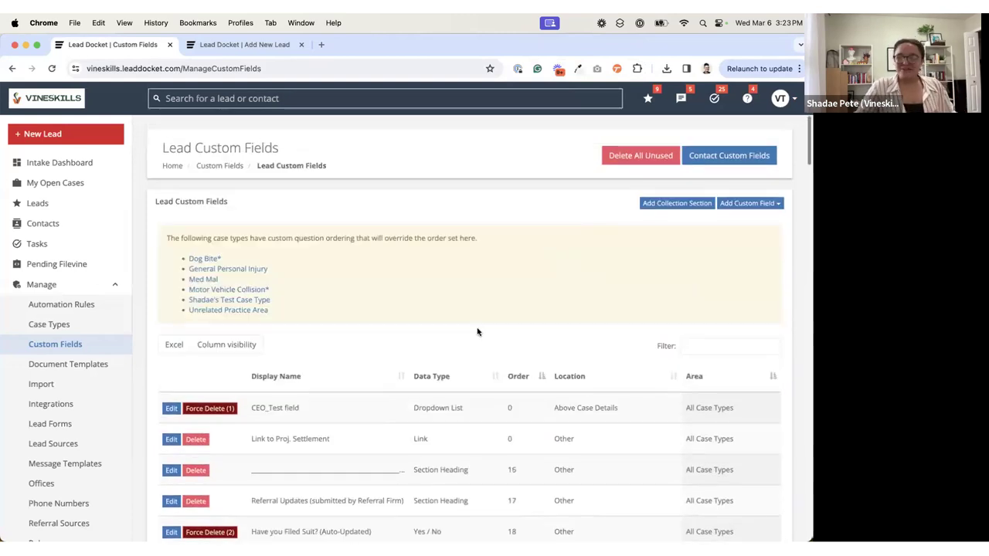
scroll(477, 332, "down", 3)
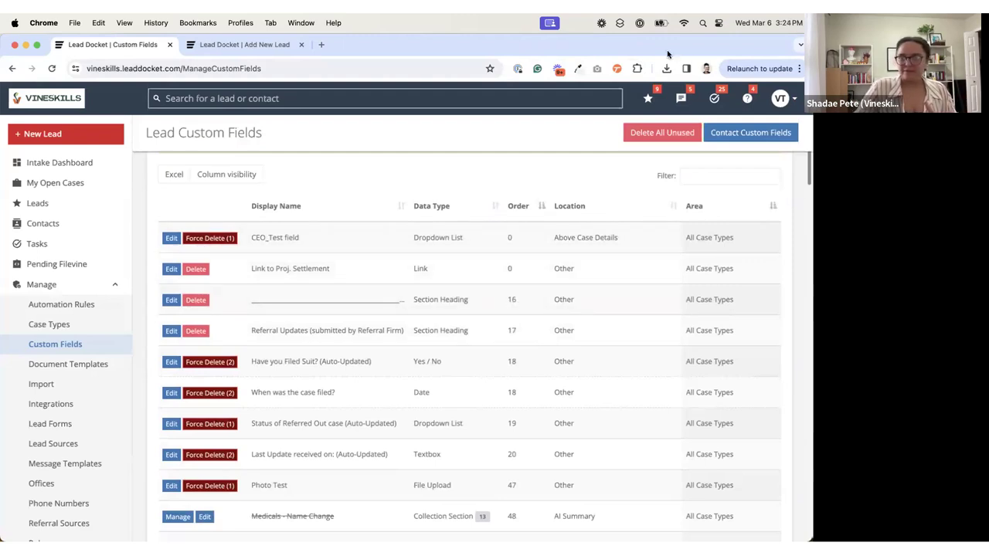
scroll(762, 168, "up", 4)
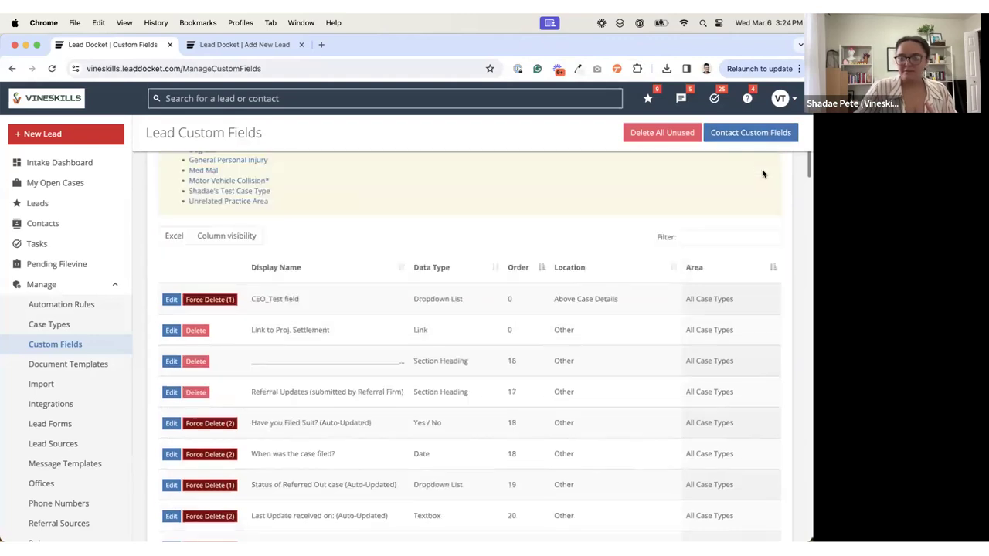
left_click(769, 205)
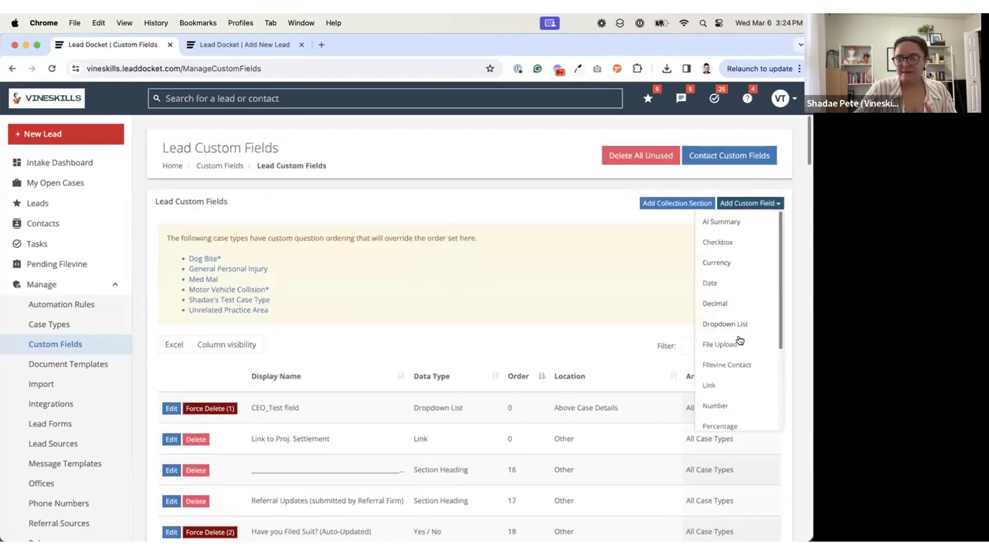
scroll(719, 413, "down", 2)
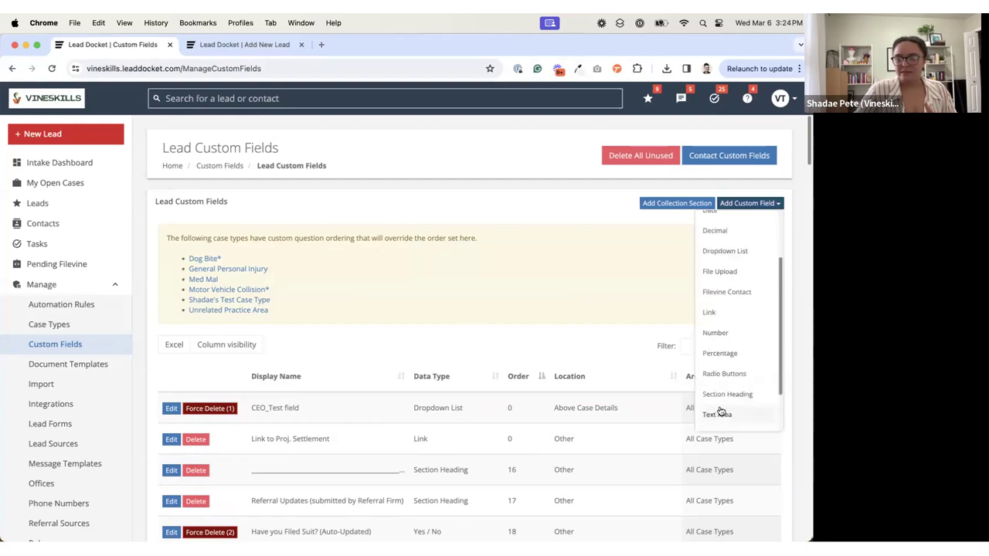
left_click(716, 415)
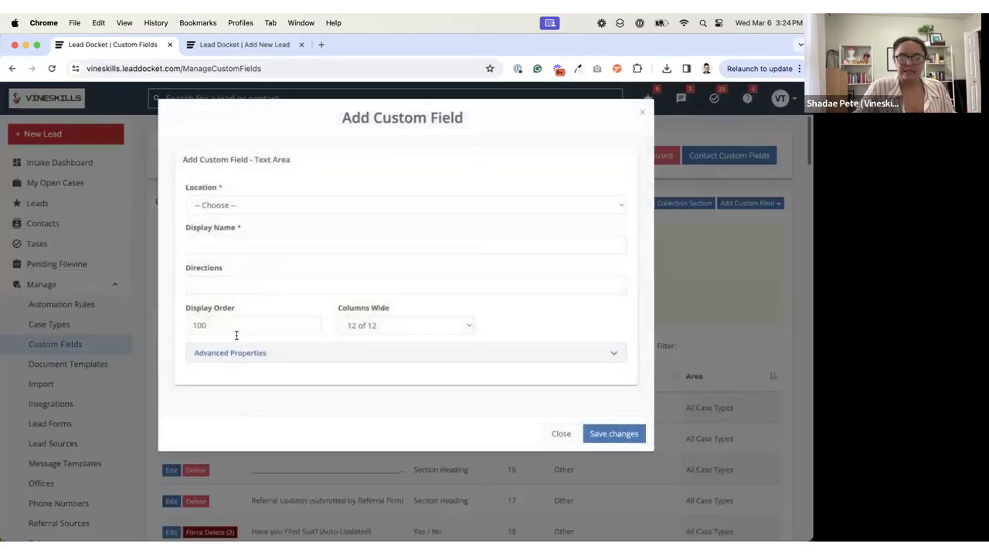
left_click(221, 328)
left_click_drag(221, 329, 147, 328)
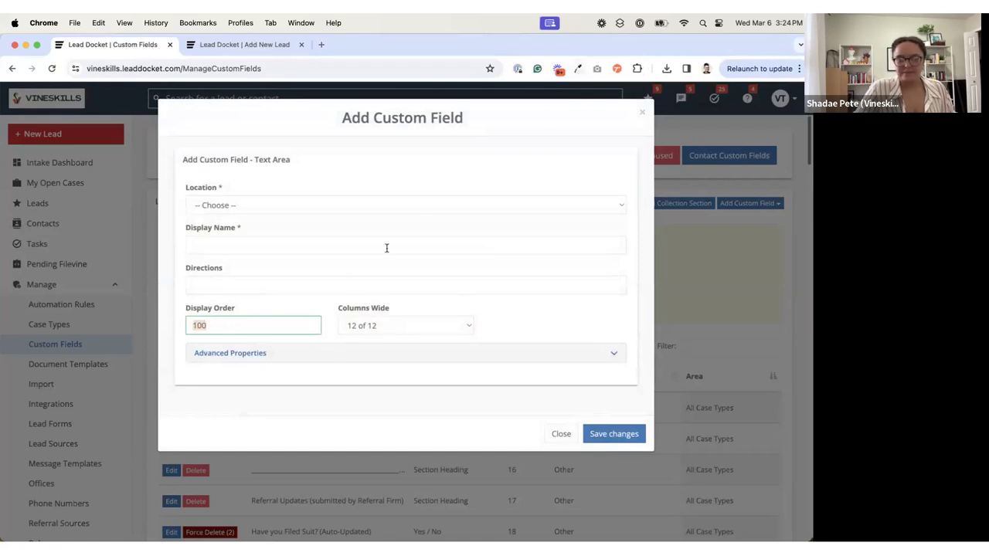
left_click(250, 325)
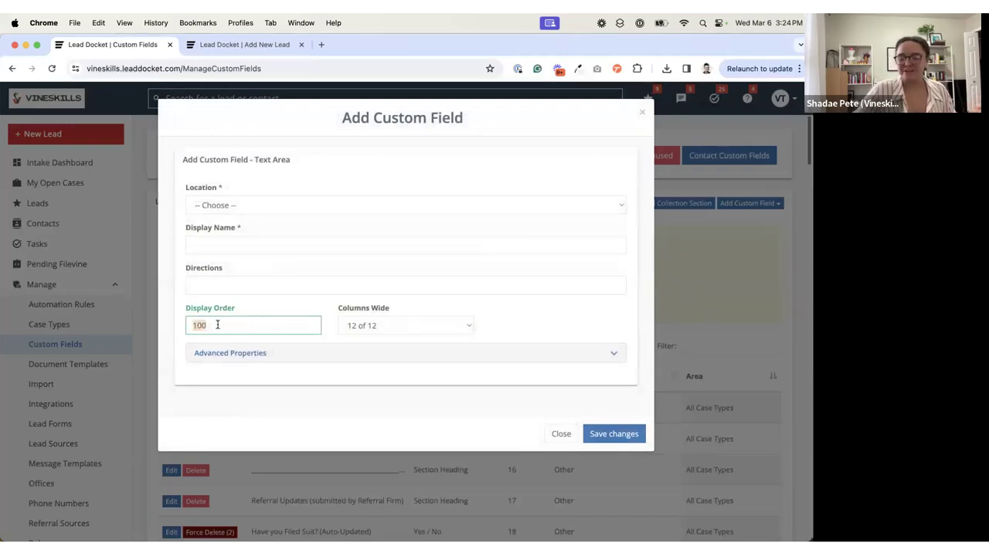
left_click(561, 433)
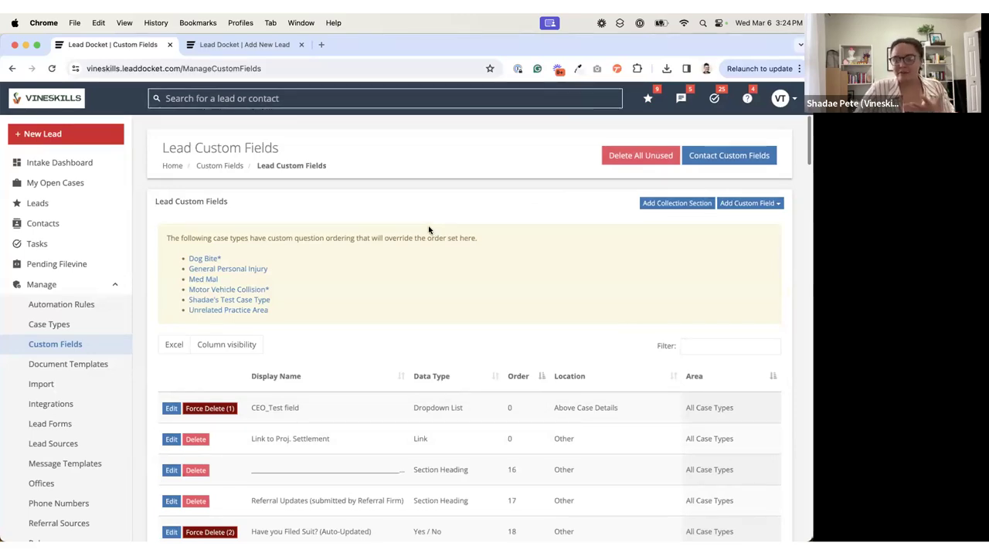
Step: Open a new lead form in a separate browser tab and set its Case Type to Motor Vehicle Accident (Free Help)
right_click(64, 144)
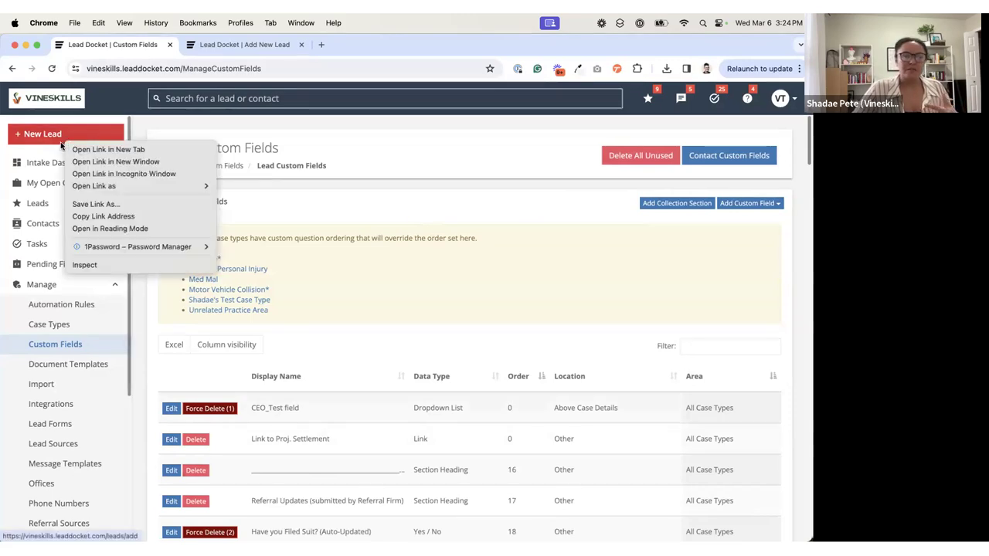
left_click(70, 149)
left_click(350, 47)
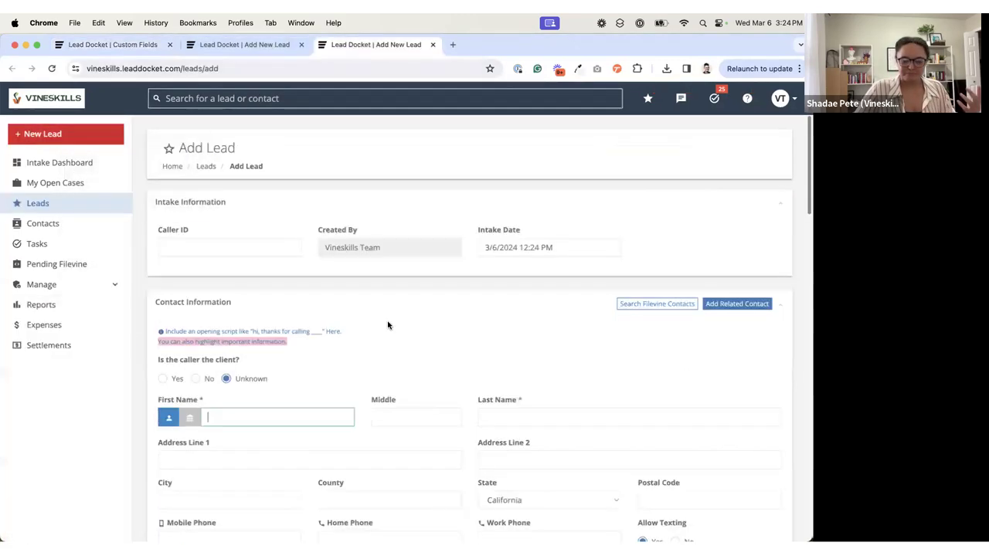
scroll(388, 326, "down", 5)
scroll(388, 325, "down", 10)
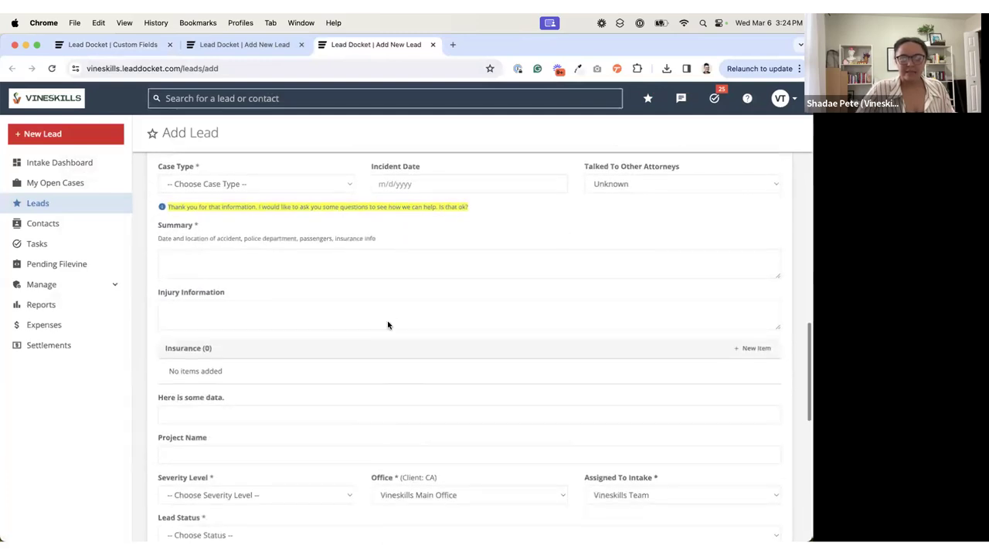
left_click(237, 188)
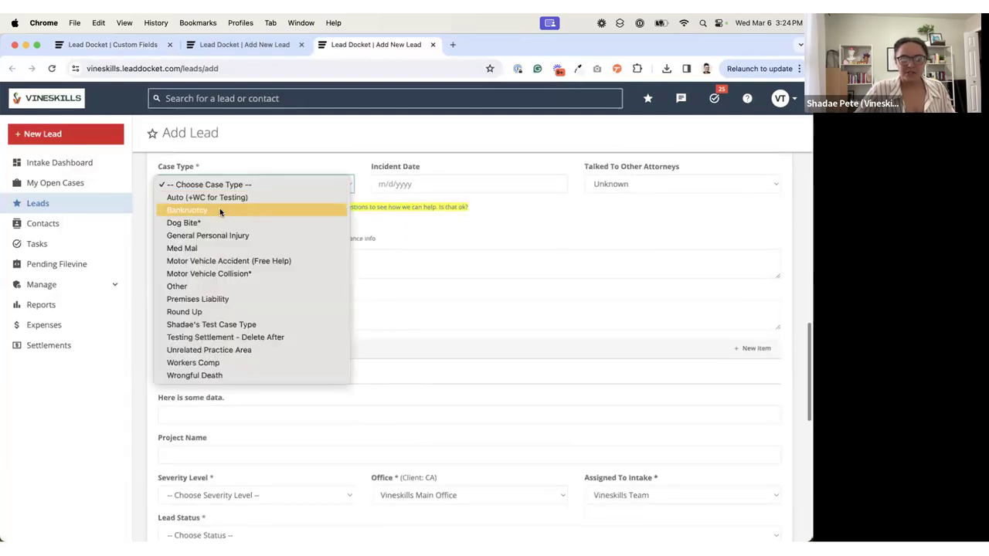
left_click(223, 261)
Step: Examine where the "How many passengers?" field sits in the lead form's case details, highlighting its label
scroll(224, 263, "down", 1)
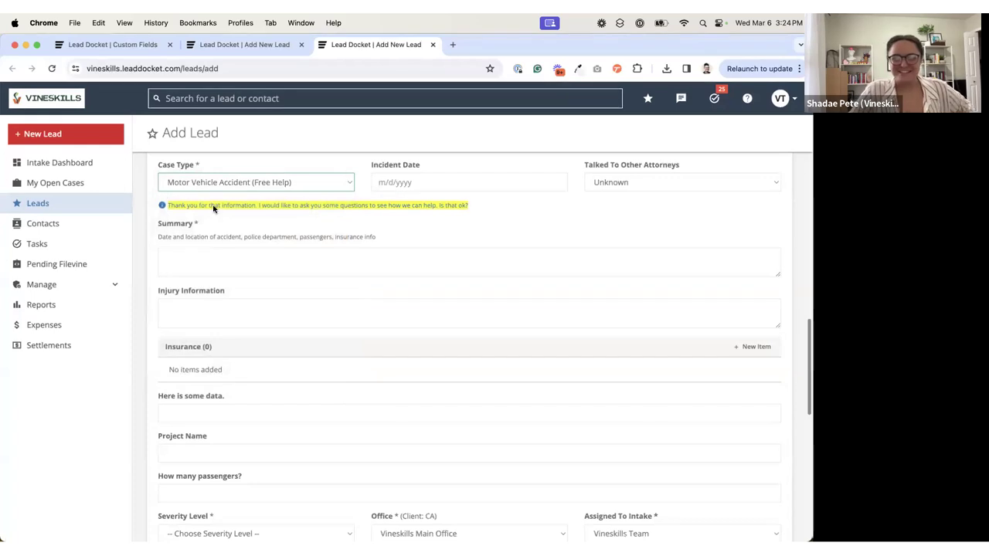
scroll(272, 193, "down", 2)
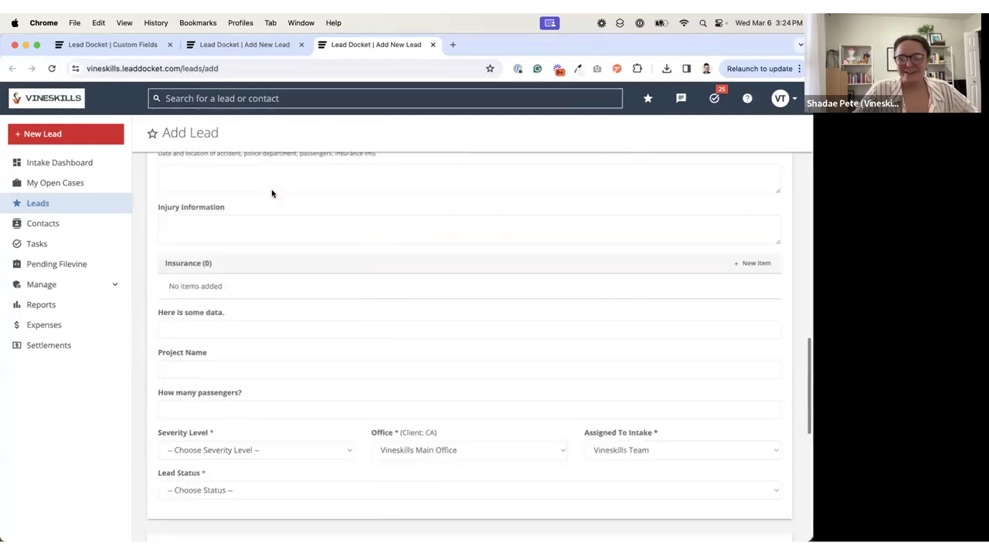
scroll(272, 193, "down", 1)
mouse_move(160, 352)
left_mouse_down()
mouse_move(258, 355)
mouse_move(157, 356)
left_mouse_up()
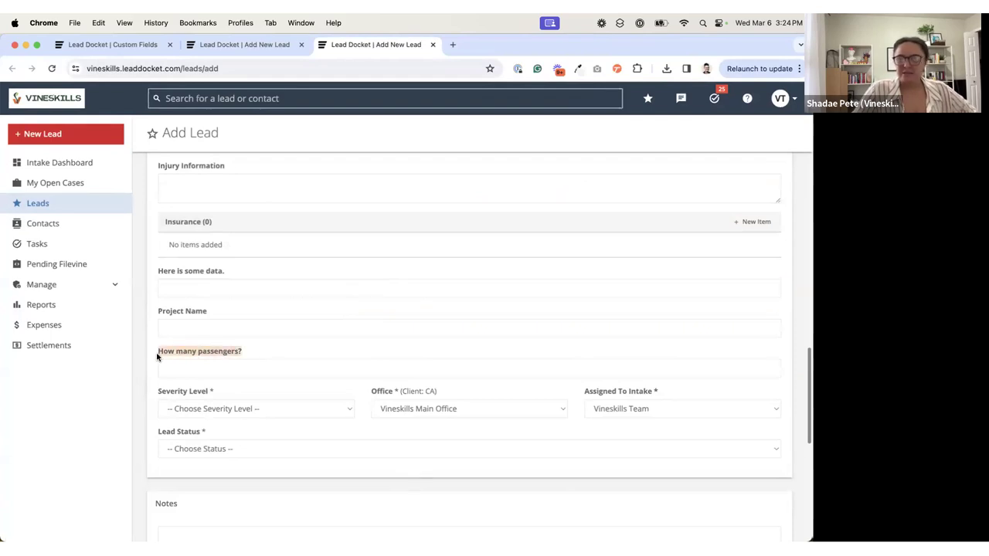
left_click(286, 363)
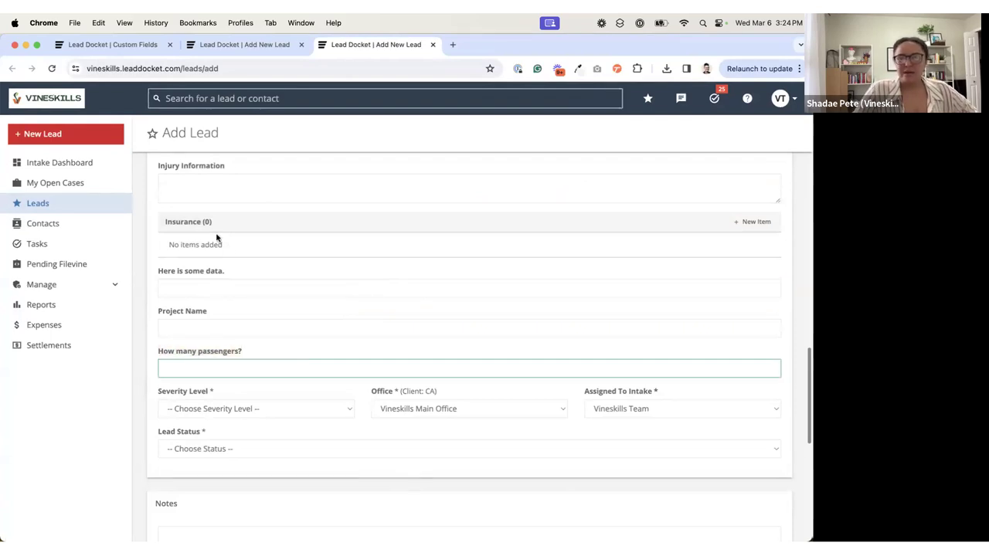
scroll(217, 235, "up", 1)
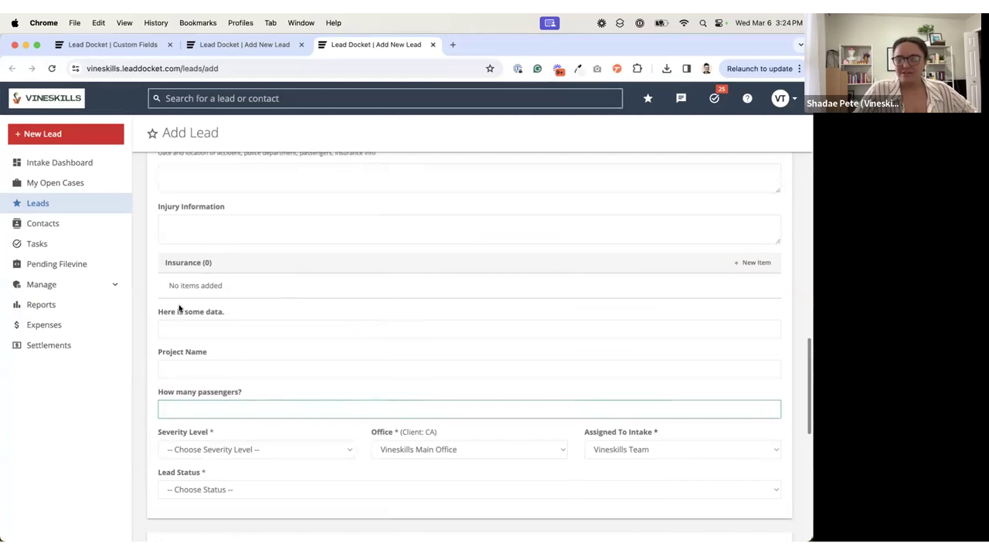
scroll(312, 217, "up", 2)
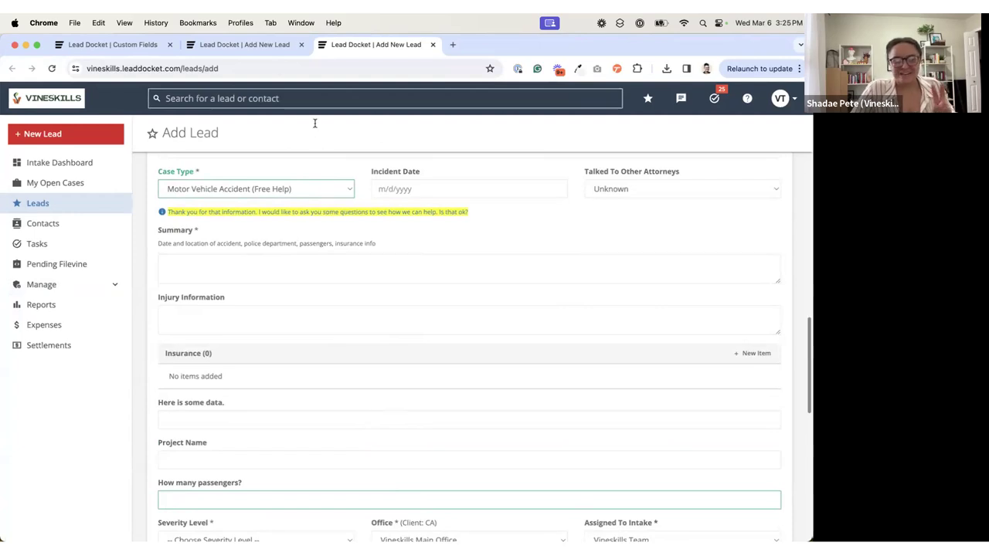
Step: Start a new Text Area custom field on the Custom Fields page and set its Location to All Case Types - Case Details
left_click(228, 46)
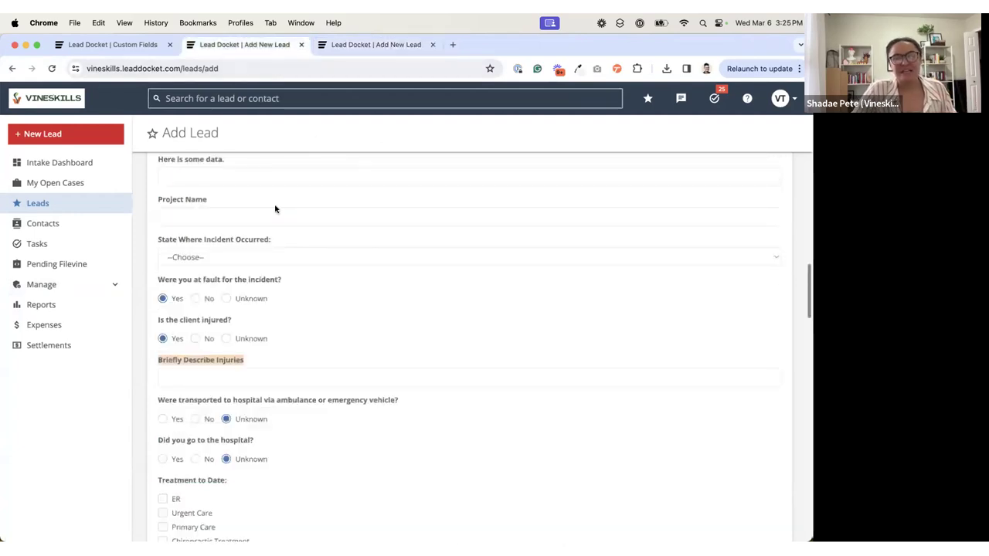
left_click(111, 45)
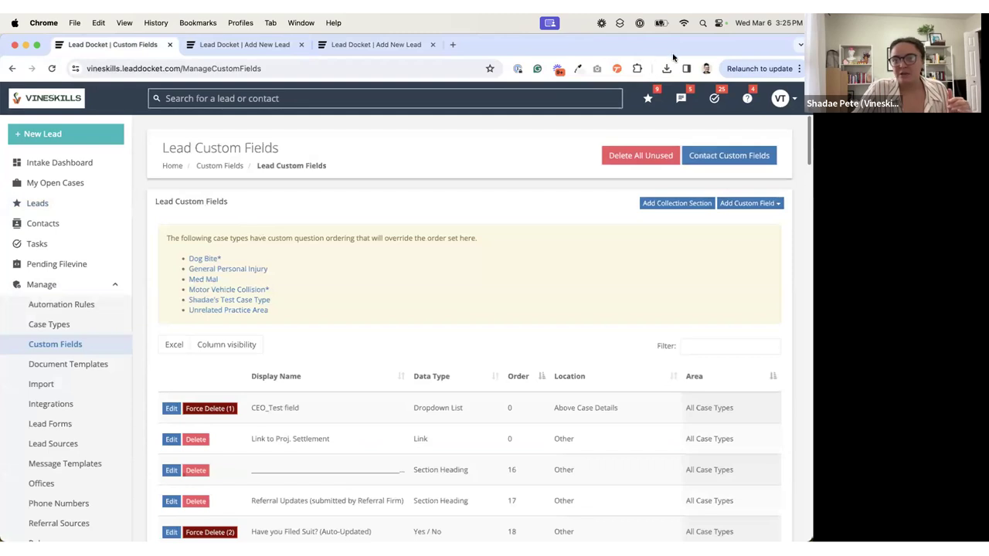
left_click(743, 205)
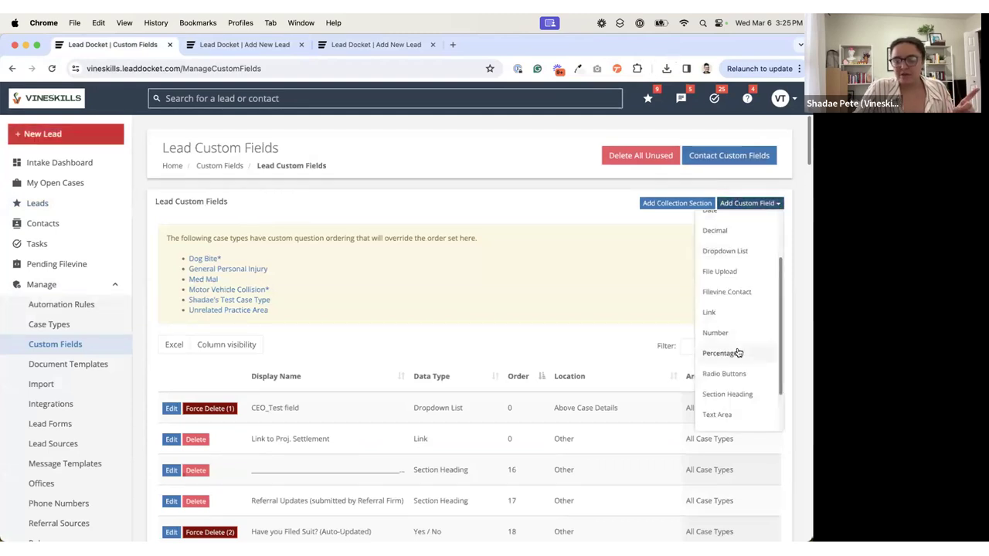
left_click(723, 414)
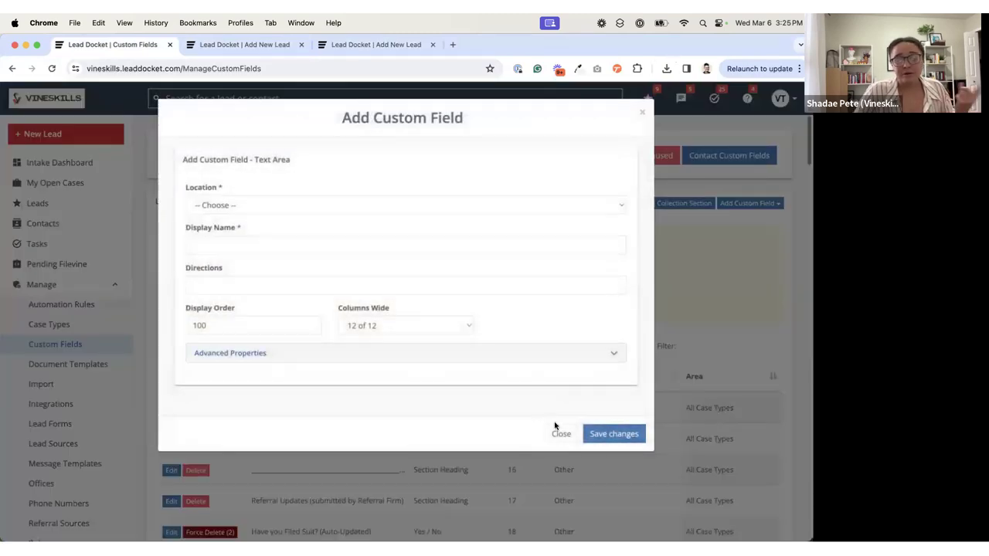
left_click(194, 188)
left_click(242, 204)
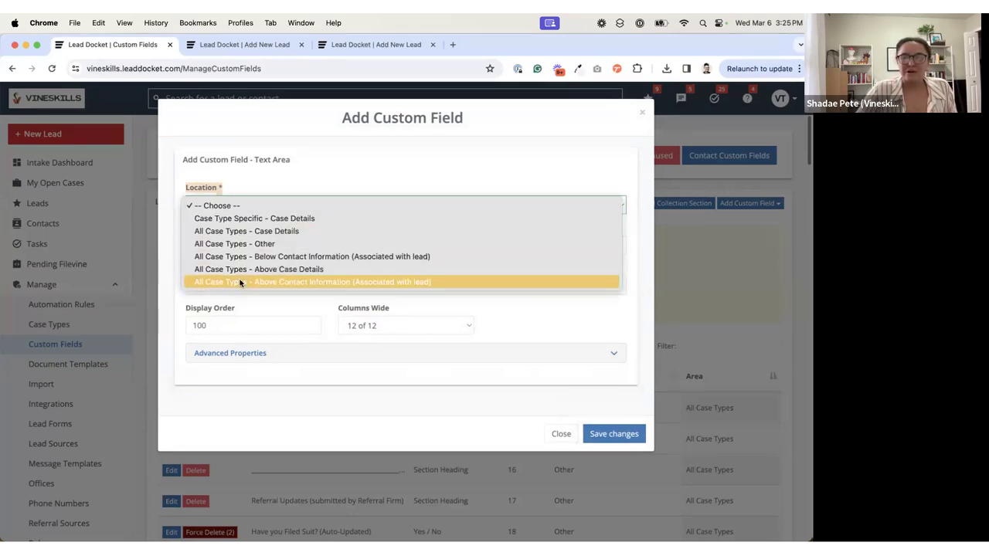
left_click(258, 234)
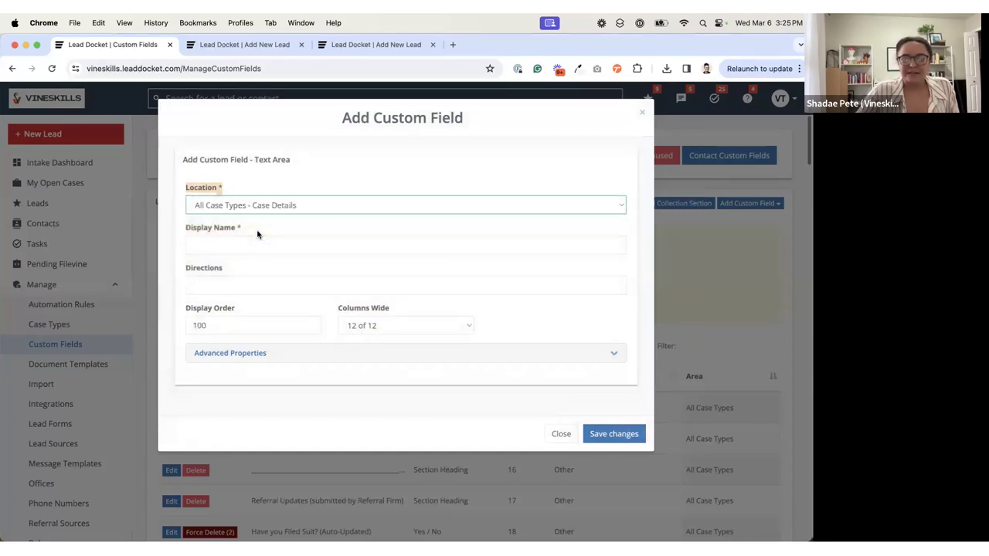
Step: Review the Case Details section of the Motor Vehicle Accident lead form
left_click(241, 47)
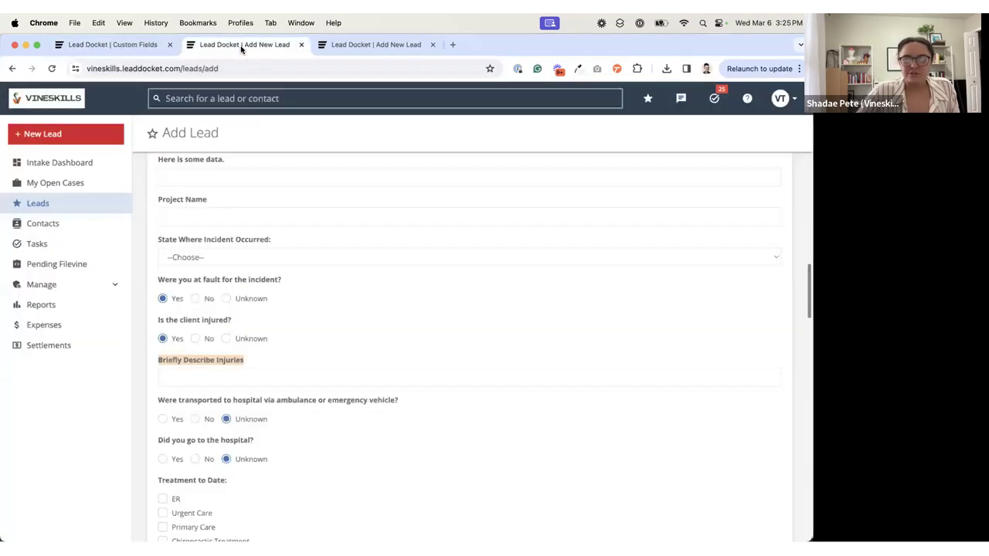
left_click(371, 45)
scroll(315, 272, "up", 2)
scroll(315, 272, "up", 2)
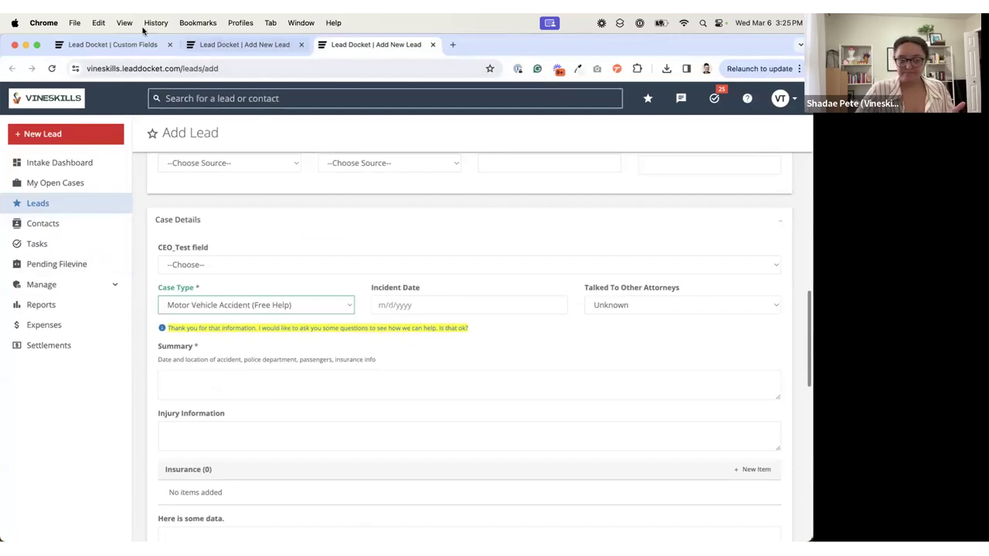
Step: Set the new field's Location to All Case Types - Other and view the Other section on the lead form
left_click(116, 46)
left_click(285, 206)
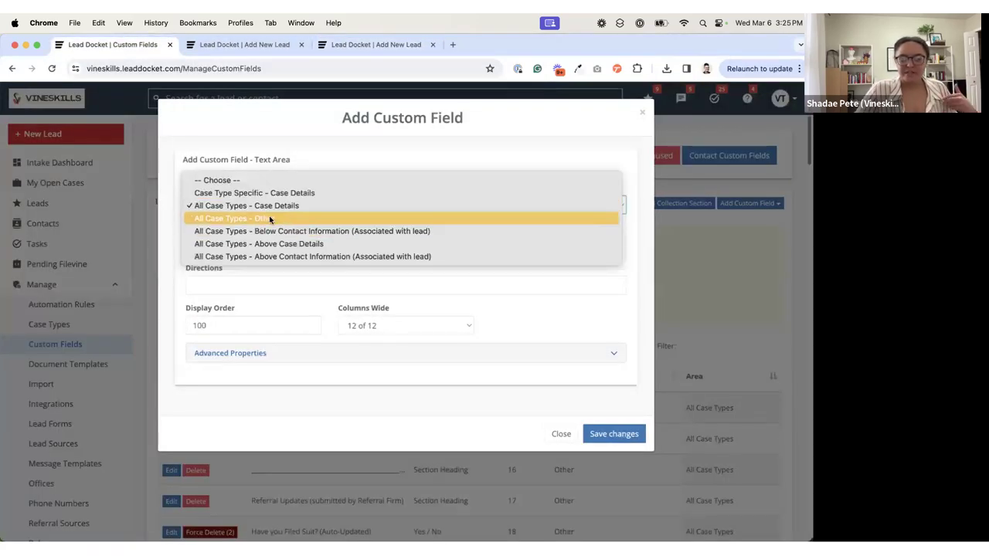
left_click(270, 219)
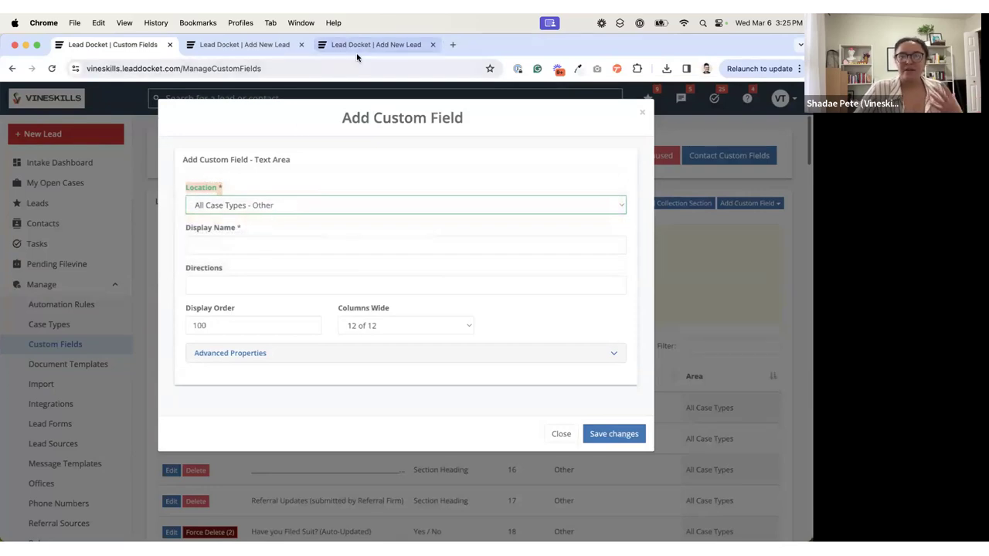
left_click(363, 44)
scroll(271, 243, "down", 1)
scroll(270, 243, "down", 15)
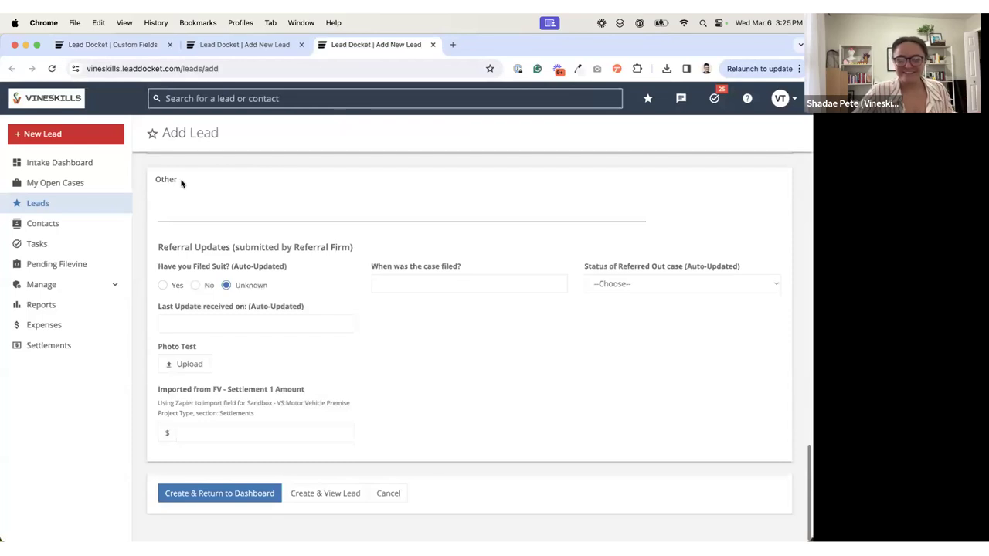
scroll(159, 188, "up", 1)
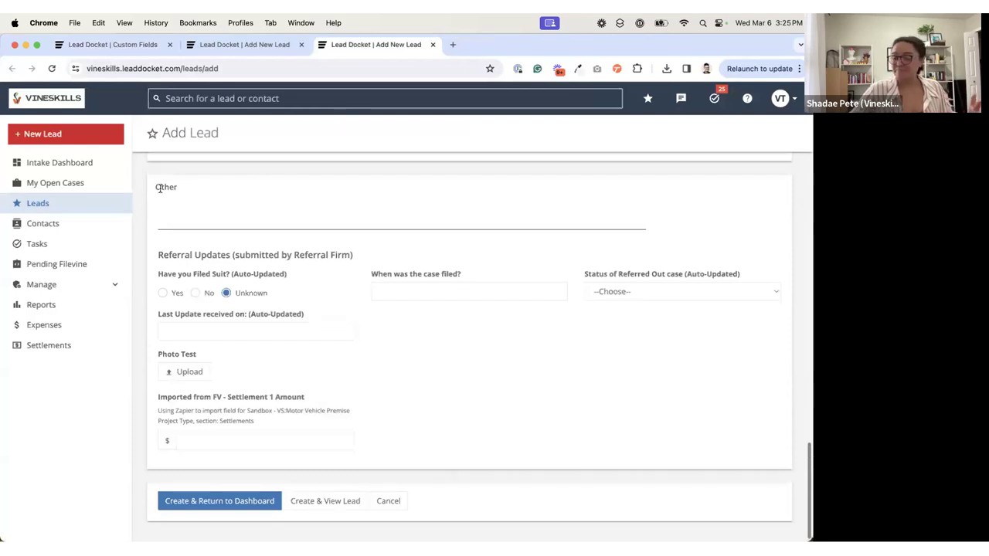
Step: Set the new field's Location to All Case Types - Below Contact Information (Associated with lead) and view the lead form's Contact Information section
left_click(112, 44)
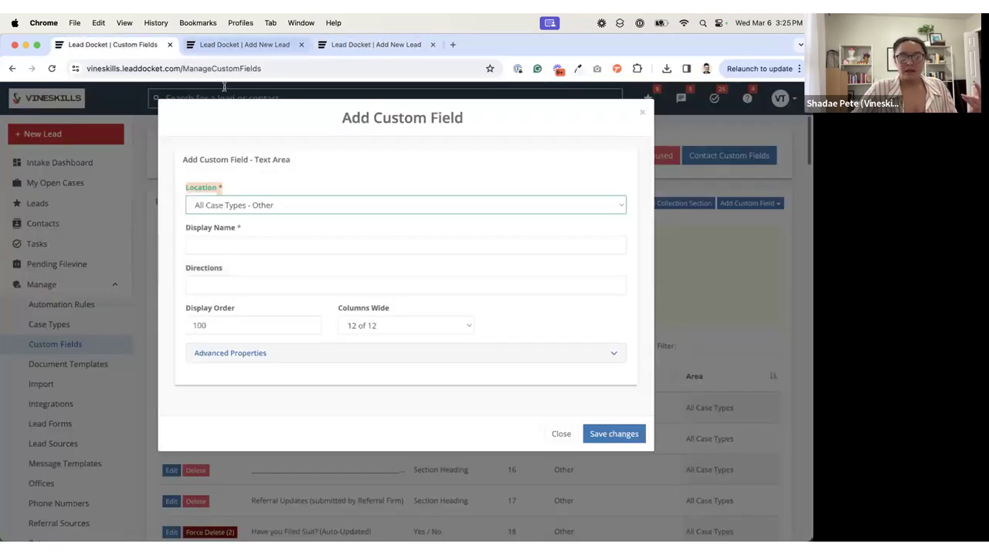
left_click(239, 205)
left_click(269, 217)
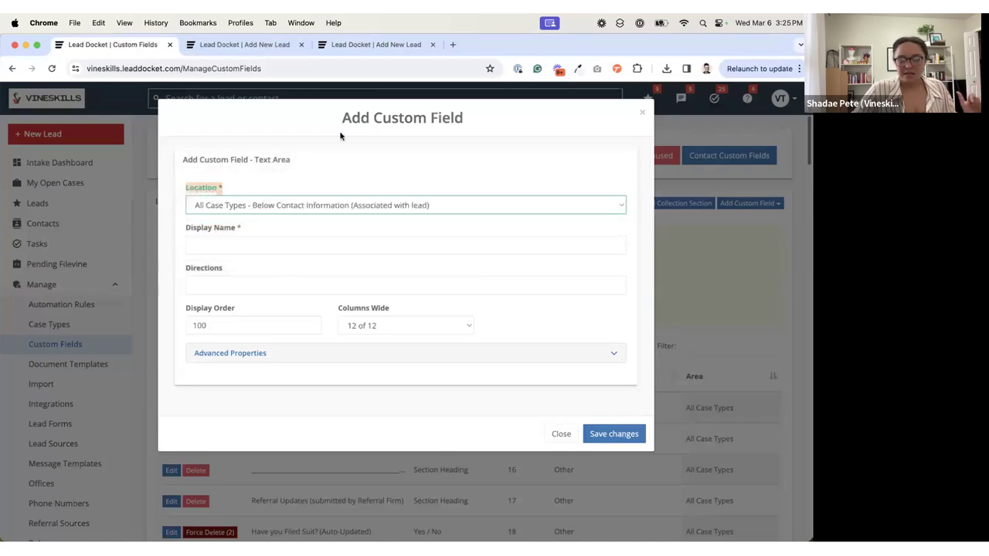
left_click(375, 44)
scroll(344, 167, "up", 15)
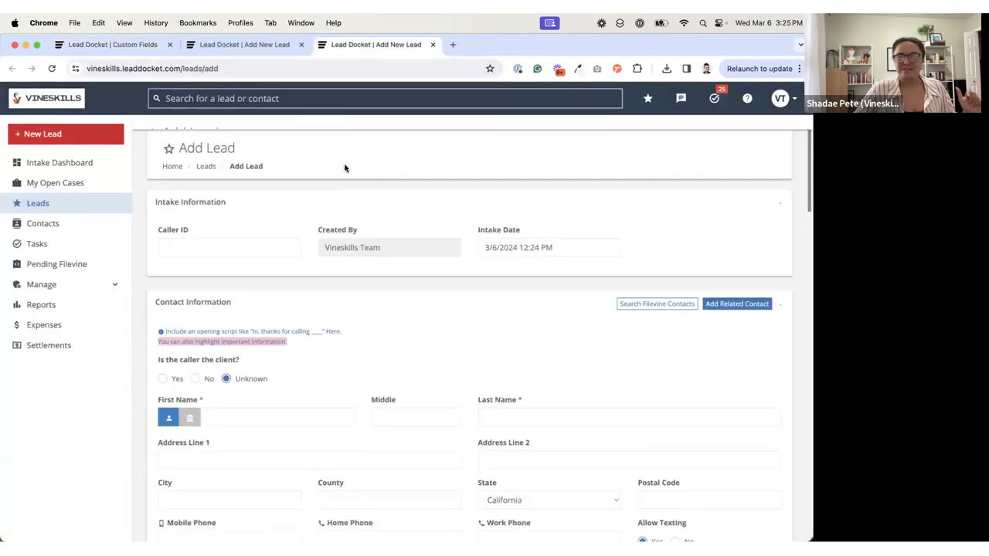
Step: Set the new field's Location to All Case Types - Above Contact Information (Associated with lead) and view the top of the lead form's Contact Information section
scroll(345, 167, "down", 5)
scroll(330, 235, "down", 2)
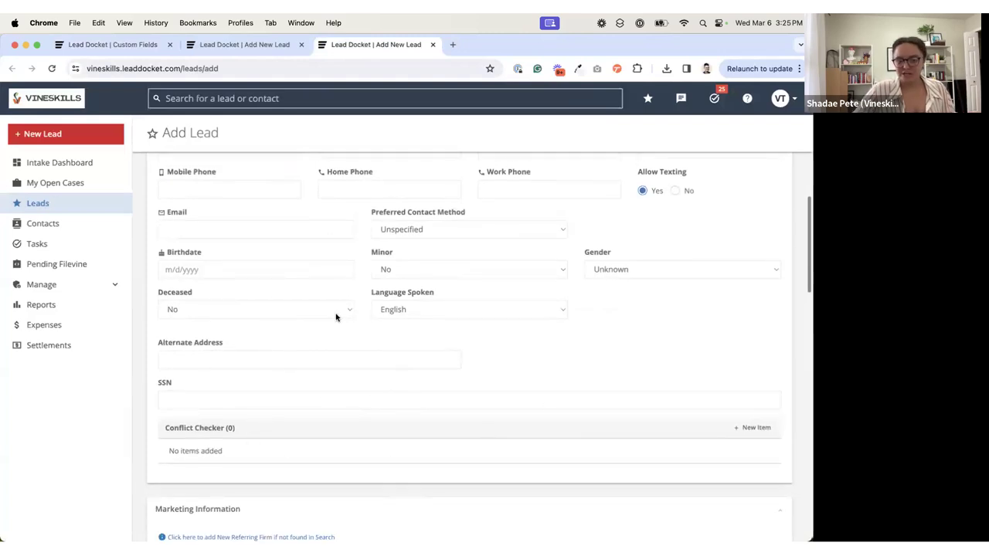
left_click(220, 47)
left_click(116, 47)
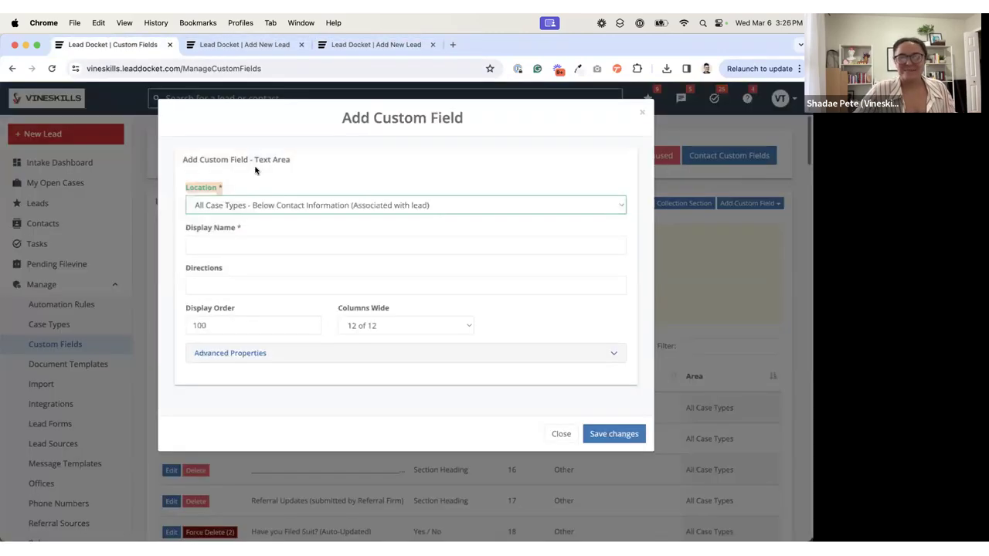
left_click(267, 204)
left_click(286, 231)
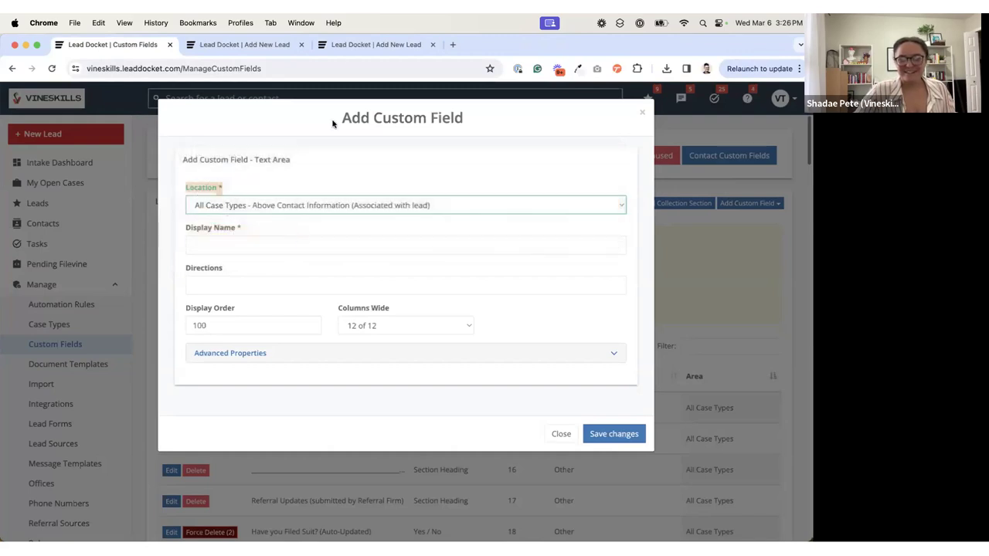
left_click(363, 44)
scroll(355, 294, "up", 10)
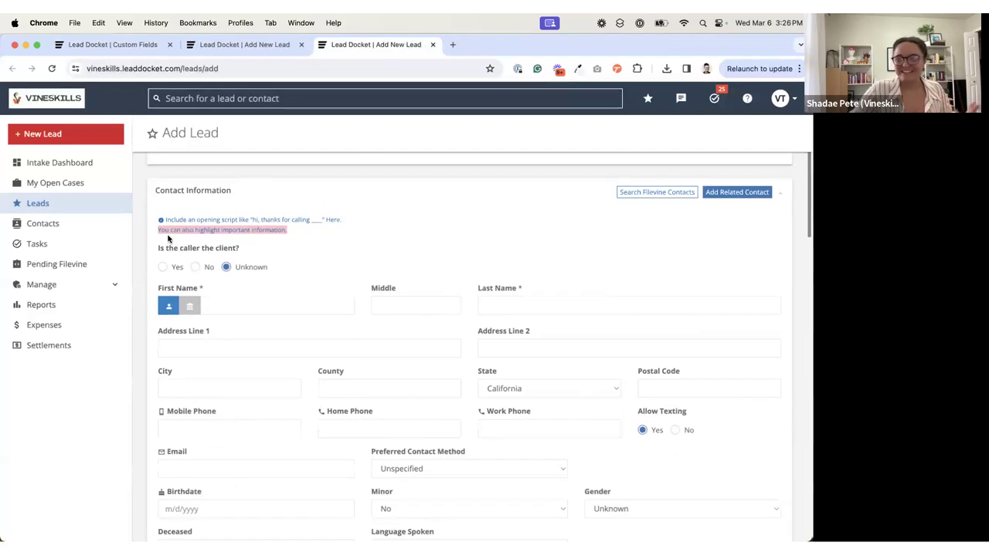
Step: Set the new field's Location to All Case Types - Above Case Details and view the start of the lead form's Case Details section
left_click(125, 44)
left_click(281, 205)
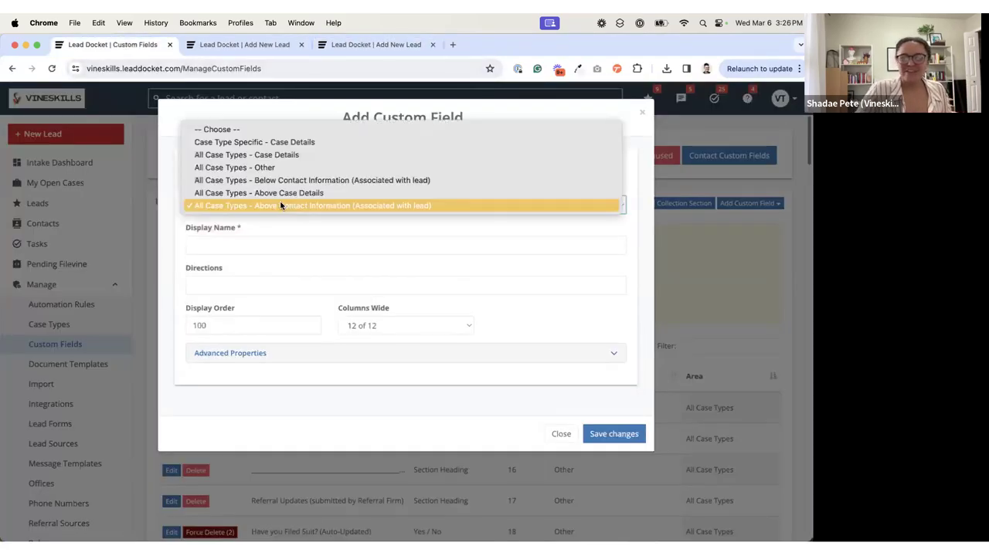
left_click(283, 193)
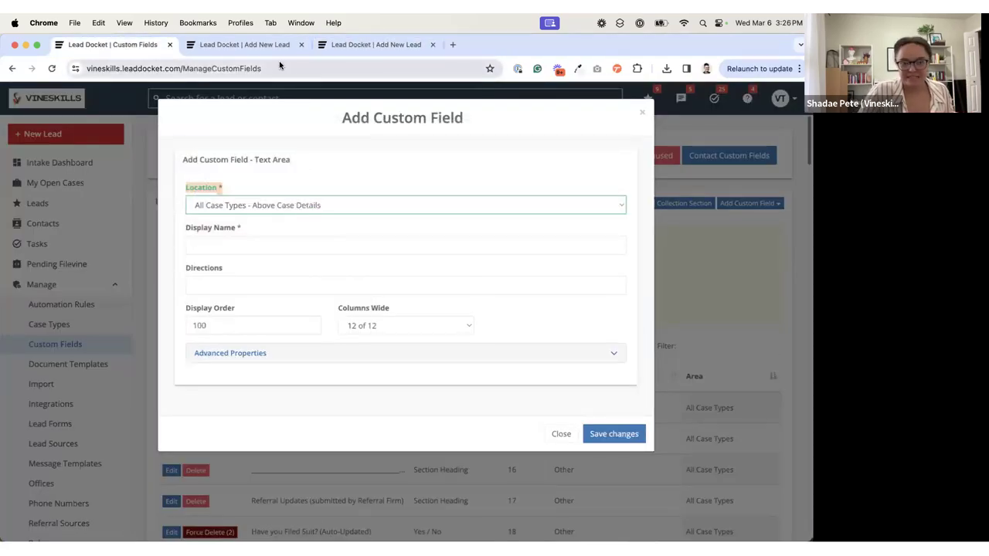
left_click(368, 45)
scroll(298, 315, "down", 10)
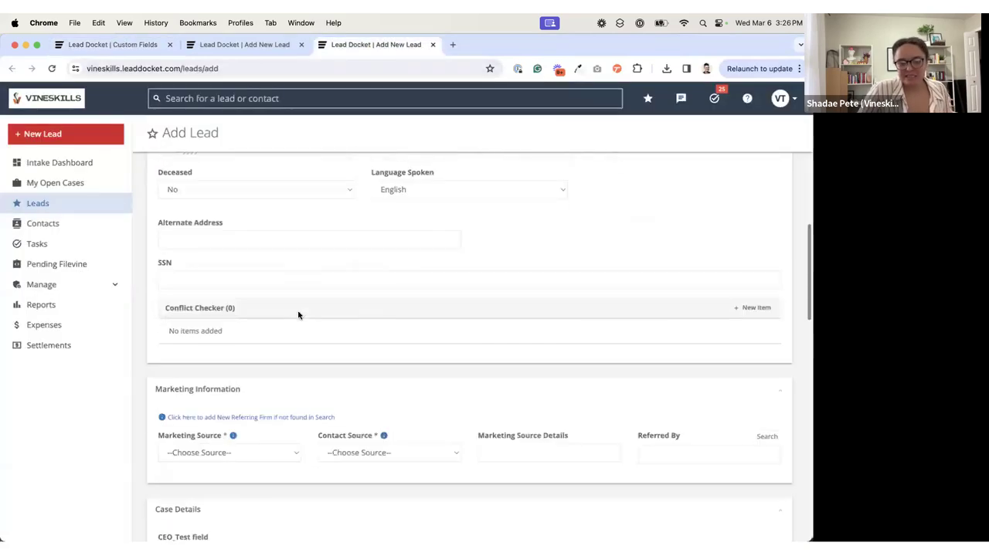
scroll(299, 315, "down", 1)
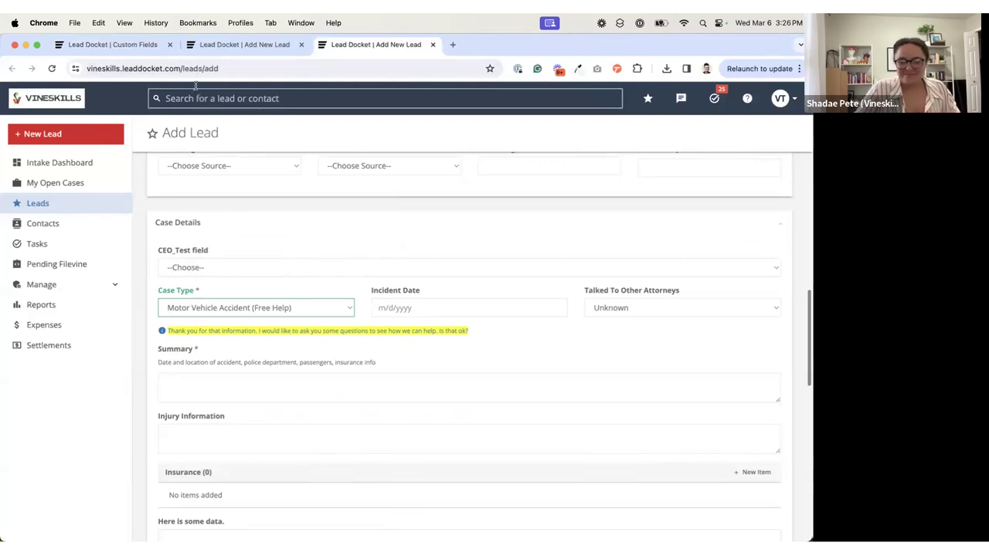
Step: Examine the custom fields in the lead form's Case Details section, including "Here is some data." and "How many passengers?"
scroll(202, 259, "down", 3)
scroll(201, 277, "down", 2)
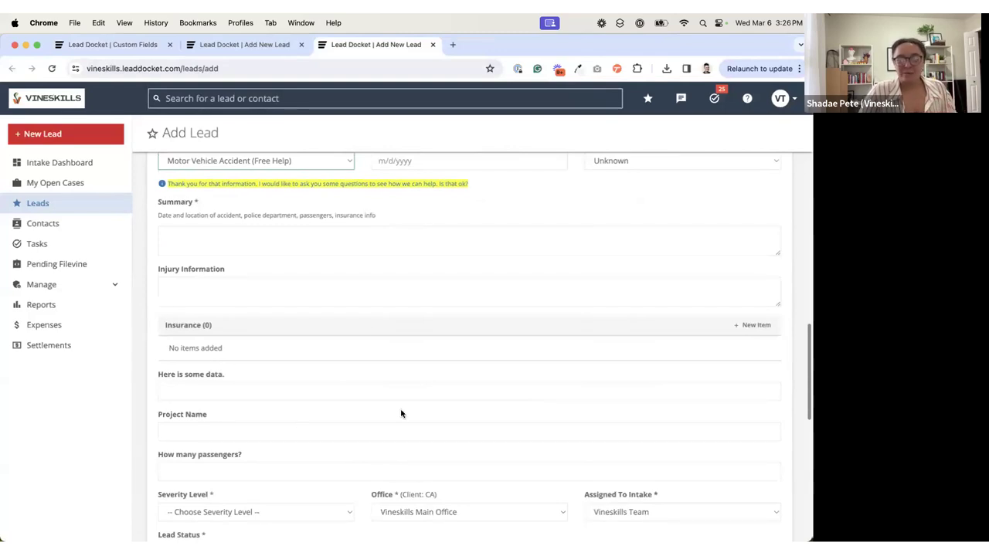
left_click_drag(159, 377, 195, 378)
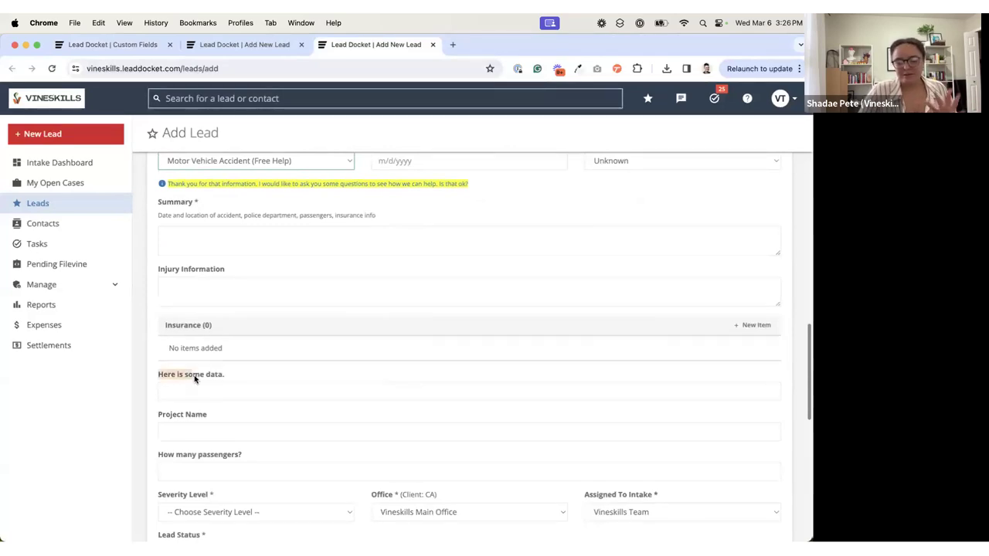
left_click(199, 374)
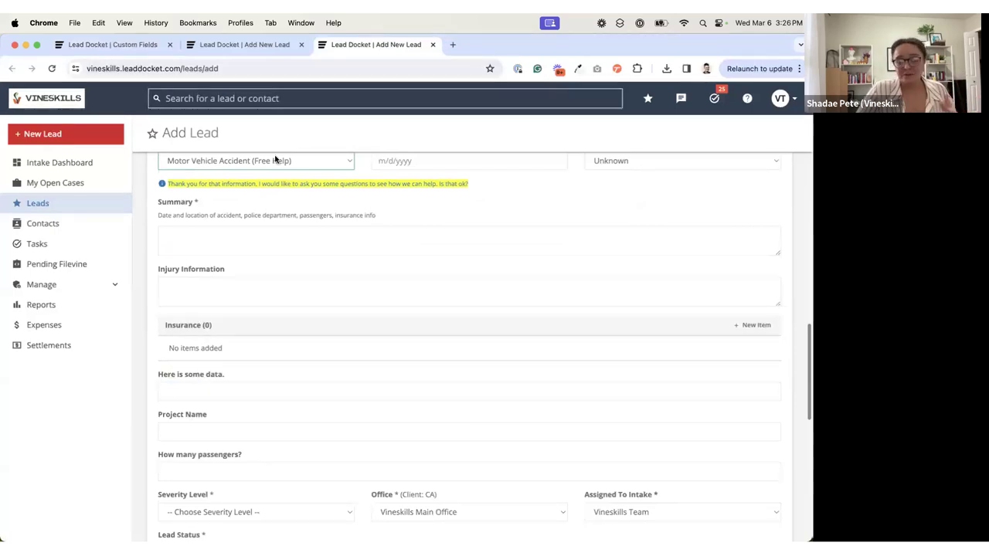
scroll(275, 351, "down", 1)
scroll(273, 348, "up", 1)
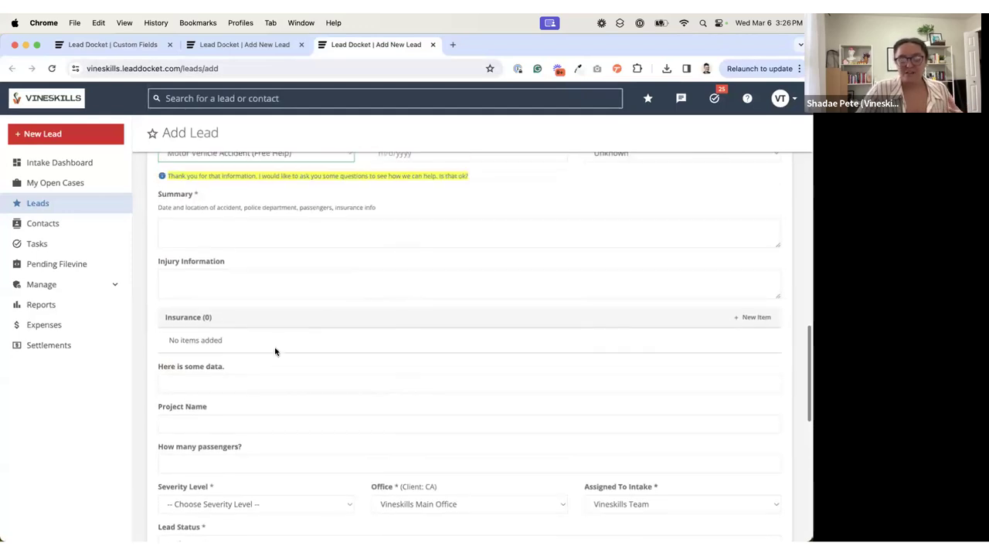
left_click_drag(159, 450, 245, 447)
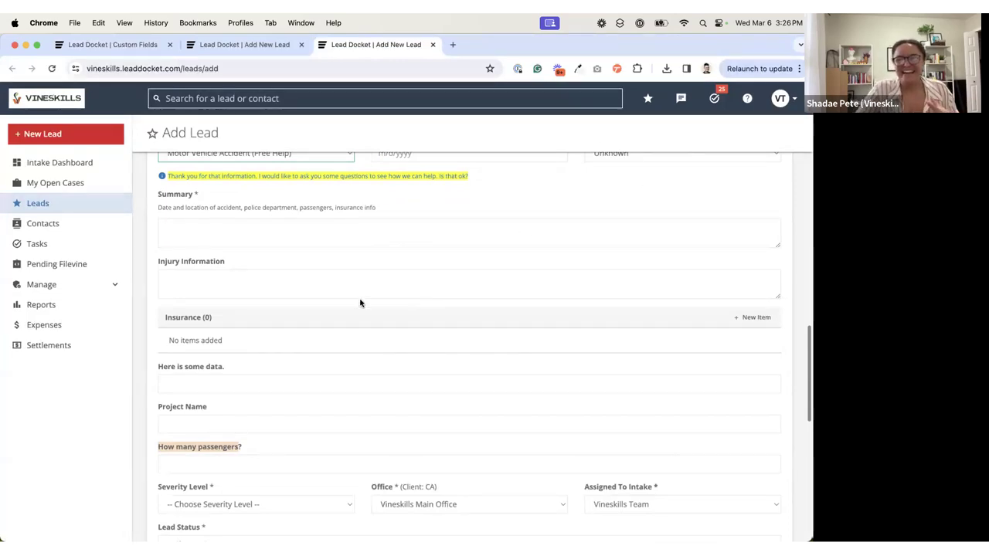
scroll(360, 301, "down", 4)
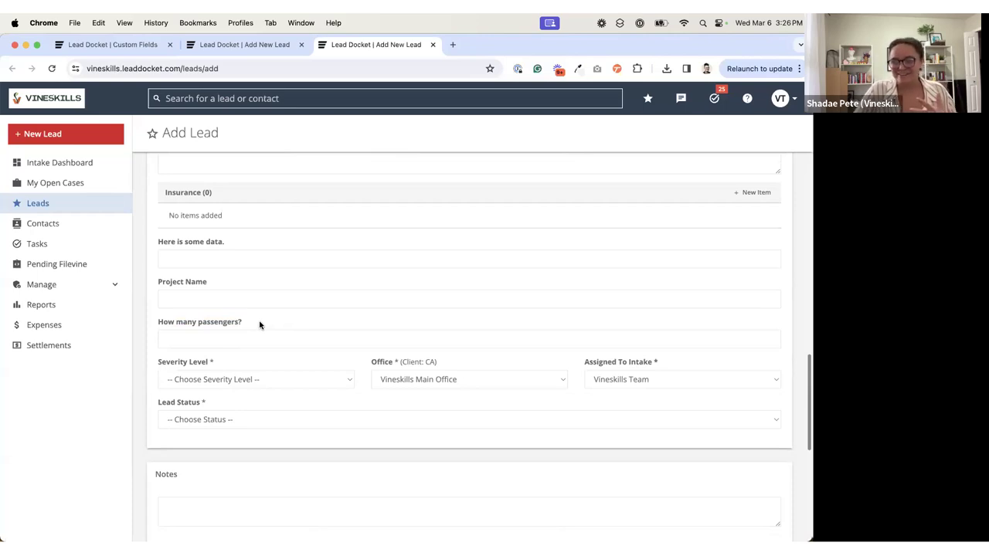
scroll(257, 299, "up", 3)
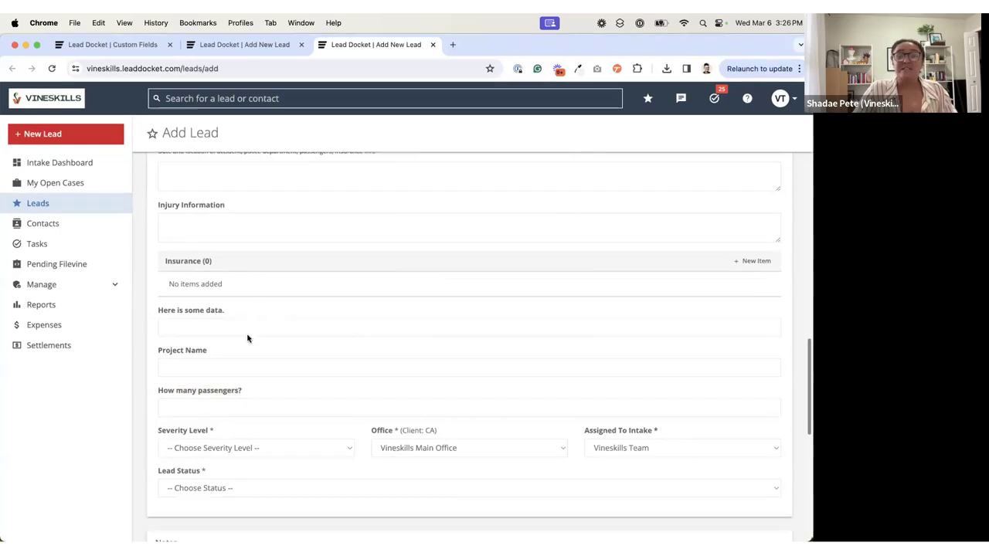
double_click(222, 392)
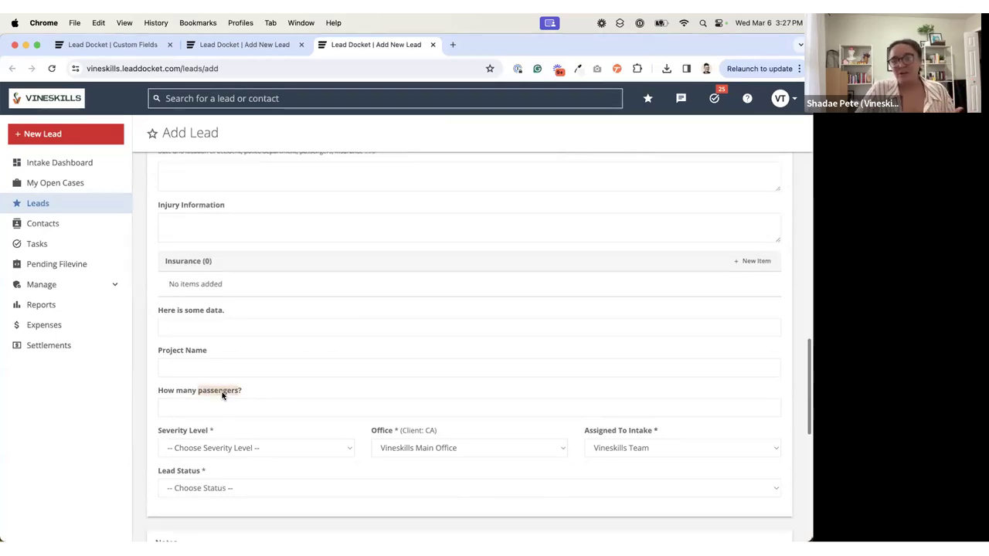
left_click(223, 395)
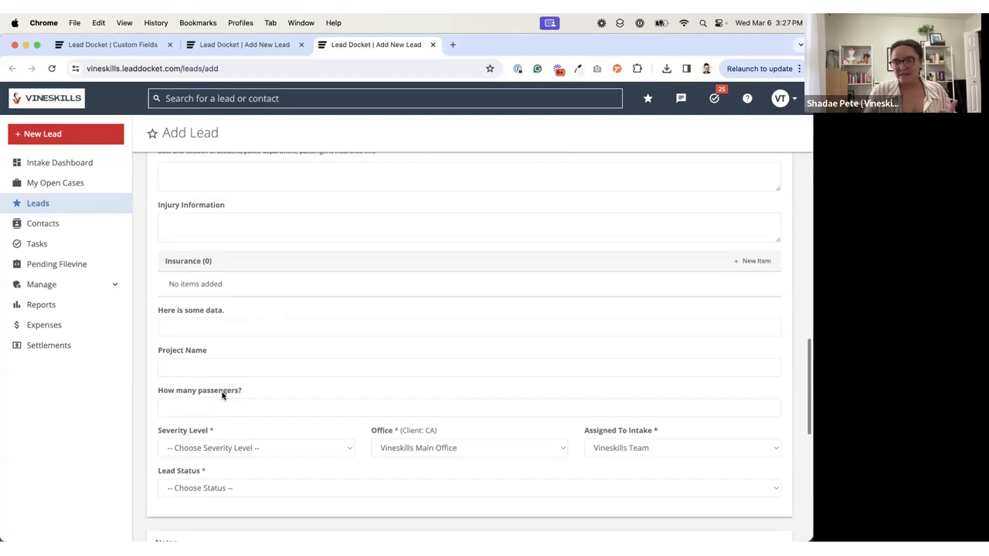
Step: Set the new field's Location to Case Type Specific - Case Details and select all entries under Case types
left_click(108, 44)
left_click(272, 203)
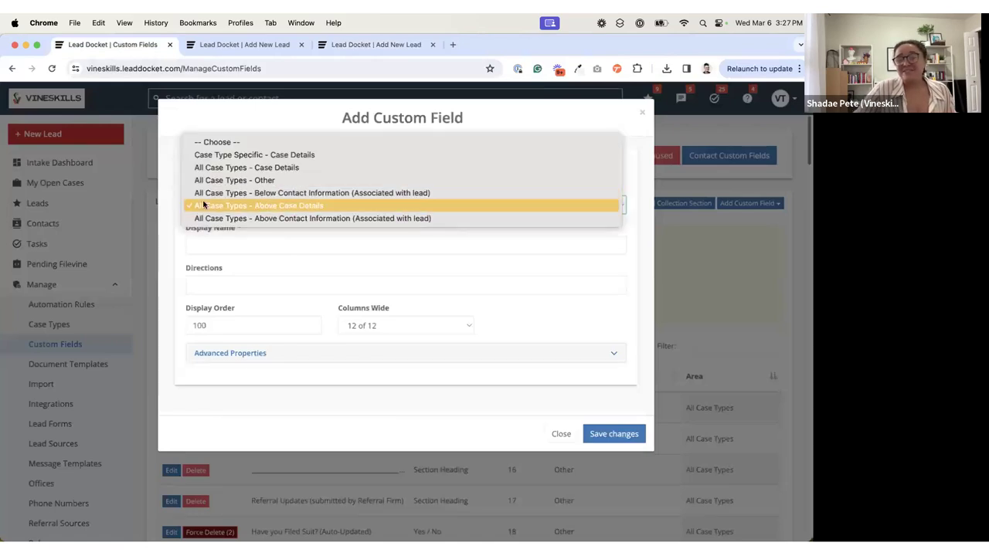
left_click(223, 157)
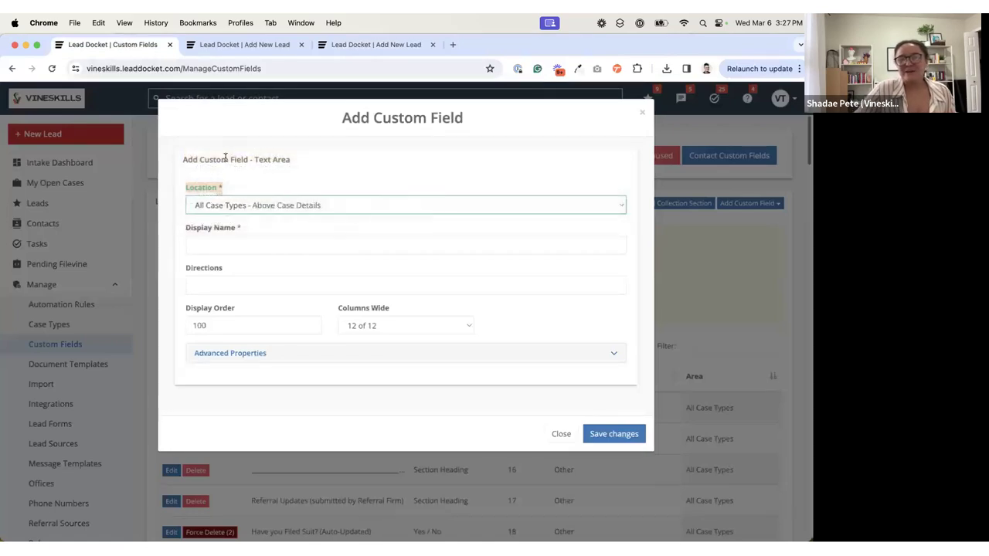
left_click_drag(276, 324, 260, 377)
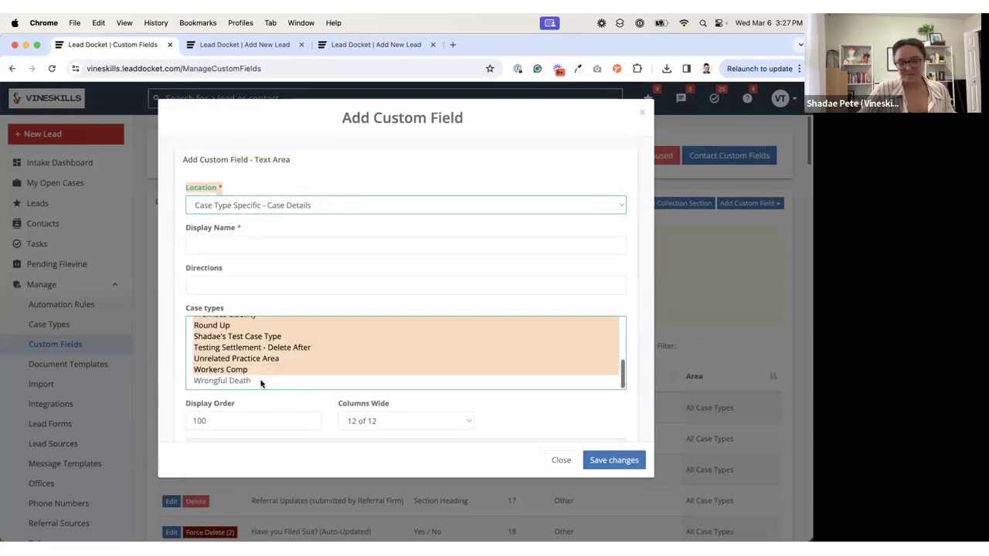
right_click(260, 381)
left_click(243, 381)
left_click_drag(243, 372, 250, 333)
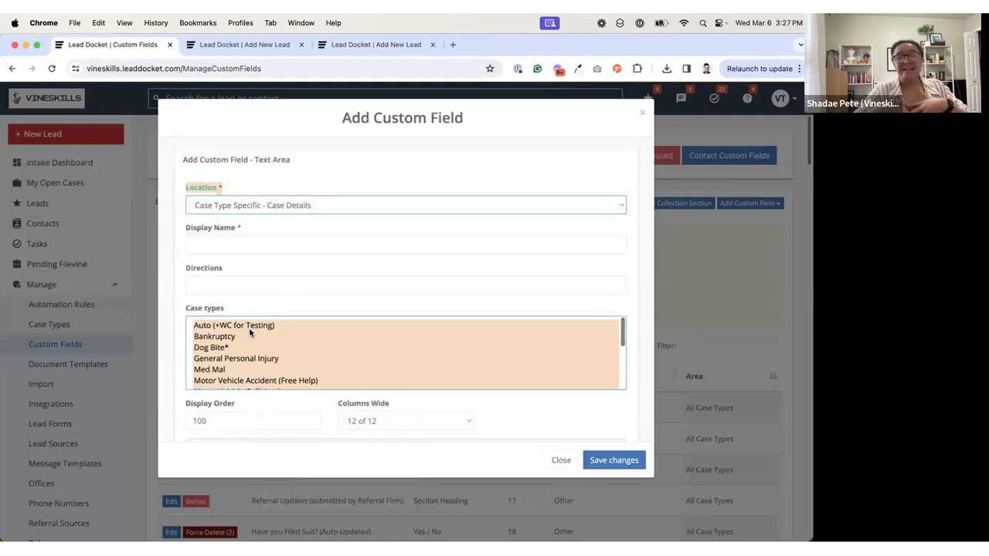
Step: Switch the new field's Location to All Case Types - Case Details, and return it to Case Type Specific - Case Details
left_click(256, 207)
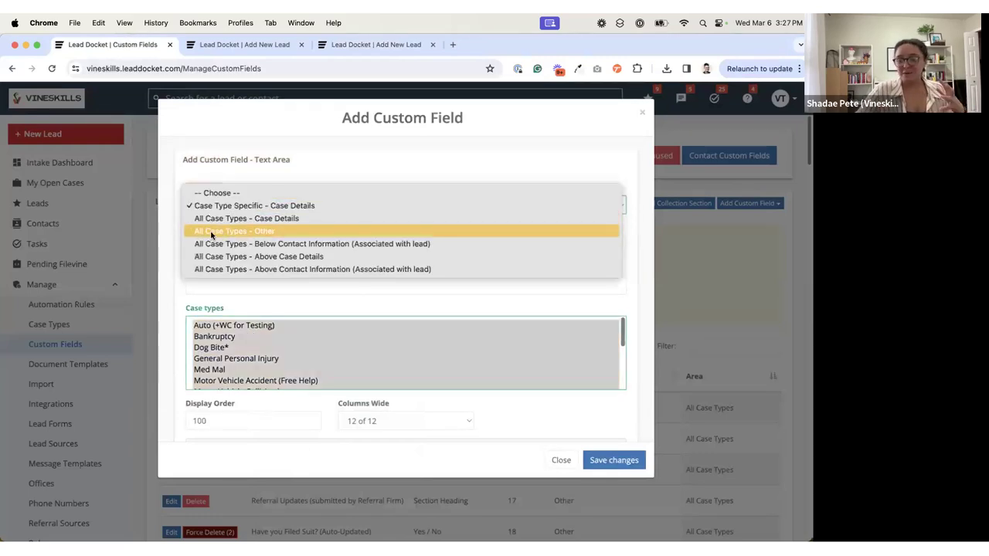
left_click(350, 218)
left_click(280, 207)
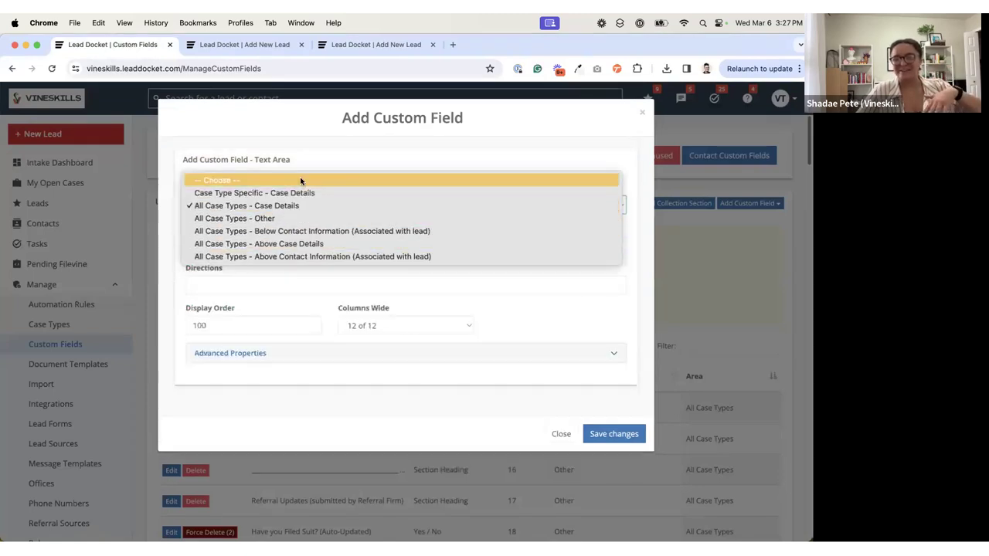
left_click(307, 163)
left_click(284, 207)
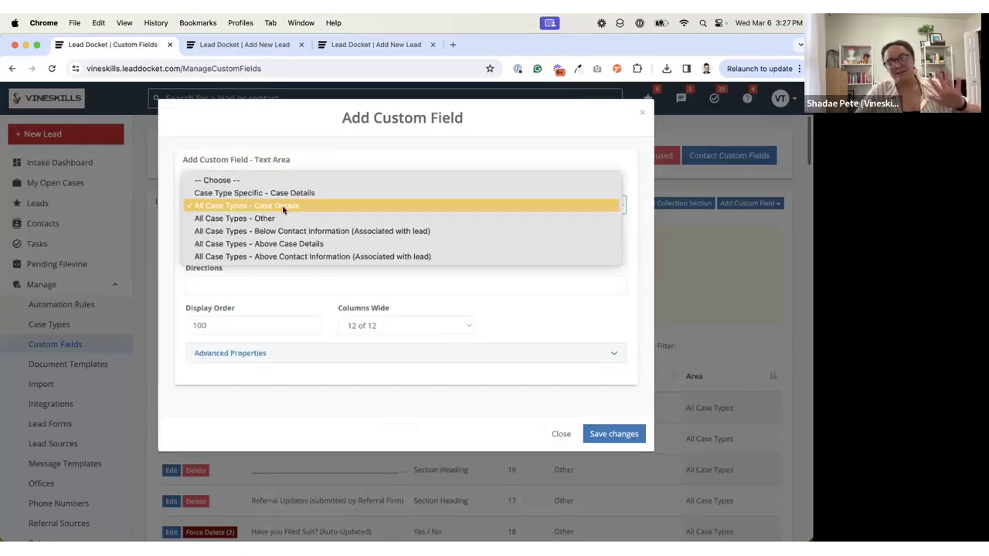
left_click(266, 193)
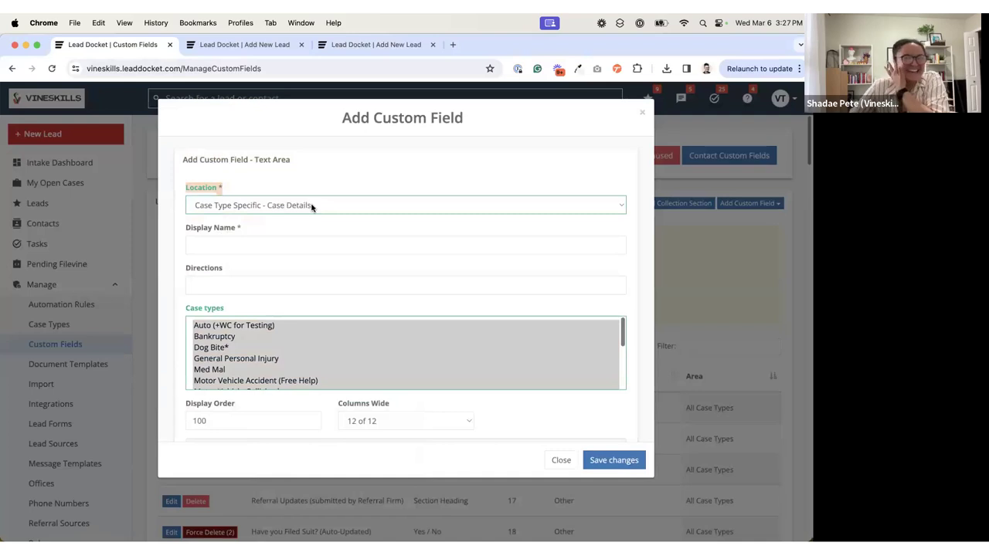
Step: Check the new field's Display Order setting and close the Add Custom Field dialog without saving
scroll(334, 223, "down", 2)
scroll(333, 223, "down", 1)
left_click(216, 354)
left_click_drag(239, 357, 149, 360)
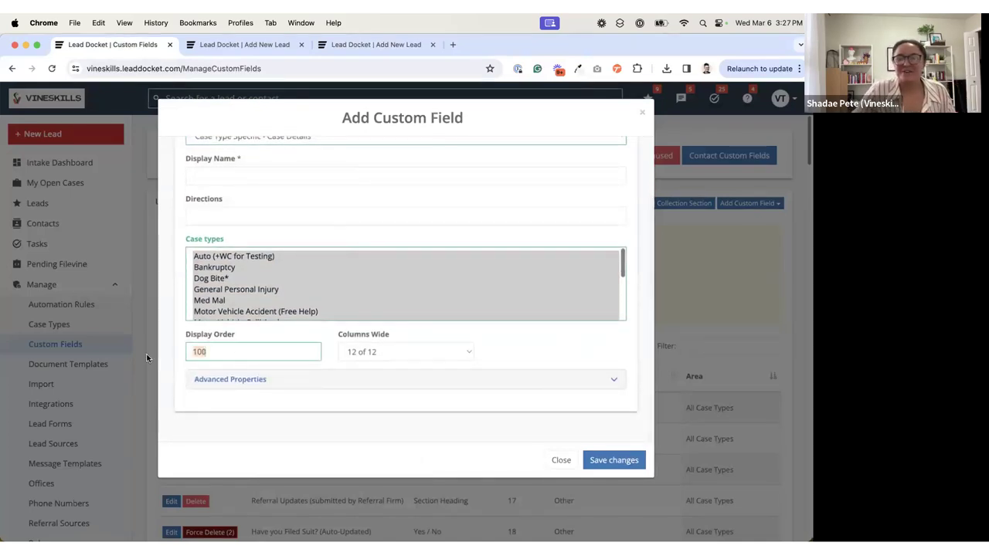
left_click(557, 458)
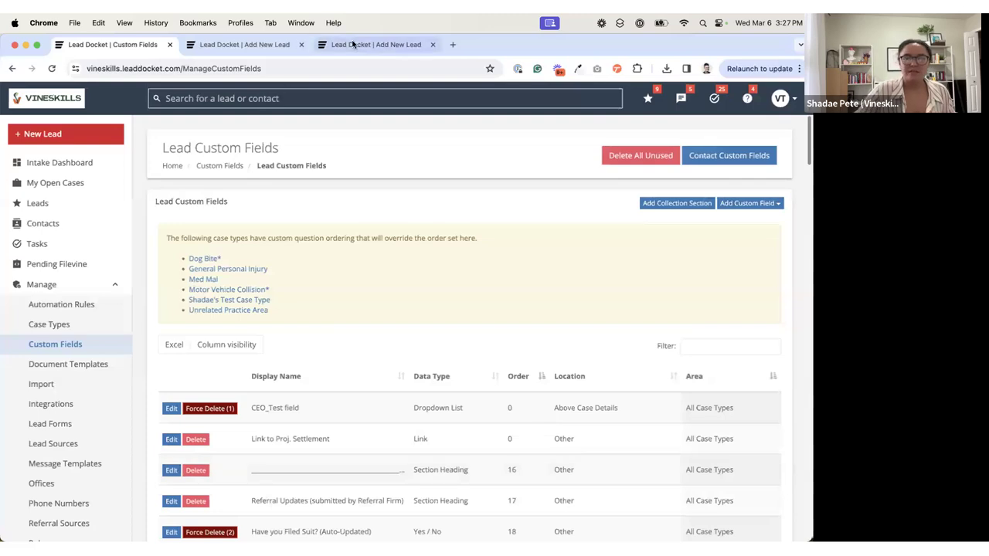
Step: Change the Case Type on the Add Lead form to one that has vehicle incident questions
left_click(335, 44)
scroll(254, 265, "up", 2)
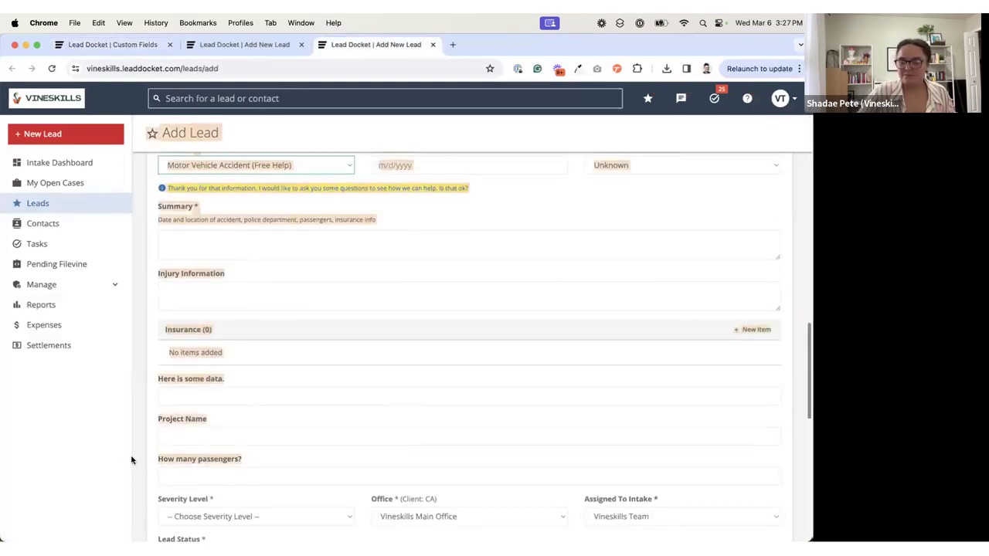
left_click(260, 166)
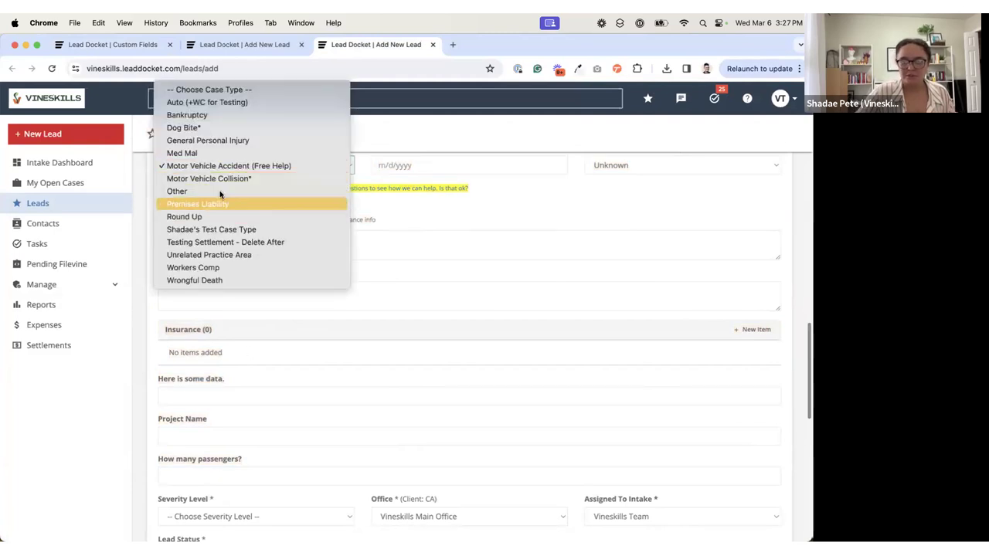
key("Return")
scroll(254, 371, "down", 4)
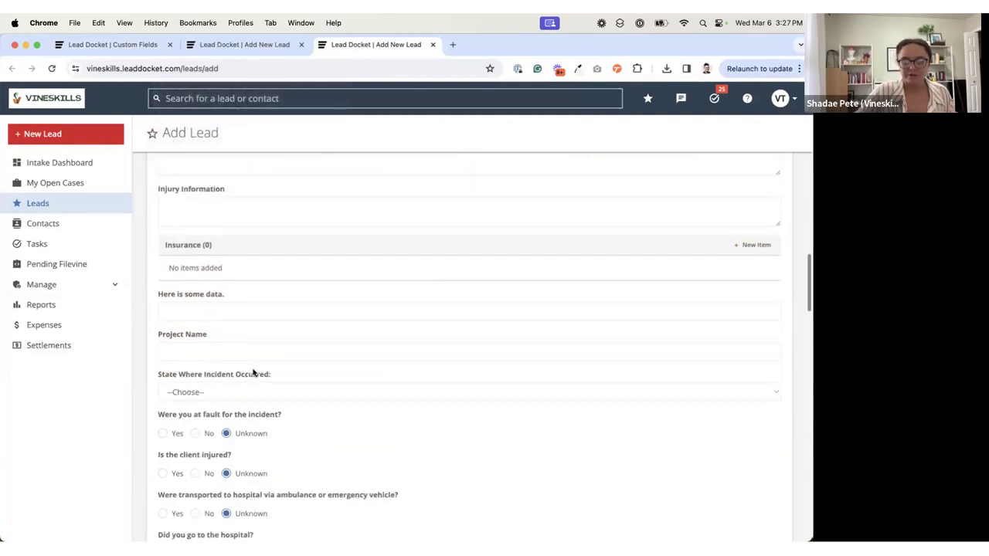
Step: Review the case-specific questions in Case Details, from the incident and insurance questions through passengers, representation and witnesses
scroll(252, 373, "down", 3)
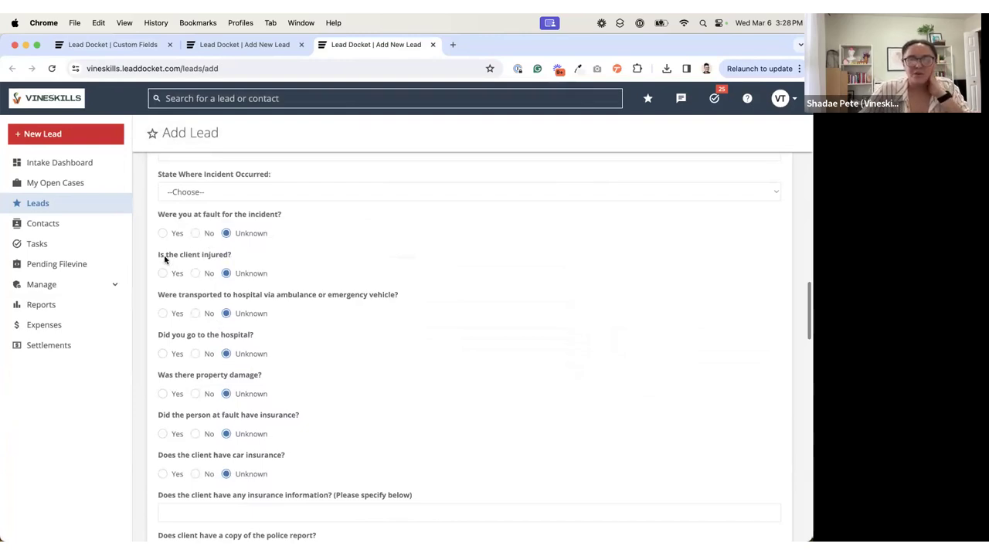
scroll(182, 448, "down", 8)
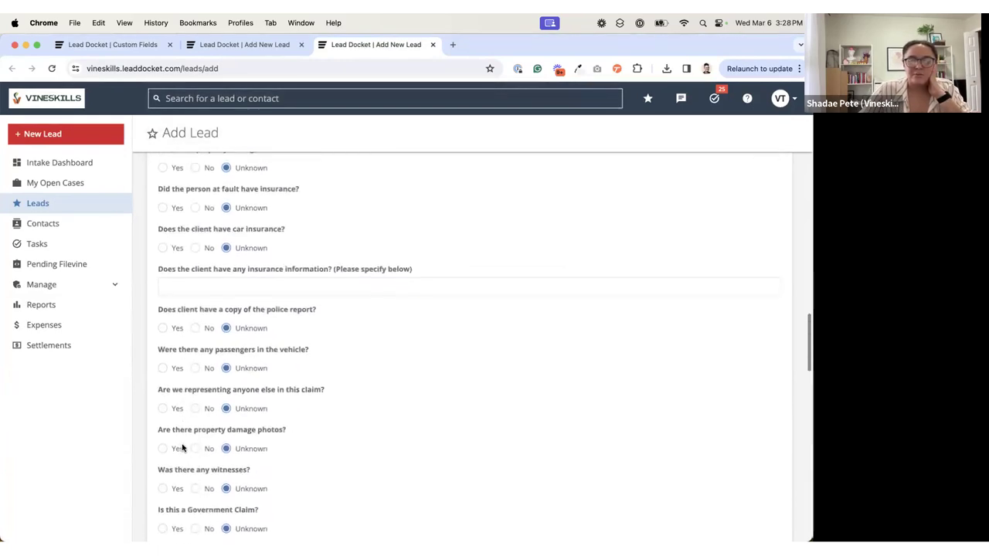
mouse_move(156, 389)
left_mouse_down()
mouse_move(234, 389)
mouse_move(159, 386)
left_mouse_up()
left_click(169, 389)
left_click(212, 388)
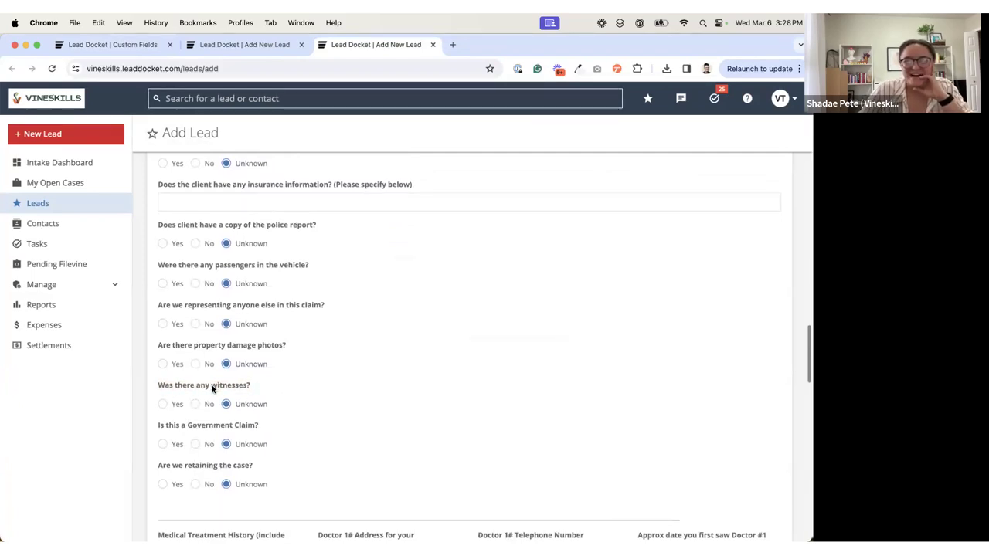
scroll(212, 389, "up", 3)
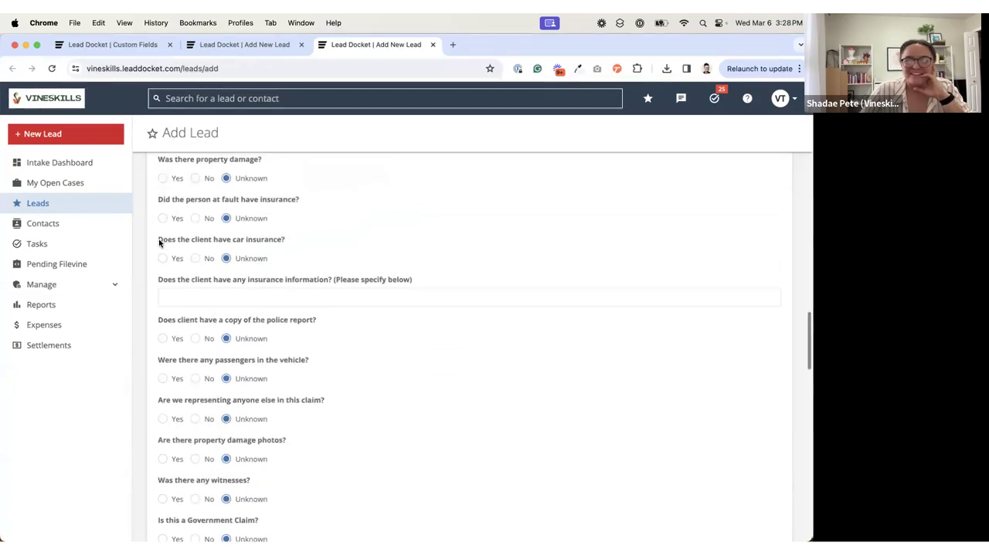
left_click_drag(161, 201, 327, 203)
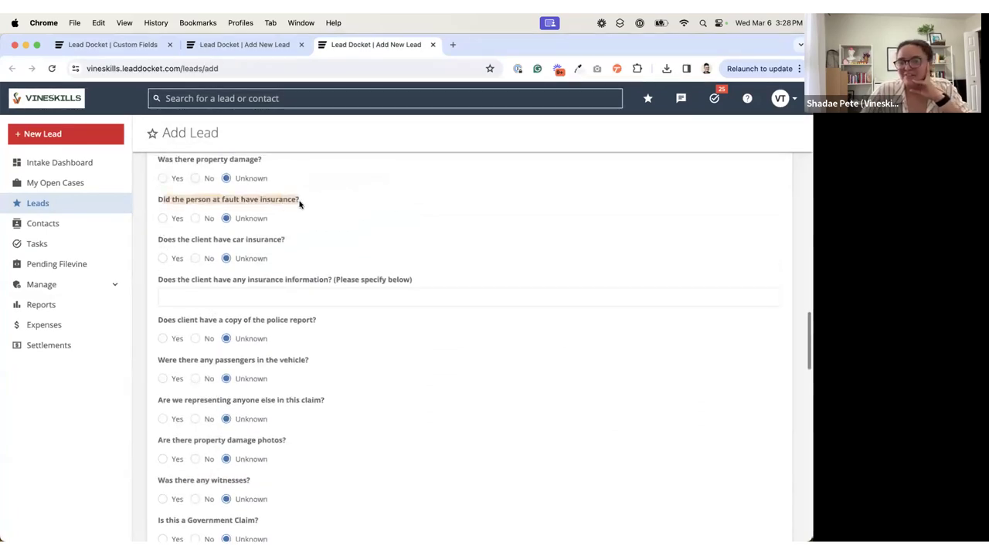
Step: Compare the positions of the witnesses question and the at-fault person's insurance question on the Add Lead form
left_click(292, 200)
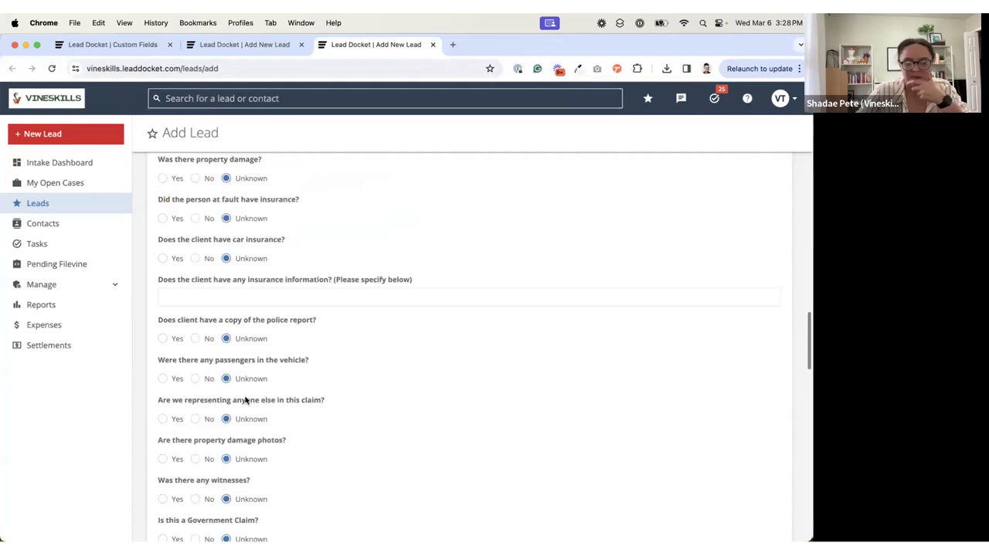
left_click_drag(157, 484, 267, 483)
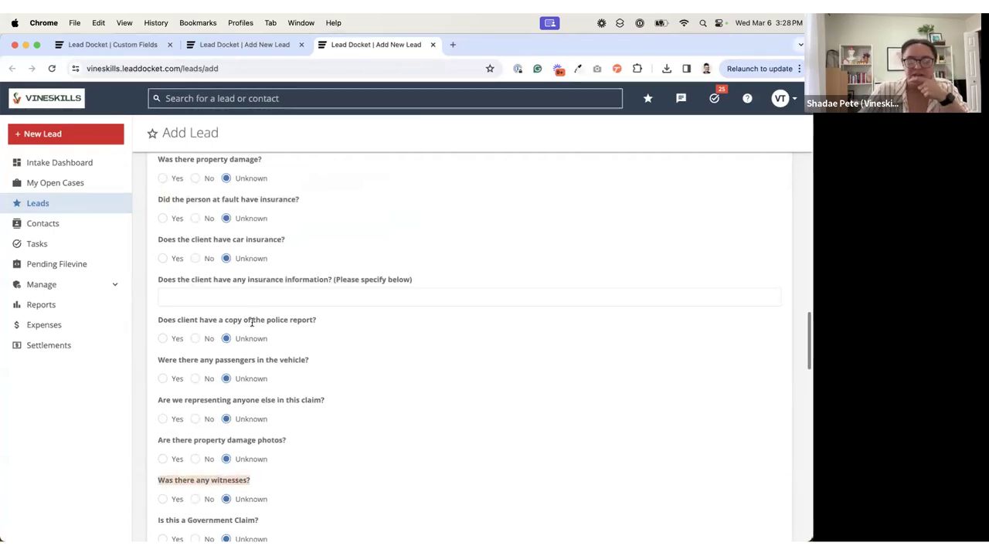
left_click_drag(160, 199, 320, 203)
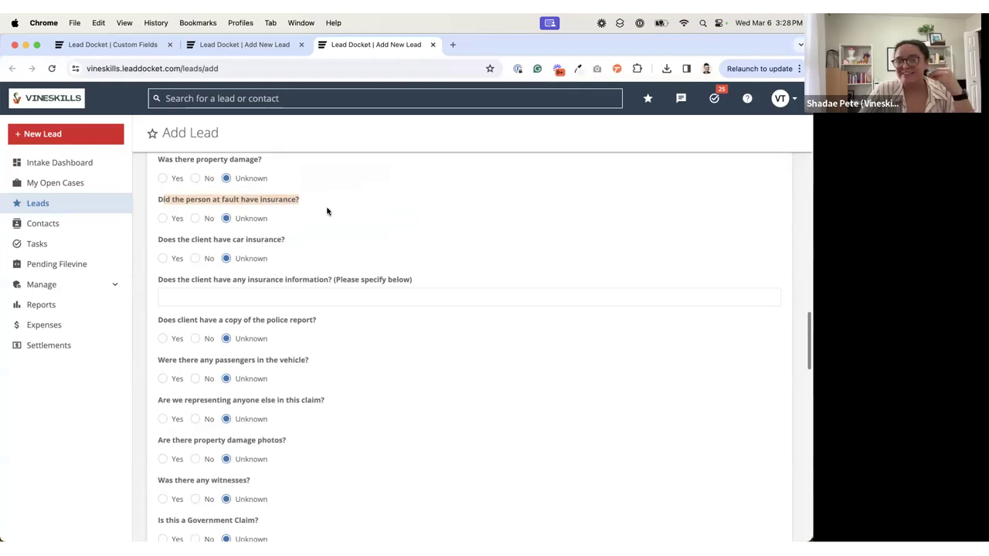
Step: Search the Lead Custom Fields page for "did" and check the Order of "Did the person at fault have insurance?"
left_click(136, 47)
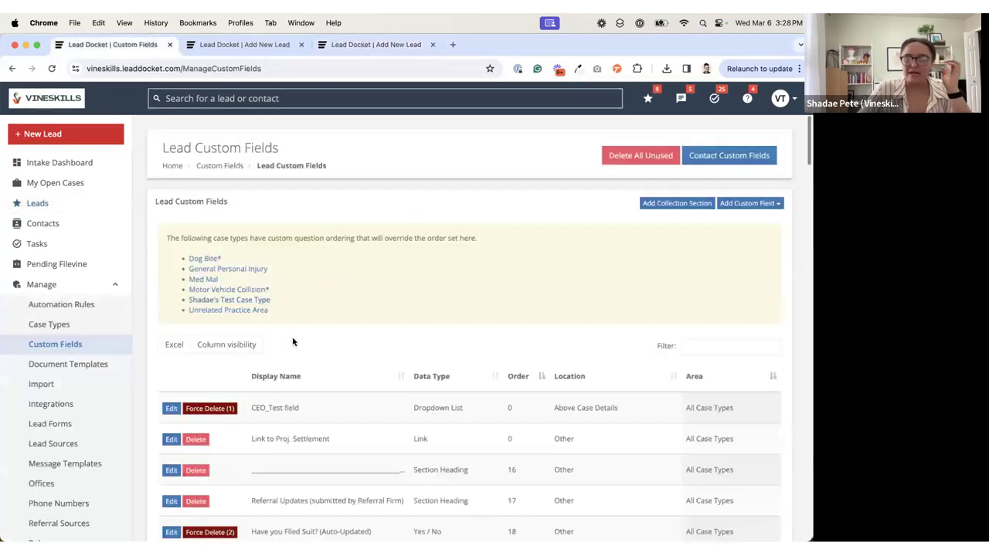
key("super+f")
type("did")
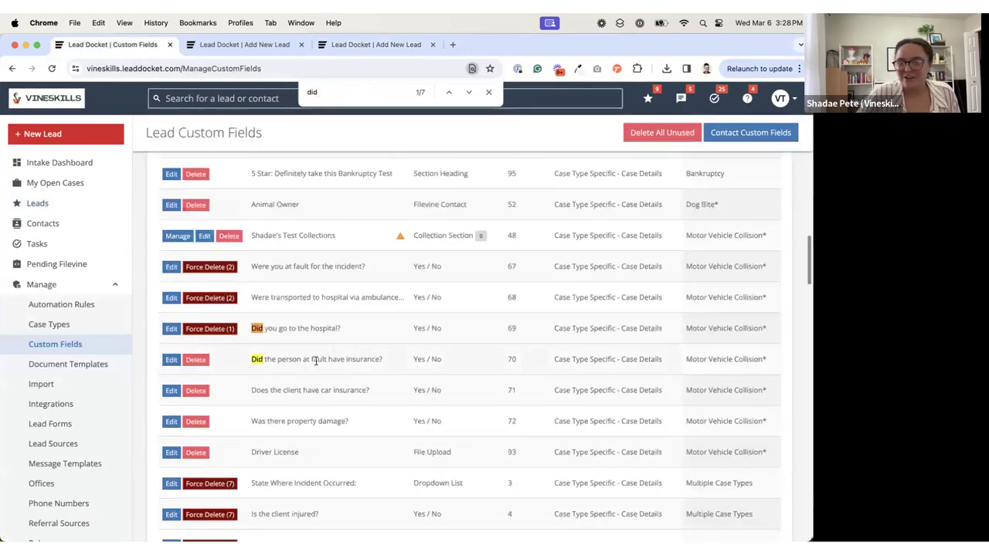
left_click_drag(317, 360, 359, 359)
double_click(511, 357)
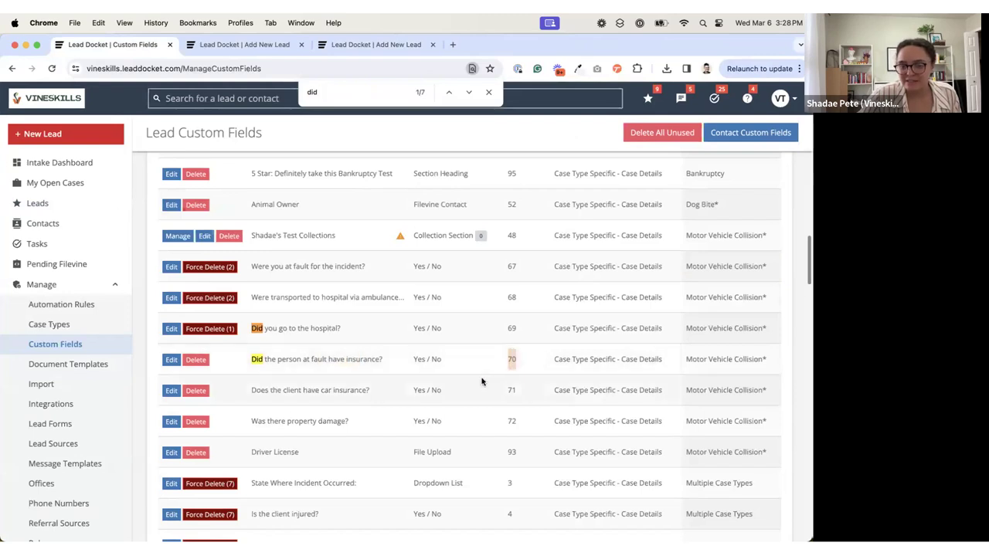
Step: Search the Lead Custom Fields page for "witnesses" and check the Order of the witnesses question and its neighbouring fields
left_click_drag(319, 91, 271, 91)
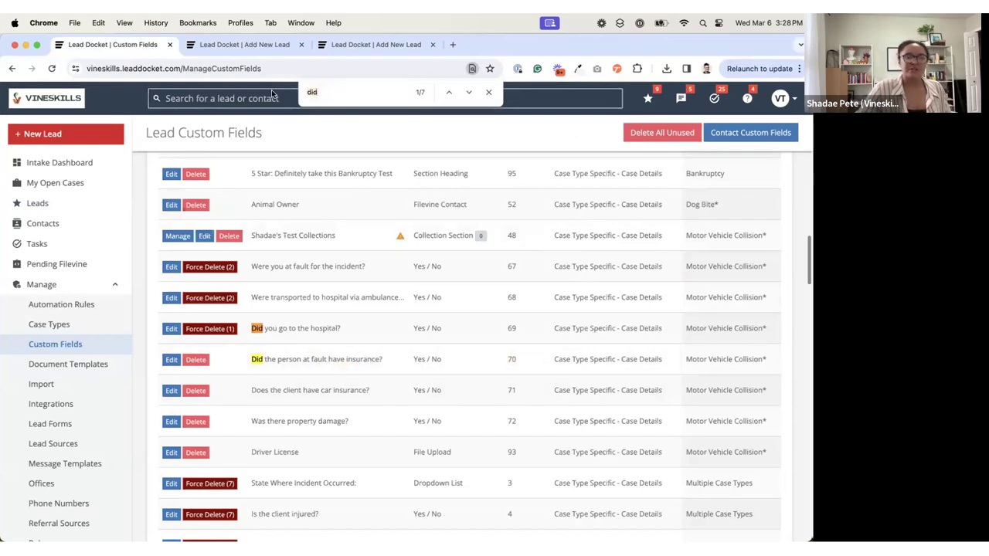
type("witnesses")
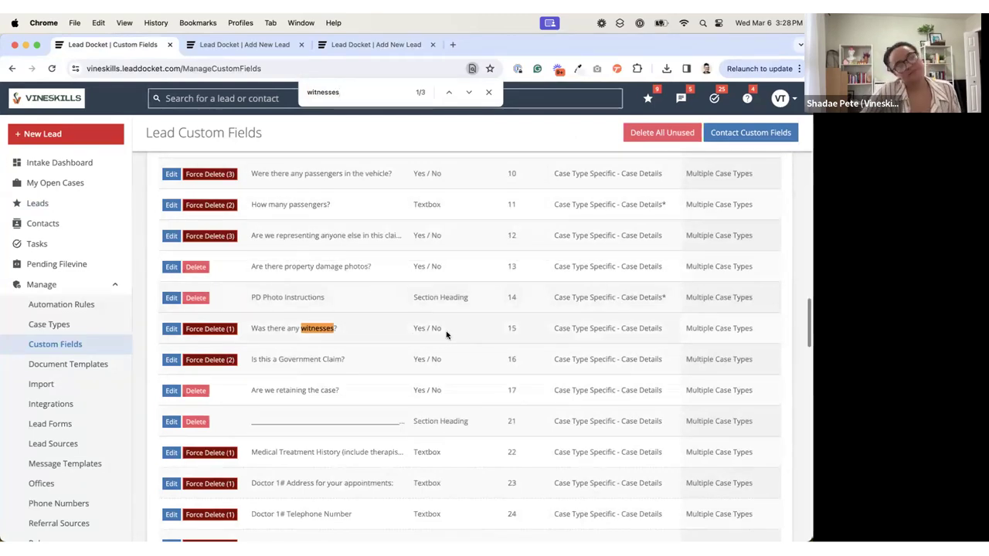
key("Return")
key("Return")
key("Return")
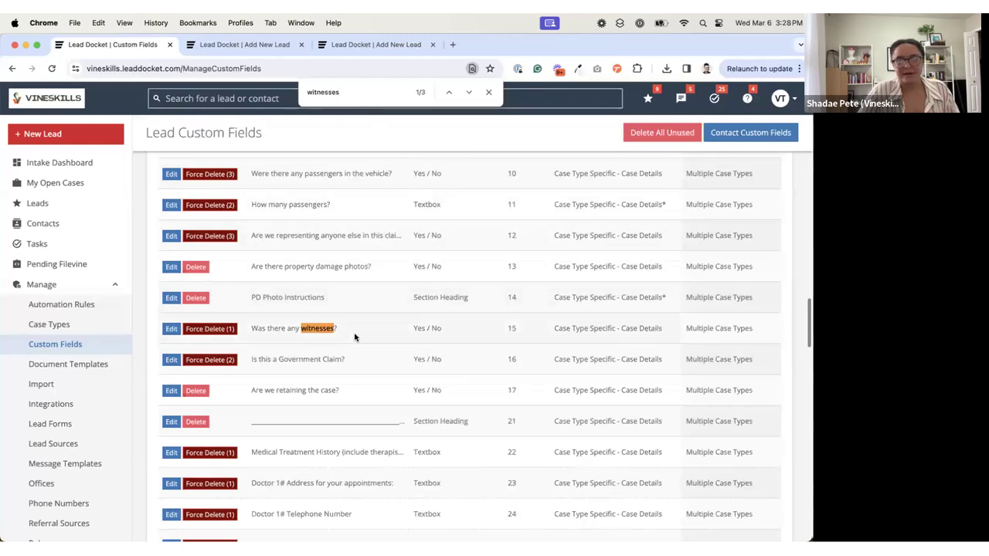
scroll(354, 337, "up", 3)
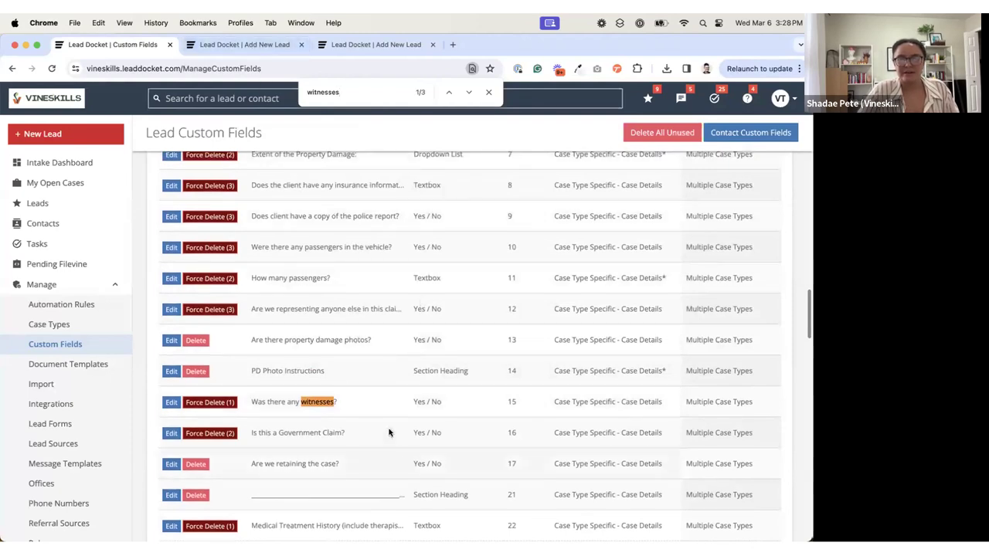
Step: Recheck the question wording on the Add Lead form, and search the Lead Custom Fields page for "was there any"
left_click(278, 49)
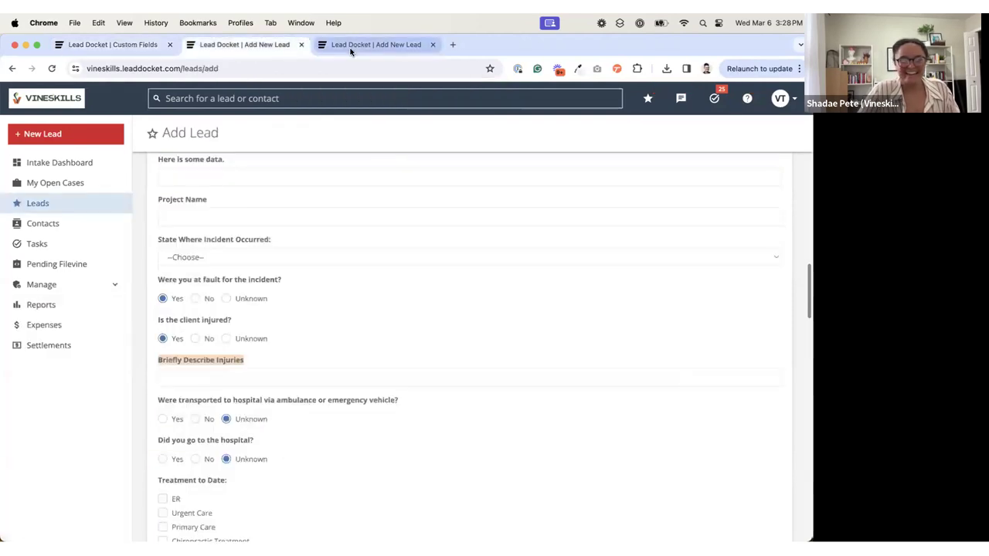
left_click(350, 51)
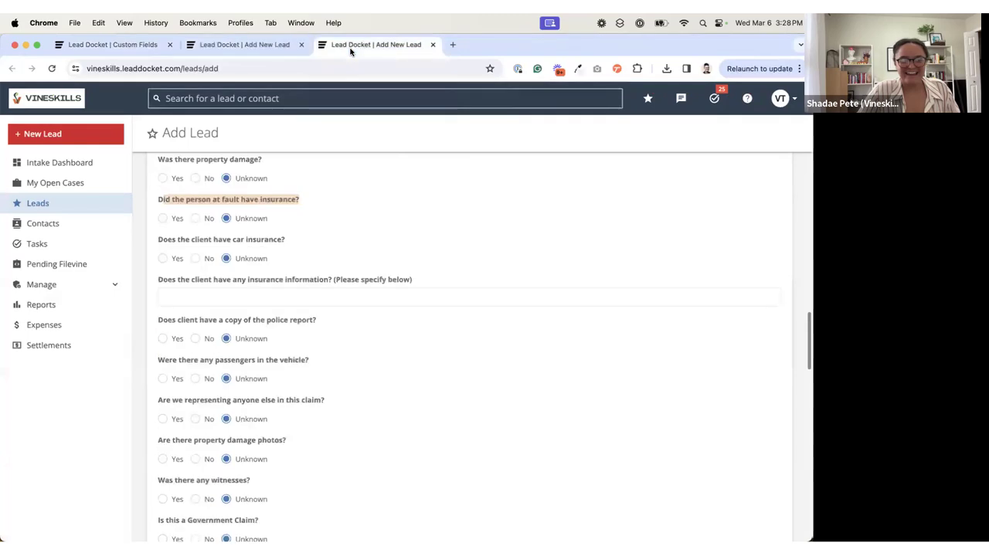
left_click(135, 46)
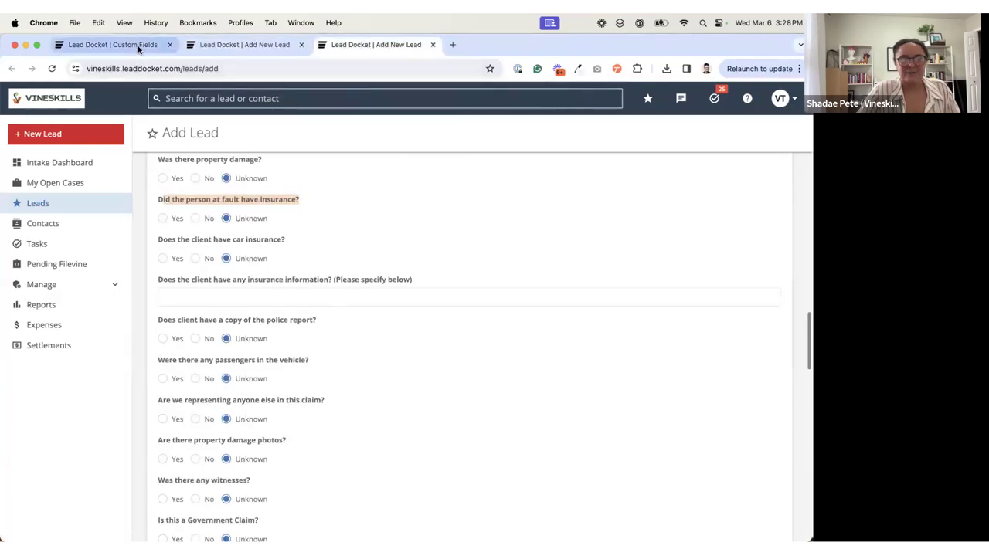
key("super+f")
type("was")
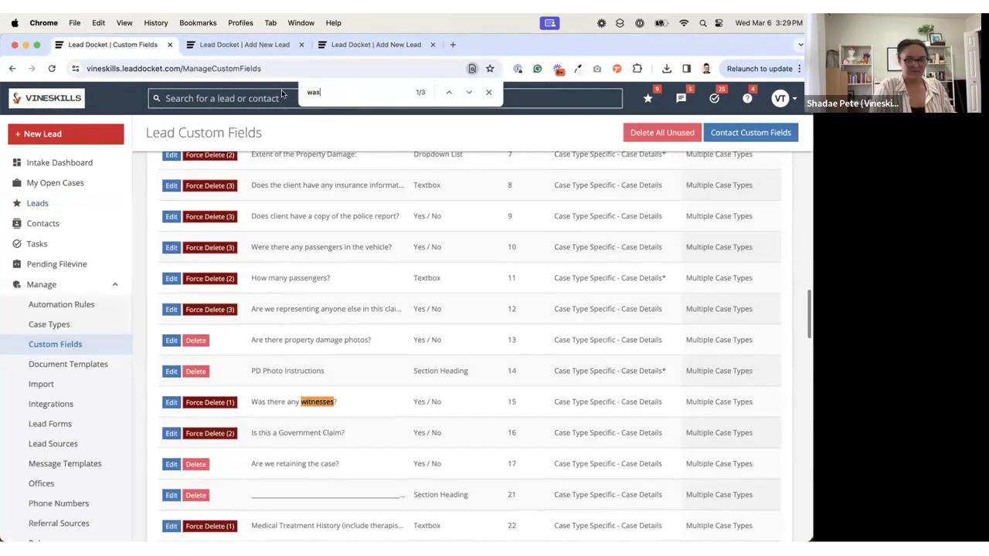
type(" there")
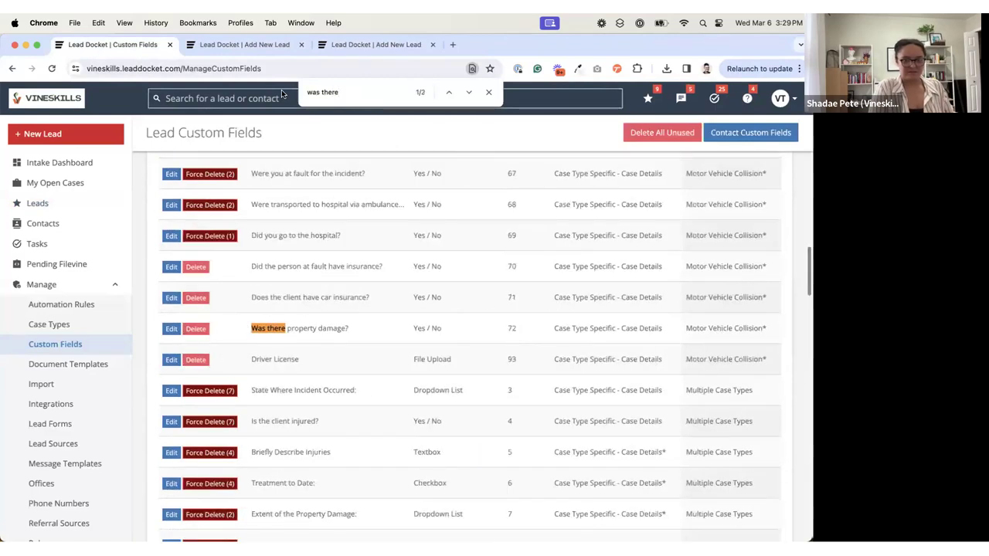
type(" any")
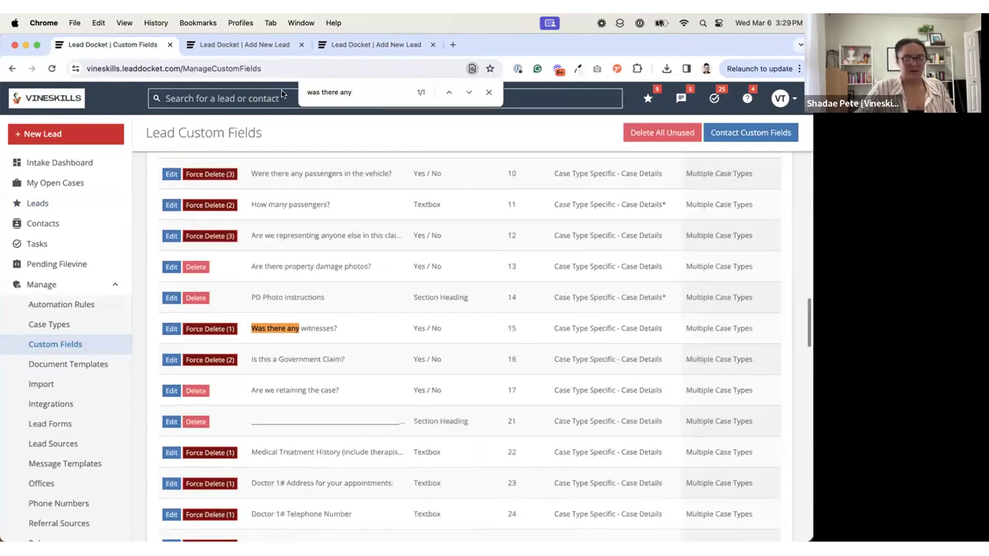
Step: Look through the remaining lead custom fields, and search for "at fault" to check the Order of the at-fault person's insurance question
scroll(376, 252, "down", 3)
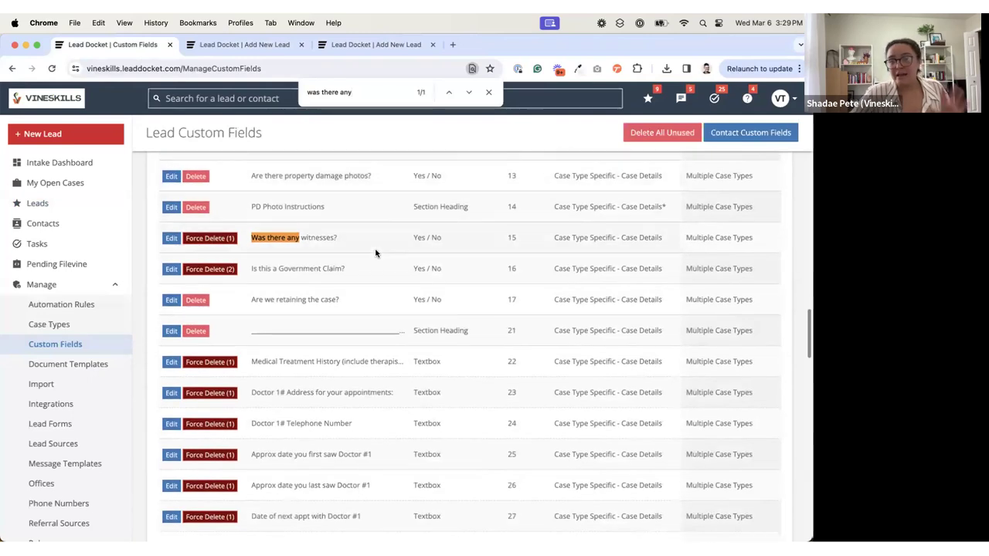
scroll(376, 253, "down", 1)
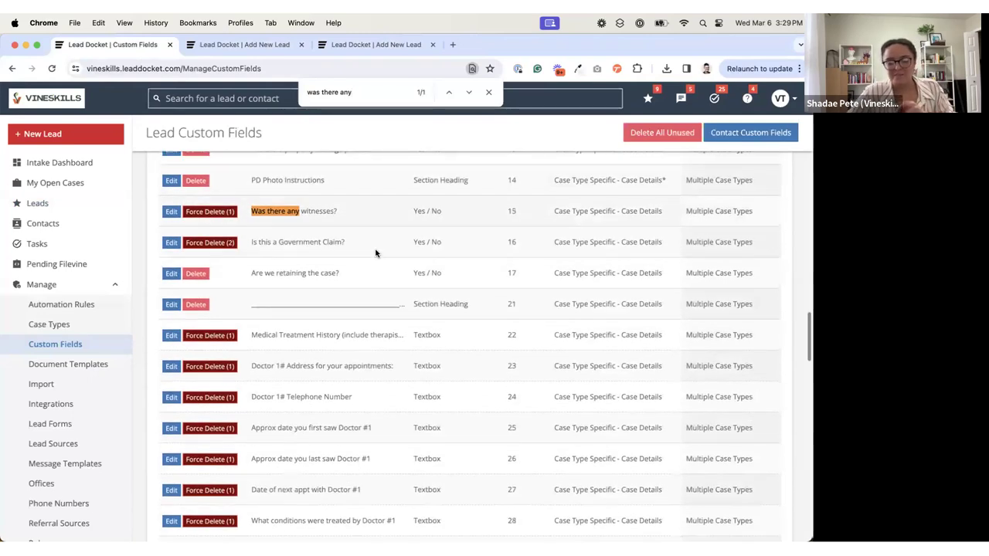
scroll(377, 253, "down", 3)
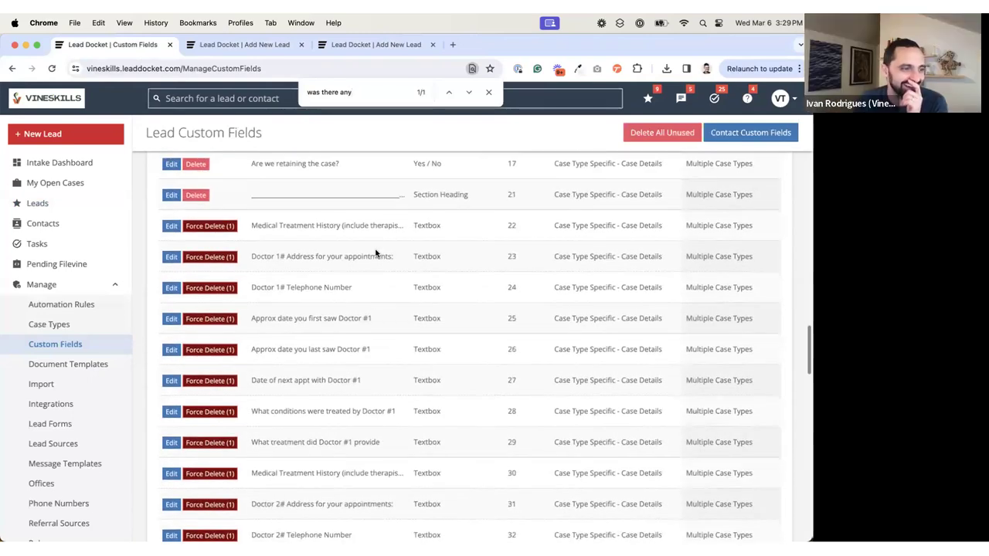
scroll(376, 252, "down", 15)
scroll(376, 252, "down", 10)
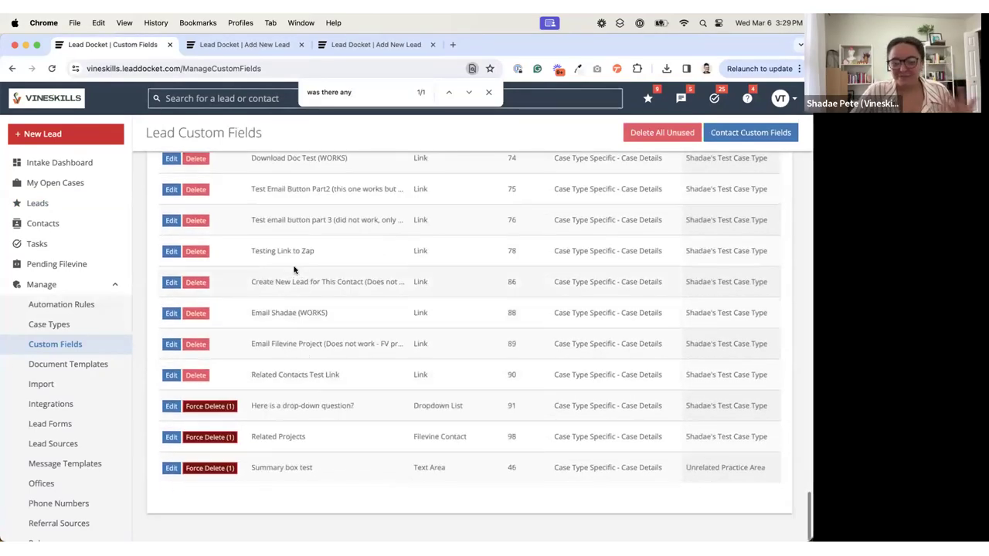
scroll(294, 268, "up", 10)
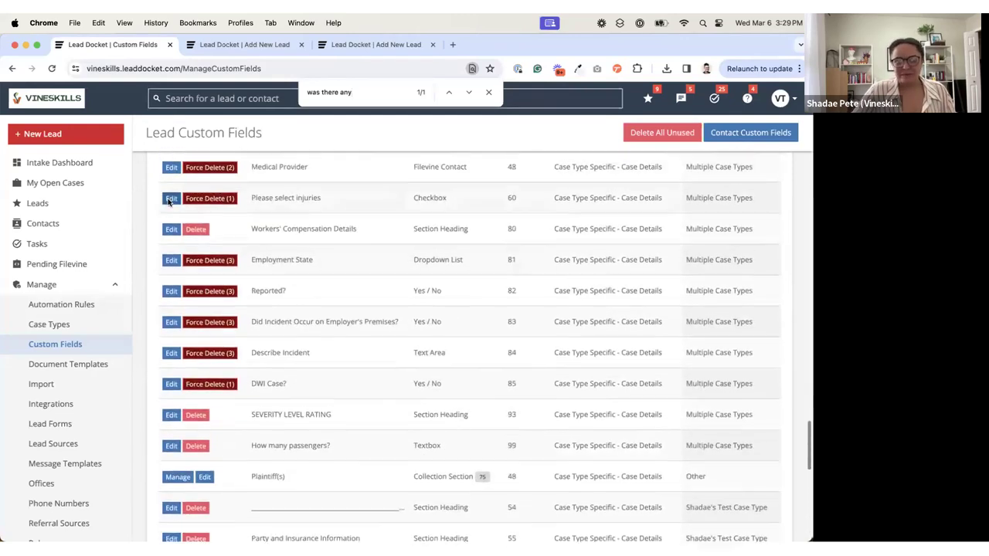
scroll(459, 209, "up", 12)
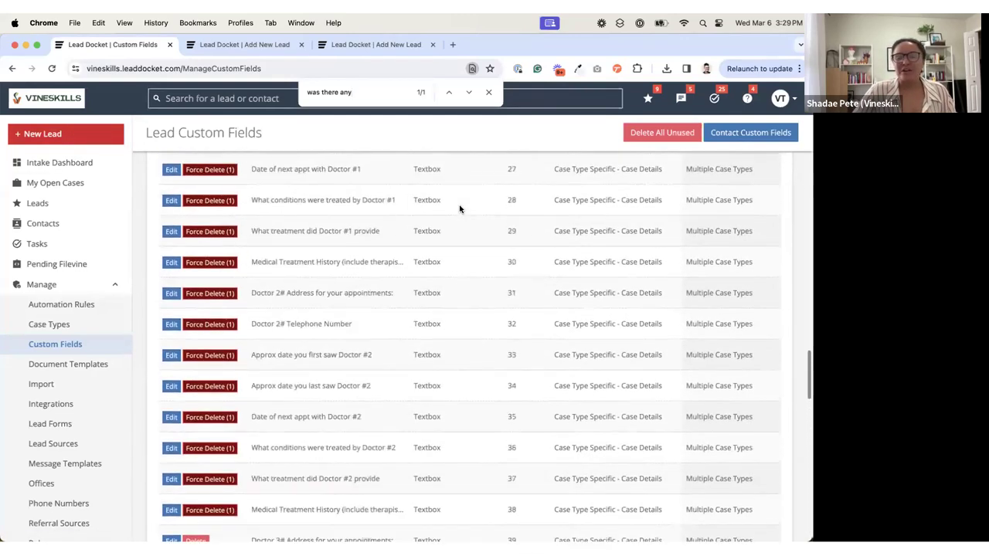
left_click_drag(357, 99, 301, 96)
type("at fault")
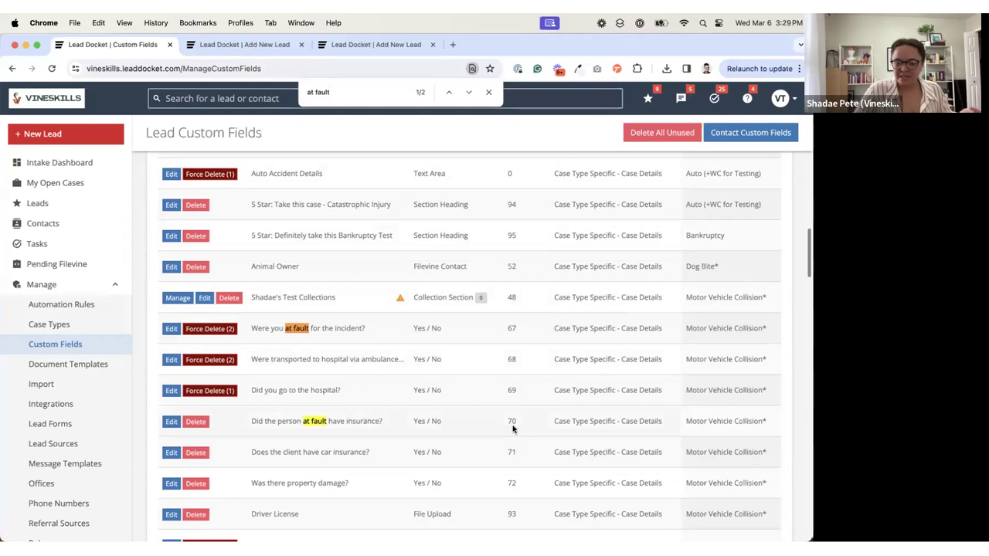
Step: Start a new Textbox custom field with Display Name "What was the insurance" and Display Order 70
scroll(513, 429, "up", 20)
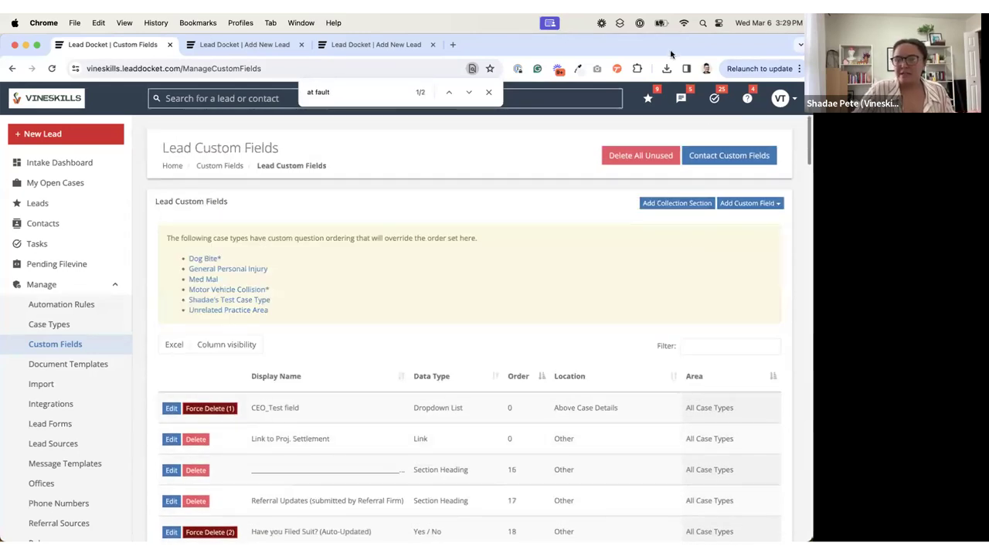
left_click(748, 203)
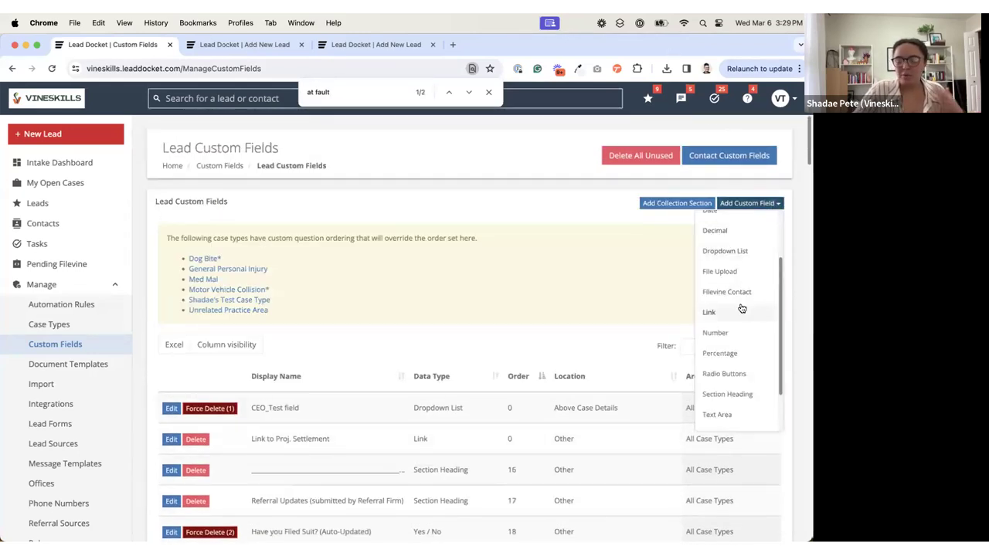
scroll(741, 308, "down", 2)
left_click(731, 390)
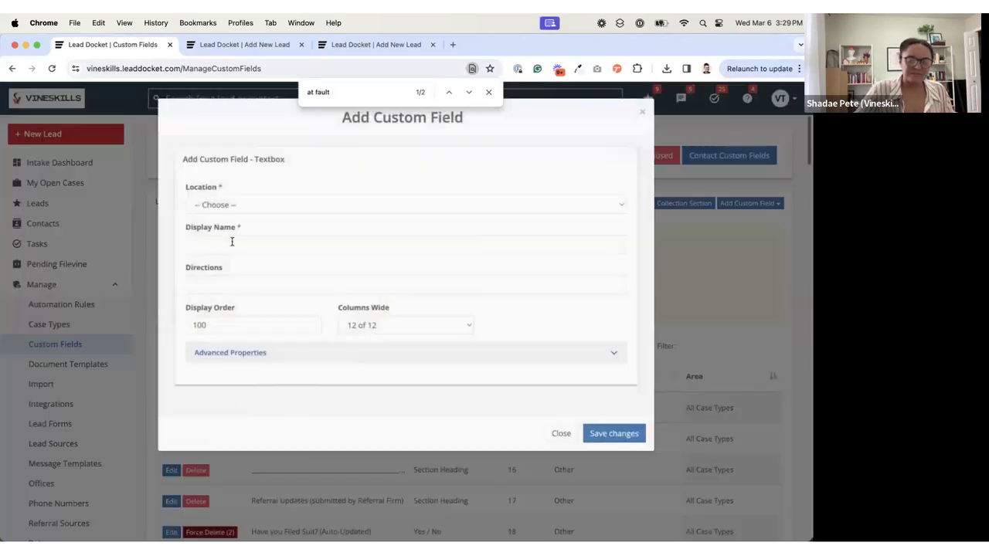
left_click(232, 241)
type("What was the insurance")
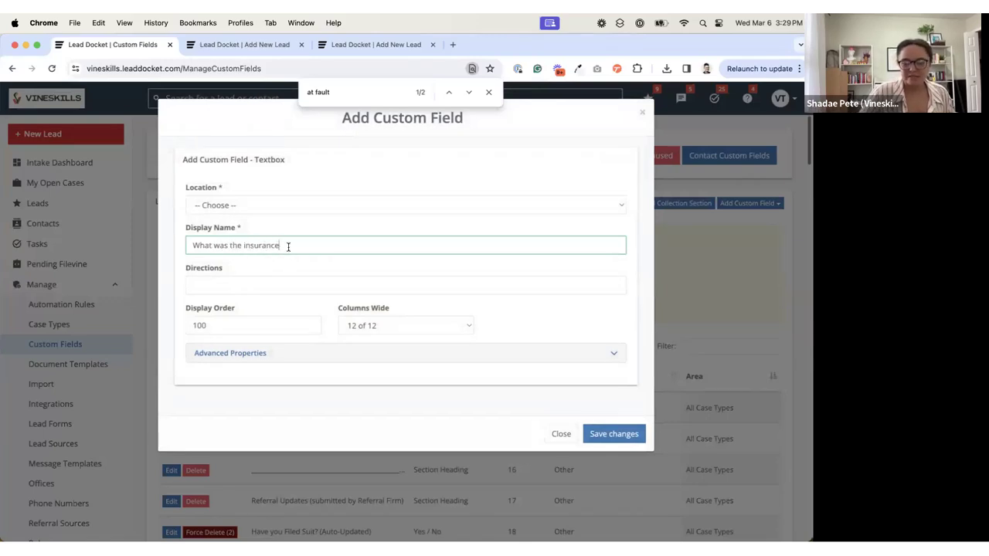
double_click(248, 324)
type("70")
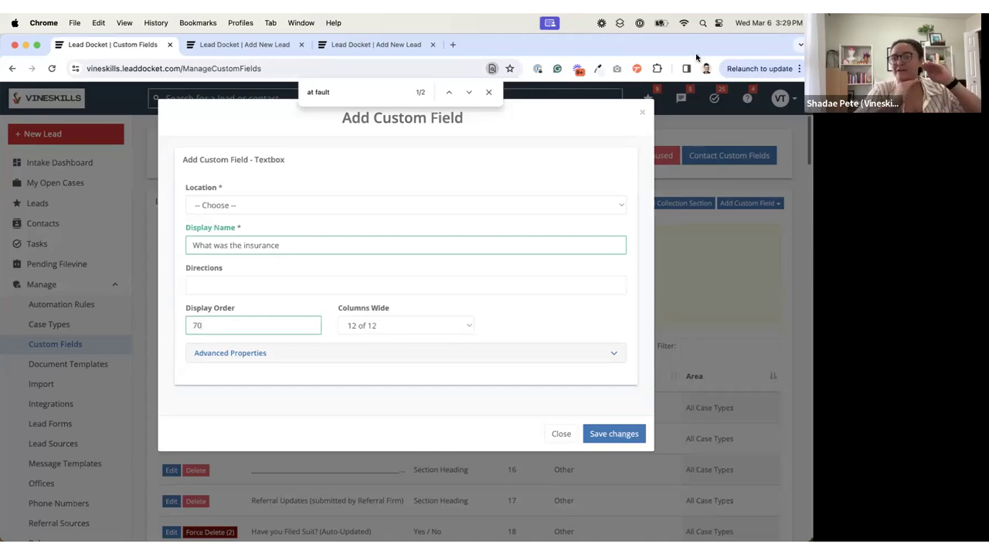
Step: Set the new field's Location to Case Type Specific - Case Details and its case type to Motor Vehicle Collision*
left_click(248, 205)
left_click(255, 218)
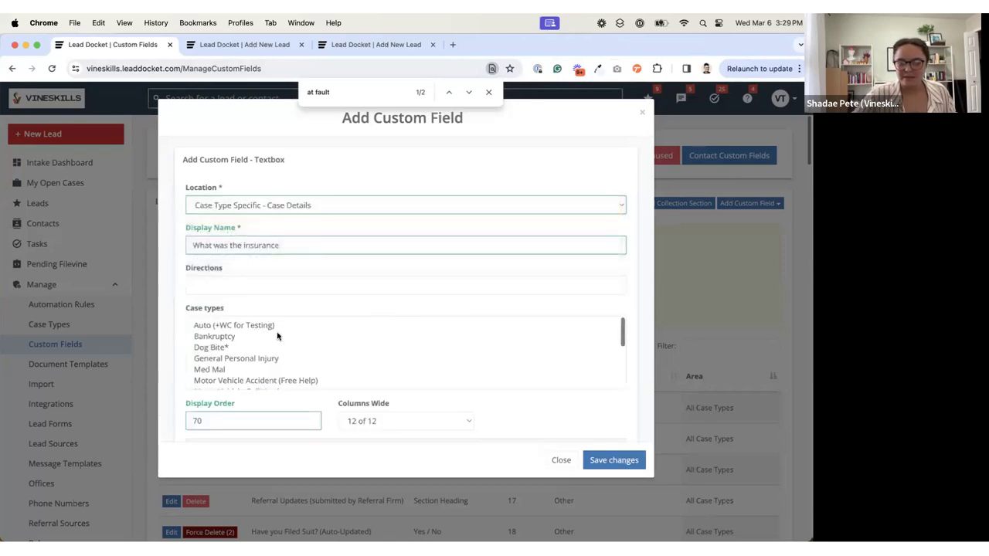
scroll(248, 383, "down", 2)
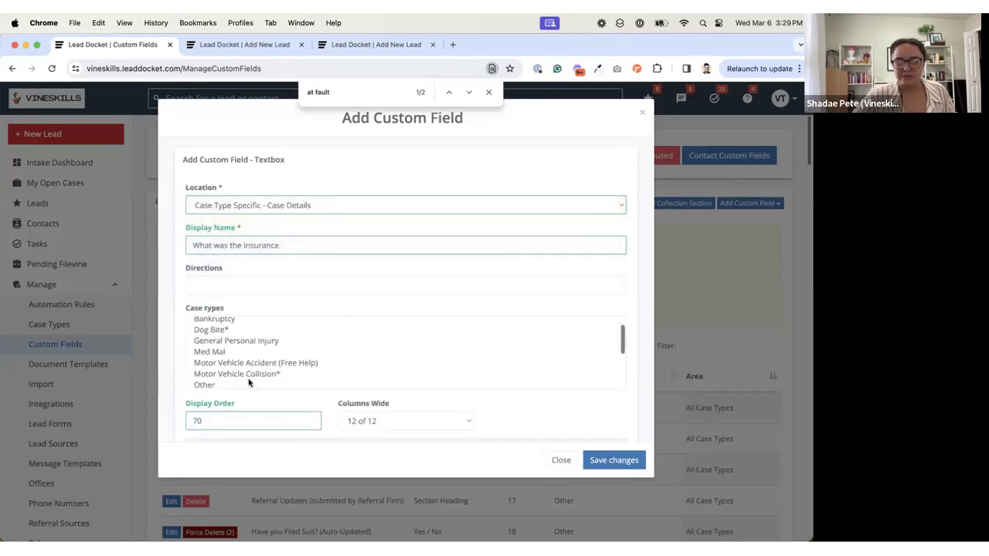
left_click(246, 376)
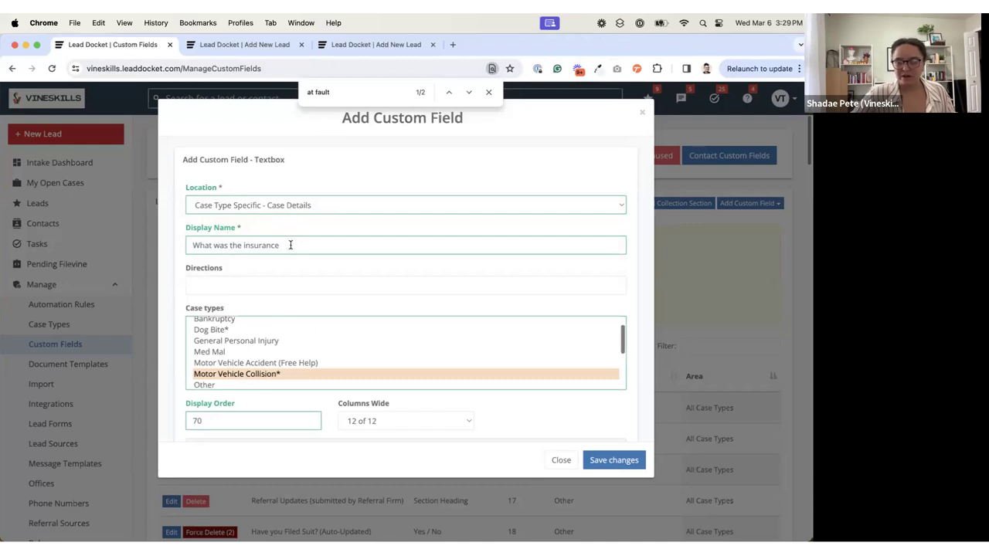
Step: Check the new textbox field's Advanced Properties and save the field
scroll(228, 413, "down", 2)
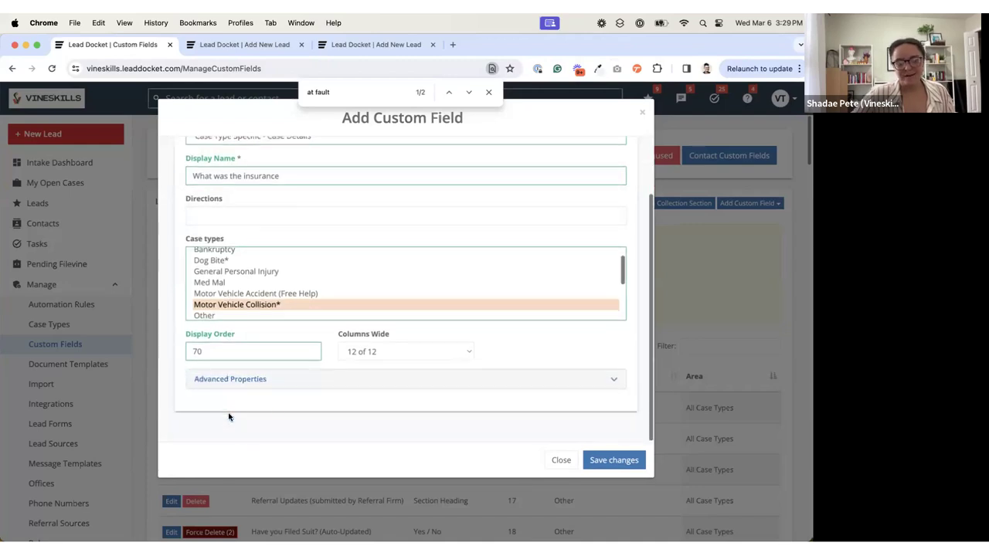
left_click(268, 382)
scroll(268, 384, "down", 2)
left_click(612, 459)
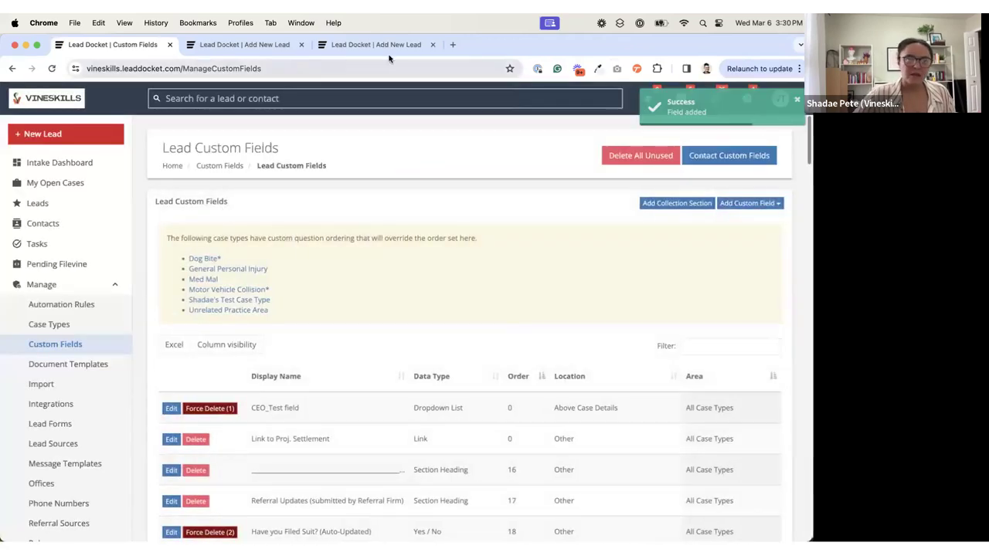
Step: Return to the Add Lead form showing the motor vehicle insurance questions
left_click(362, 46)
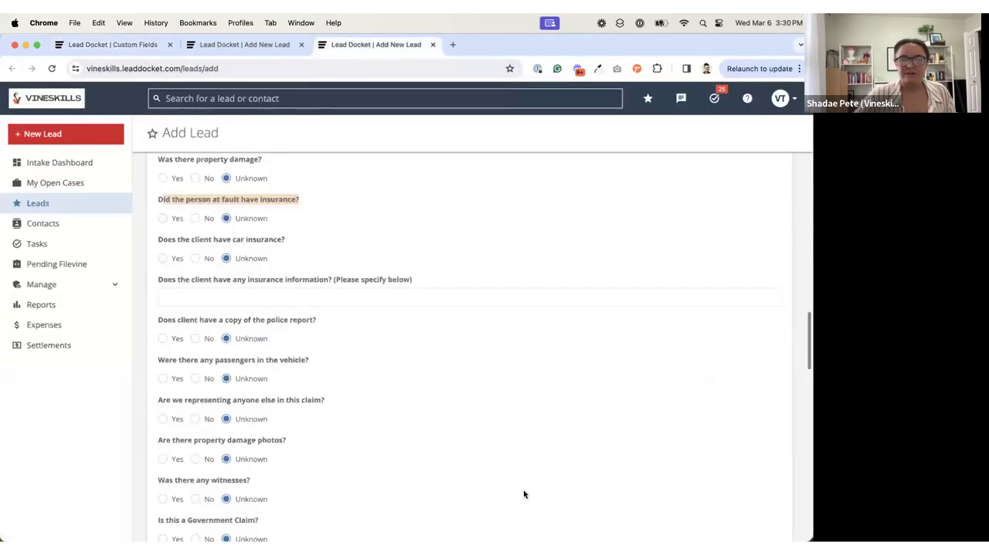
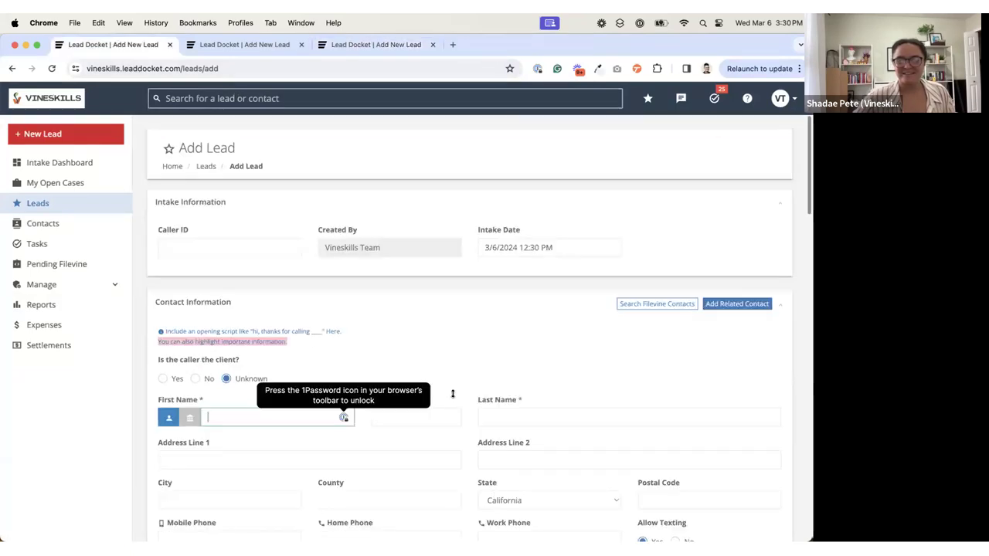
Step: Set the new lead's Case Type to Motor Vehicle Collision* to bring up its case-specific questions
scroll(452, 393, "down", 15)
scroll(452, 393, "up", 10)
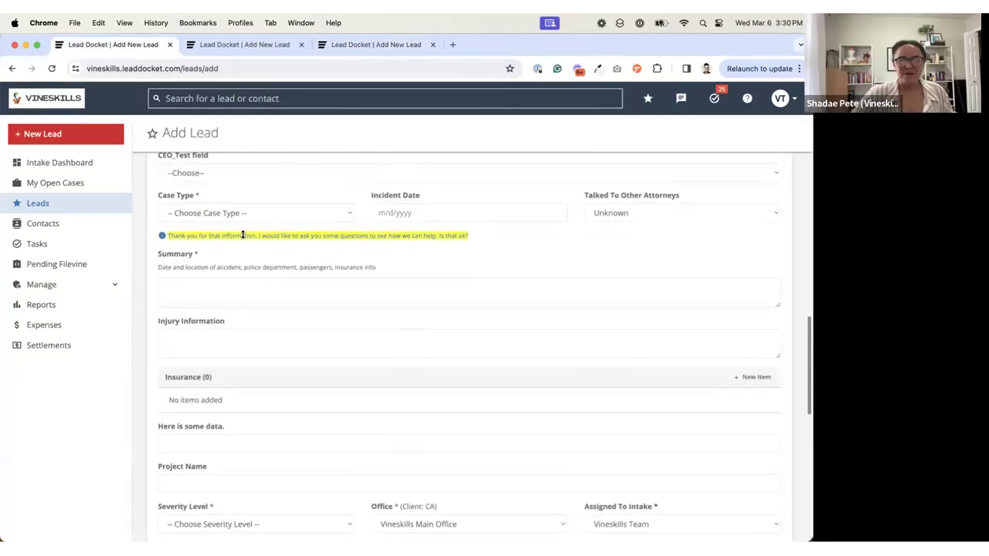
left_click(224, 213)
left_click(346, 305)
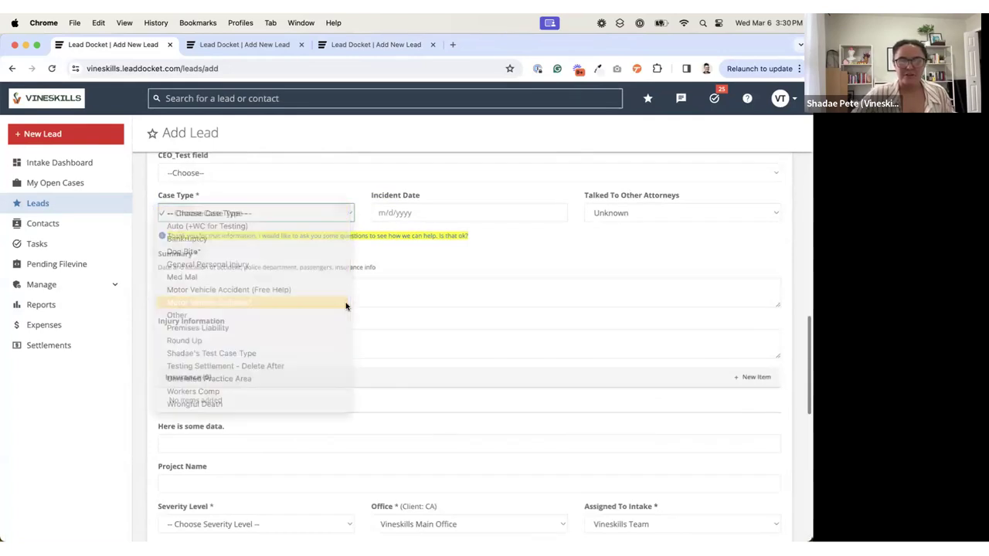
scroll(331, 397, "down", 4)
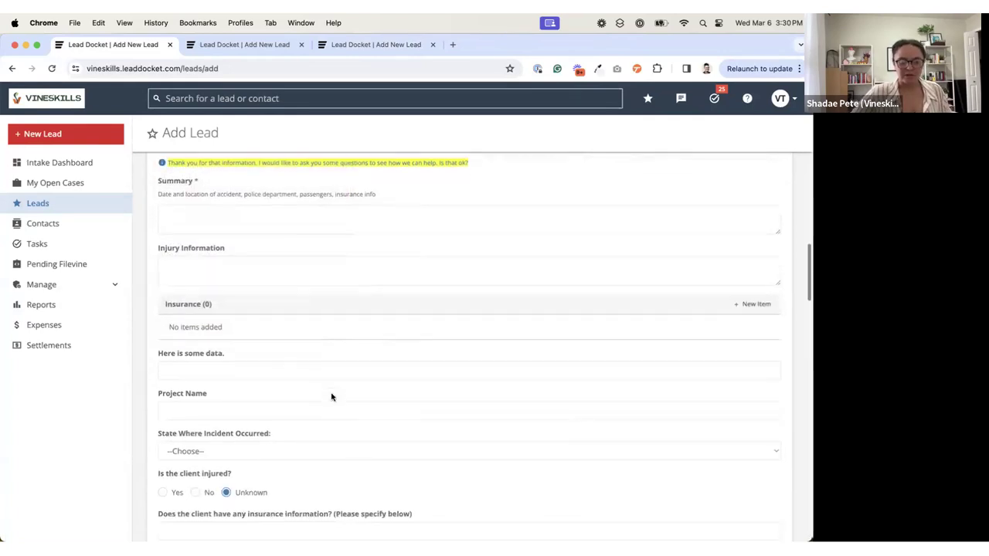
Step: Search the Add Lead page for "at fault" to locate the at-fault insurance question
key("super+f")
type("f")
key("BackSpace")
type("at fault")
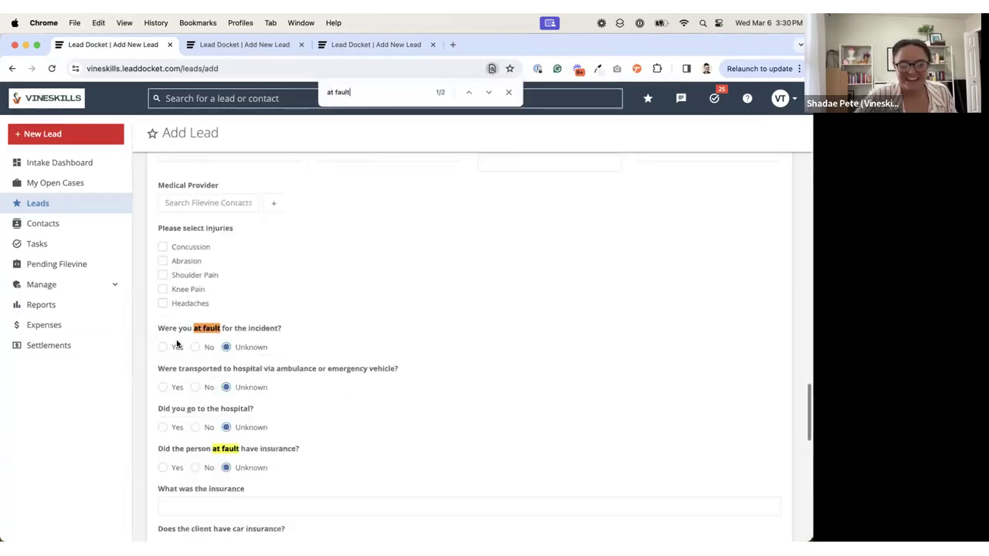
scroll(185, 340, "down", 1)
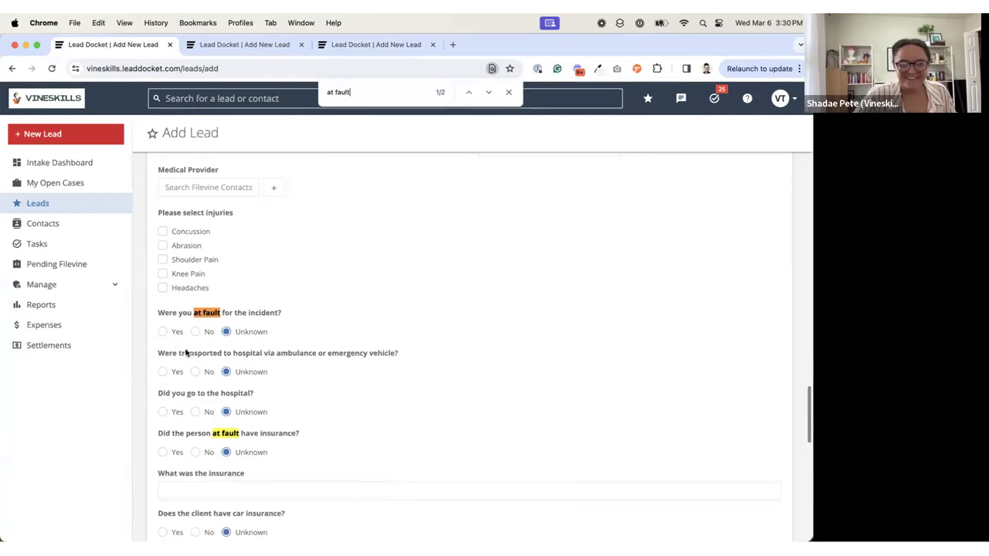
Step: Check the position of the "What was the insurance" textbox relative to the "Did the person at fault have insurance?" question
left_click_drag(186, 437, 323, 434)
scroll(323, 433, "down", 3)
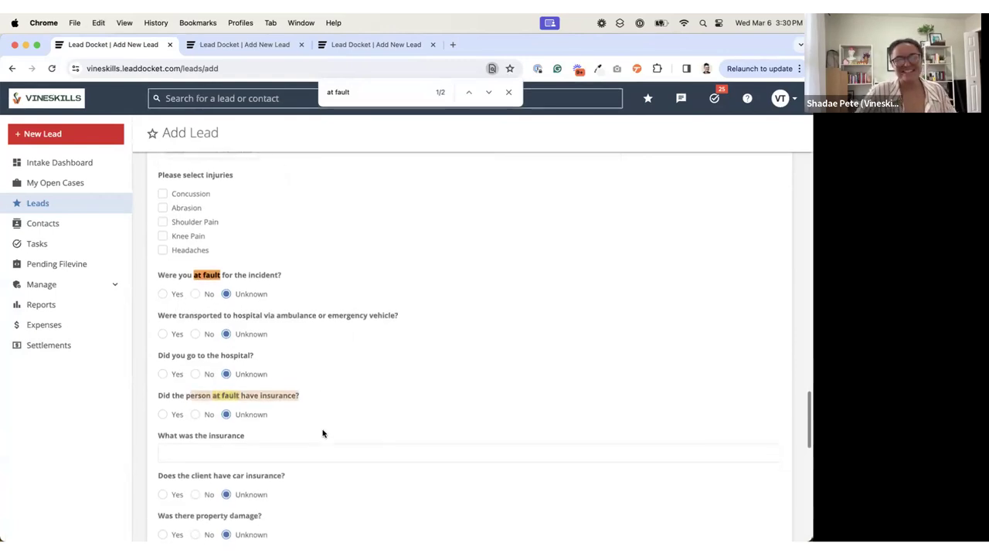
left_click_drag(160, 437, 244, 433)
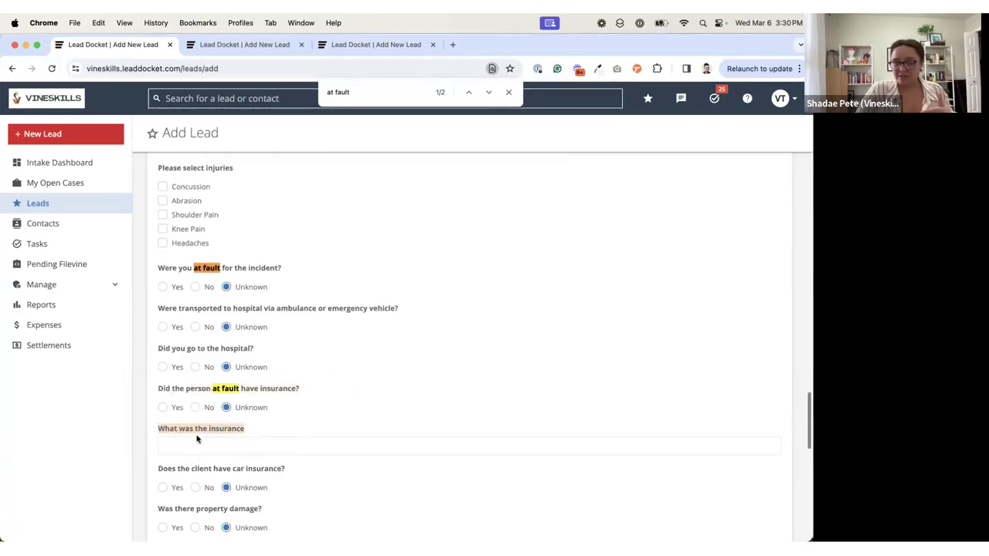
left_click(282, 419)
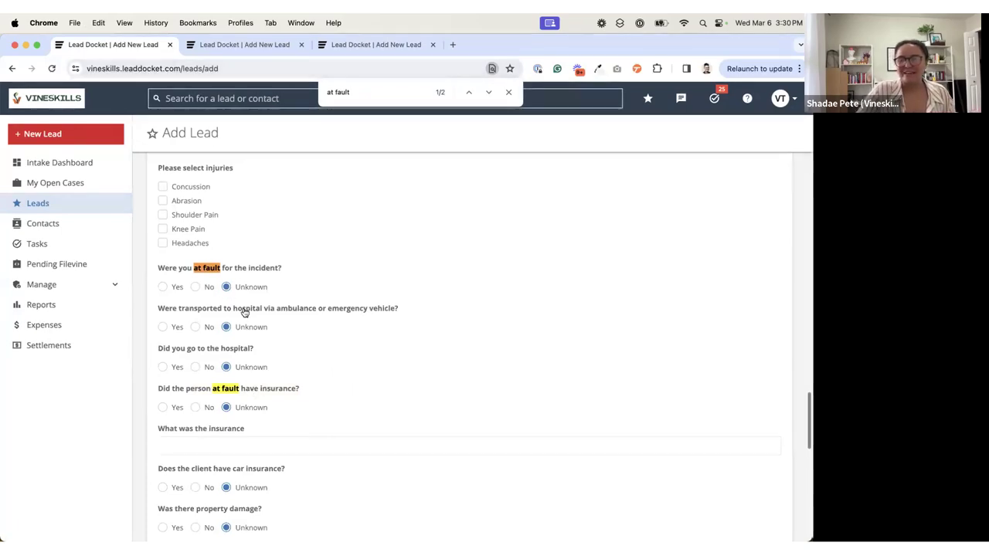
scroll(225, 475, "down", 2)
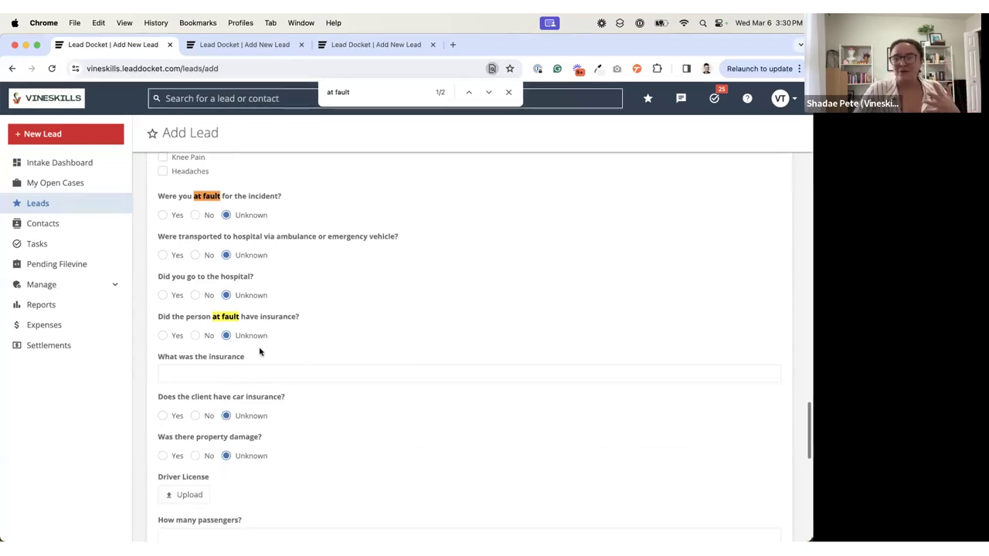
Step: Leave the unsaved lead for the Lead Custom Fields list and read the note on case types with custom question ordering
left_click(77, 285)
left_click(70, 343)
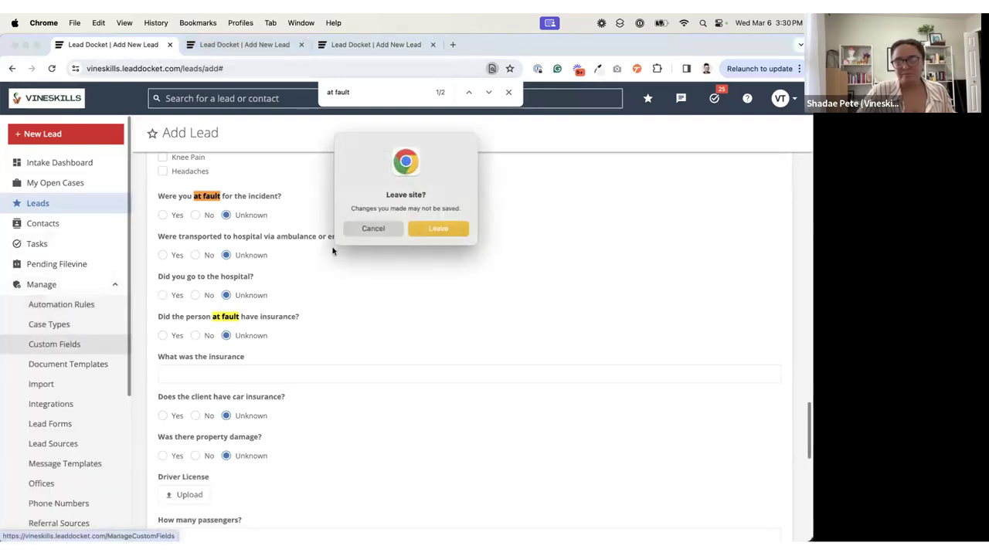
left_click(421, 231)
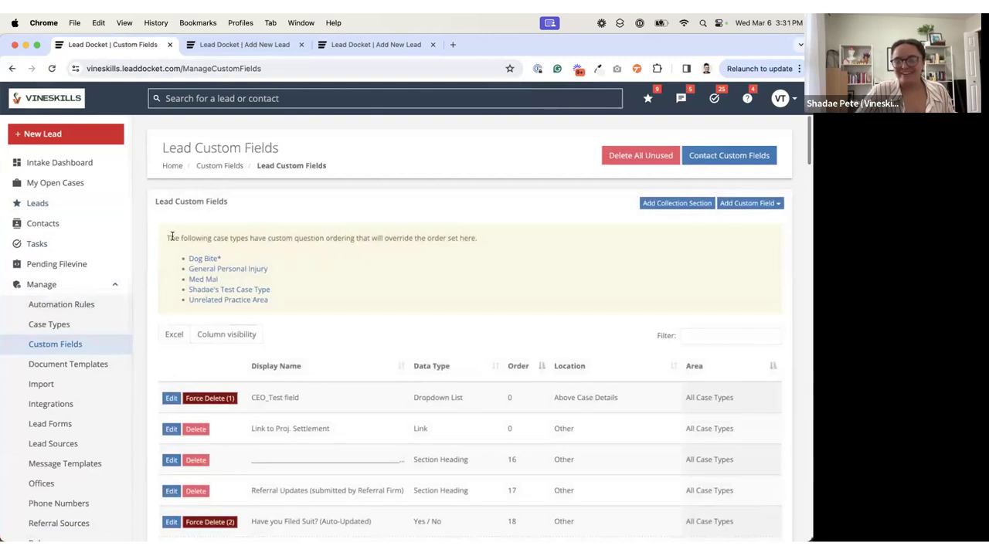
left_click_drag(166, 241, 477, 238)
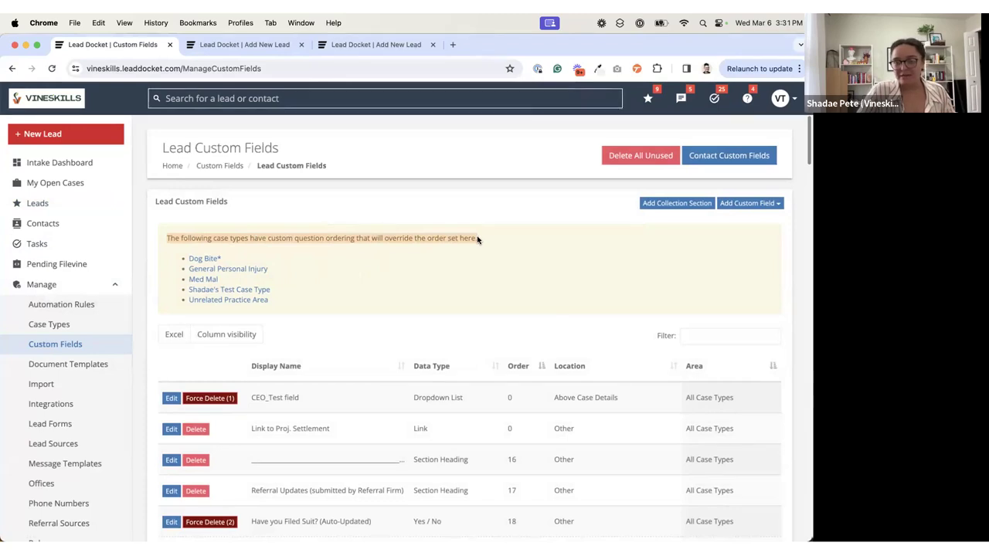
left_click(477, 238)
Step: Open the Dog Bite* case type from the override note and examine its Custom Fields Order Override section
left_click(208, 266)
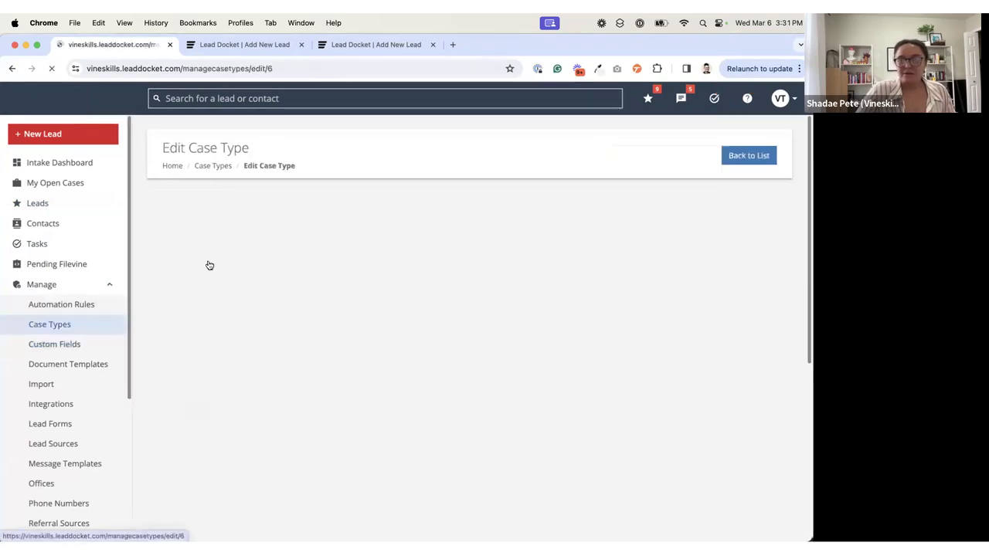
scroll(317, 325, "down", 2)
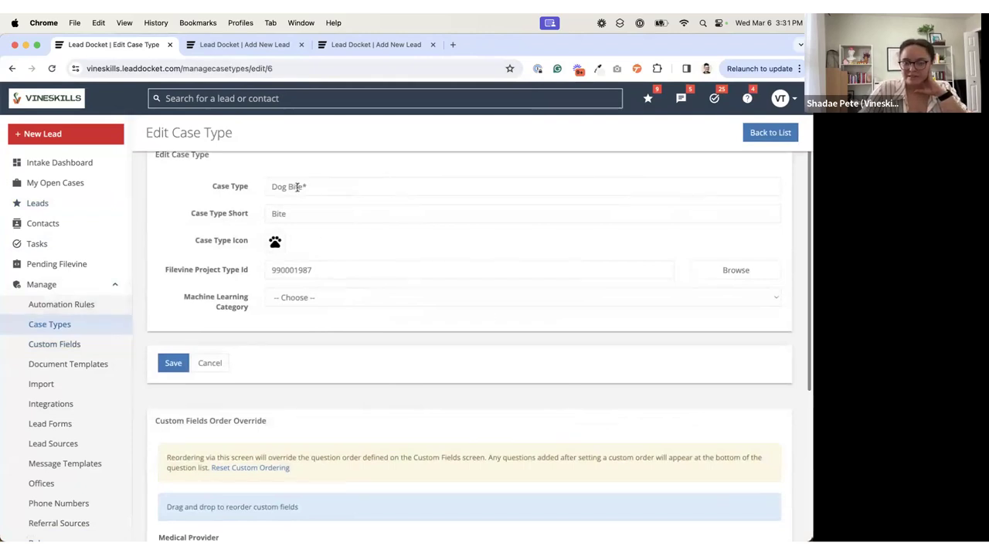
scroll(286, 374, "down", 4)
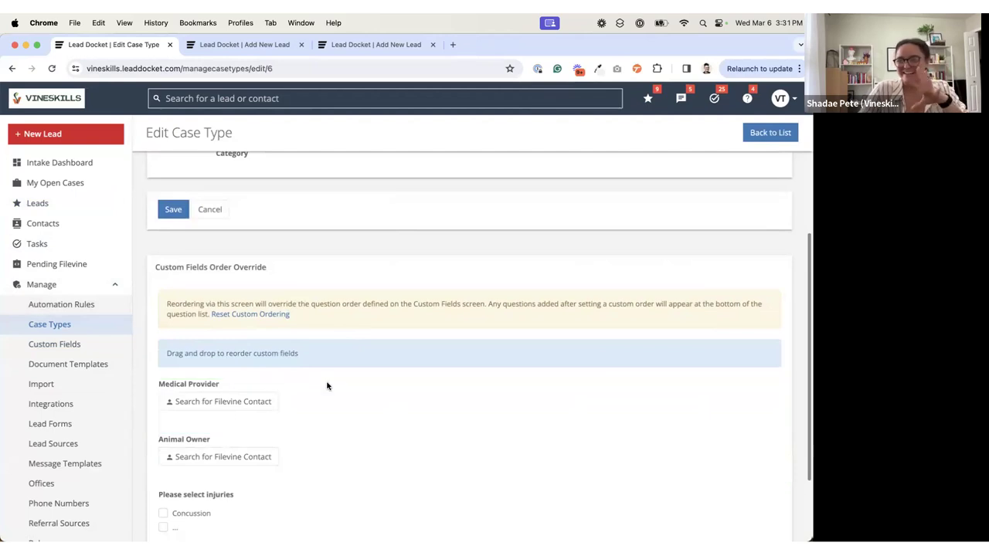
scroll(340, 338, "up", 1)
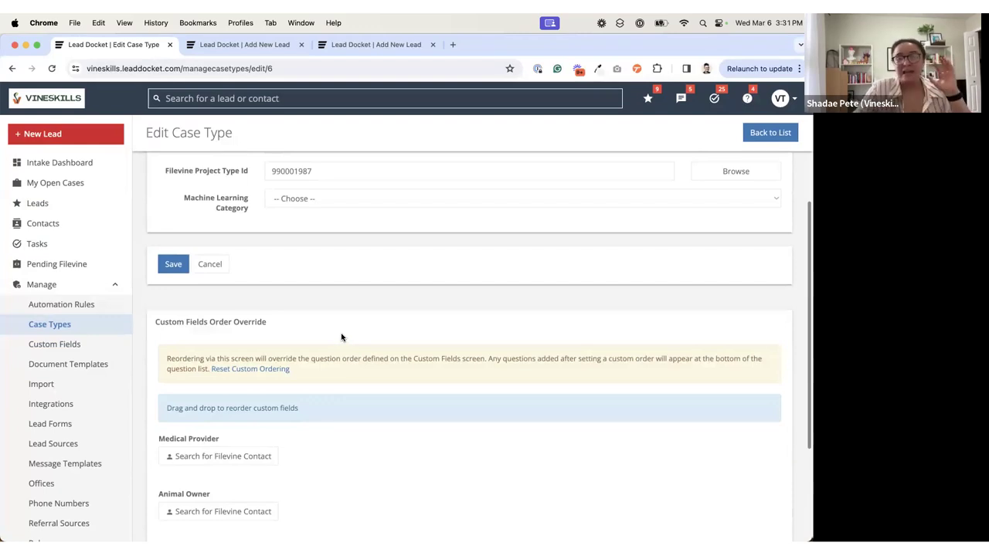
Step: Go back to the custom fields list, reopen the Dog Bite* case type and review the questions in its custom order
left_click(98, 341)
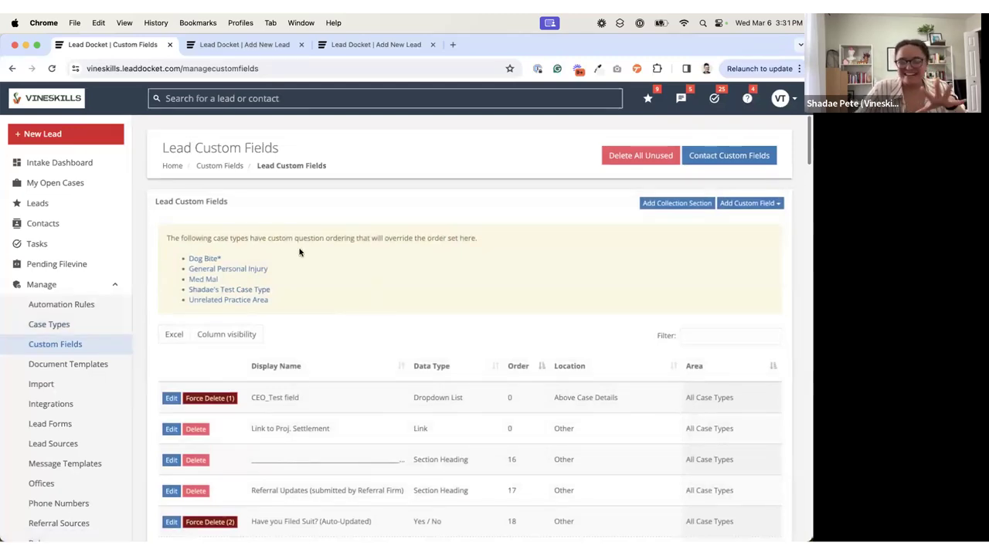
left_click(205, 258)
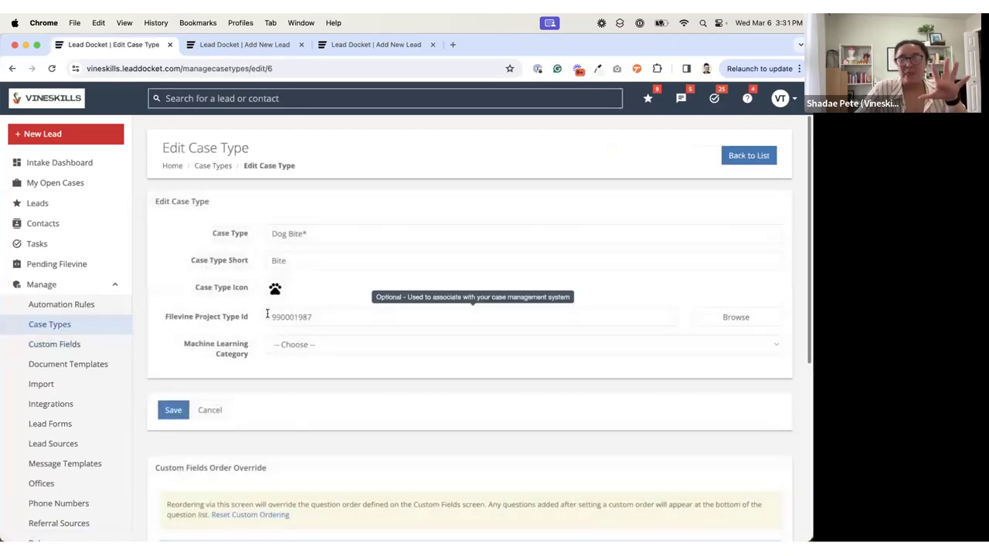
left_click(324, 227)
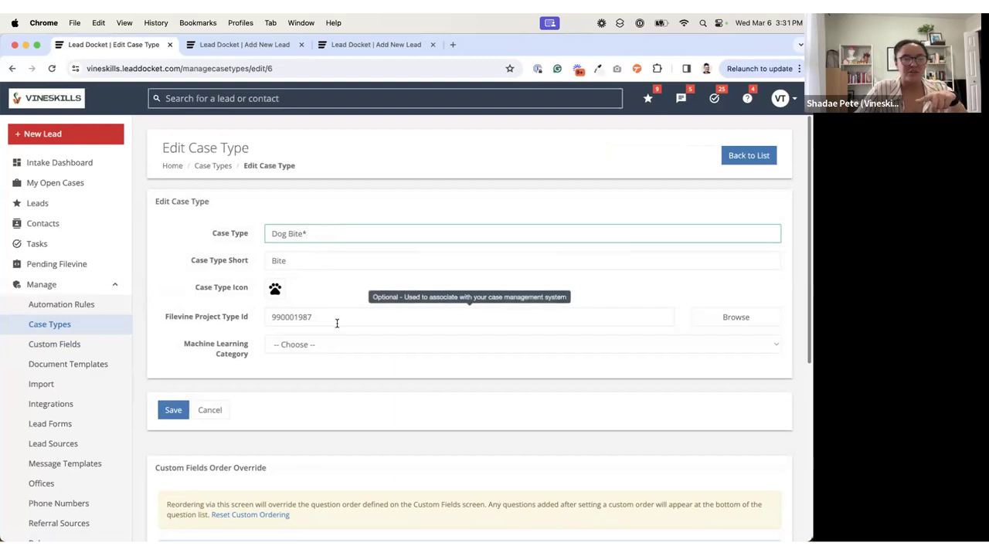
scroll(422, 276, "down", 1)
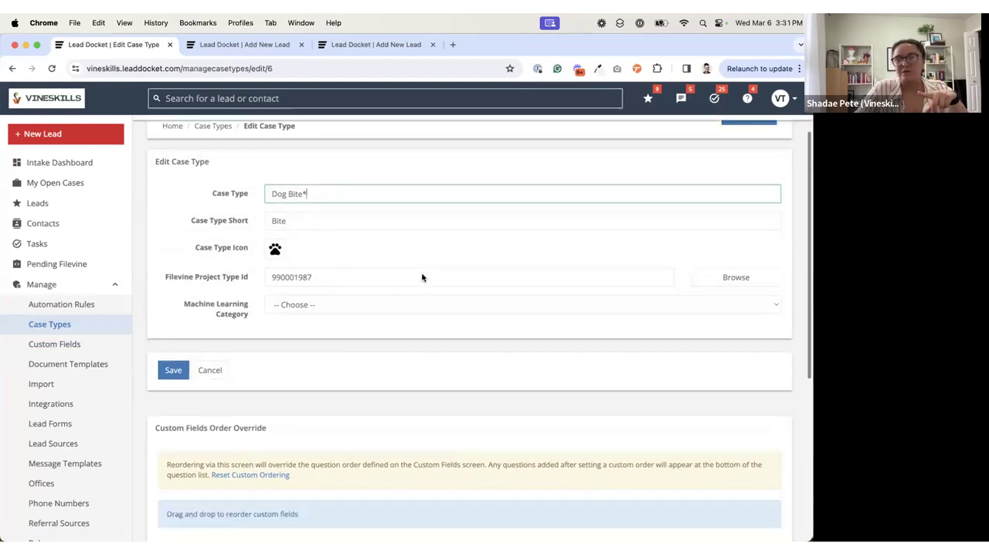
scroll(421, 277, "down", 6)
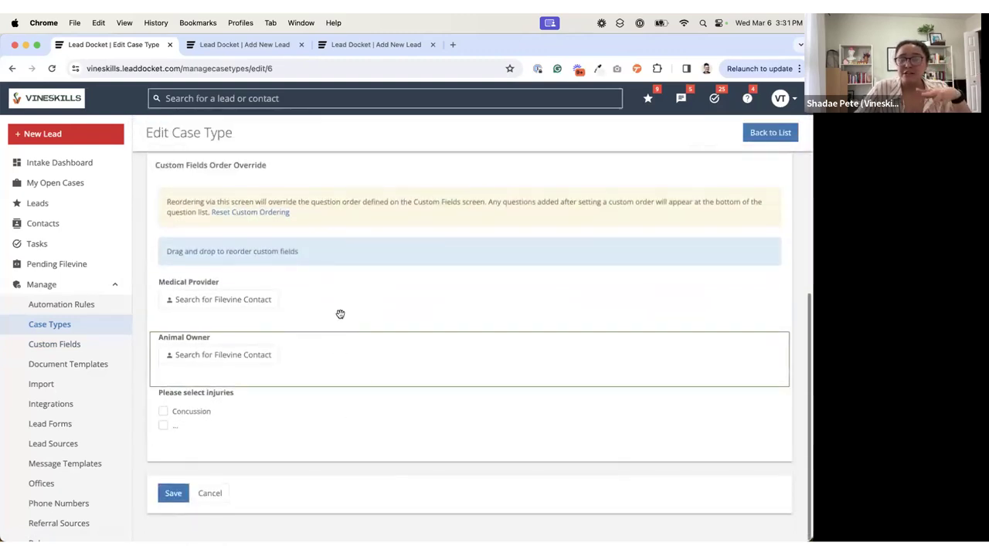
scroll(368, 250, "up", 7)
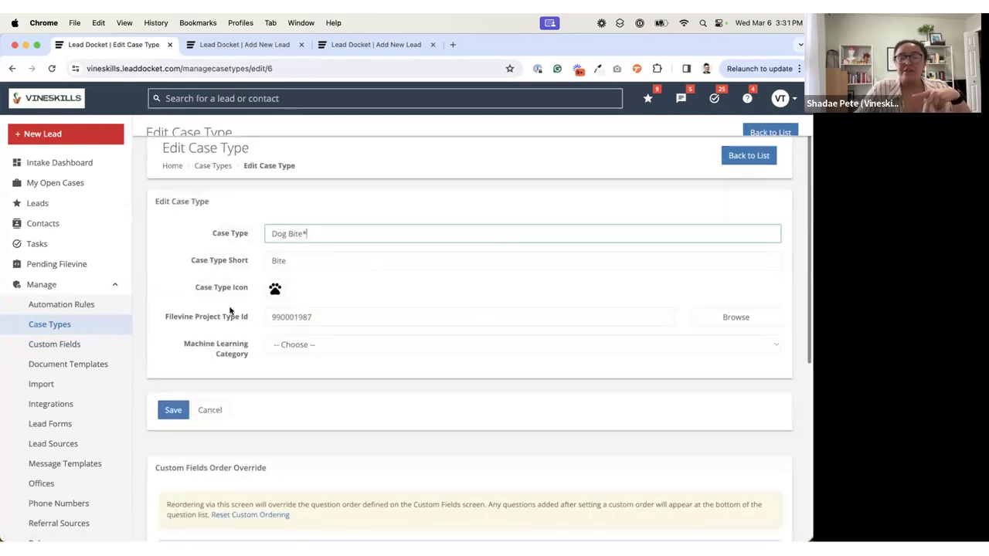
Step: Return to the Lead Custom Fields list and examine the Order values of the fields alongside the case types that override them
left_click(78, 346)
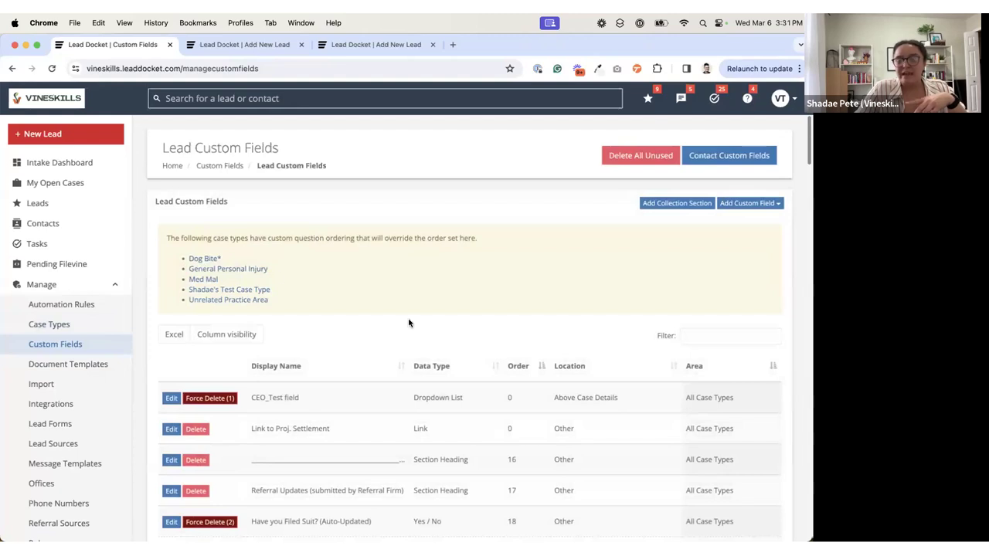
scroll(409, 323, "down", 3)
left_click_drag(507, 435, 523, 435)
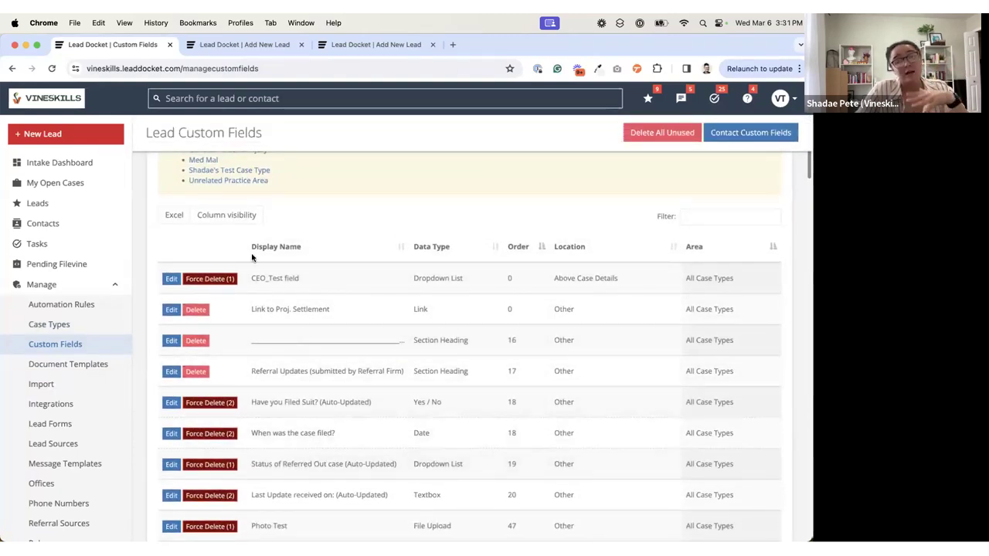
scroll(344, 298, "up", 2)
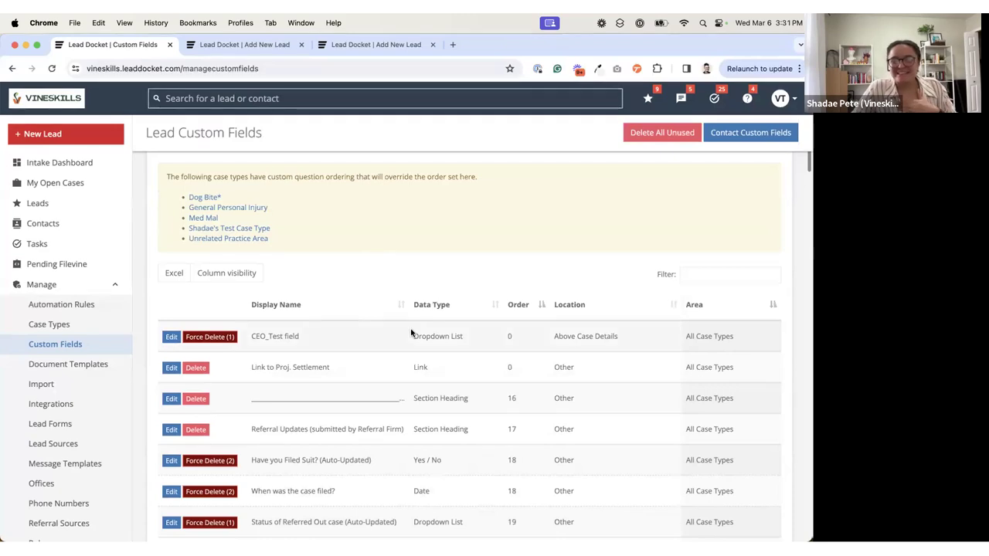
scroll(411, 333, "down", 10)
scroll(411, 334, "down", 1)
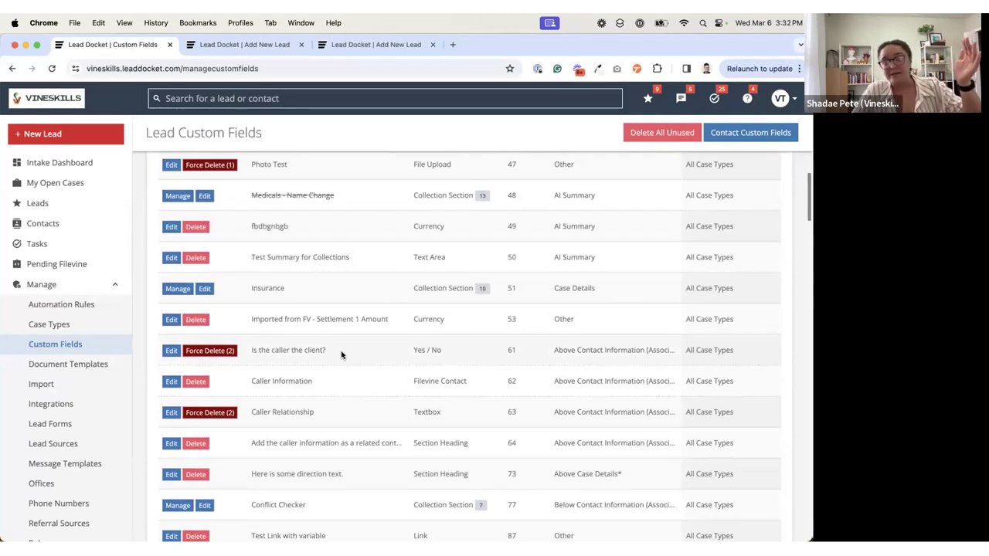
scroll(341, 354, "up", 3)
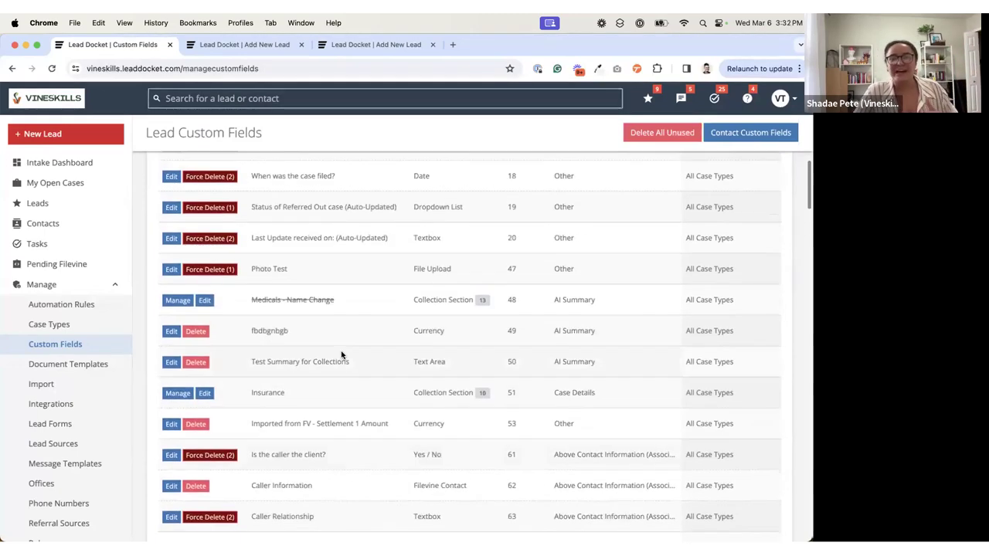
scroll(277, 263, "up", 6)
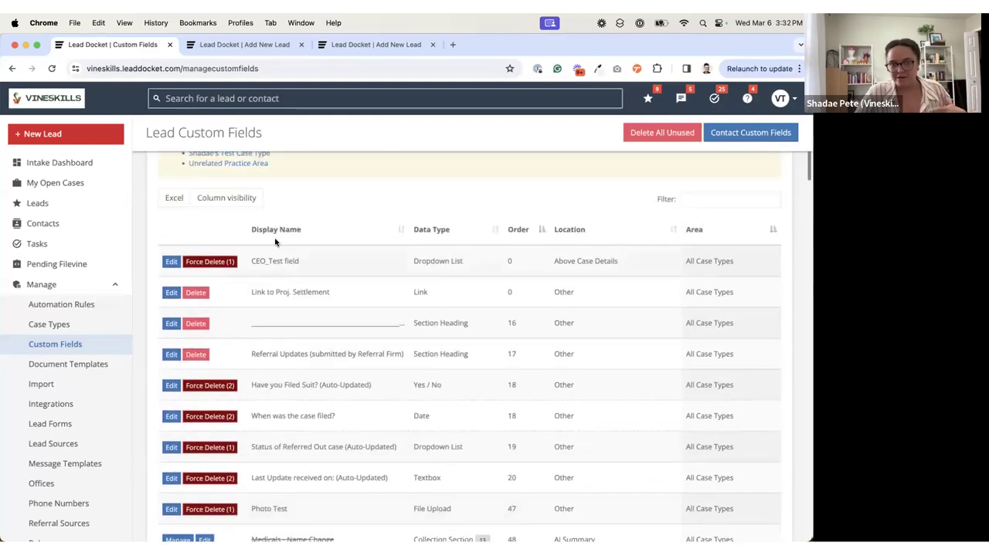
scroll(246, 179, "up", 3)
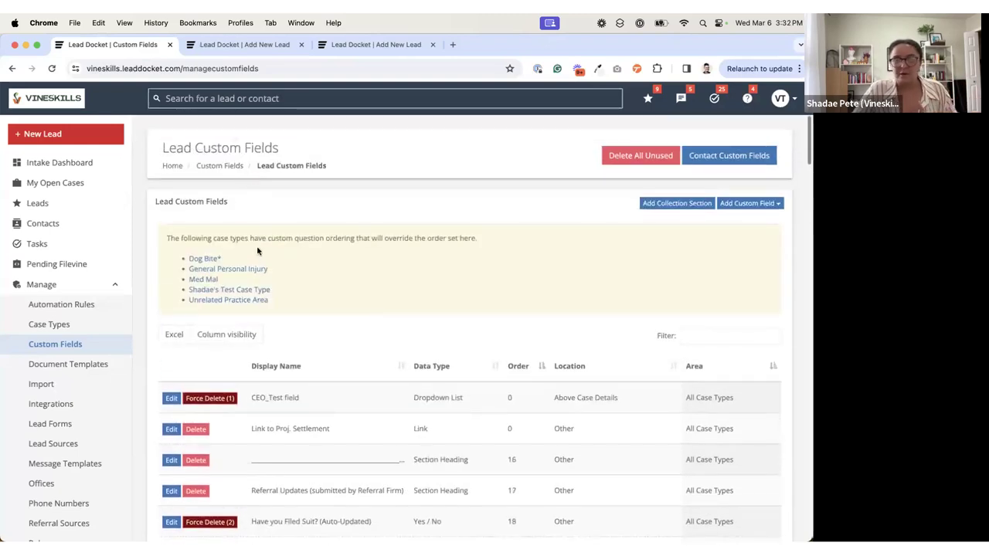
Step: Review the Dog Bite* case type's order override notice once more and return to the Lead Custom Fields list
left_click(206, 259)
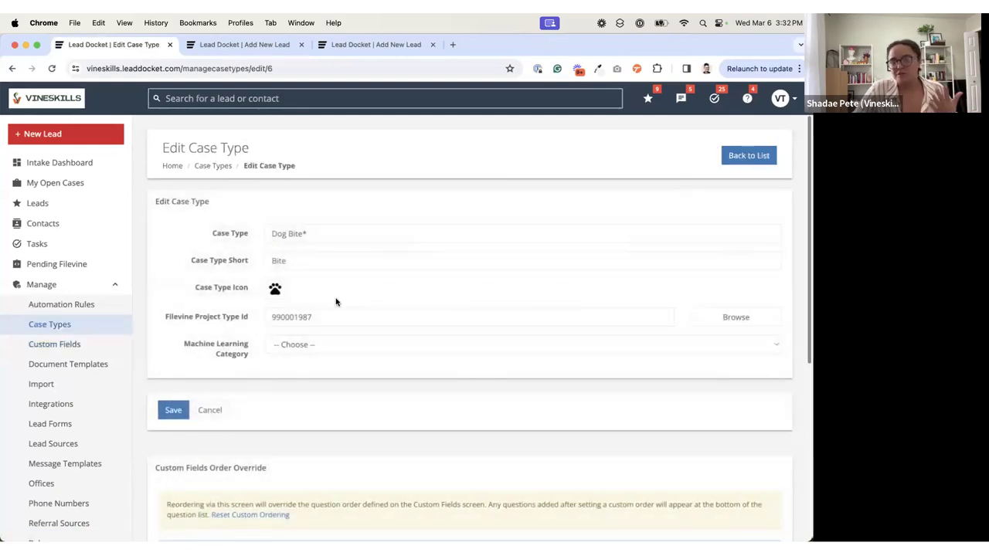
scroll(335, 298, "down", 5)
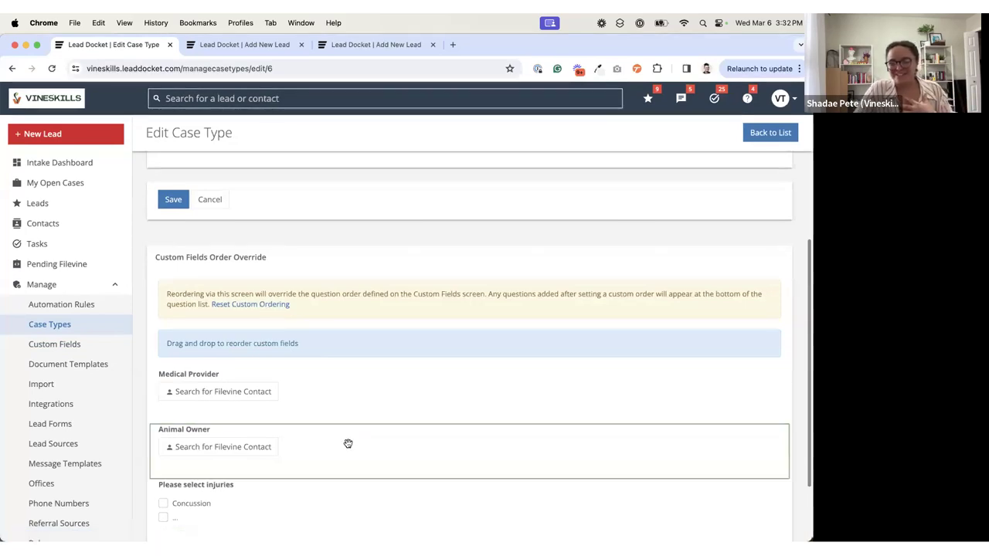
scroll(373, 316, "up", 2)
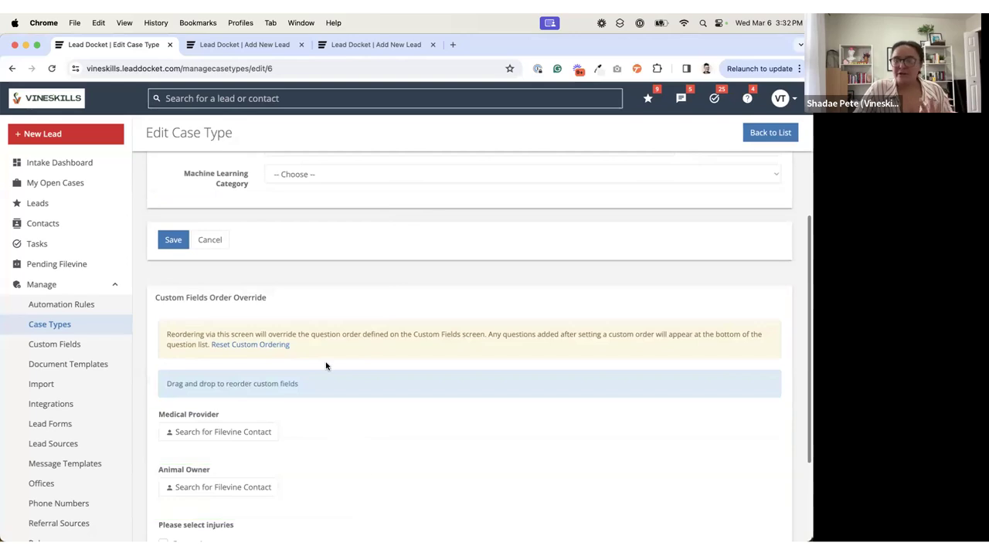
scroll(326, 363, "up", 5)
left_click(316, 242)
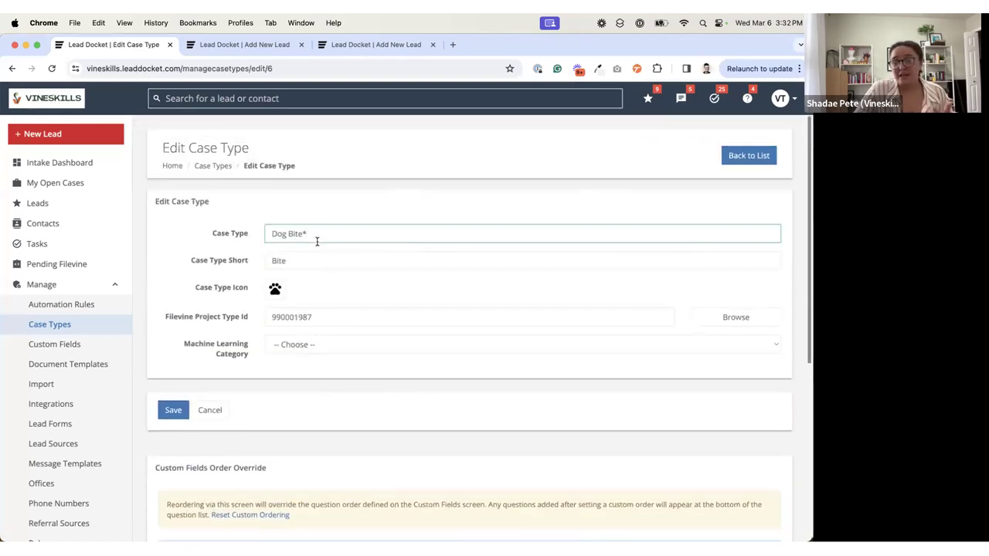
scroll(342, 382, "down", 1)
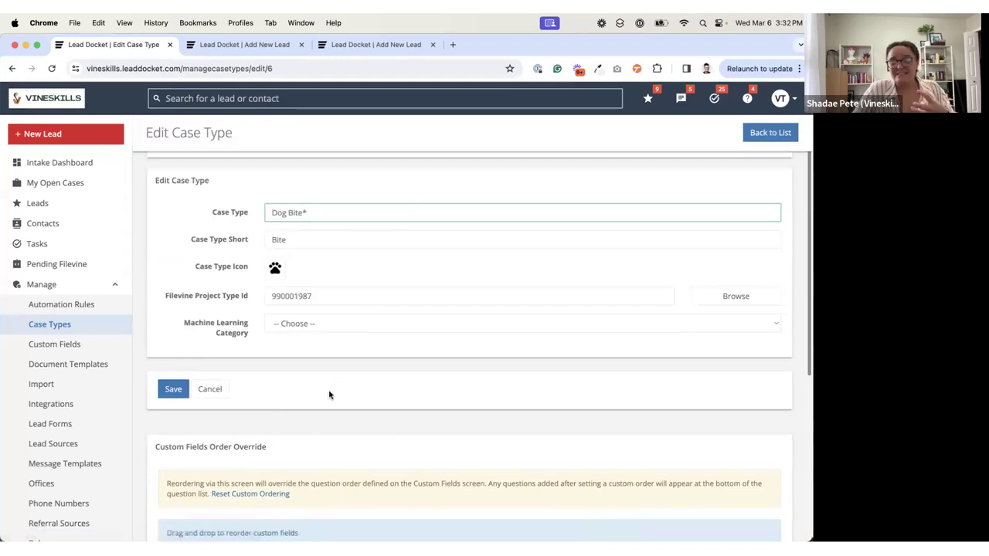
left_click(79, 351)
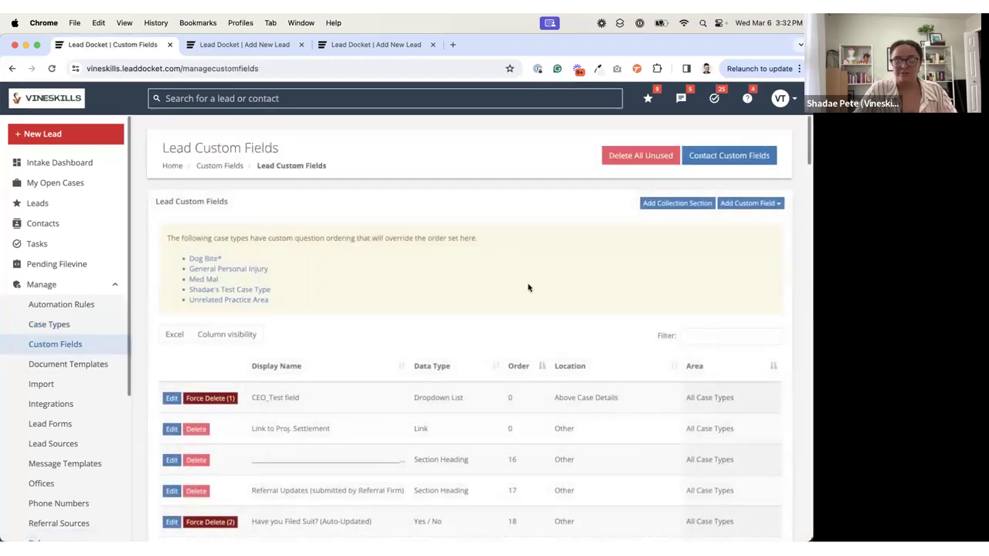
Step: Search the custom fields list for "at fault" and compare the Order of "Did the person at fault have insurance?" and "What was the insurance"
scroll(436, 458, "down", 3)
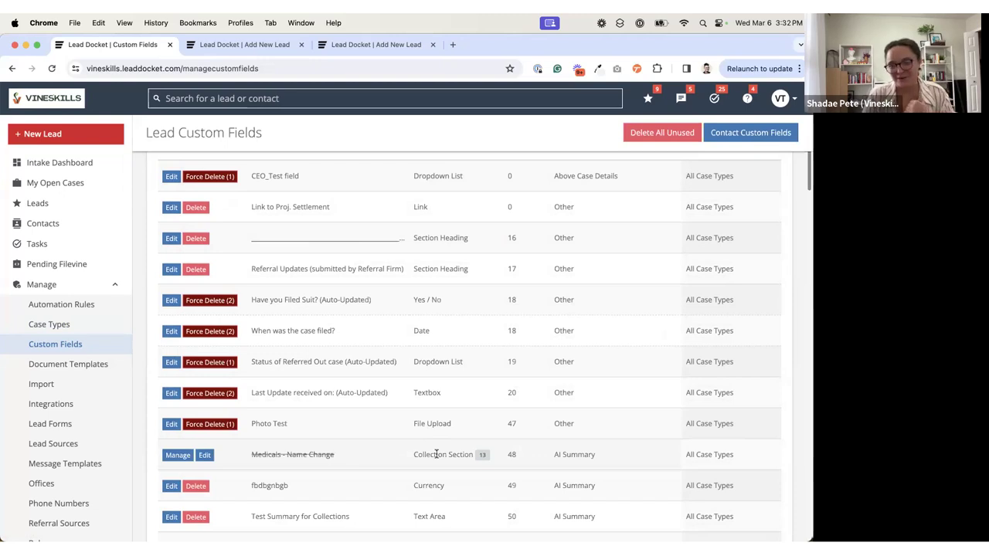
scroll(549, 345, "up", 5)
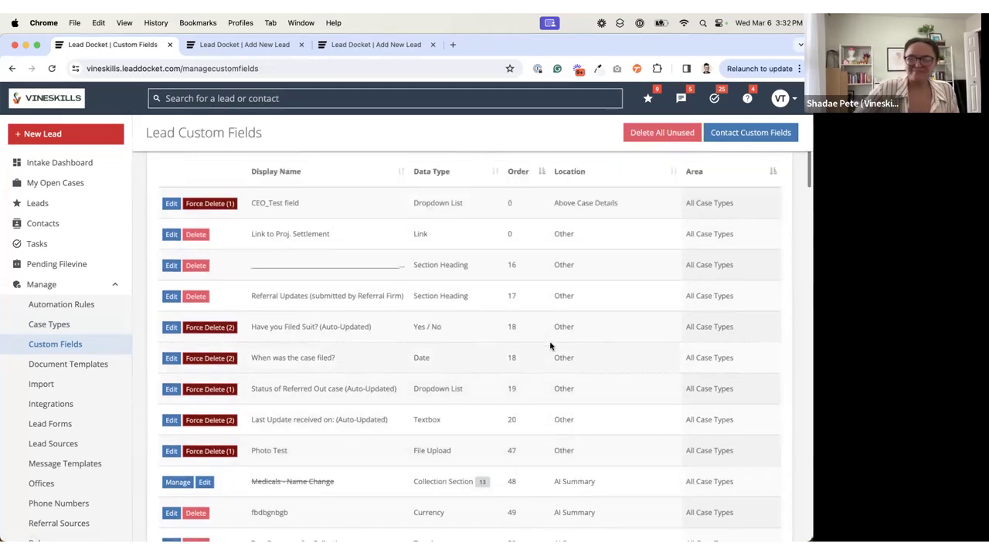
scroll(539, 374, "down", 10)
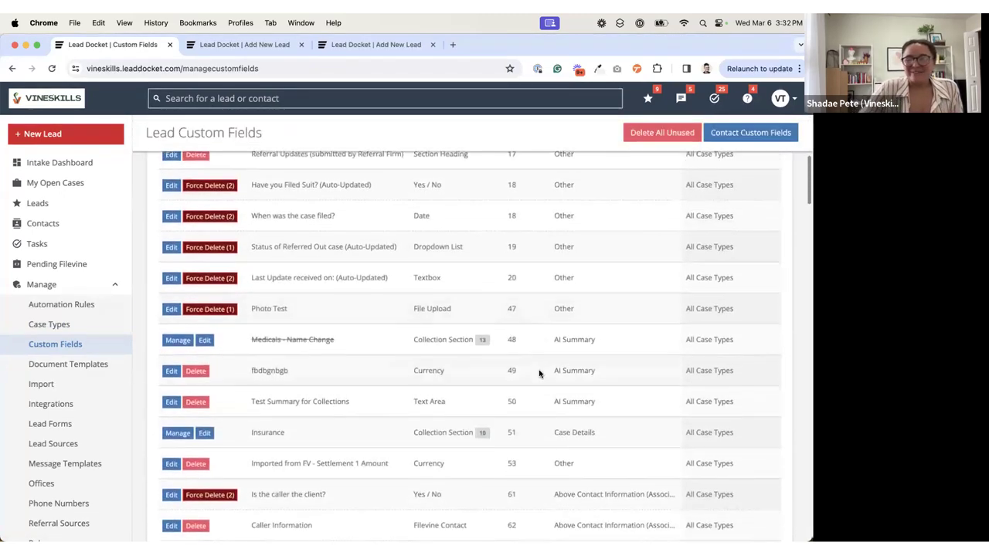
scroll(539, 374, "down", 15)
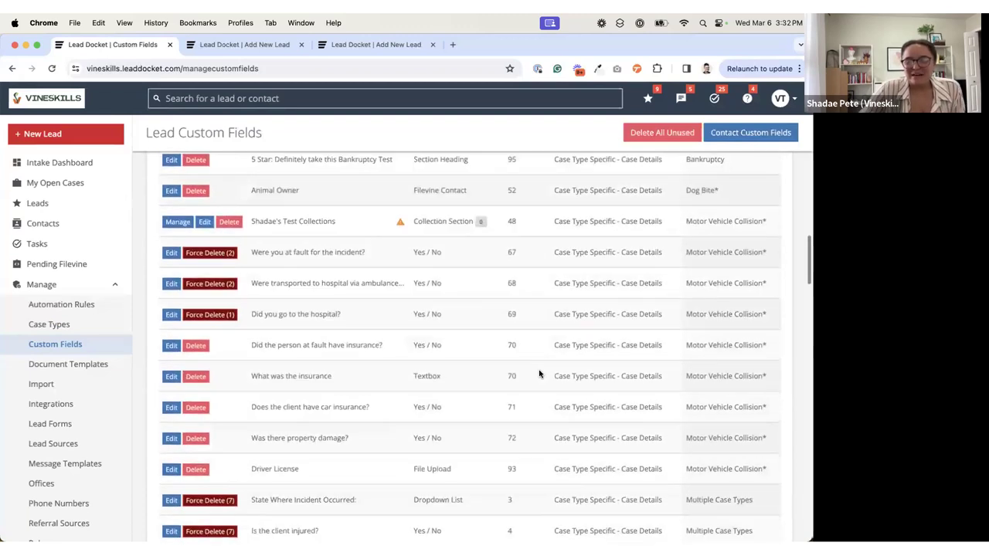
scroll(505, 344, "up", 20)
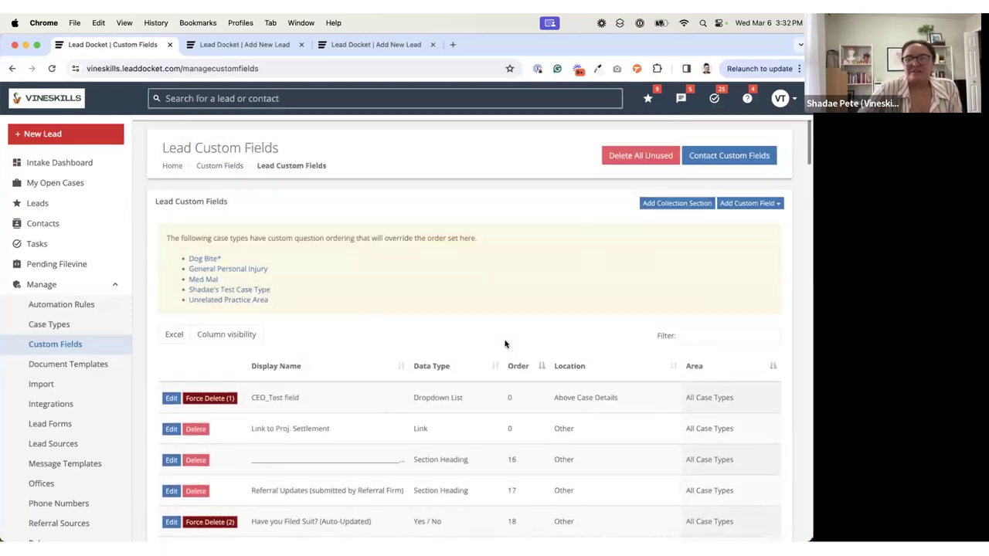
key("super+f")
type("at fault")
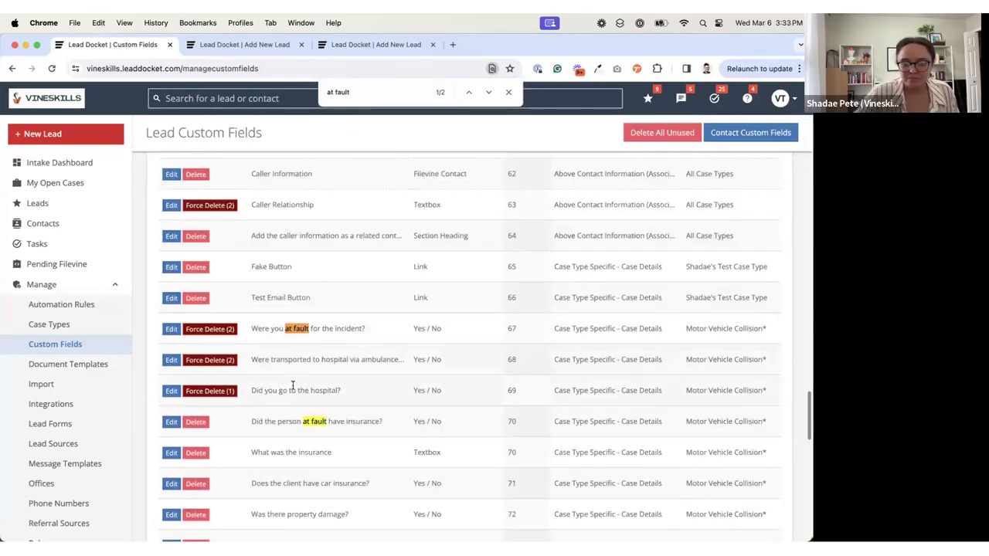
left_click_drag(271, 453, 334, 456)
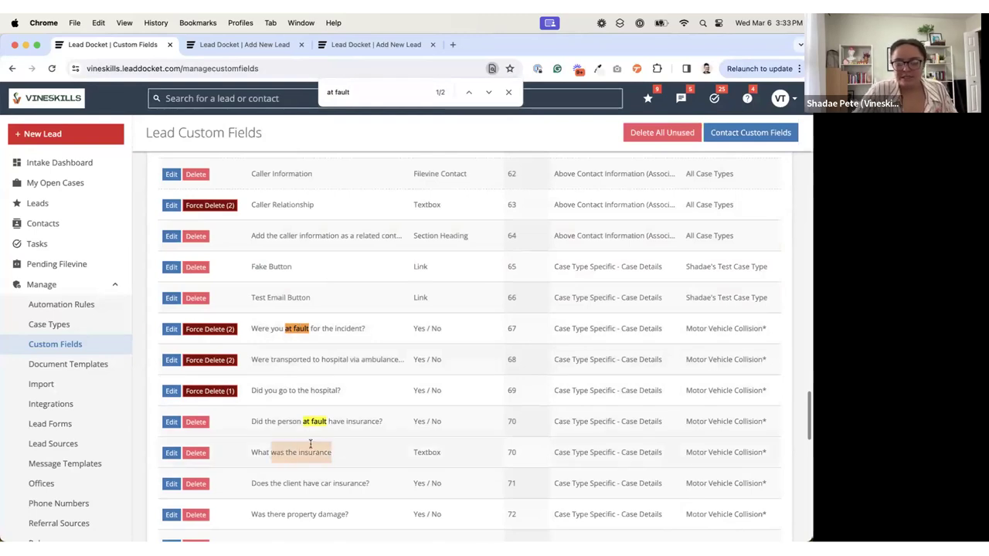
left_click_drag(256, 423, 380, 424)
left_click_drag(507, 421, 519, 453)
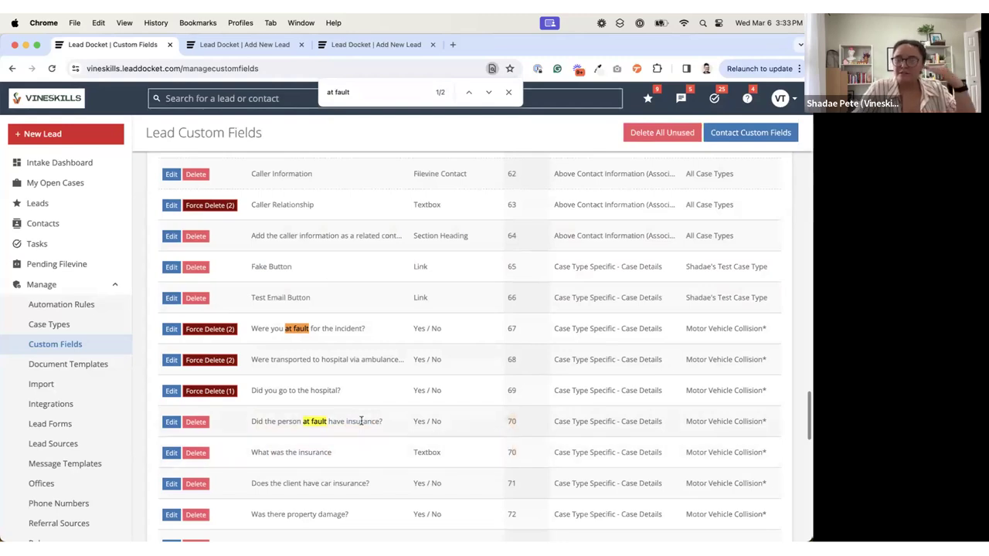
Step: Check both open Add Lead forms for where the questions about fault and insurance are placed
left_click(266, 47)
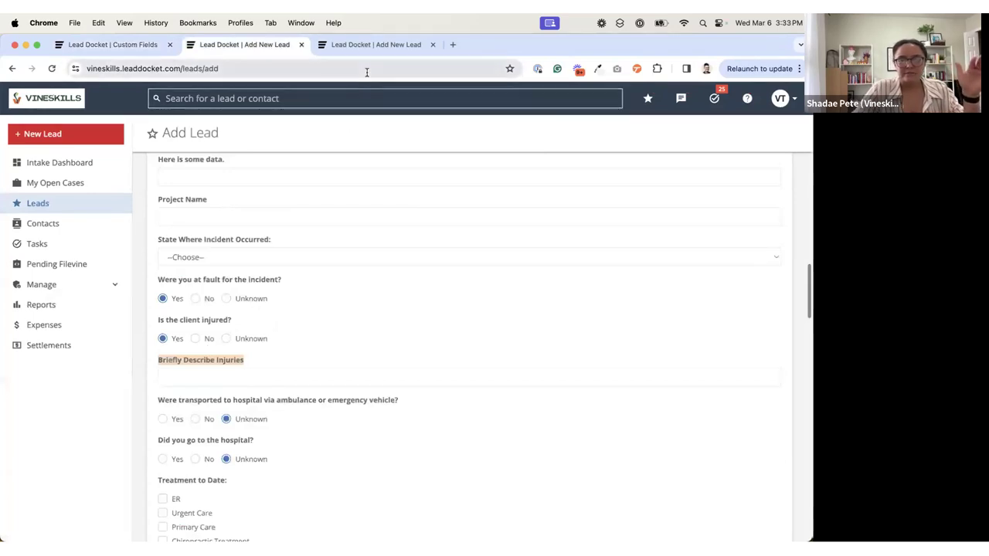
left_click(389, 51)
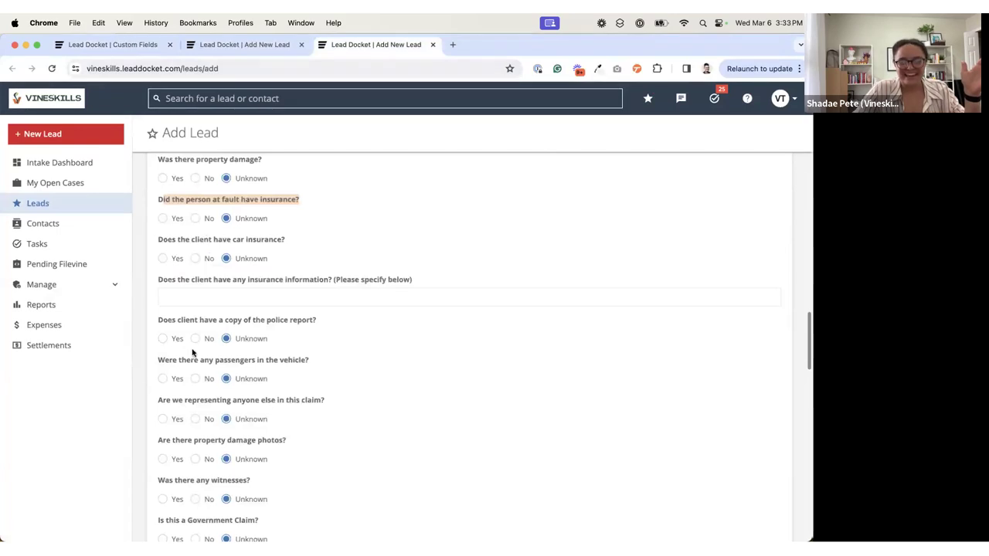
scroll(180, 324, "down", 1)
scroll(180, 323, "up", 4)
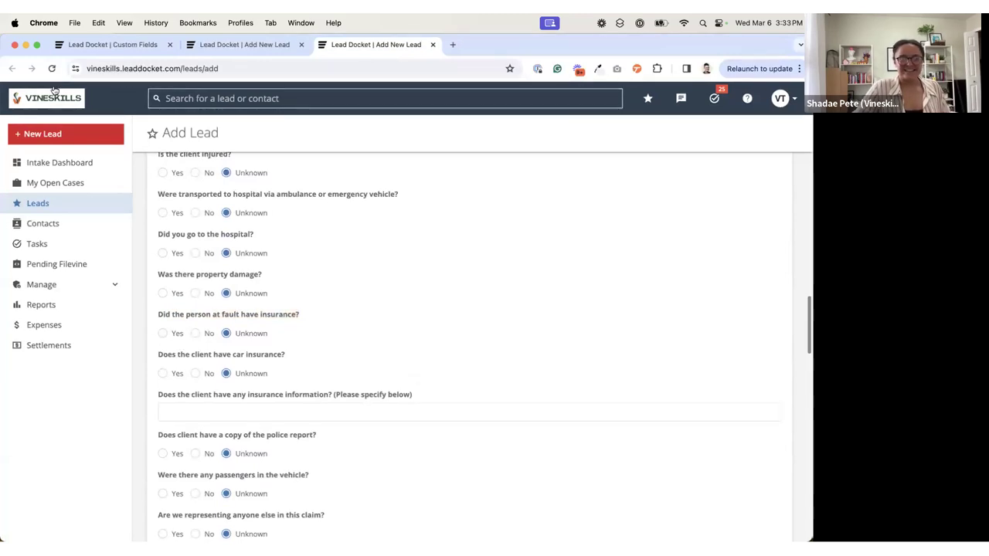
Step: Start a fresh new lead, discarding the unsaved form, and set its case type to Motor Vehicle Collision*
left_click(58, 141)
left_click(445, 236)
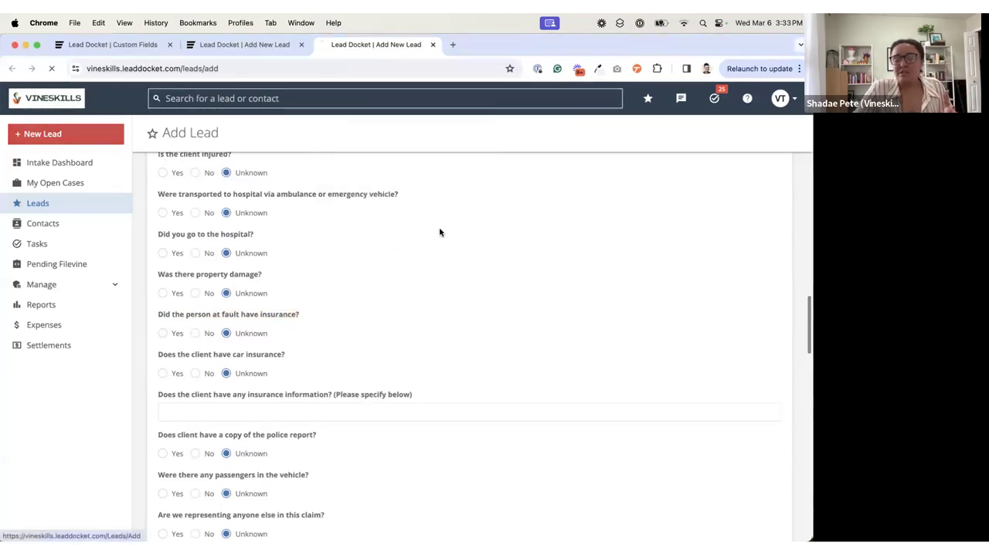
scroll(376, 327, "down", 15)
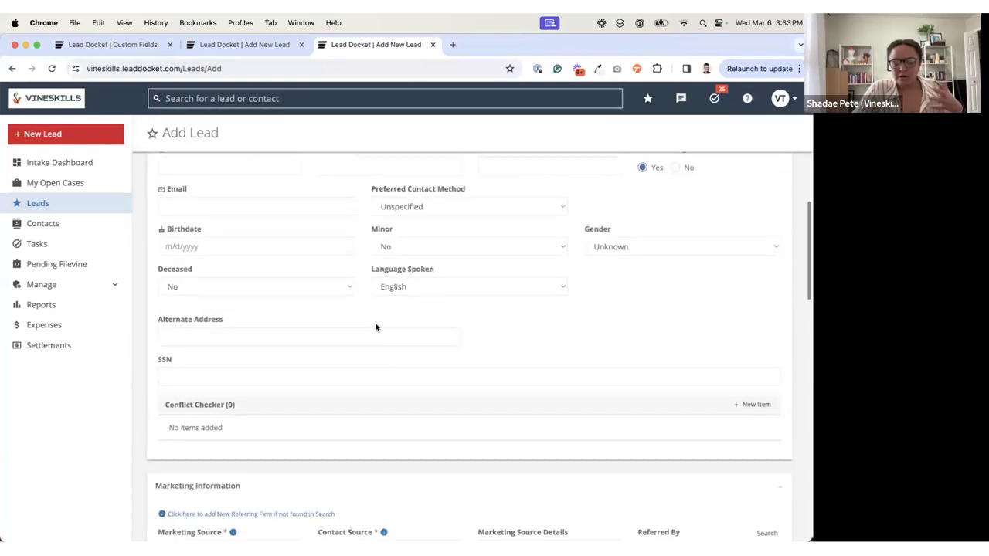
scroll(323, 312, "down", 1)
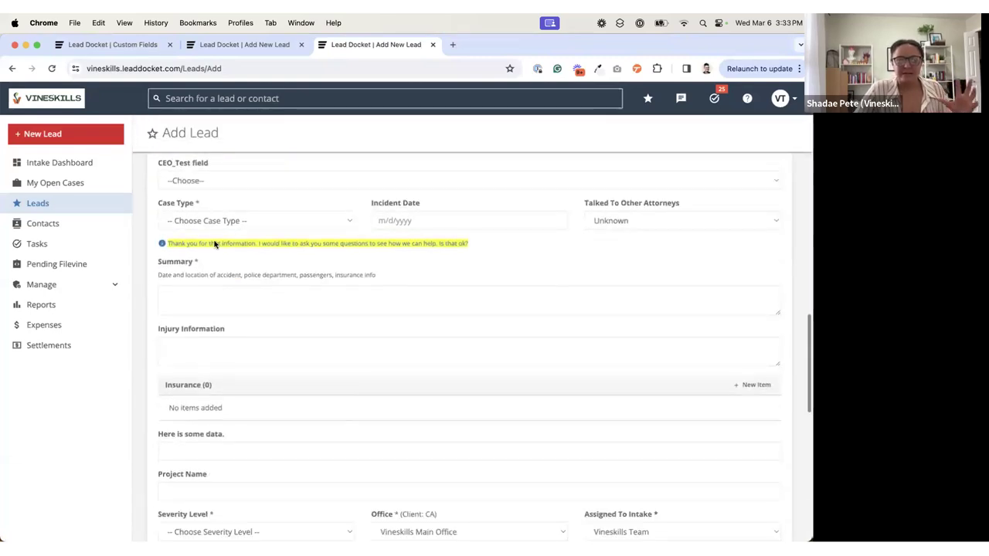
left_click(214, 222)
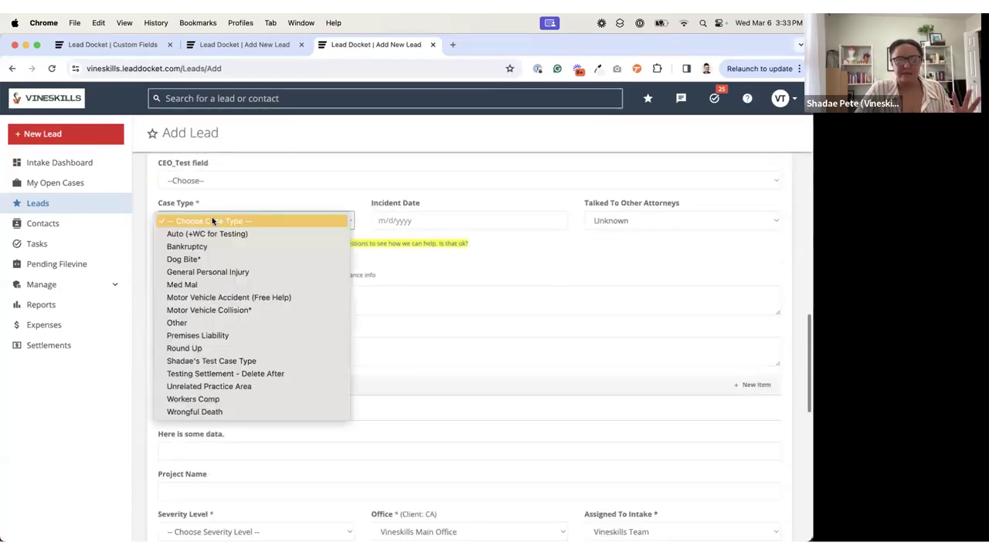
left_click(238, 310)
Step: Search the lead form for "what was" and examine how the "What was the insurance" question sits relative to the at-fault insurance question
scroll(238, 311, "down", 10)
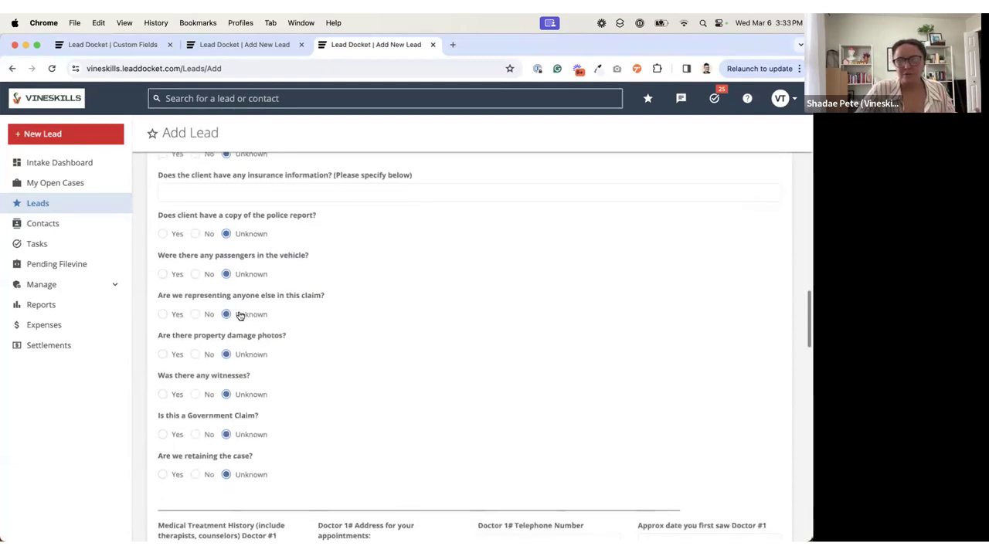
scroll(239, 315, "up", 2)
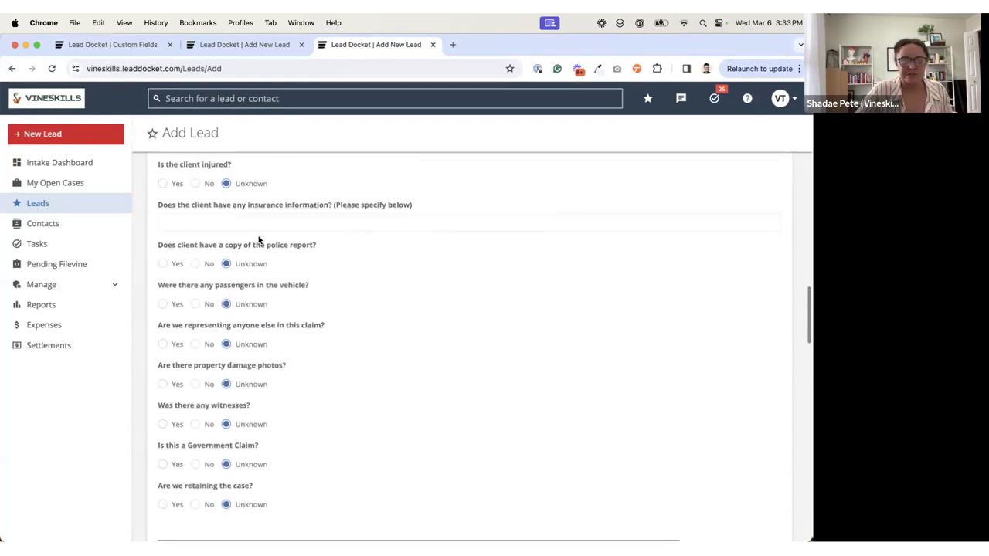
key("super+f")
type("what was")
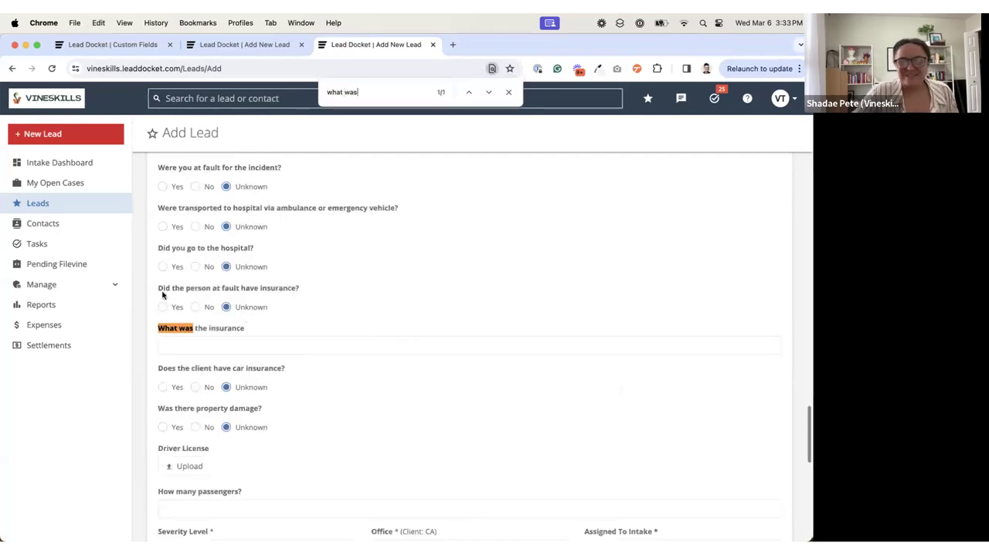
left_click_drag(165, 296, 276, 292)
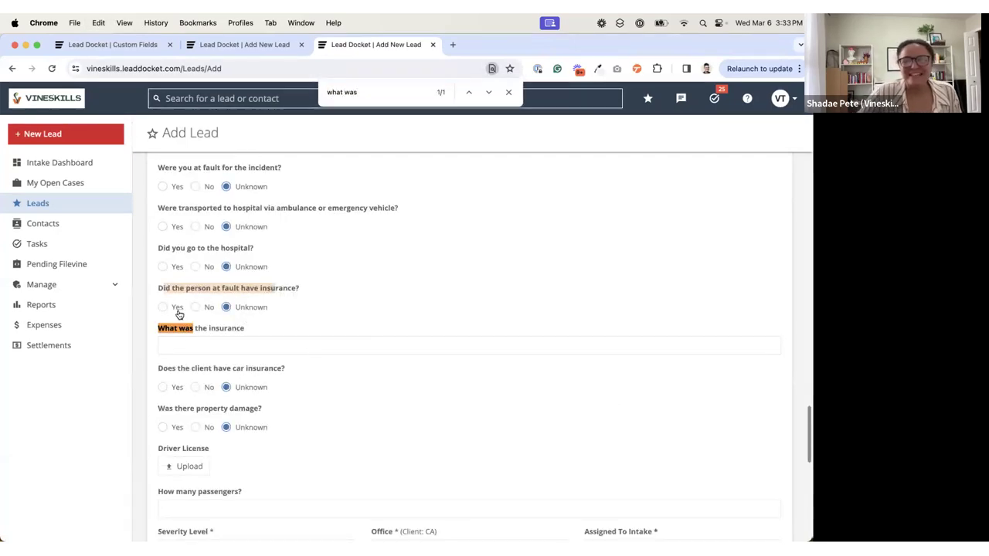
left_click(225, 349)
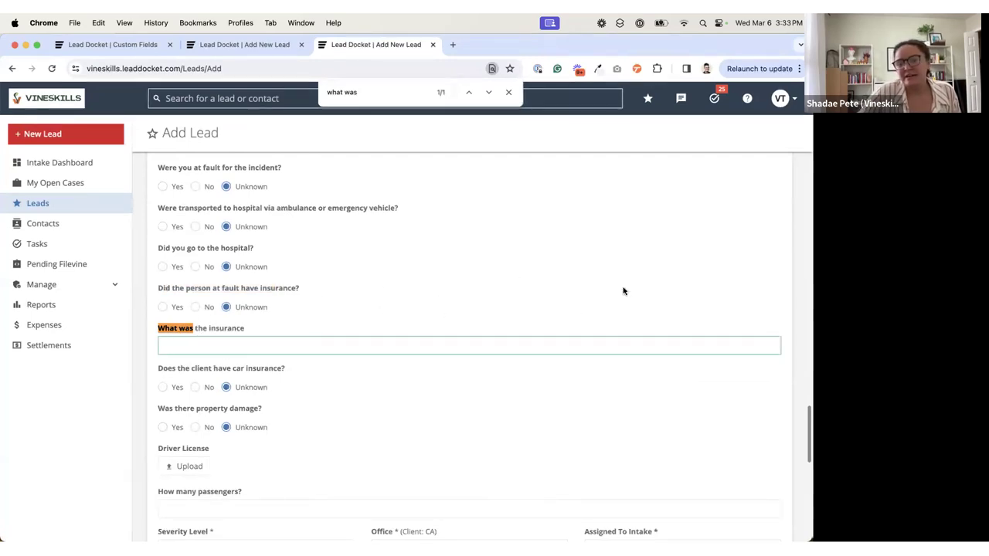
Step: Close the older Add Lead form without saving, and compare the insurance questions between the custom fields list and the remaining lead form
left_click(221, 47)
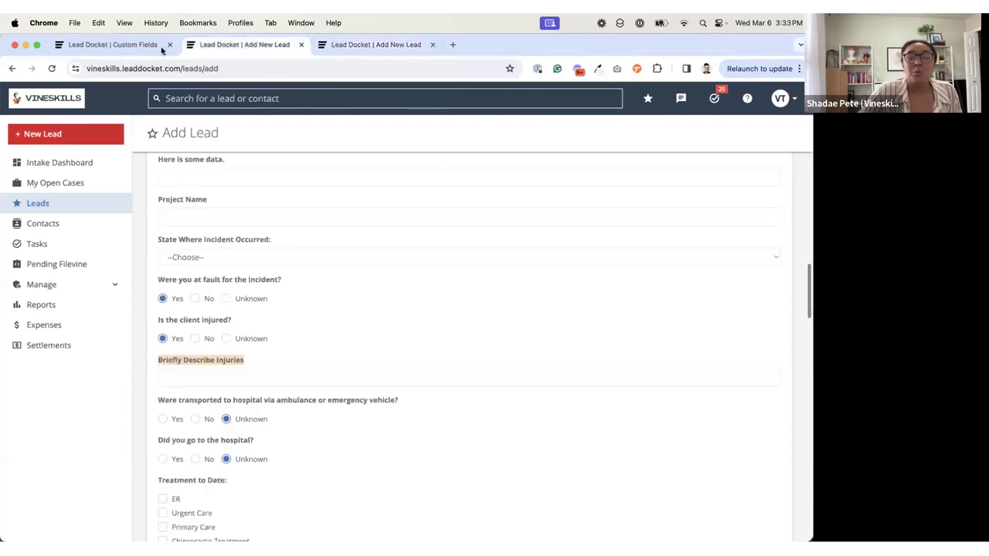
left_click(161, 47)
left_click(301, 45)
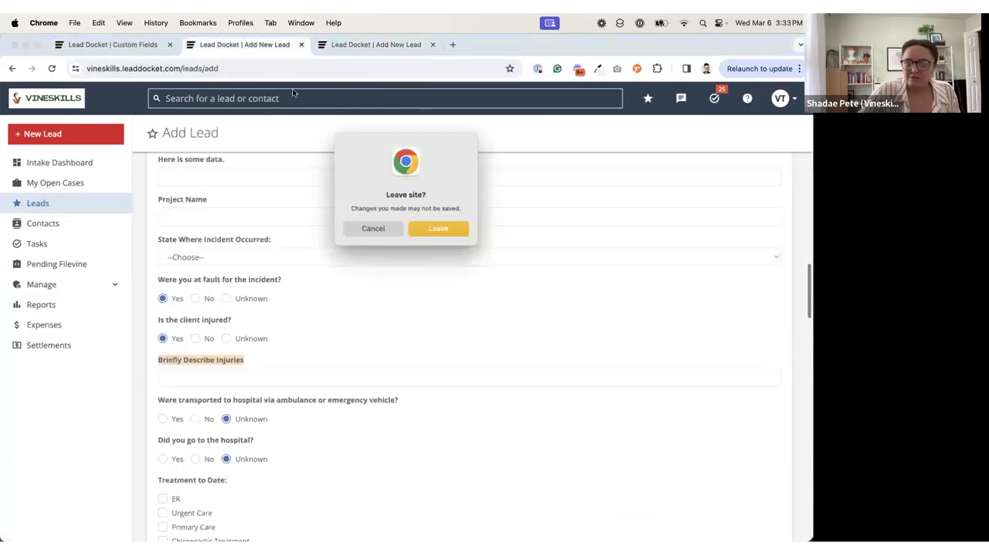
left_click(436, 228)
left_click(96, 45)
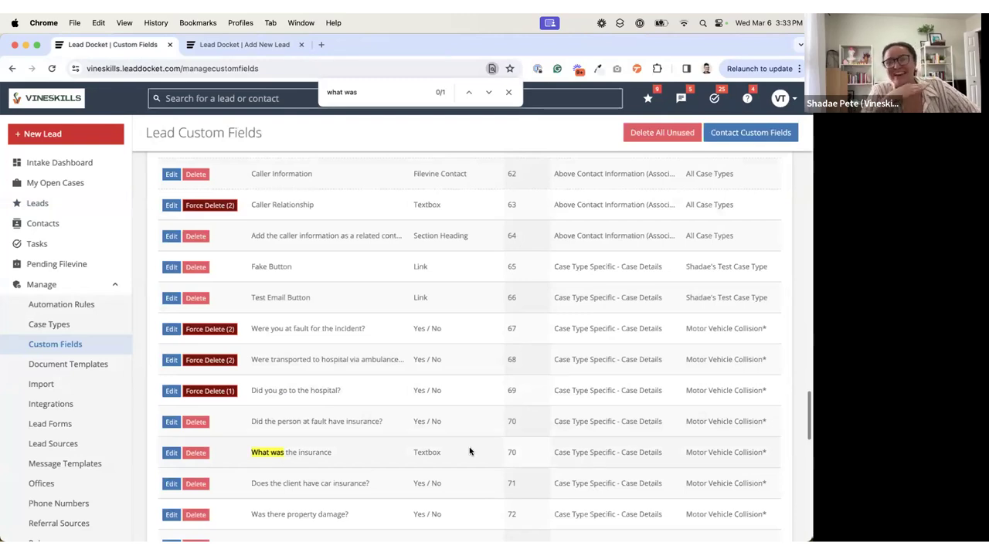
left_click(240, 45)
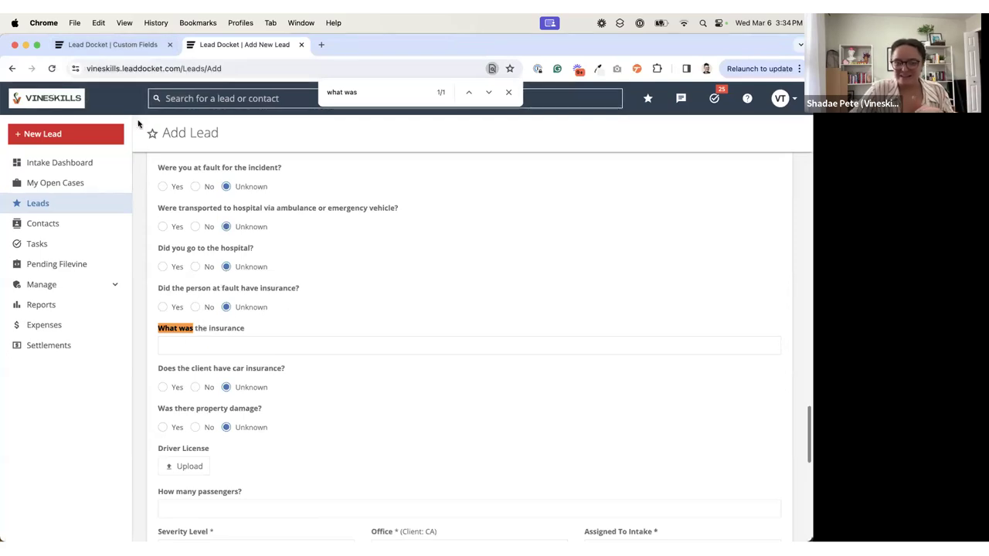
Step: Set Columns Wide to 6 of 12 for the "Did the person at fault have insurance?" custom field and save it
left_click(128, 45)
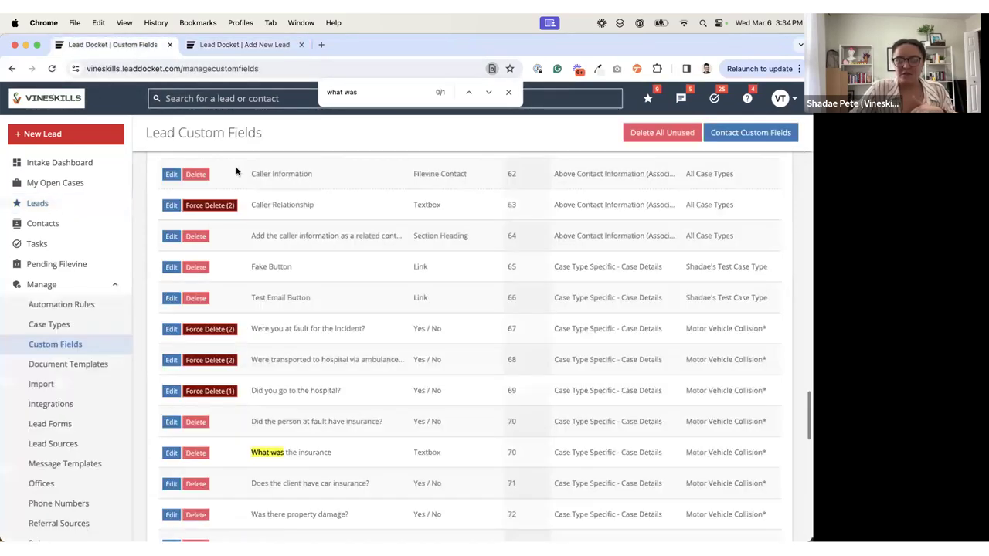
left_click(171, 423)
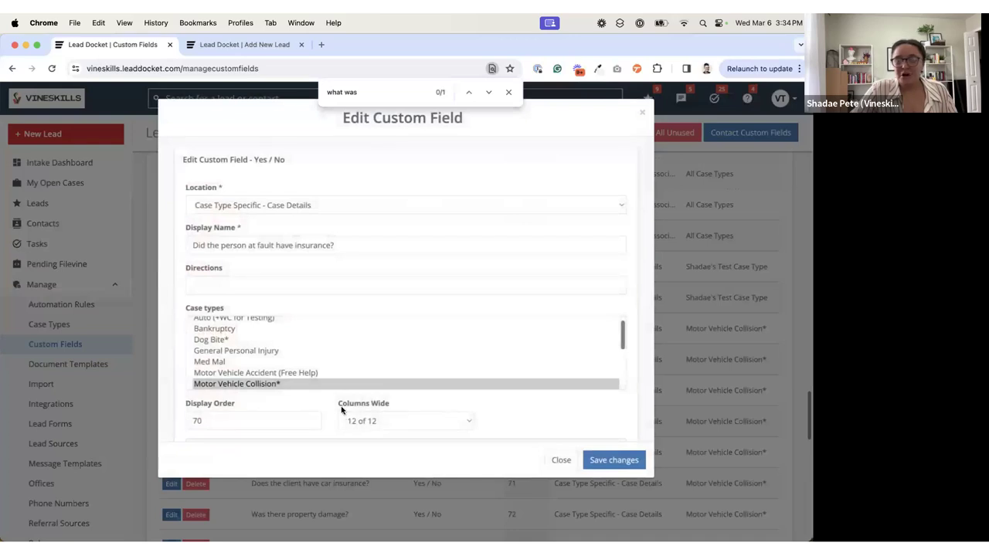
left_click_drag(341, 409, 374, 410)
left_click_drag(244, 407, 177, 405)
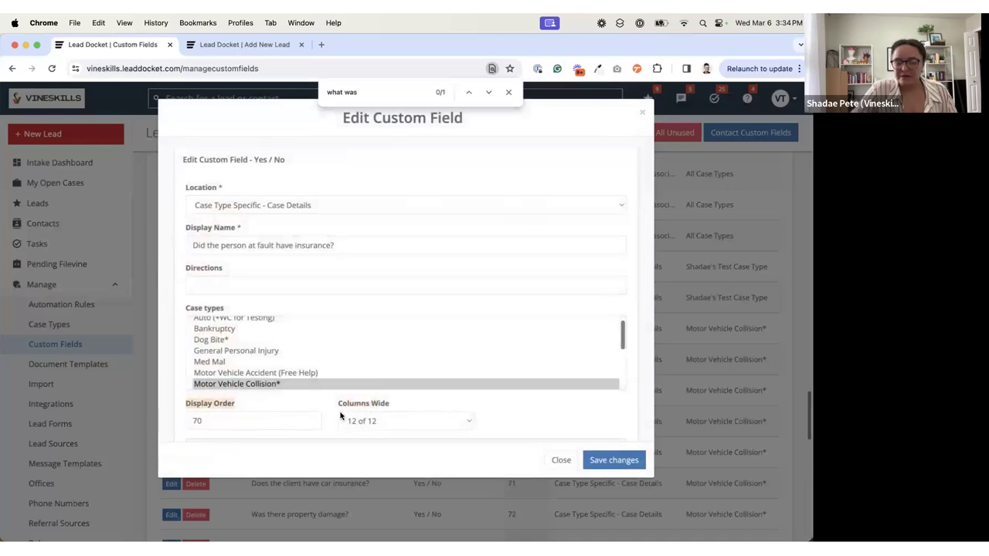
left_click(377, 419)
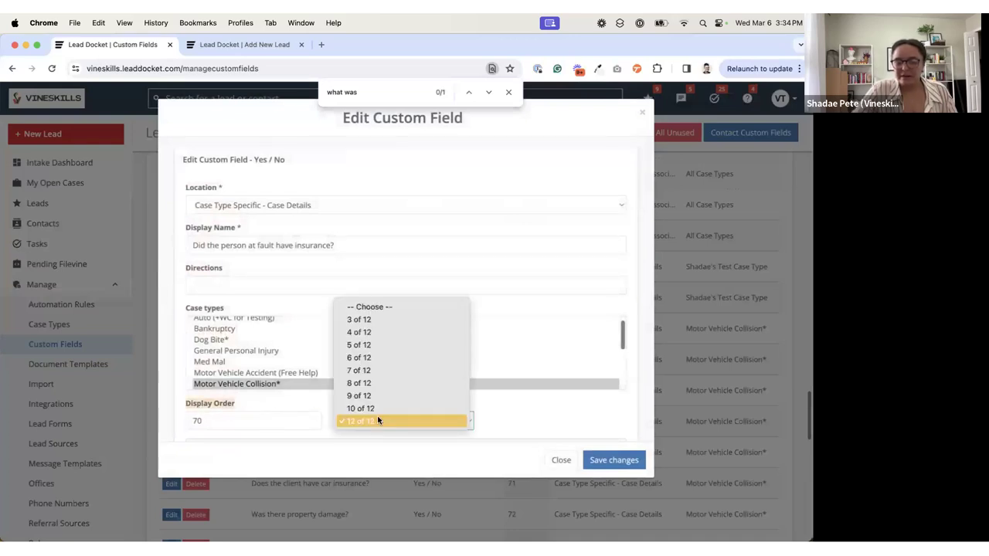
left_click(376, 356)
left_click(627, 466)
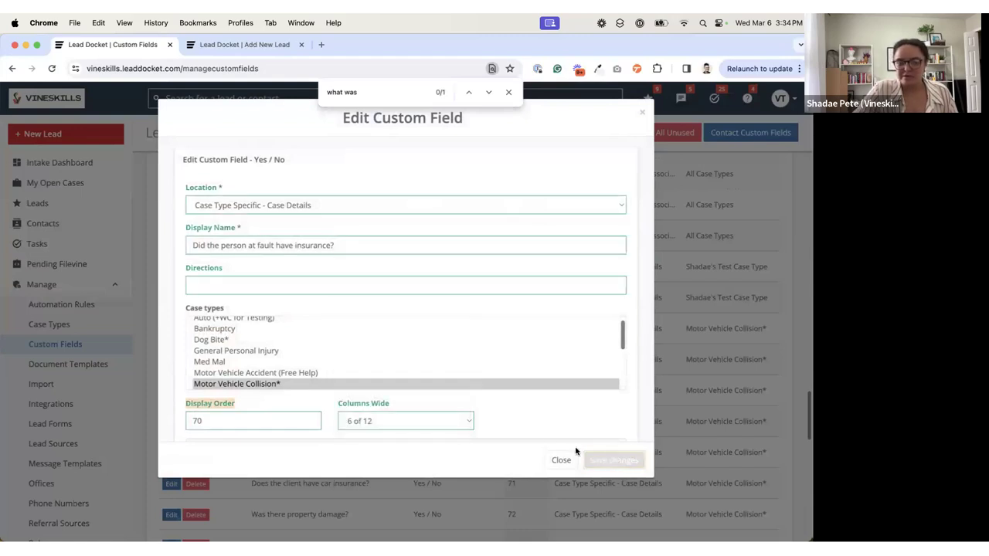
Step: Reduce the Columns Wide setting of the "What was the insurance" custom field and save the change
left_click(172, 453)
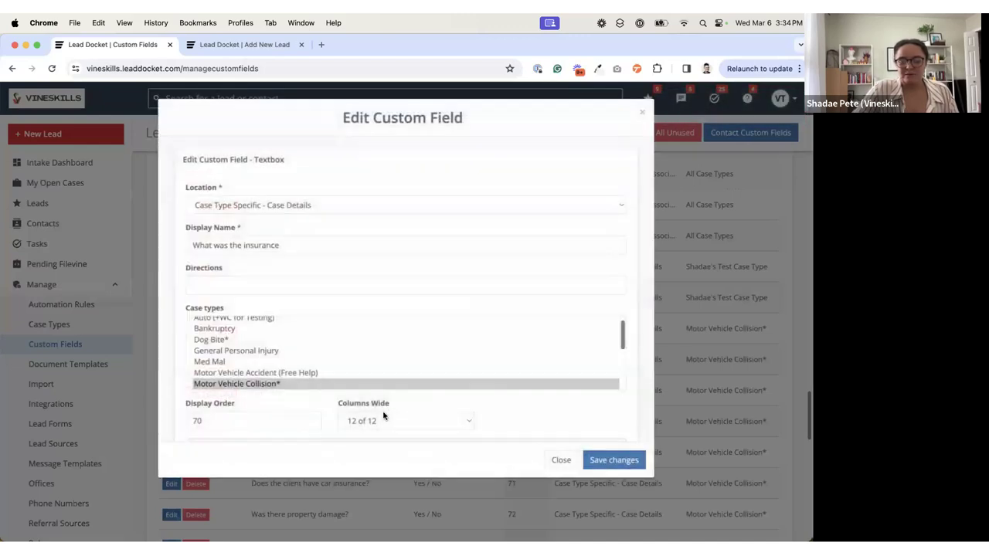
left_click(386, 416)
left_click(384, 358)
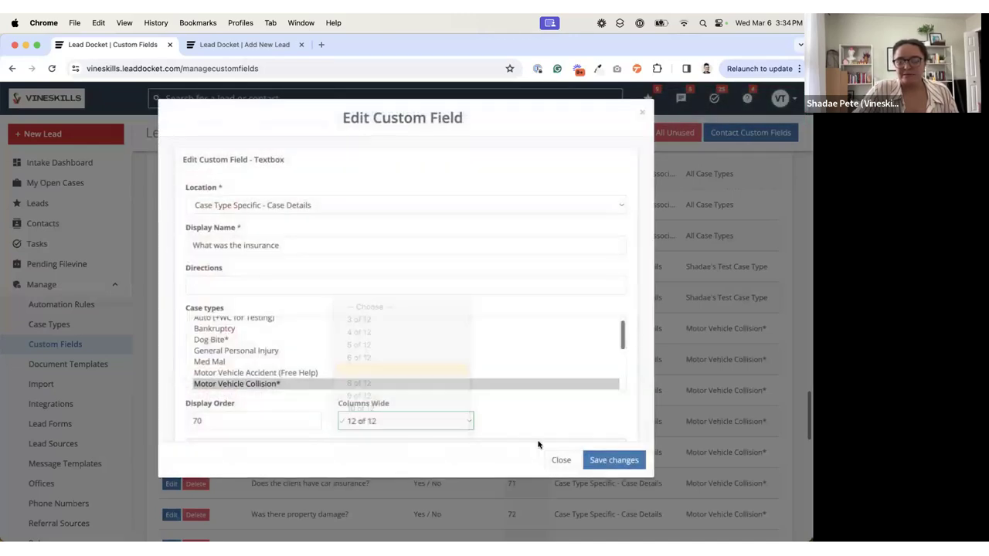
left_click(612, 463)
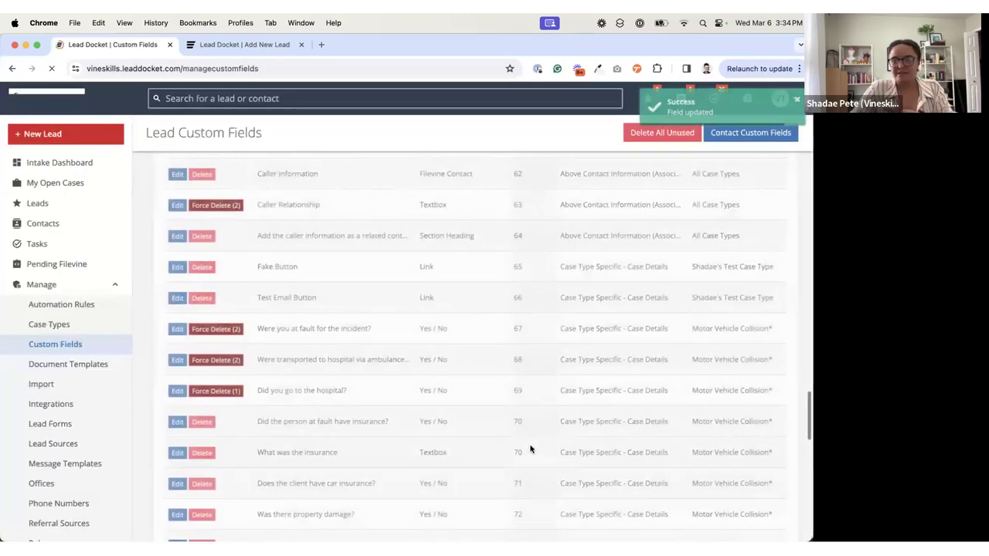
Step: Reload the Add Lead form, discarding its unsaved entries, and choose Motor Vehicle Collision* as the case type
left_click(249, 47)
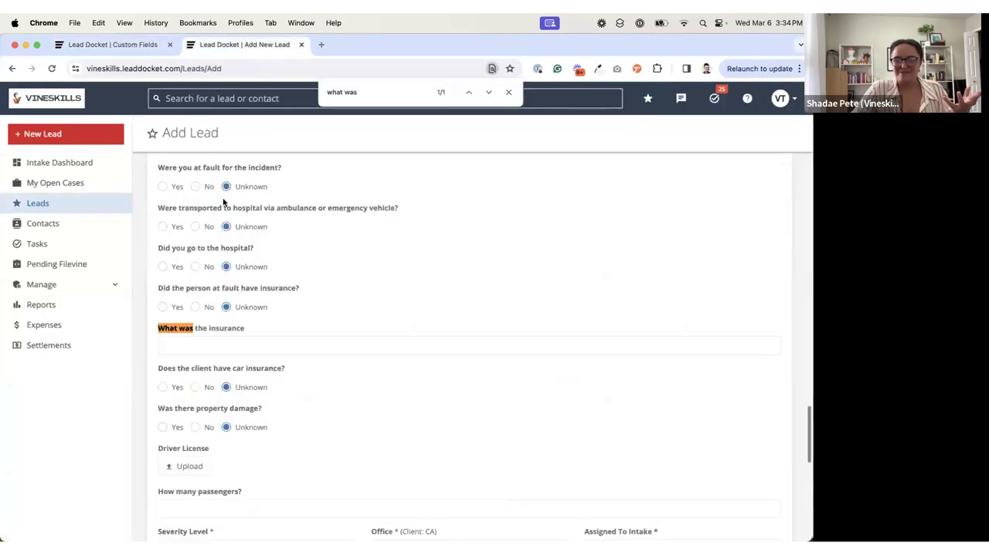
left_click(54, 68)
left_click(439, 228)
scroll(300, 287, "down", 10)
left_click(216, 408)
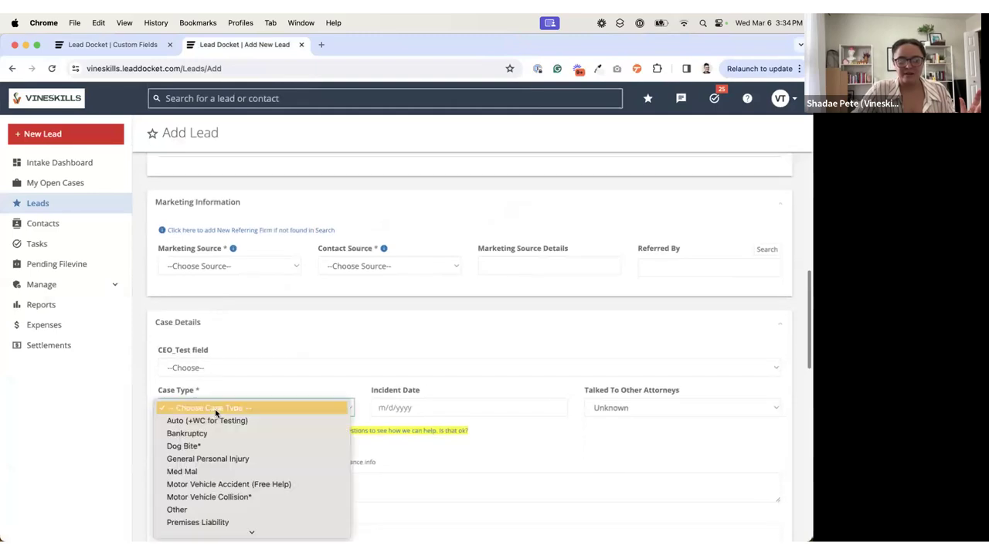
left_click(209, 498)
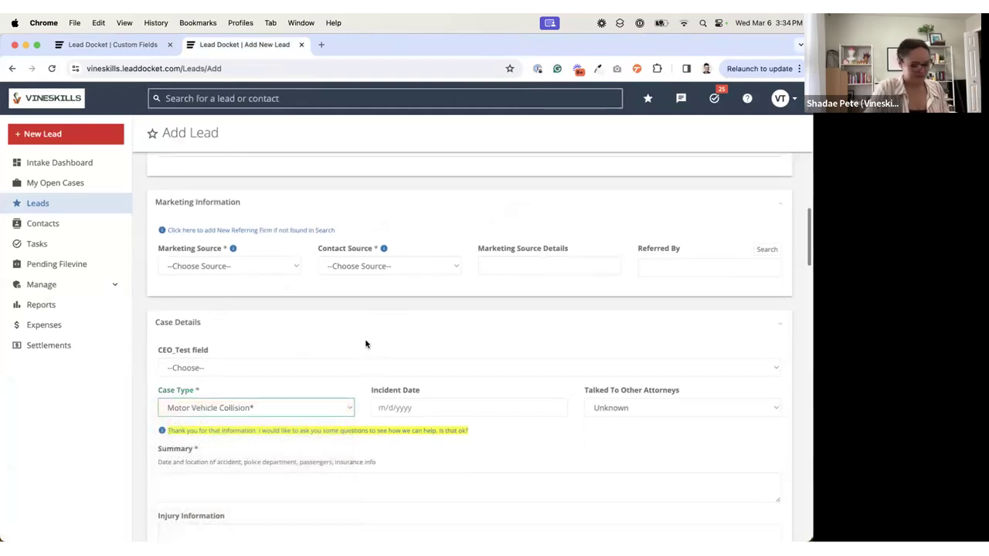
Step: Find "what was the" on the Add Lead form and compare the placement of the at-fault insurance question and "What was the insurance"
key("super+f")
type("what was the")
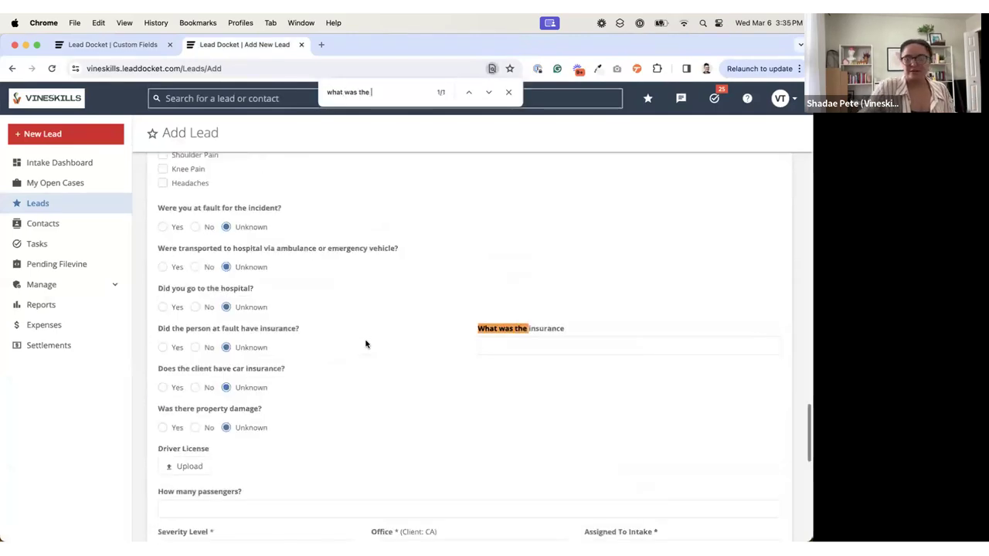
left_click_drag(160, 330, 299, 331)
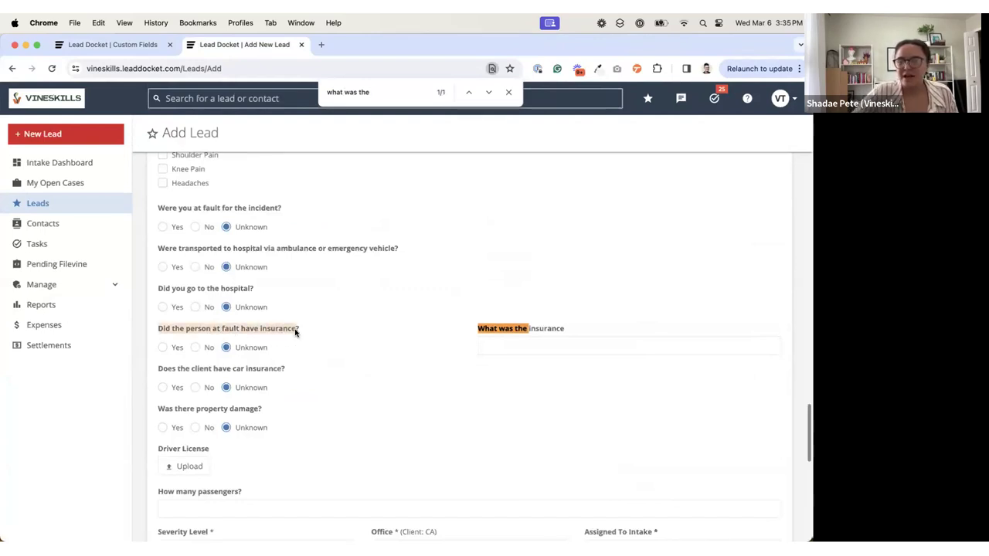
left_click(482, 331)
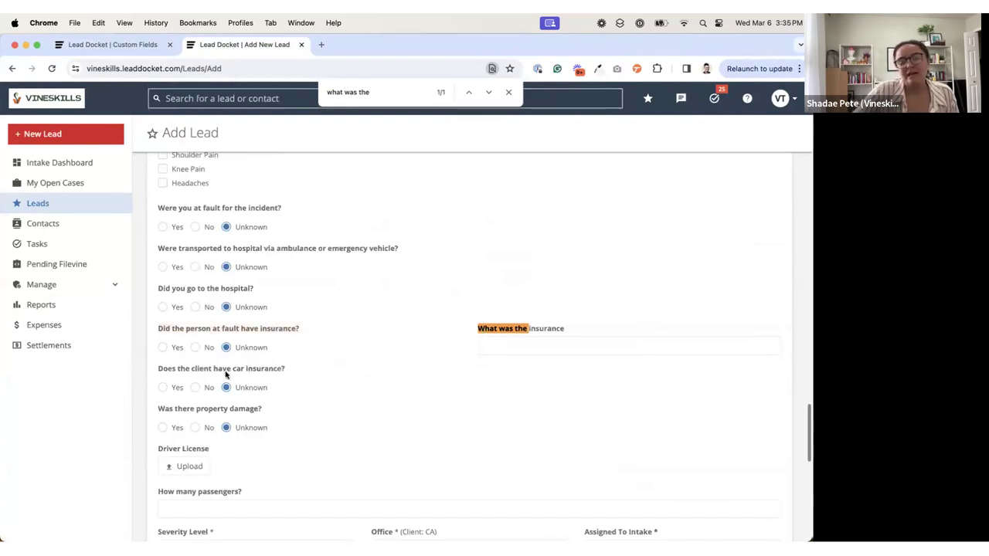
left_click_drag(479, 329, 549, 372)
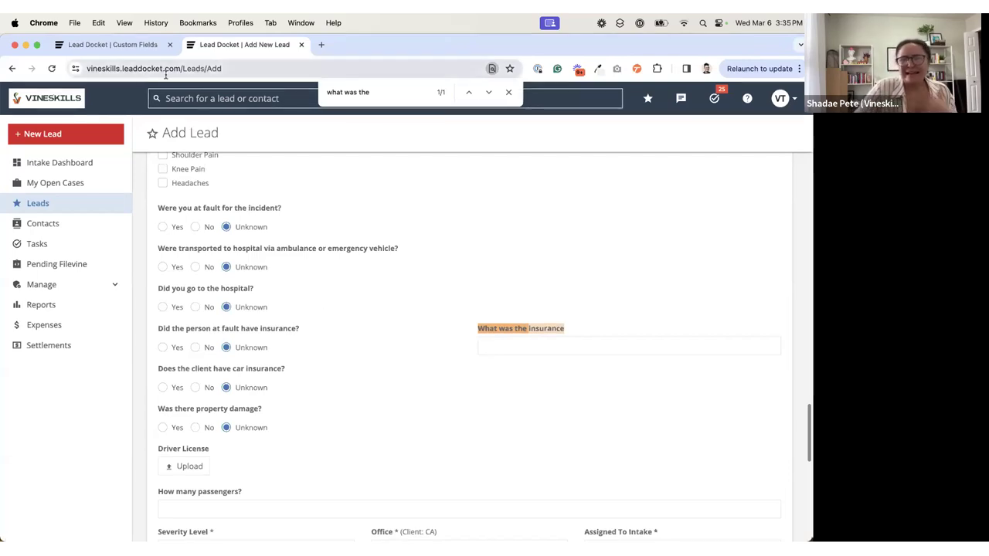
Step: Return to the Lead Custom Fields list and make its Columns column visible
left_click(143, 44)
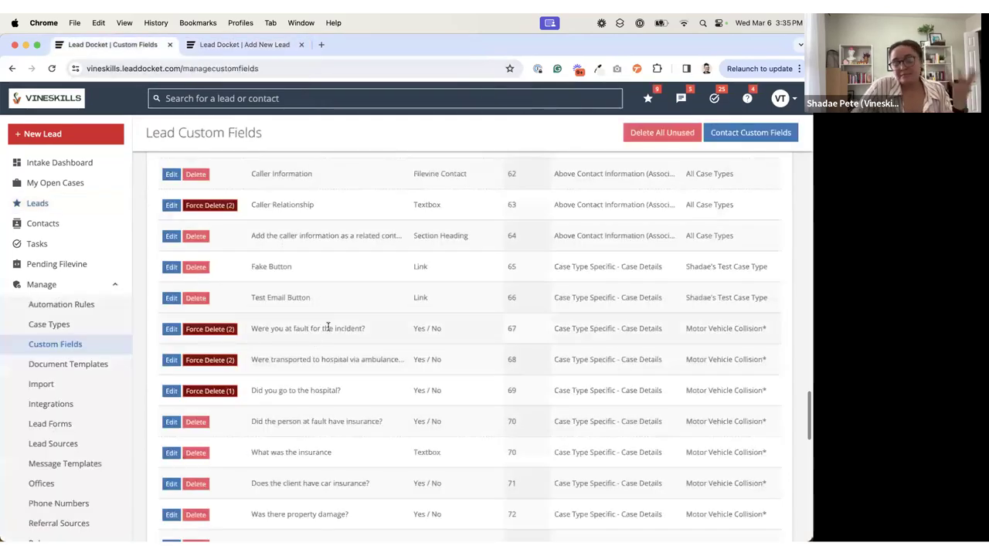
scroll(328, 327, "down", 2)
scroll(327, 328, "up", 2)
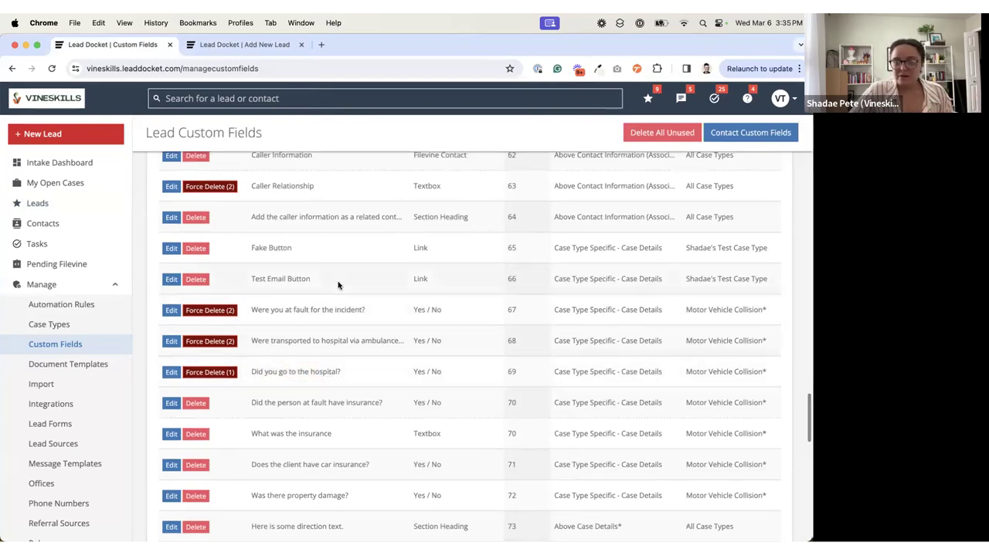
scroll(337, 285, "up", 20)
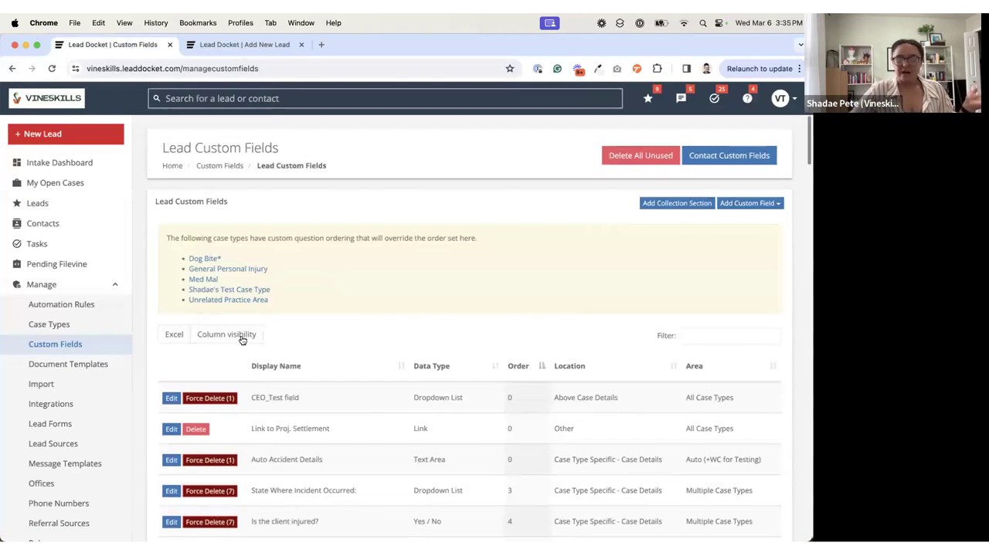
left_click(246, 333)
left_click(222, 458)
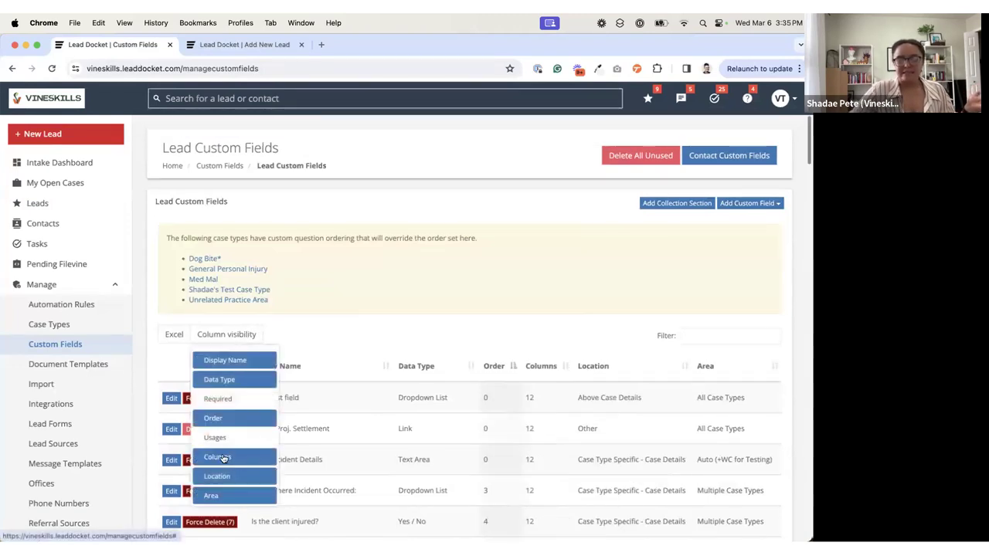
left_click(527, 329)
Step: Compare the Columns values of the referral update fields in the custom fields list with their layout in the lead form's Other section
scroll(528, 327, "down", 4)
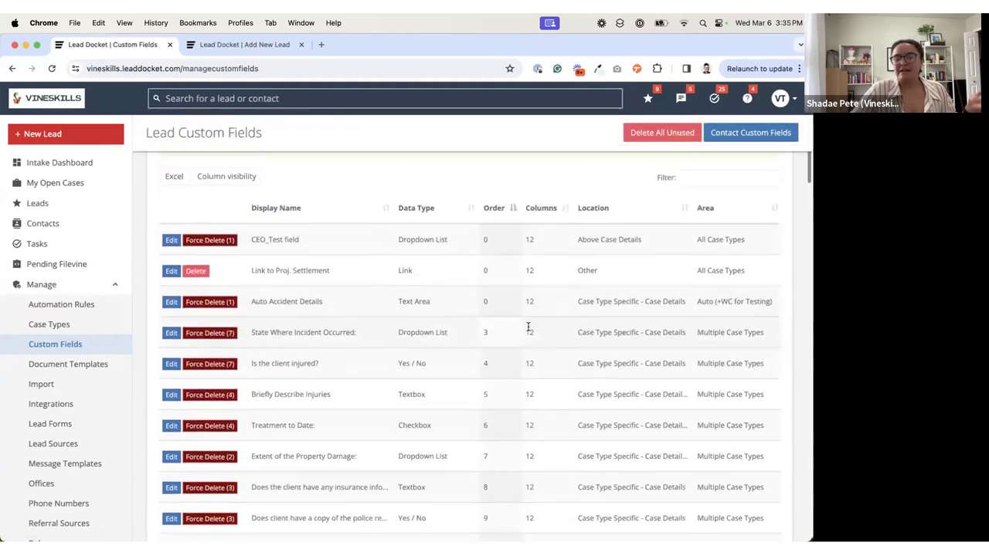
scroll(527, 327, "down", 9)
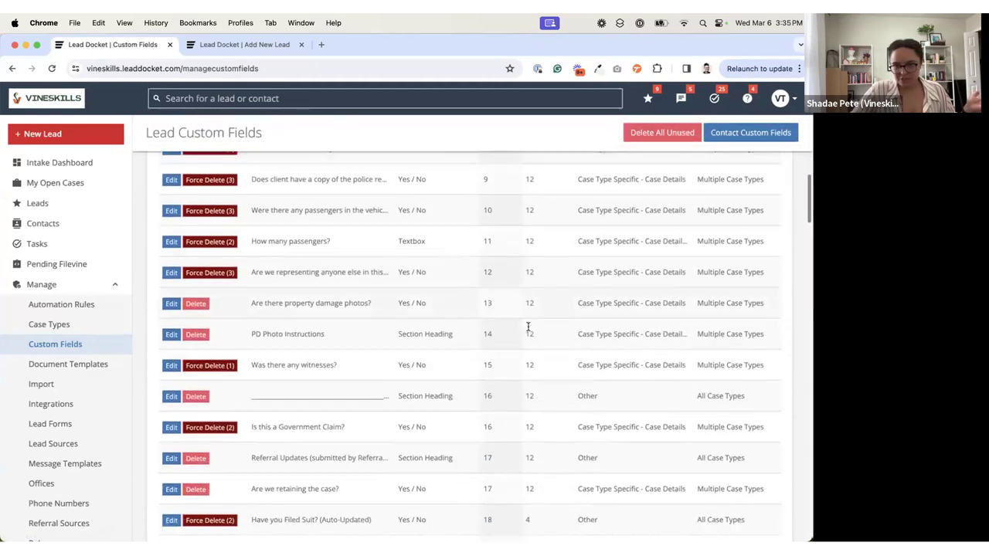
scroll(527, 328, "down", 4)
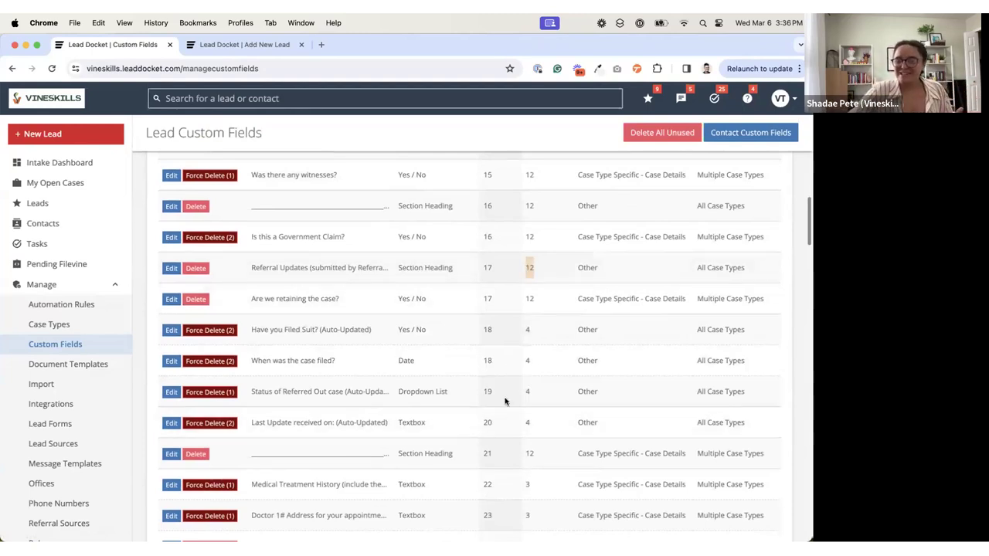
left_click_drag(526, 332, 536, 395)
left_click(537, 394)
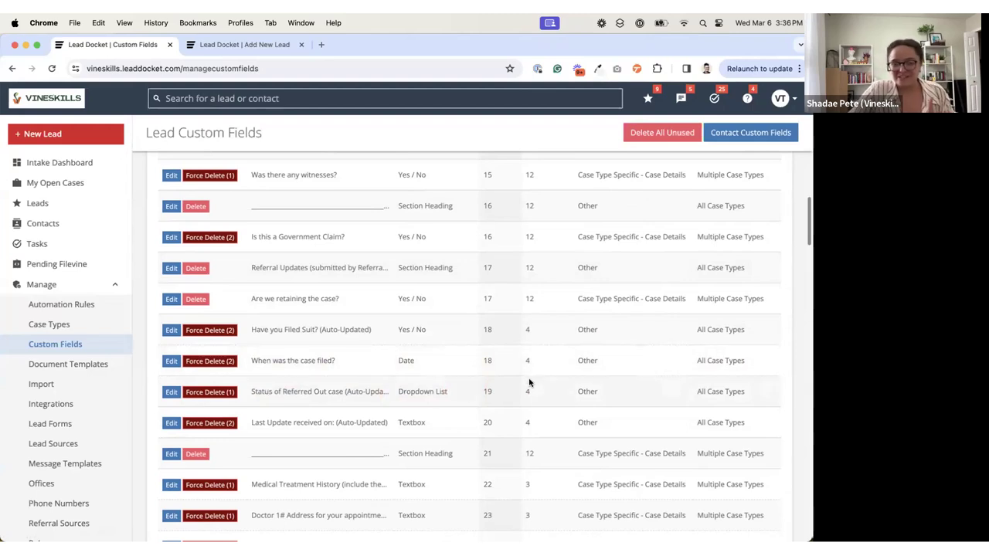
left_click(232, 48)
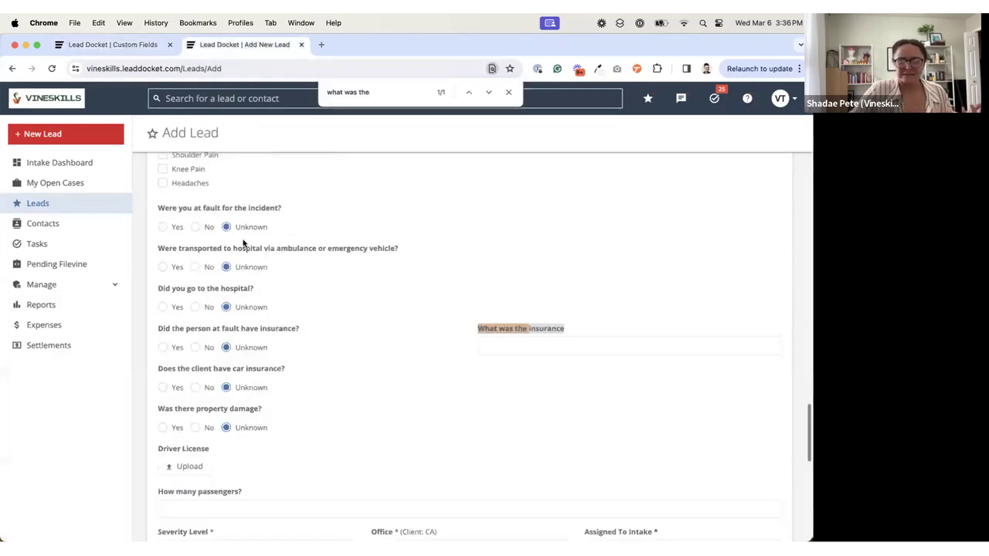
scroll(242, 243, "down", 10)
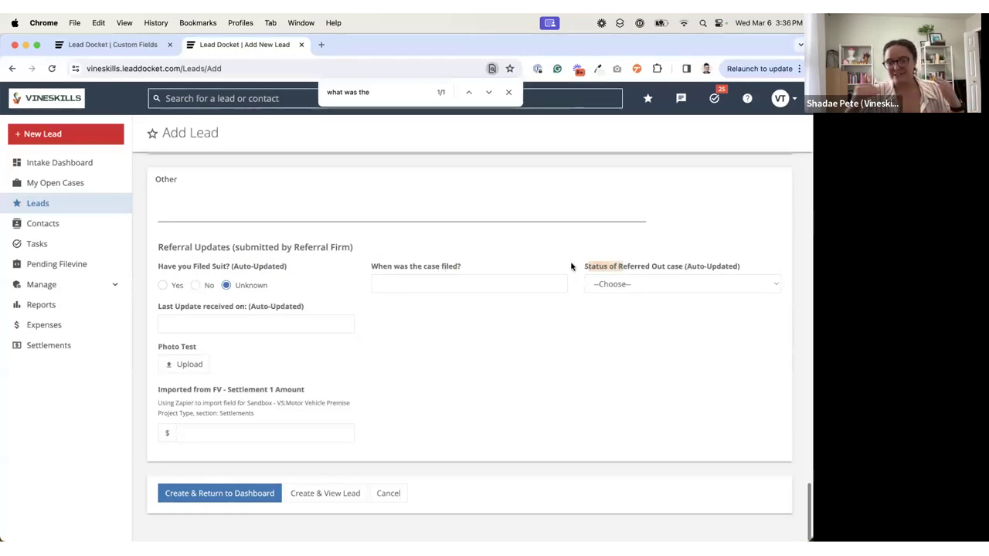
Step: Leave the Add Lead form for the Intake Dashboard without saving, and open the Case Types management list
left_click(50, 163)
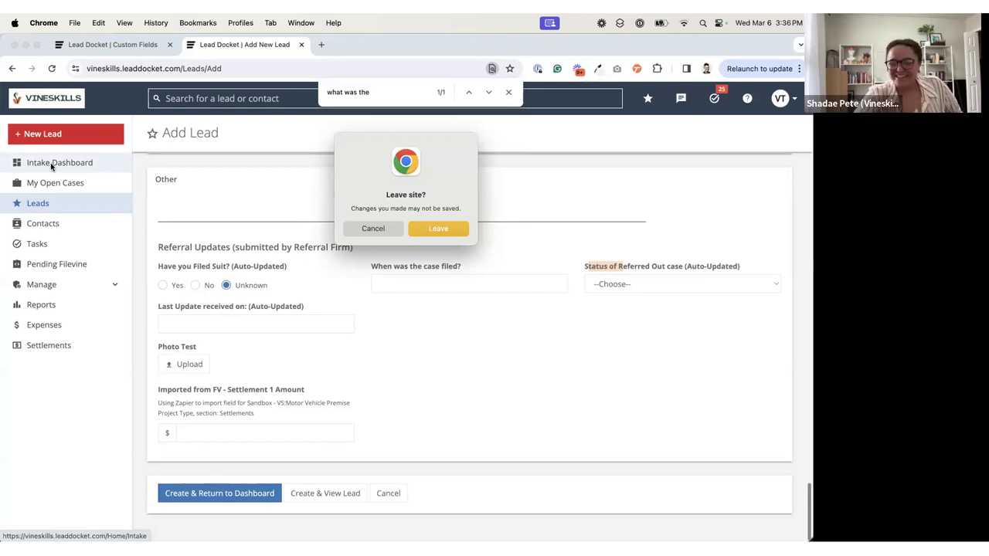
left_click(450, 230)
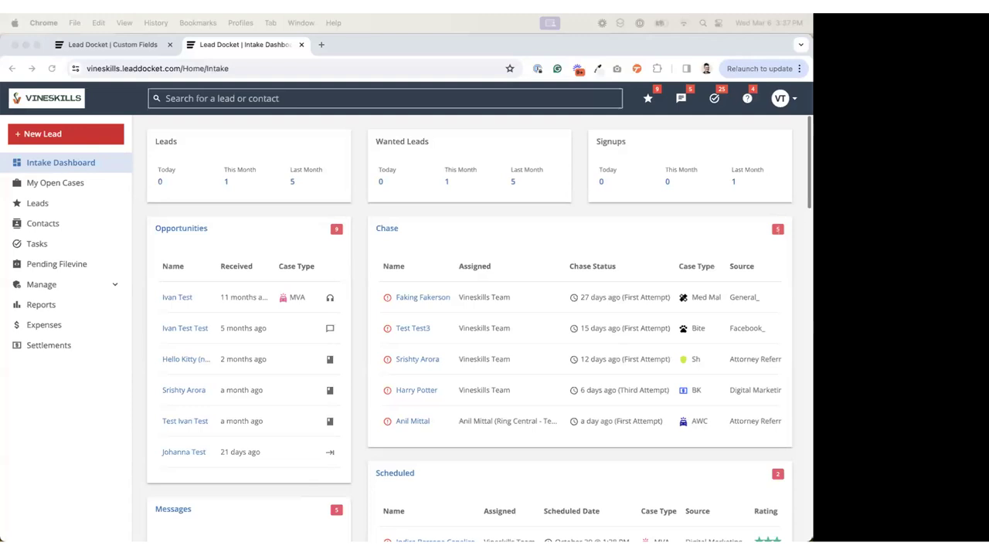
left_click(94, 290)
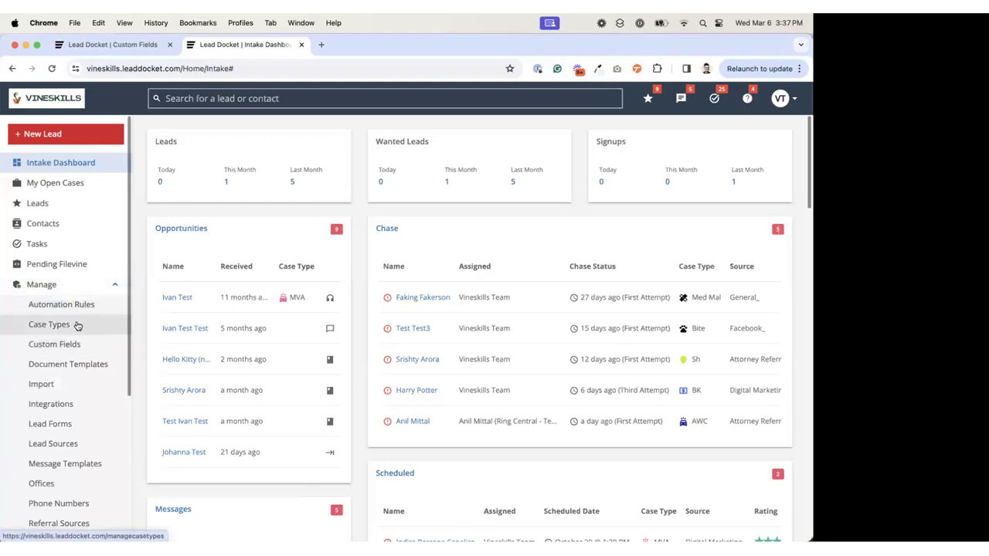
left_click(80, 325)
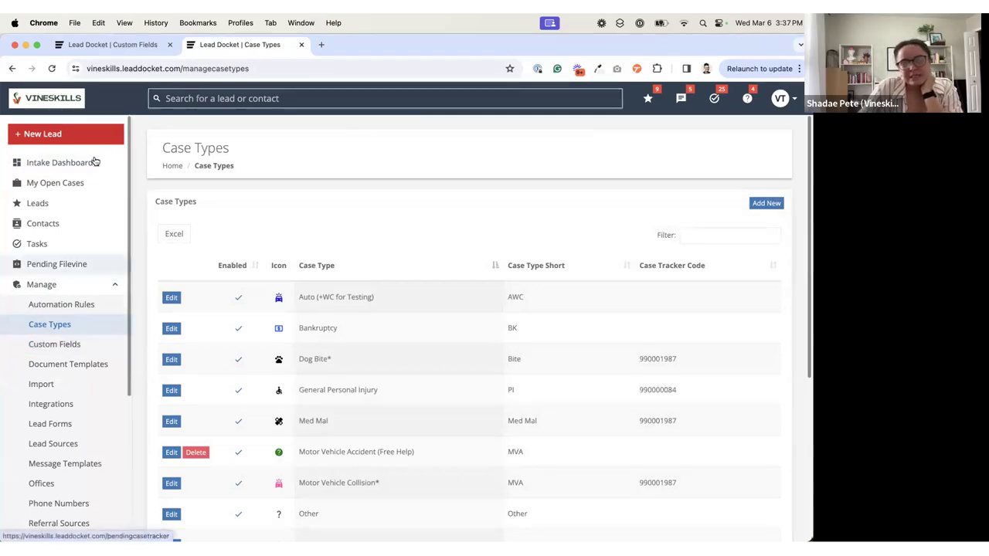
Step: Start a new lead and look over the Case Details section before any case type is chosen
left_click(96, 134)
scroll(200, 267, "down", 20)
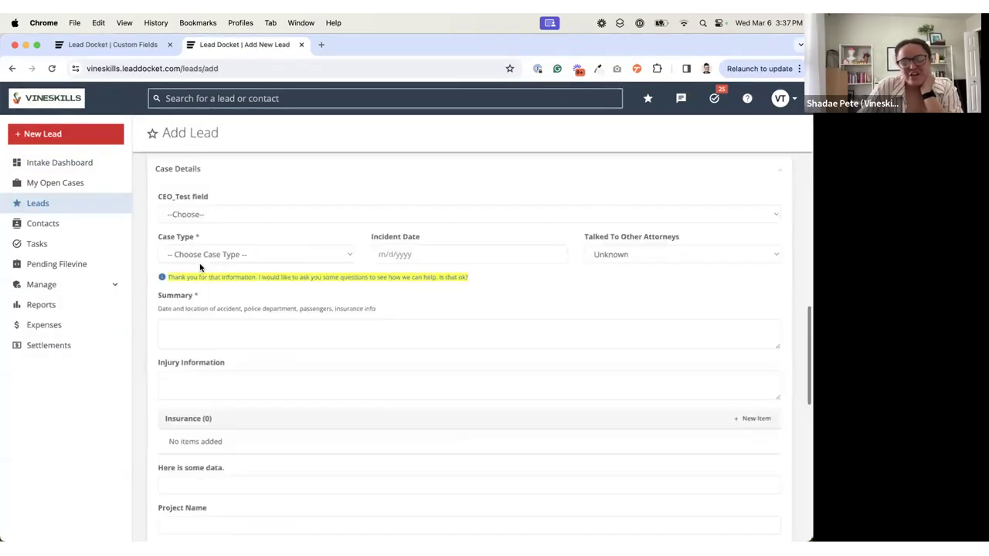
scroll(200, 267, "up", 4)
scroll(201, 267, "up", 5)
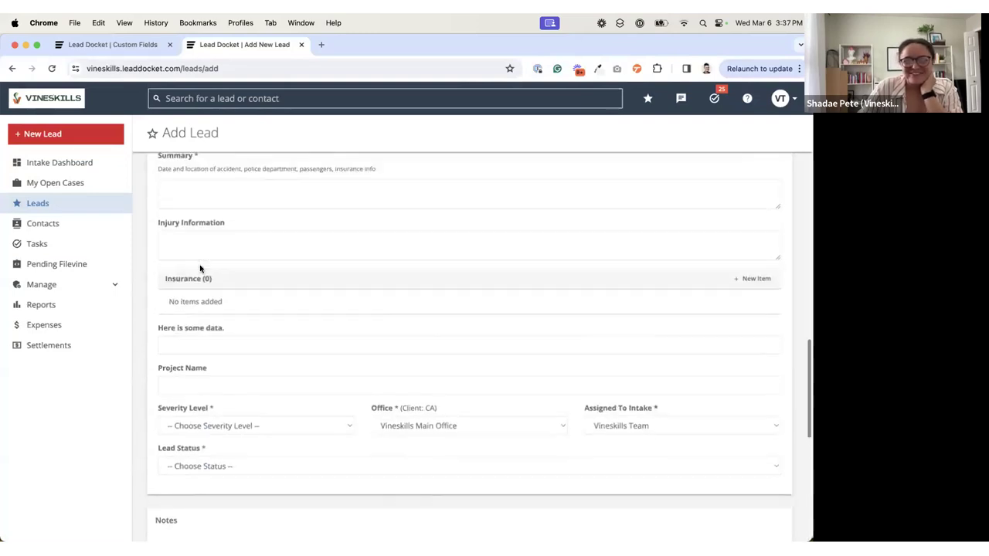
scroll(185, 266, "up", 2)
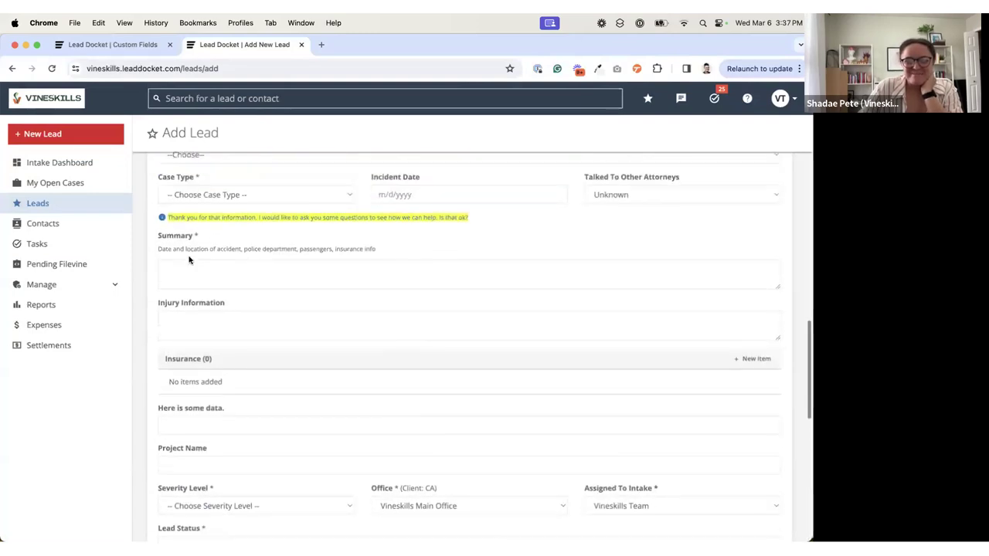
Step: Review the Case Type options on the new lead form, from Auto (+WC for Testing) to Wrongful Death, without choosing one
left_click(210, 202)
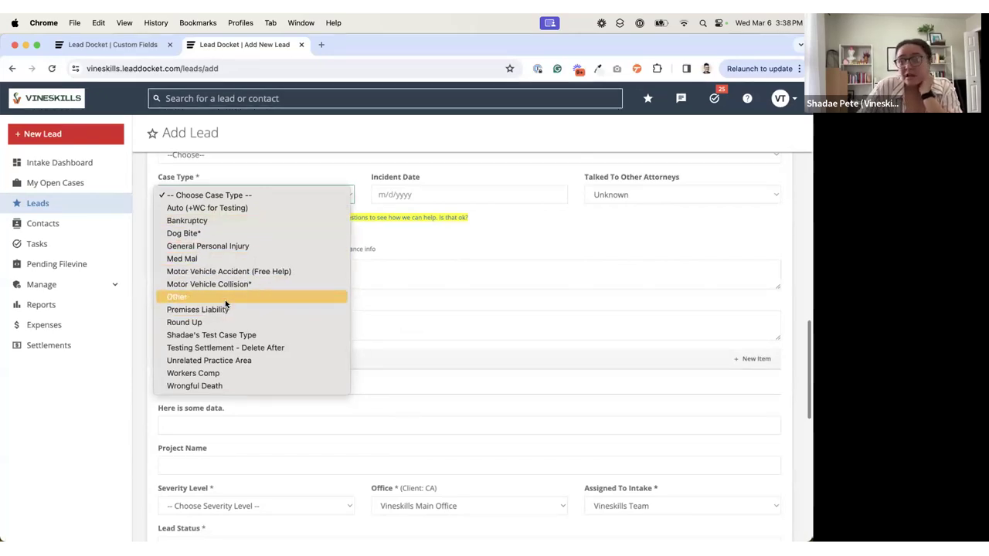
key("Up")
key("Up")
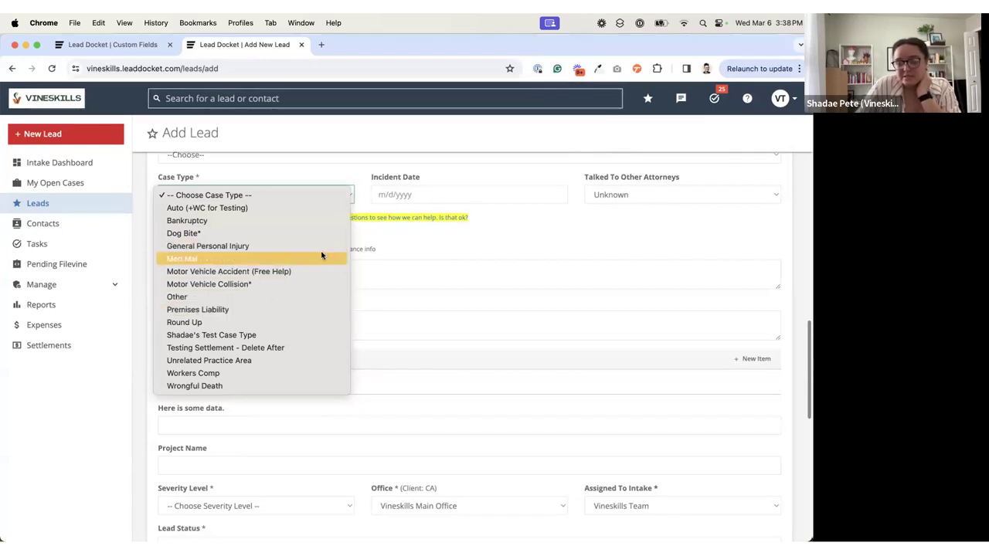
left_click(322, 171)
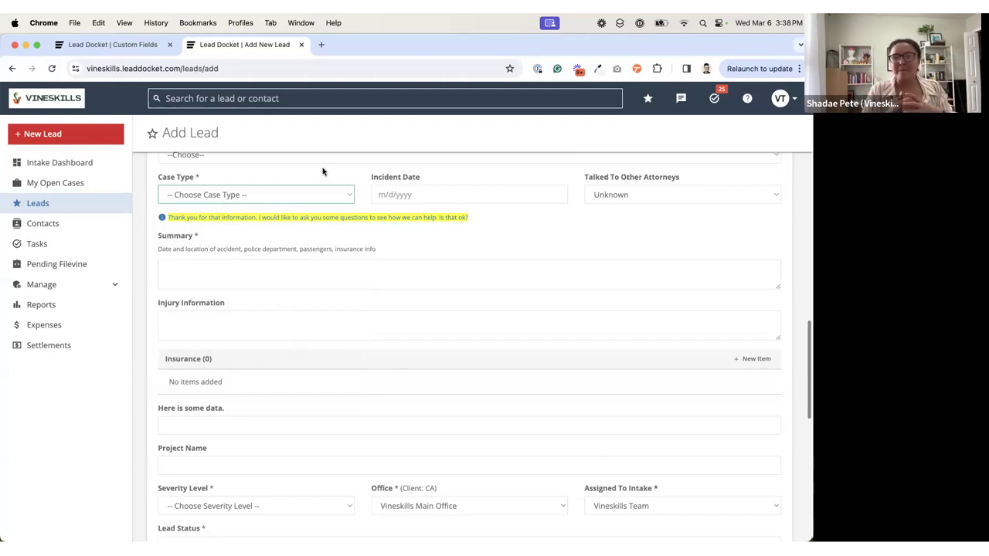
left_click(179, 198)
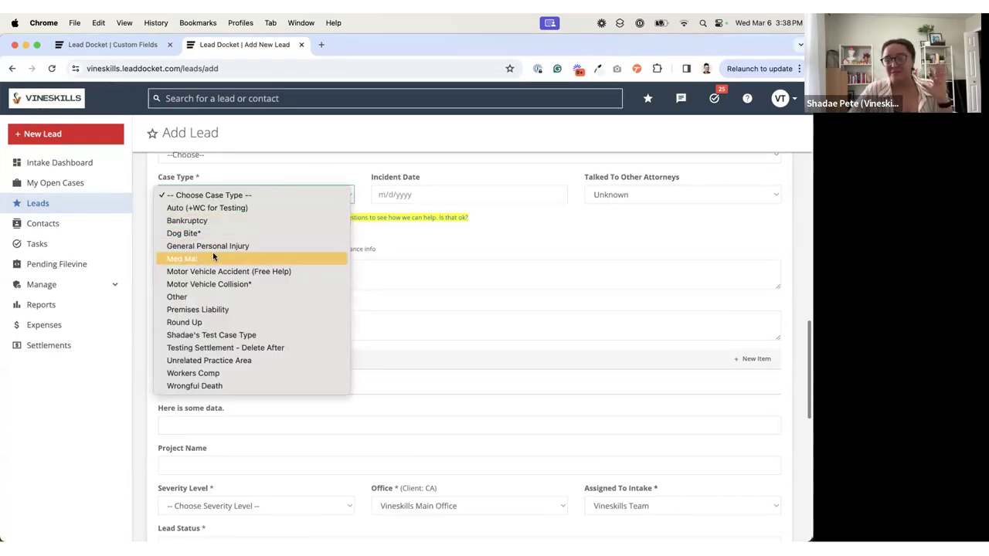
key("Up")
key("Up")
key("Up")
key("Up")
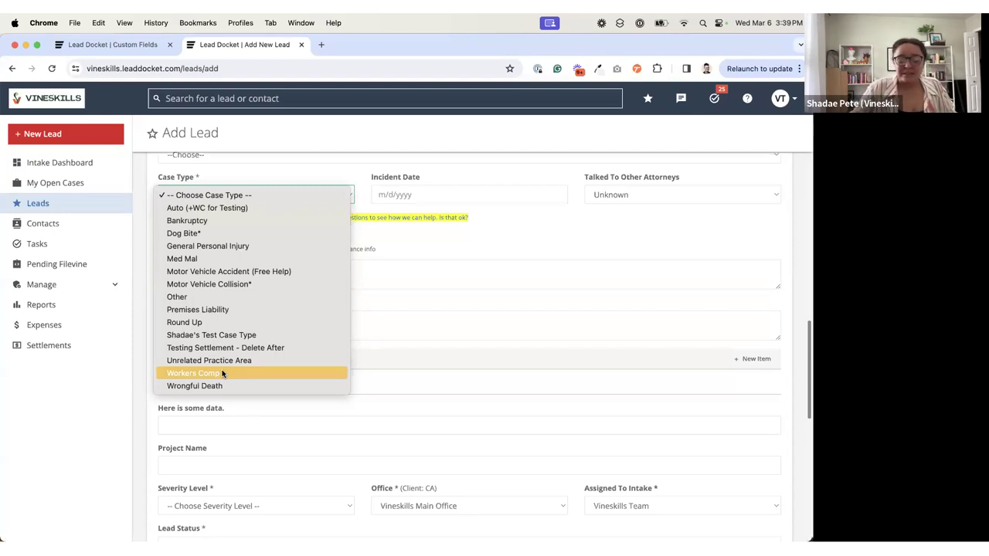
left_click(372, 303)
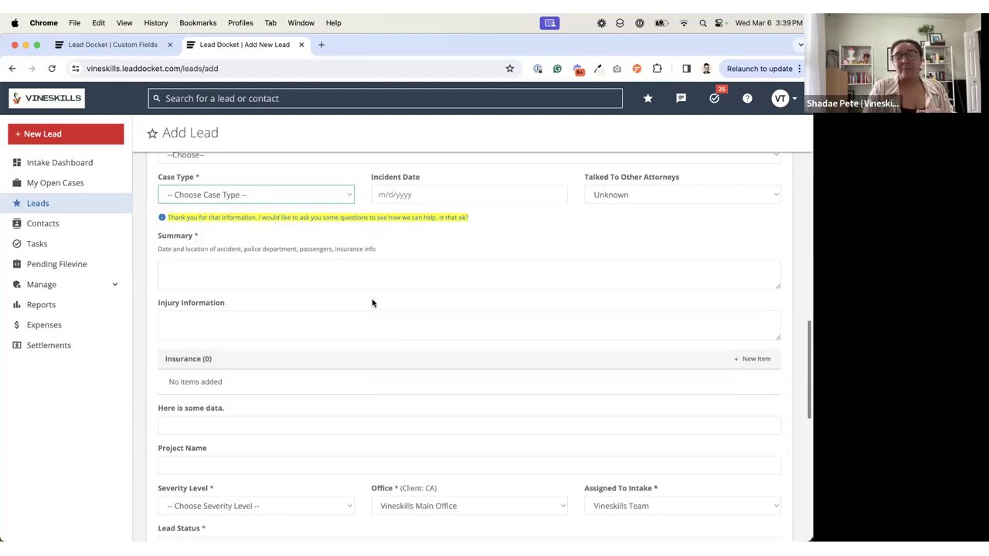
left_click(271, 194)
Step: Abandon the new lead form and display the Case Types management list again
left_click(88, 287)
left_click(77, 286)
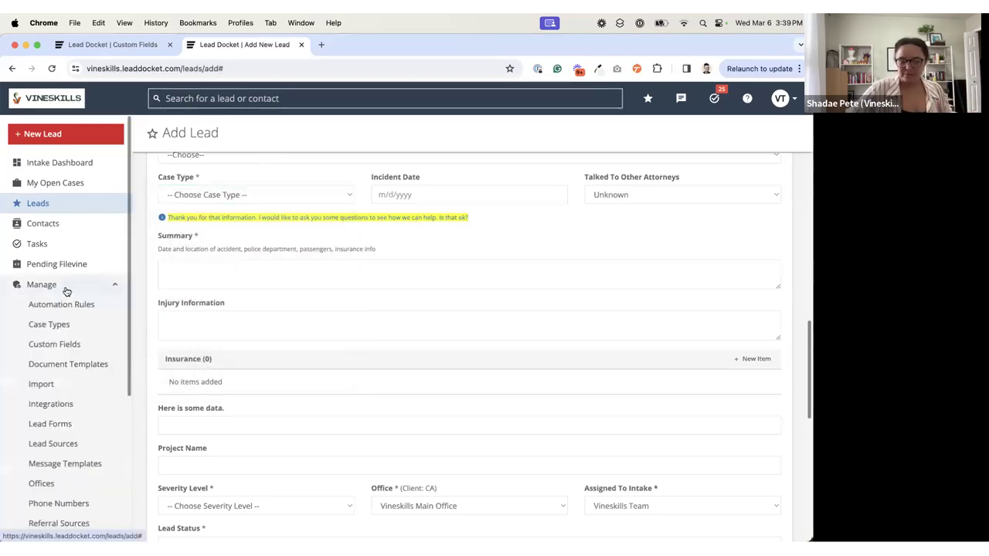
left_click(75, 327)
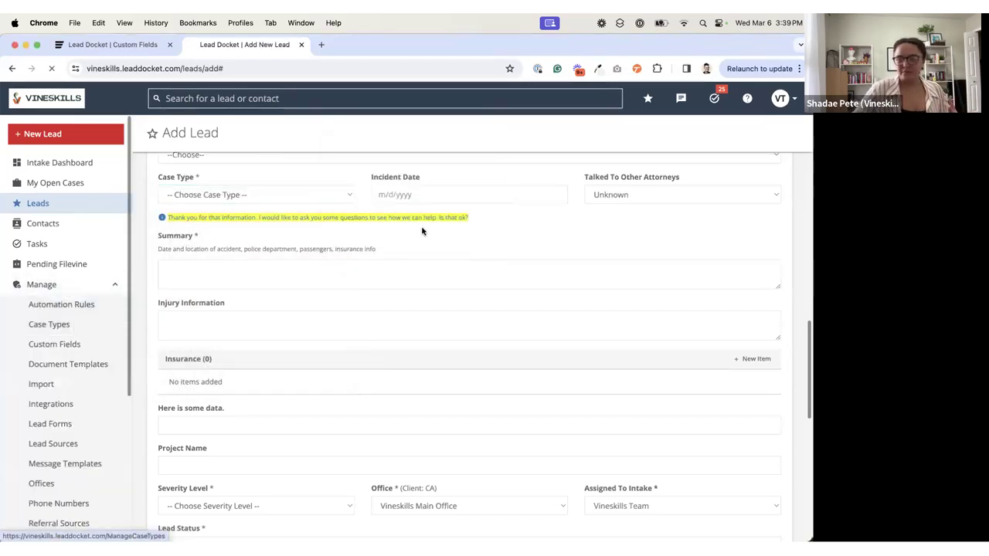
left_click(424, 231)
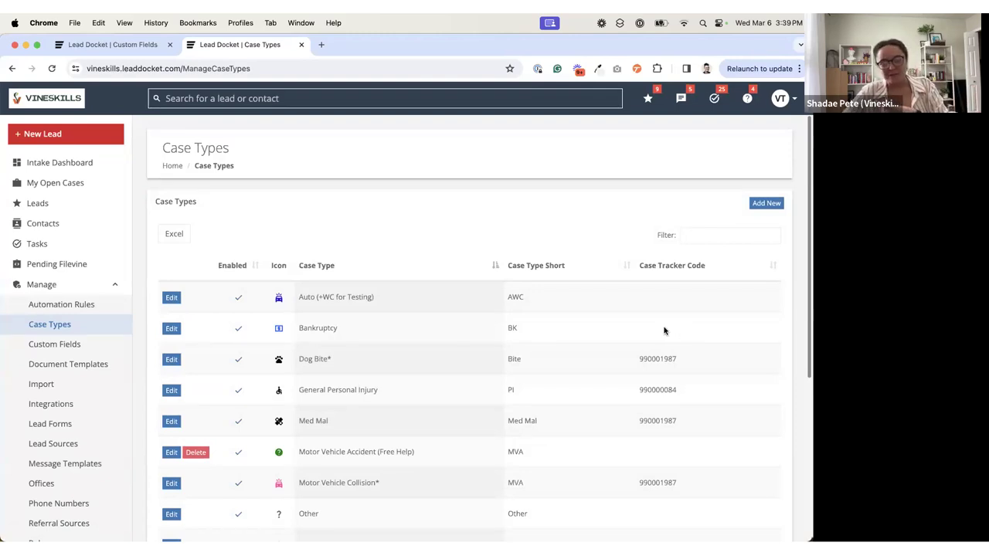
Step: Assign the Briefly Describe Injuries lead custom field to only the Workers Comp case type and save the change
left_click(67, 346)
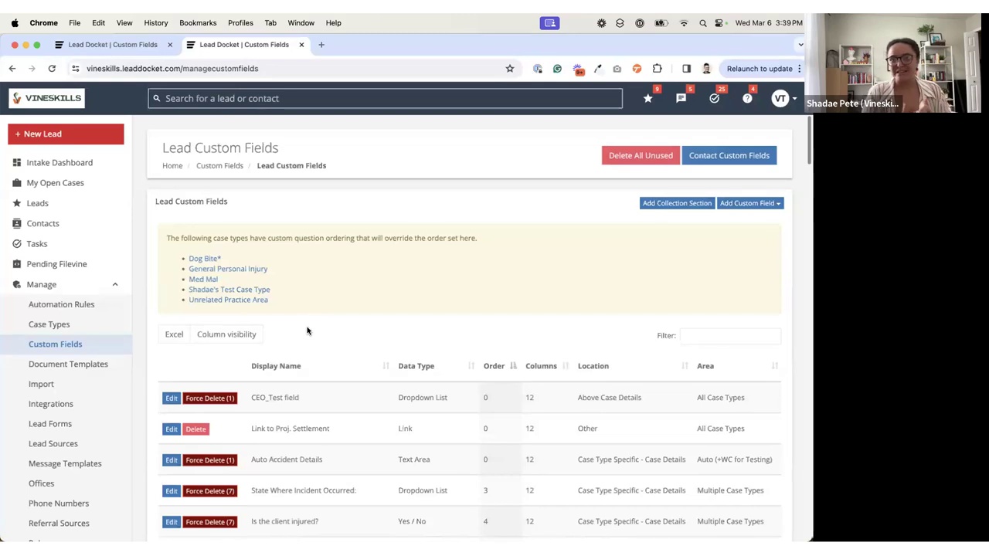
scroll(348, 401, "down", 5)
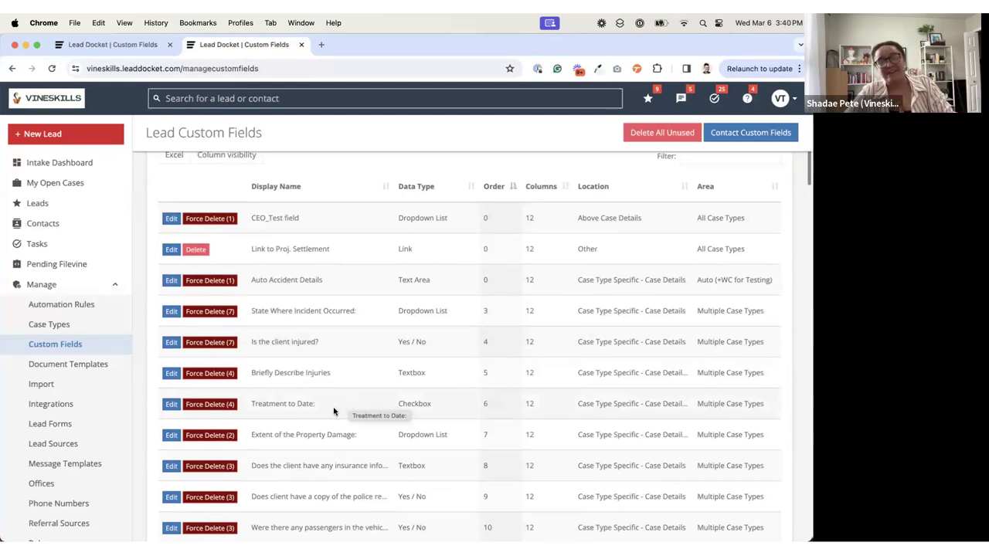
left_click(174, 374)
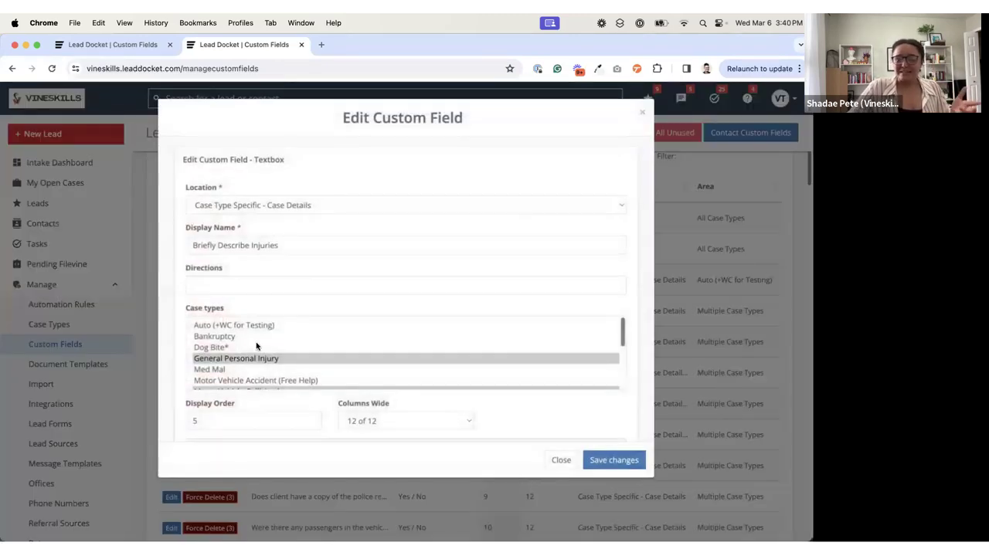
scroll(257, 345, "down", 3)
scroll(257, 344, "down", 1)
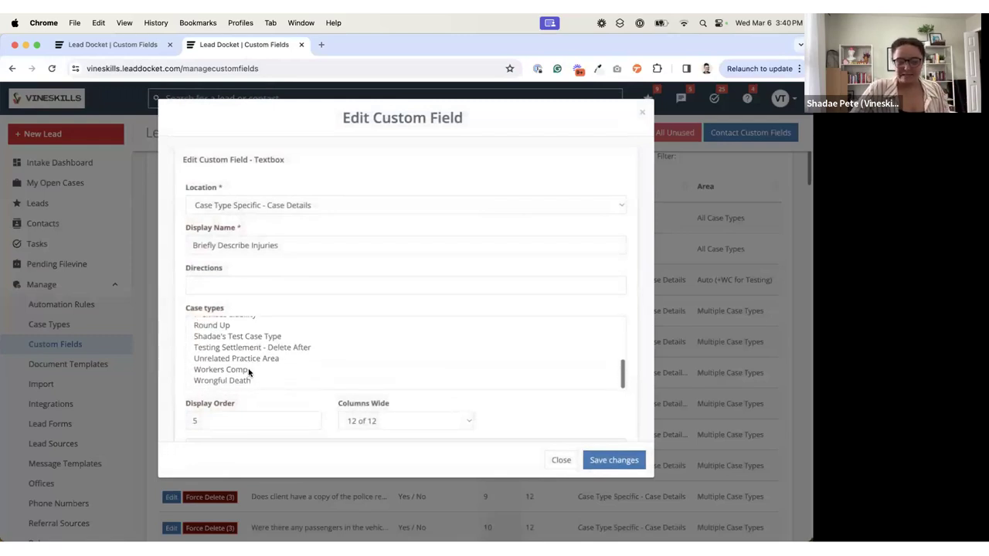
right_click(248, 372)
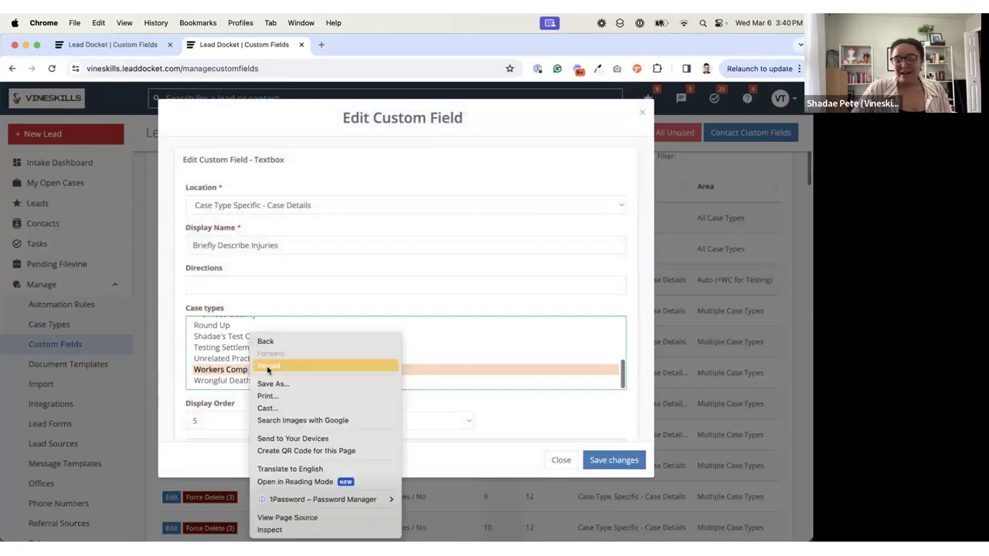
left_click(339, 310)
left_click(617, 462)
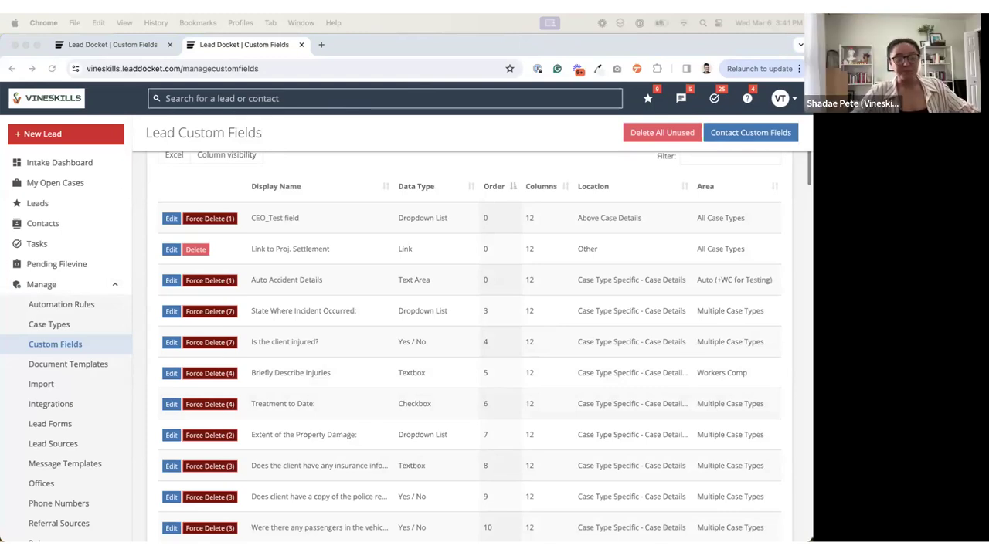
Step: Open the Statuses management list
scroll(66, 441, "down", 1)
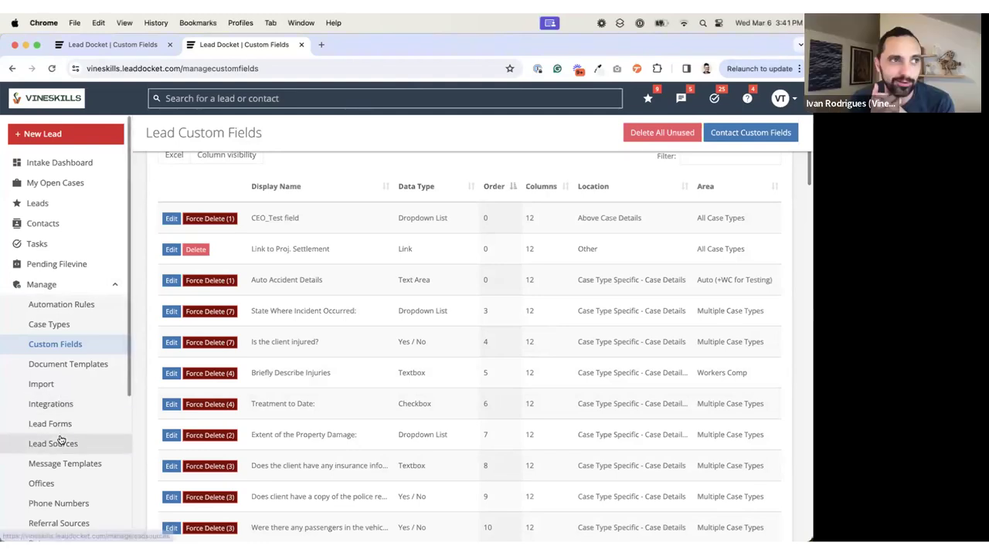
scroll(61, 440, "down", 4)
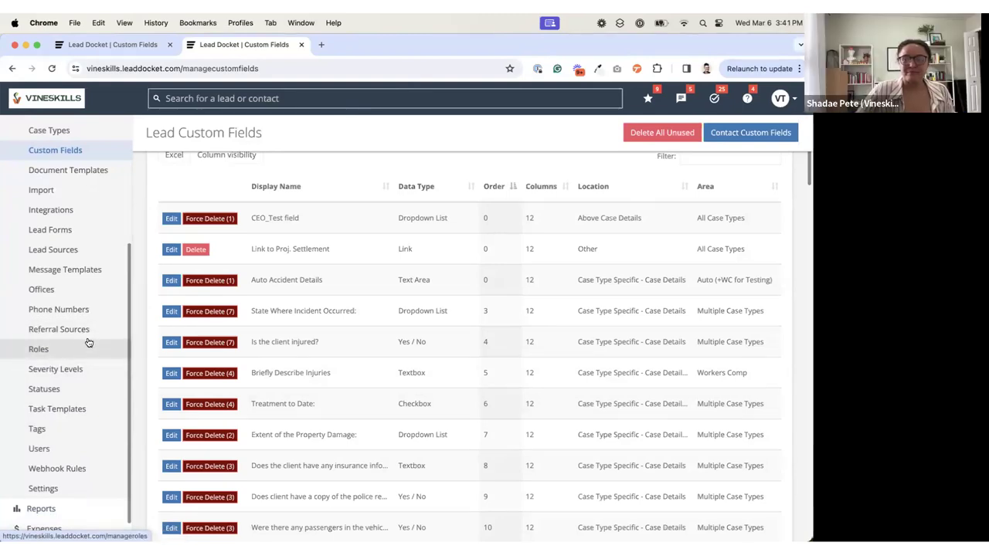
left_click(54, 389)
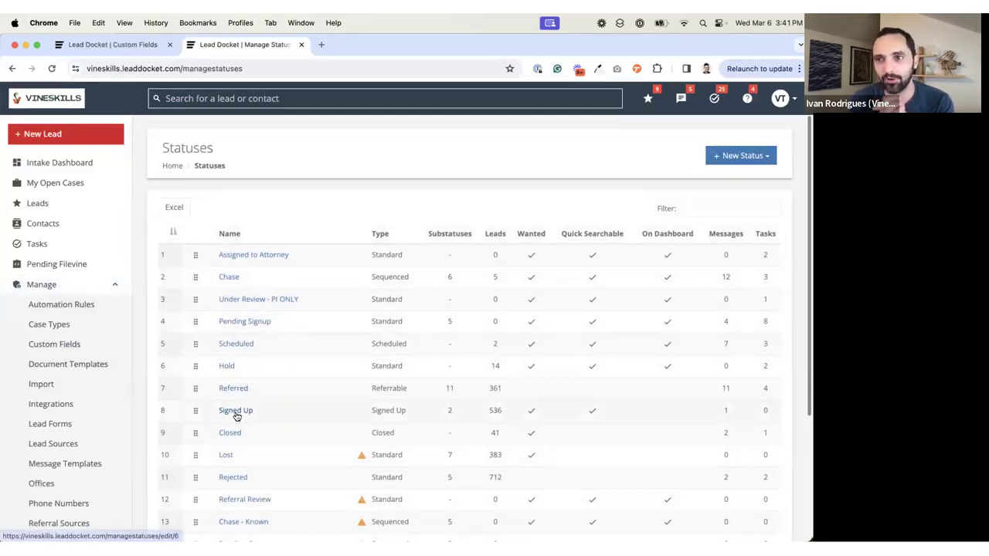
Step: Start a new lead in a separate tab, set its Case Type to Motor Vehicle Collision*, and display the case-specific questions
right_click(70, 140)
left_click(85, 146)
left_click(332, 46)
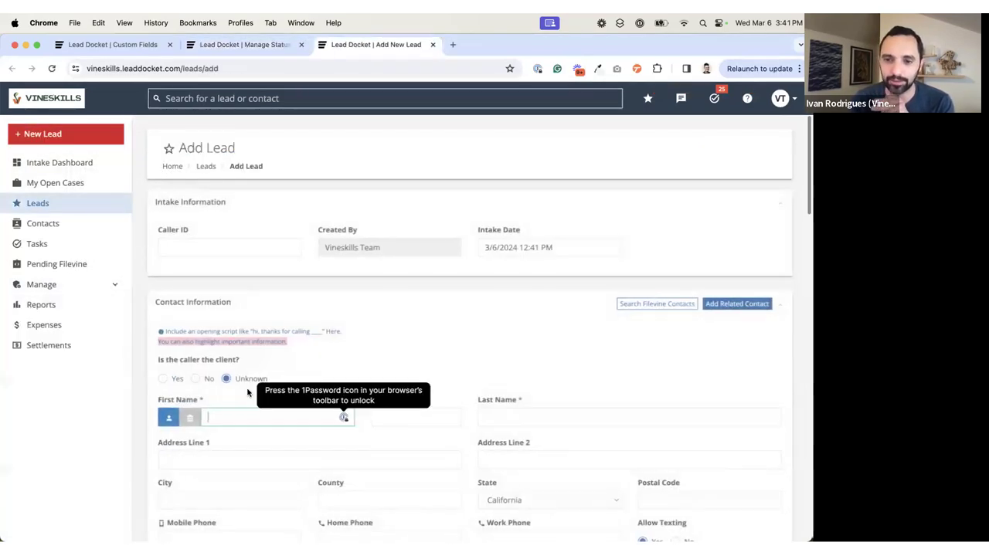
scroll(245, 389, "down", 10)
scroll(248, 391, "down", 5)
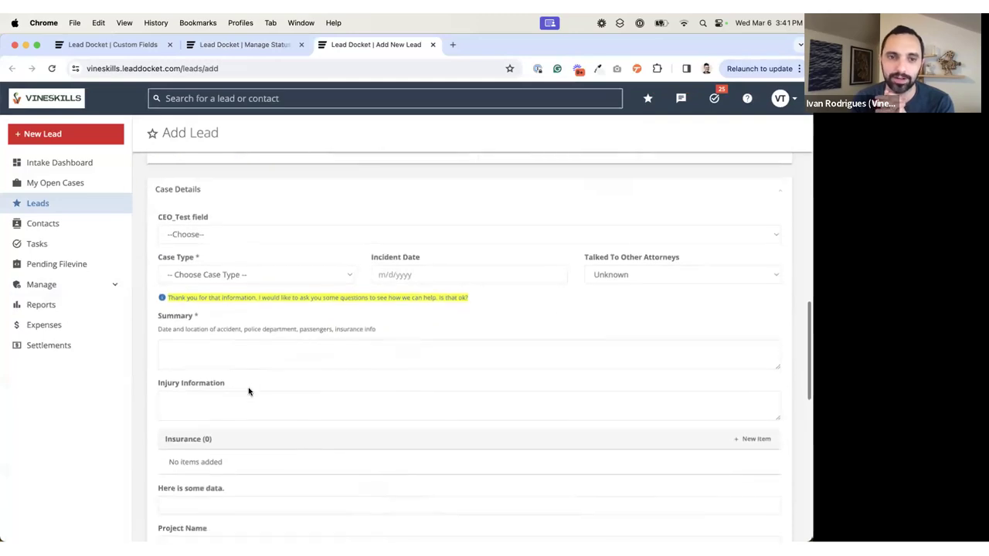
scroll(249, 391, "down", 1)
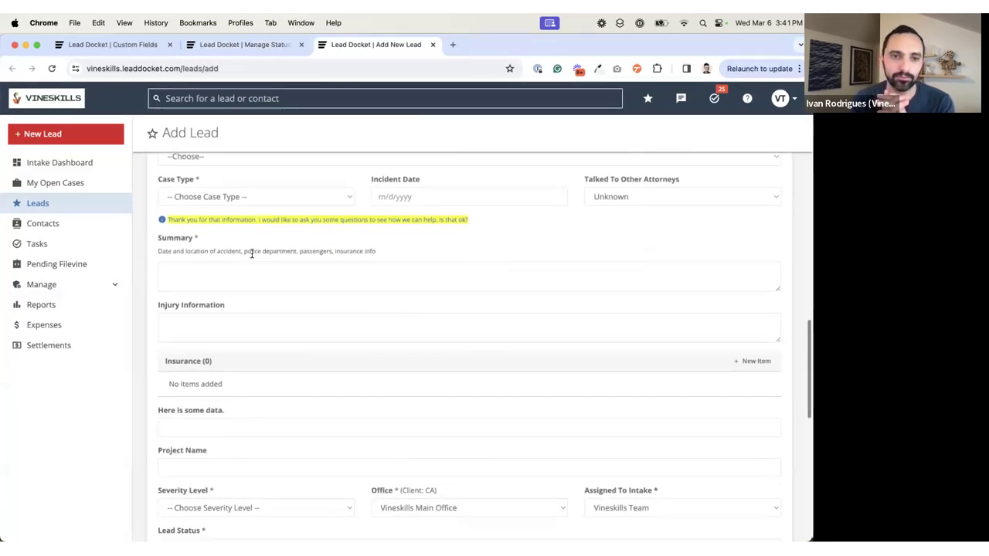
left_click(206, 200)
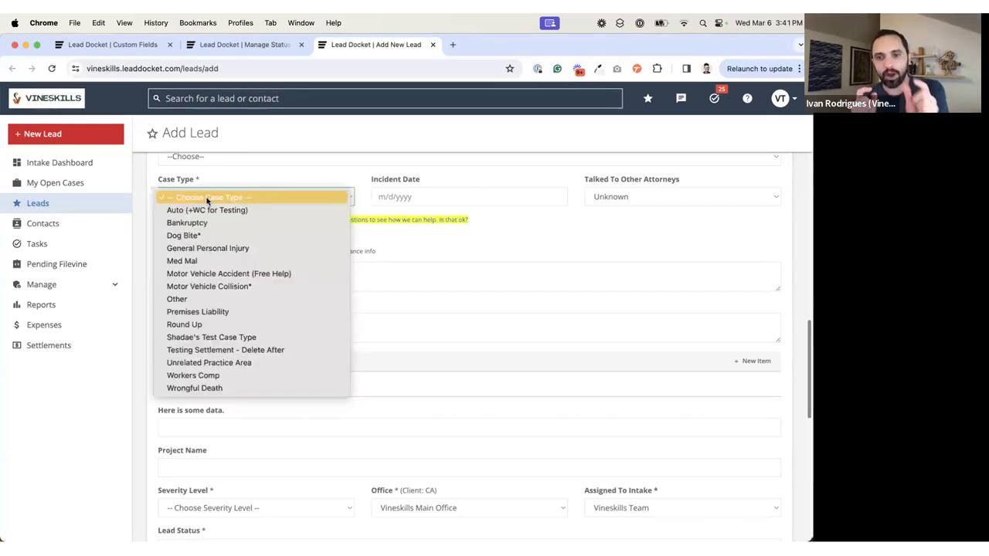
left_click(298, 281)
scroll(298, 282, "down", 4)
scroll(298, 282, "down", 3)
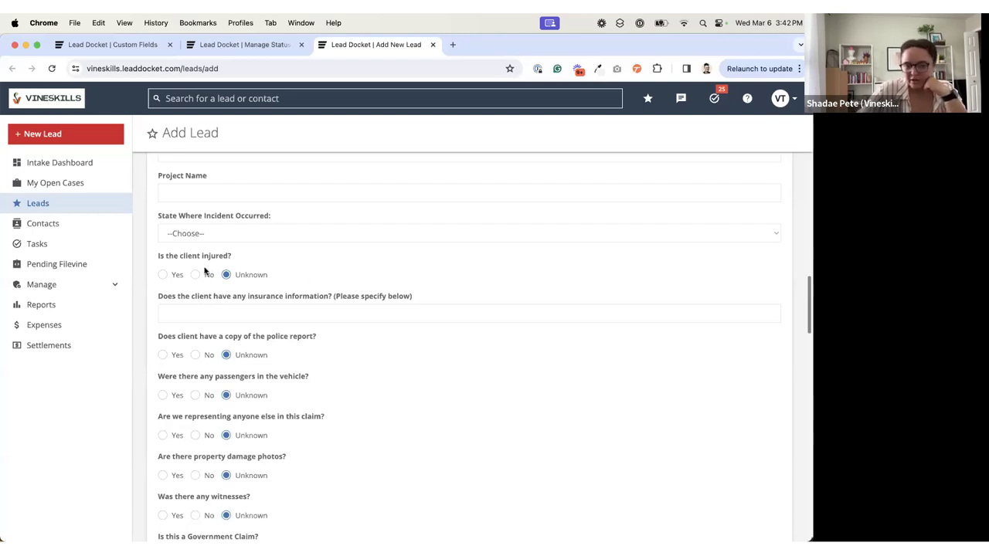
Step: Point out the "Is the client injured?" question on the new lead and answer it No
left_click_drag(158, 258, 232, 258)
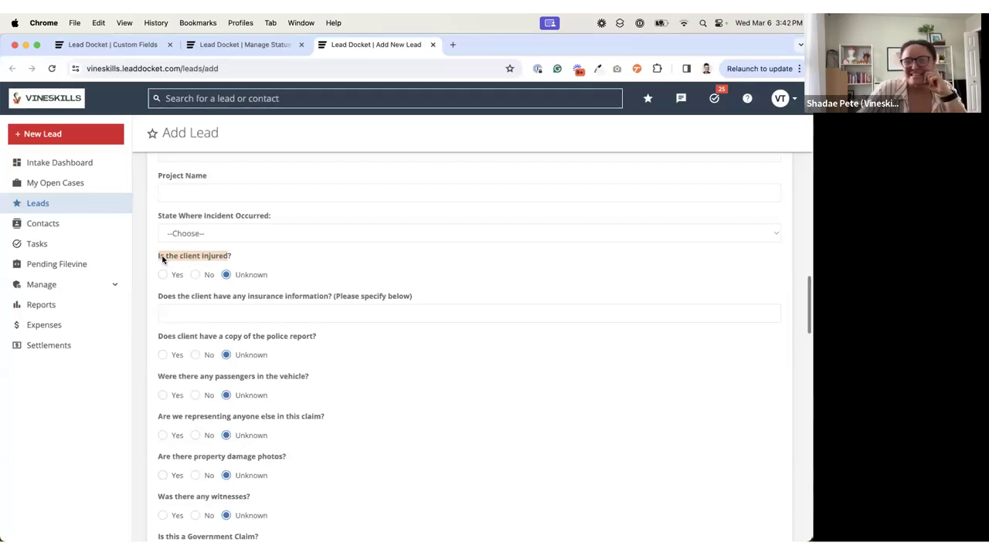
left_click(159, 259)
left_click_drag(158, 258, 255, 257)
left_click(237, 261)
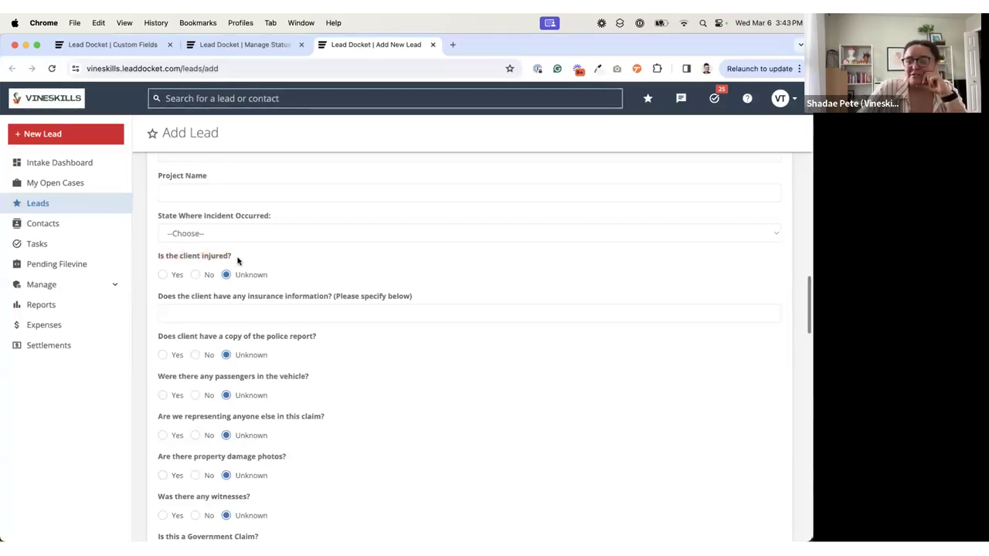
left_click(165, 277)
left_click(197, 276)
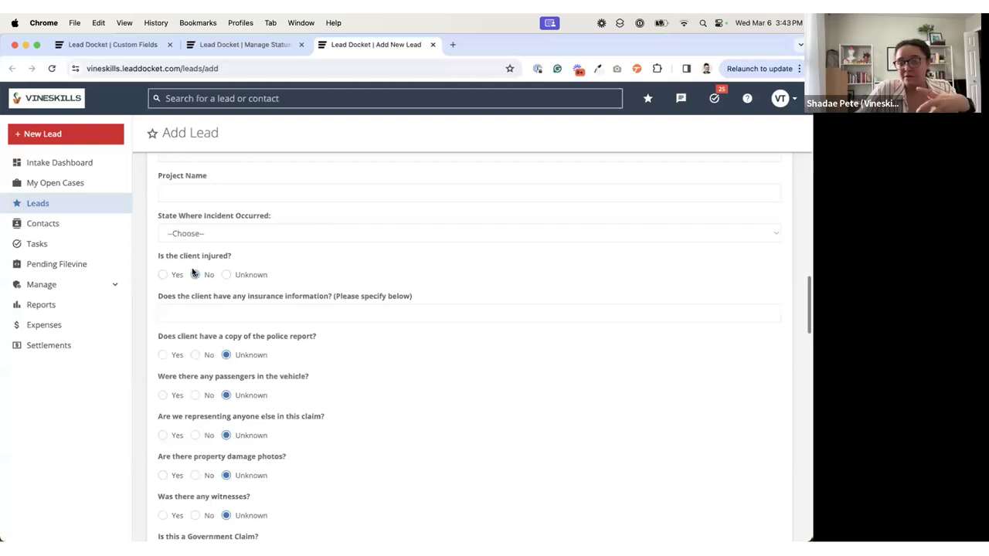
Step: Return to the Statuses list, open the Pending Signup status, and start a new Required Fields rule
left_click(236, 46)
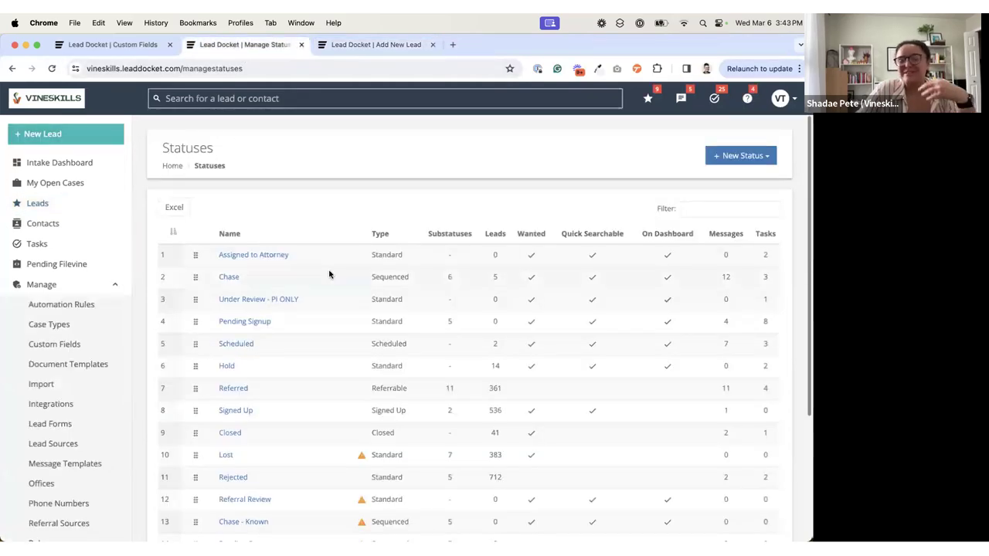
scroll(315, 343, "down", 2)
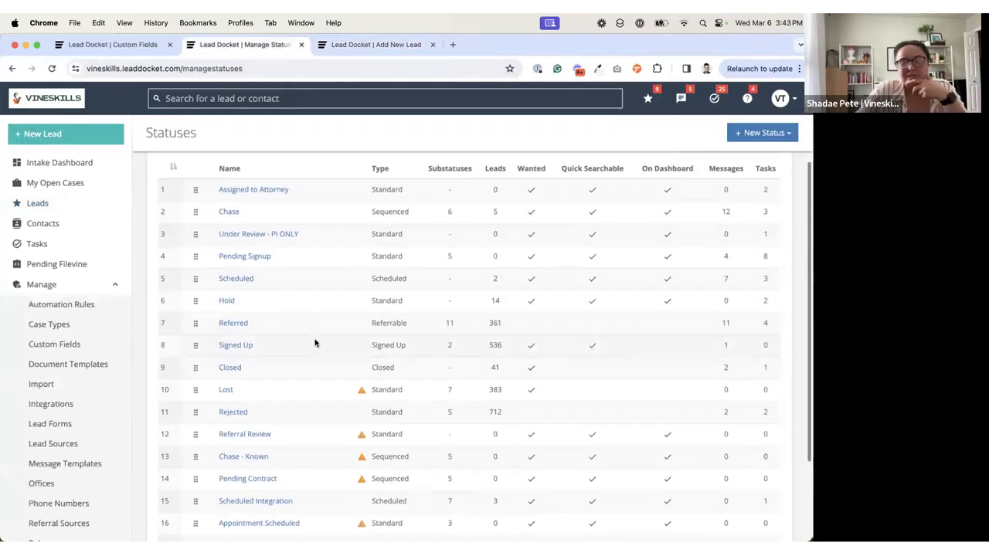
left_click(253, 260)
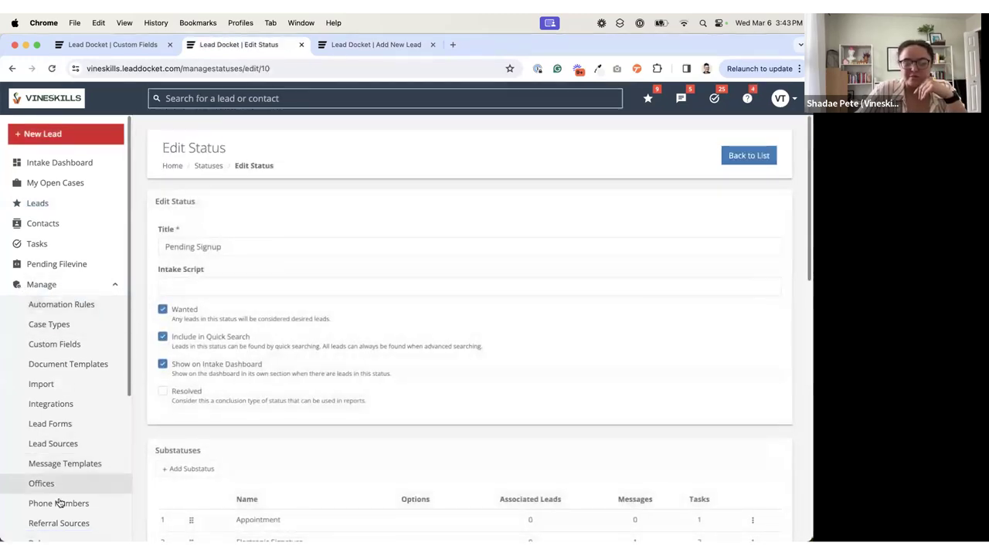
scroll(56, 503, "down", 2)
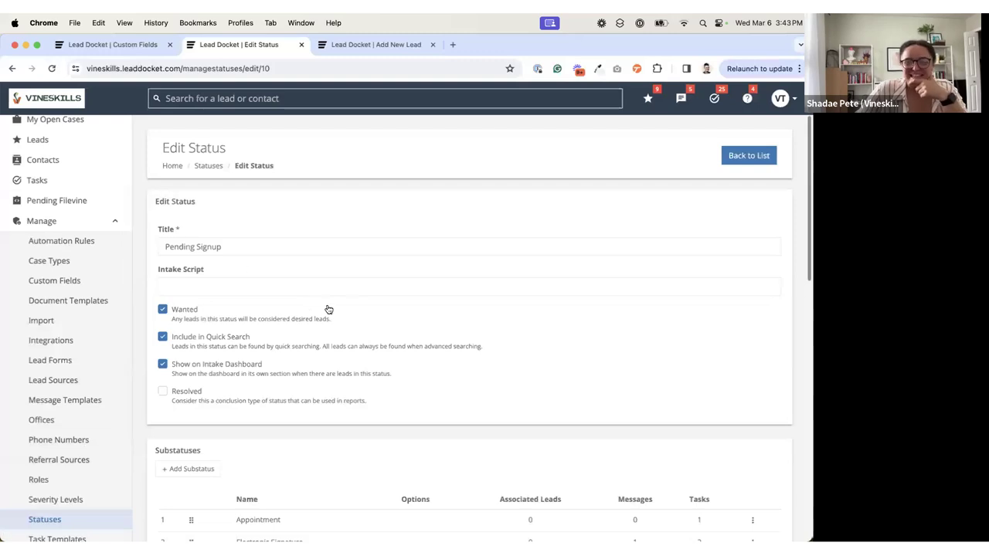
scroll(330, 305, "down", 15)
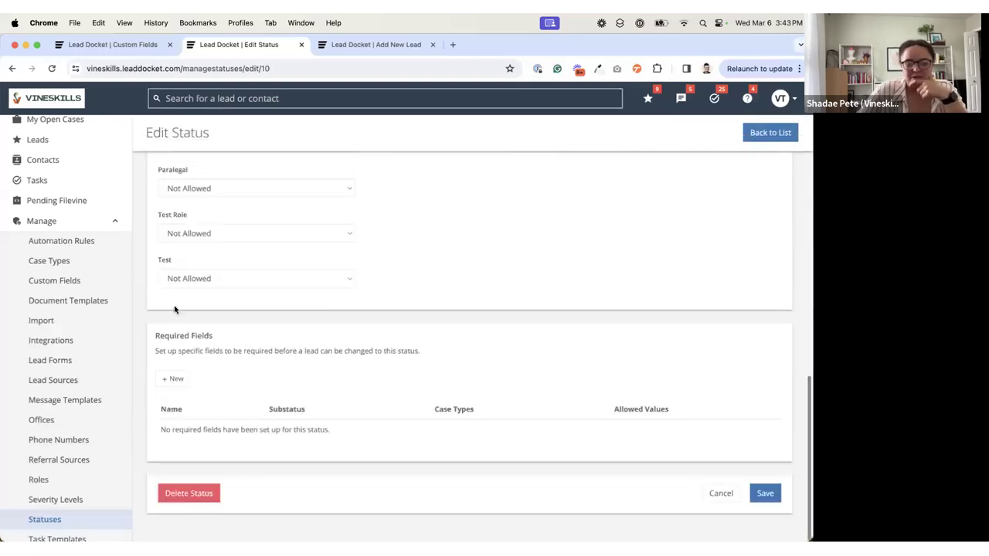
left_click(176, 379)
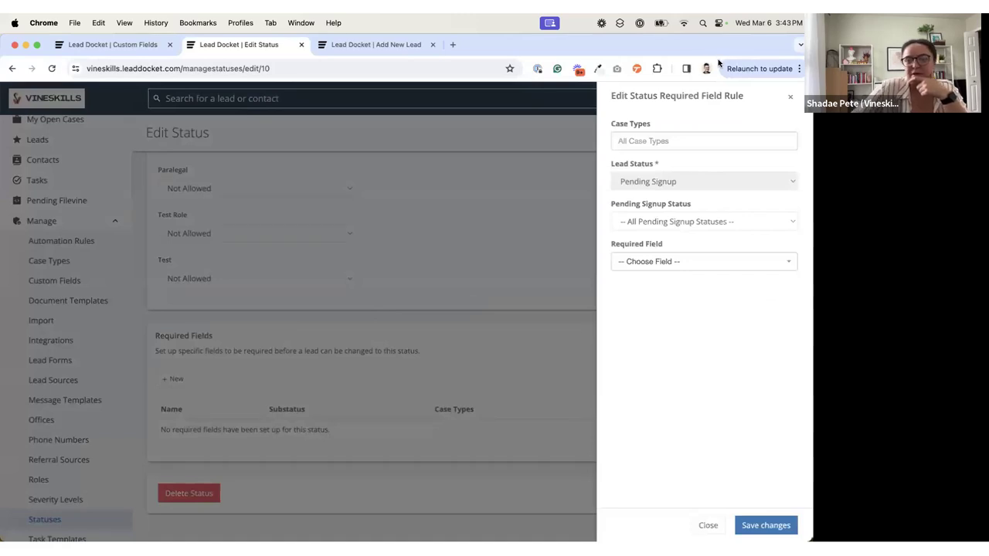
left_click(670, 140)
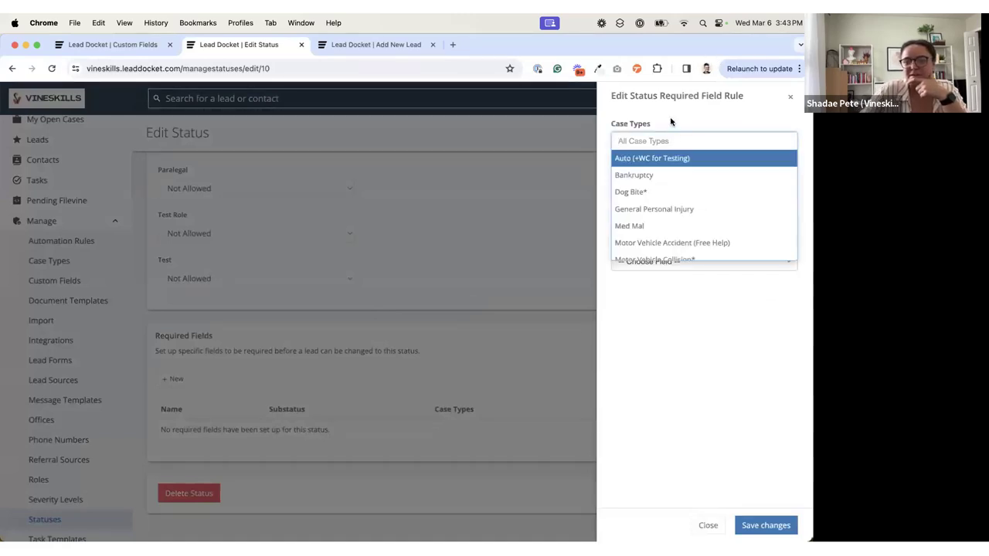
left_click(671, 121)
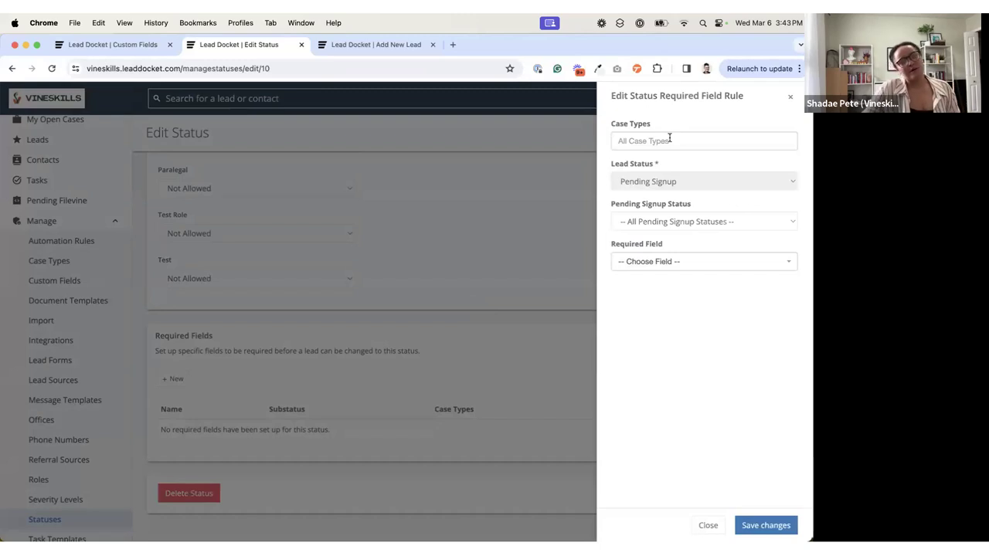
left_click(670, 139)
left_click(670, 122)
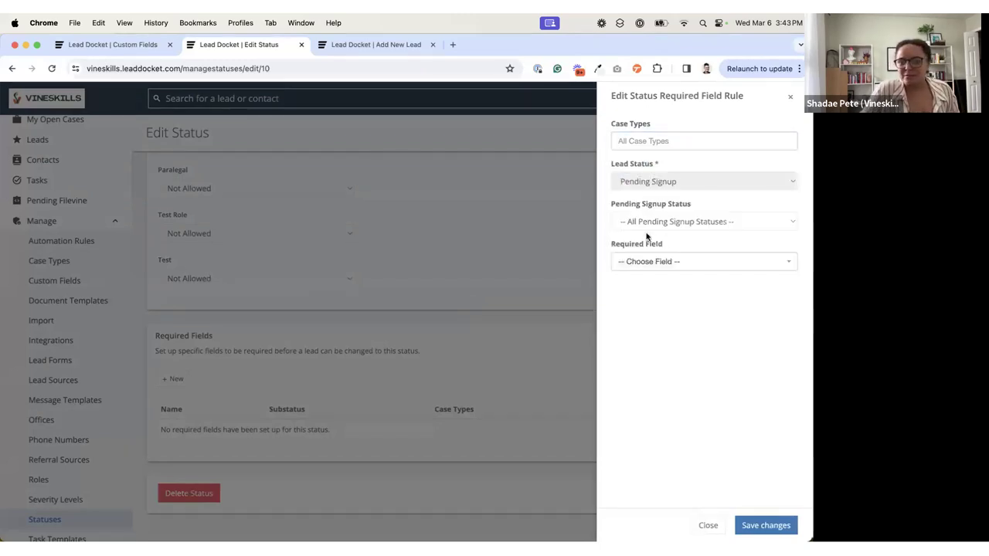
left_click(664, 264)
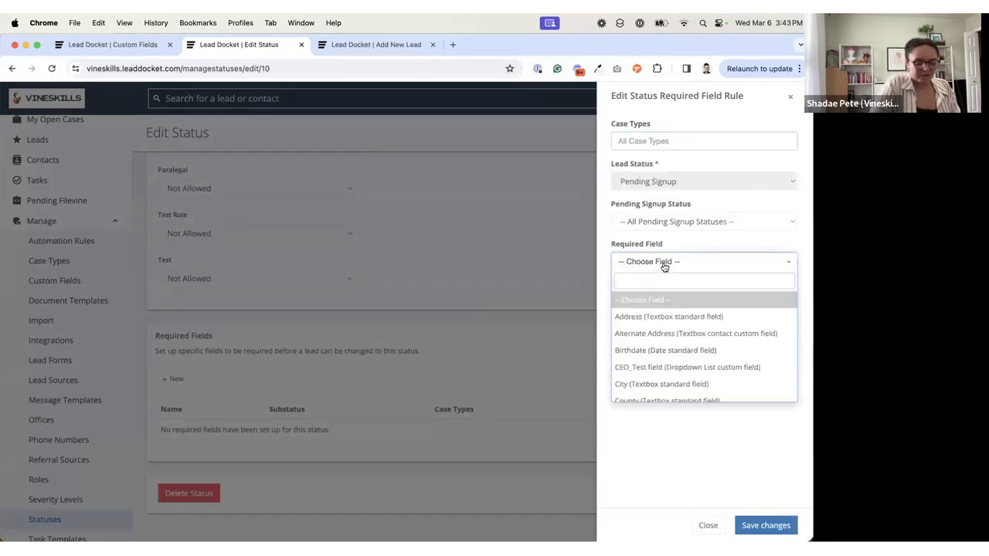
type("is the")
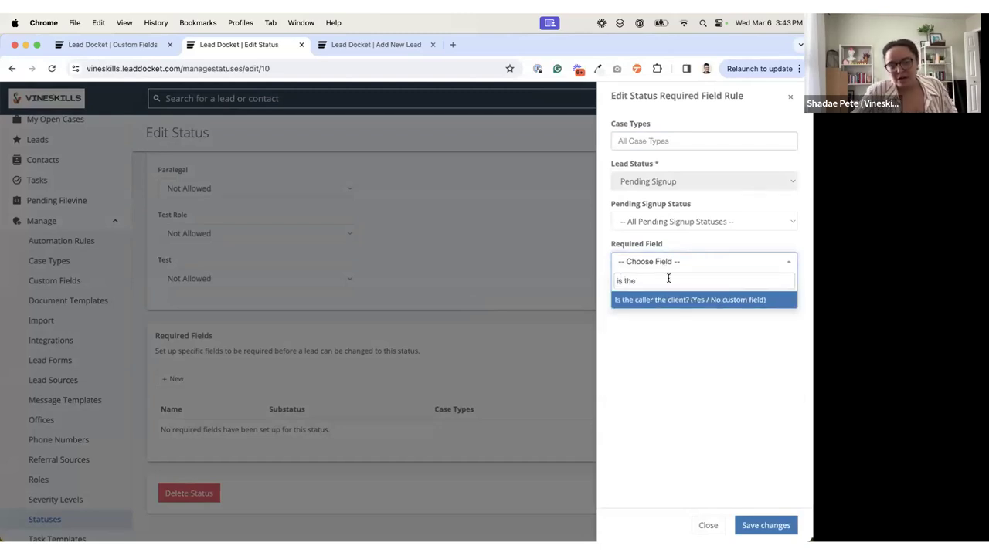
Step: Limit the rule to the Motor Vehicle Collision* case type and make "Is the client injured?" the required field
left_click(649, 139)
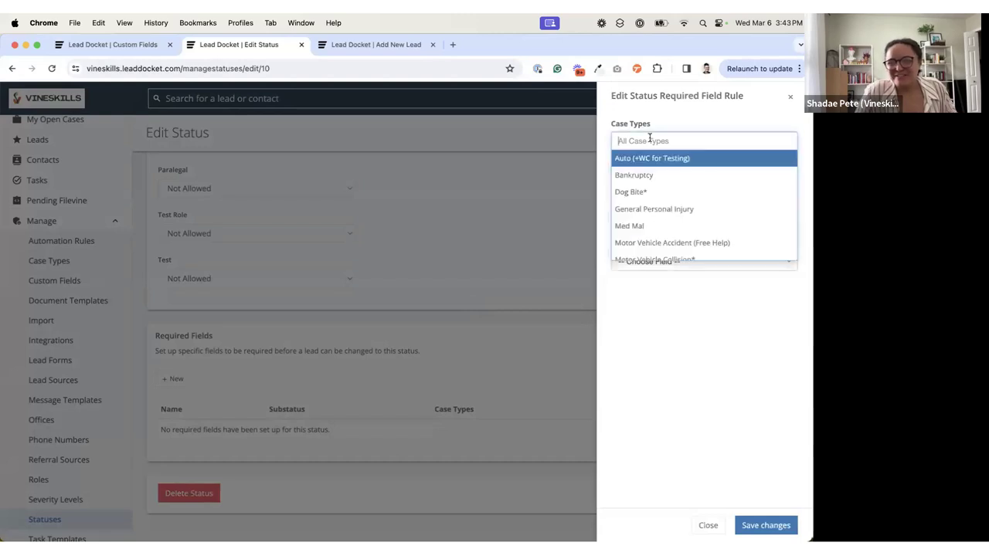
scroll(664, 243, "down", 1)
left_click(664, 243)
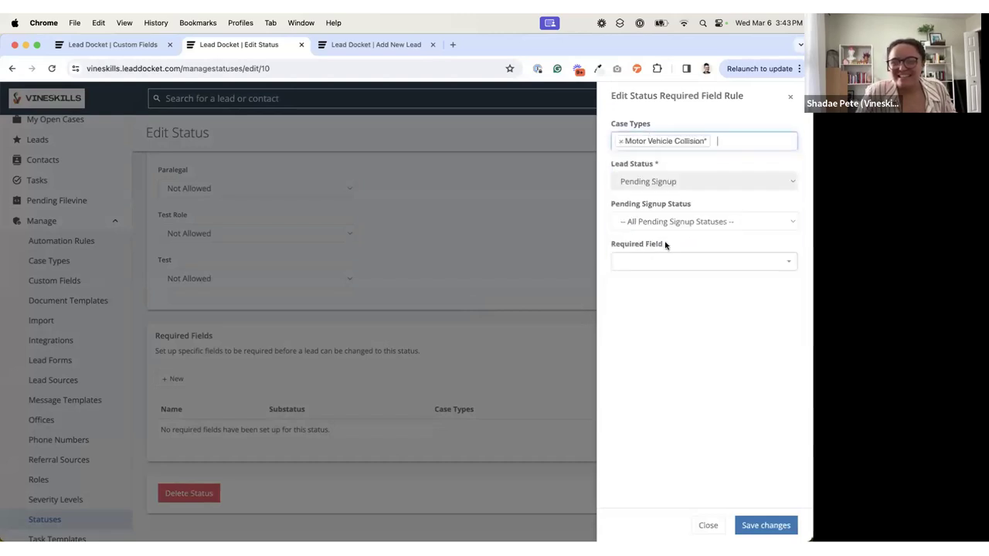
left_click(656, 261)
type("is the cli")
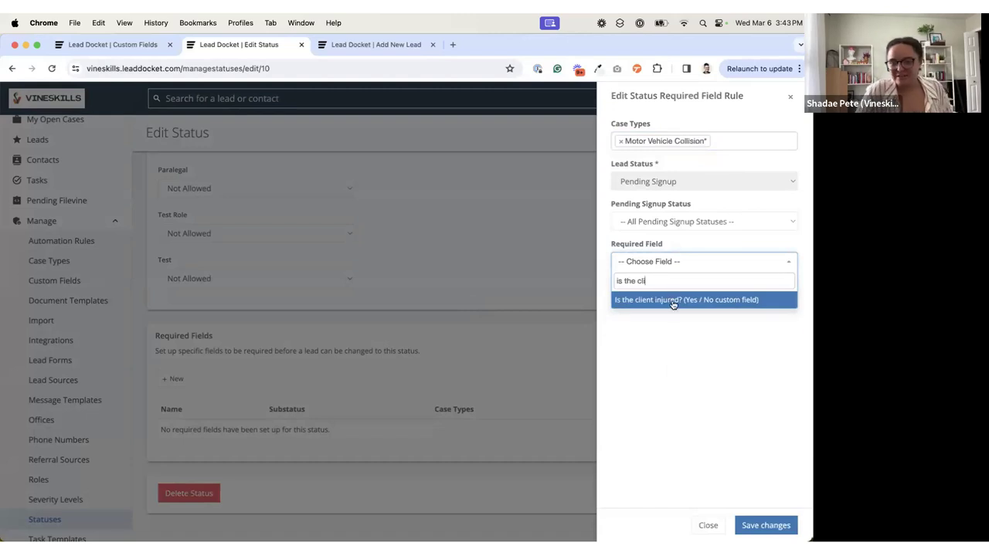
left_click(672, 301)
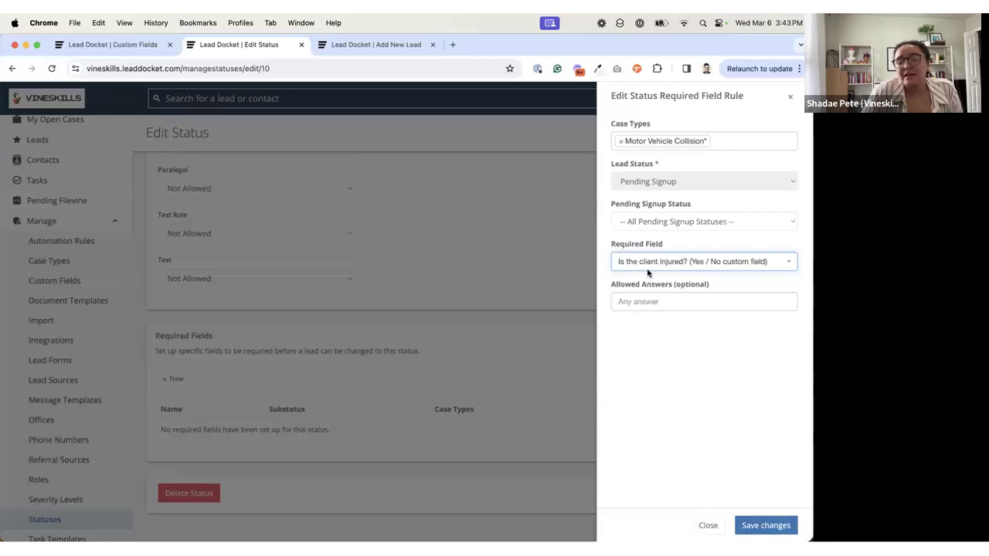
Step: Restrict the rule's Allowed Answers to Yes and save the required field rule
left_click(664, 304)
left_click(659, 319)
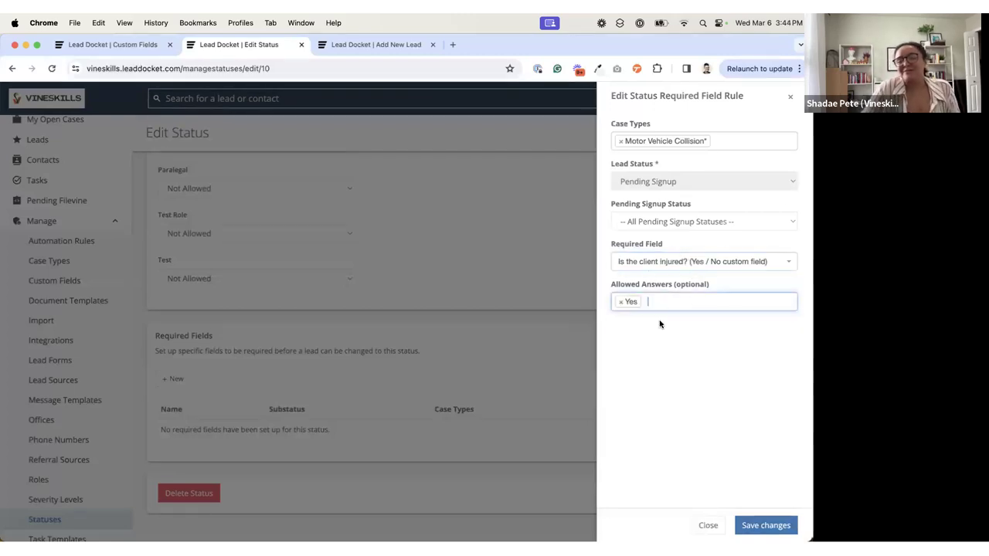
left_click(670, 331)
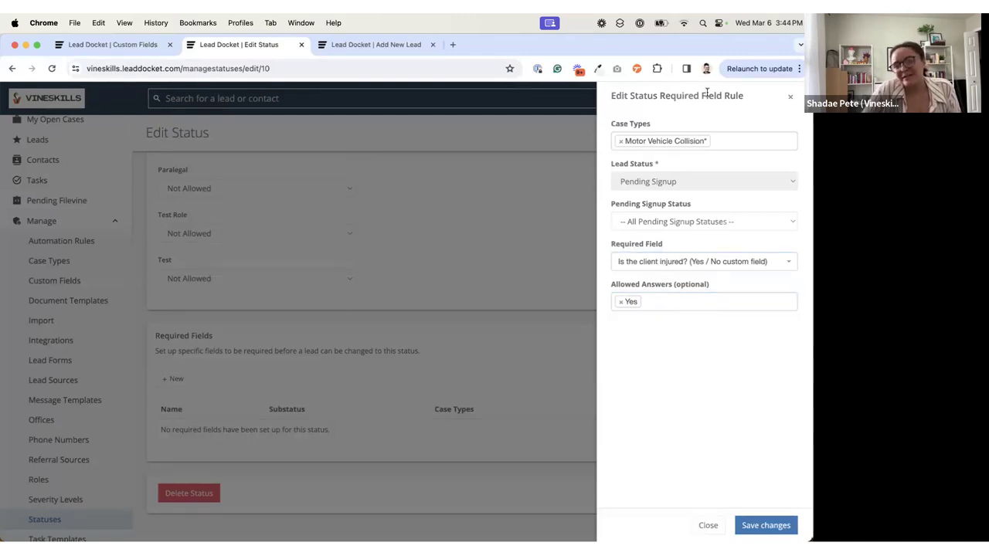
left_click(765, 526)
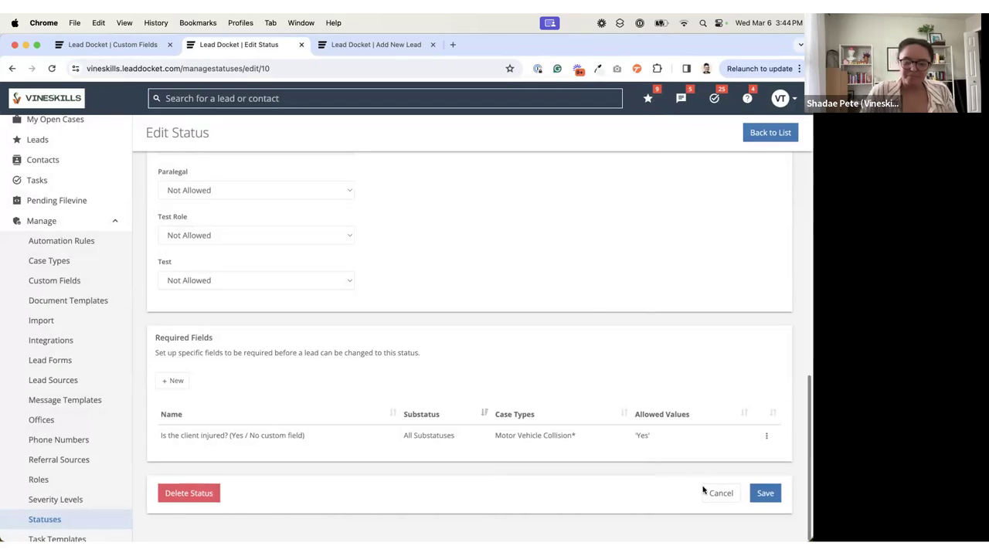
Step: Leave the Pending Signup status editor through Cancel and display the Intake Dashboard
left_click(727, 492)
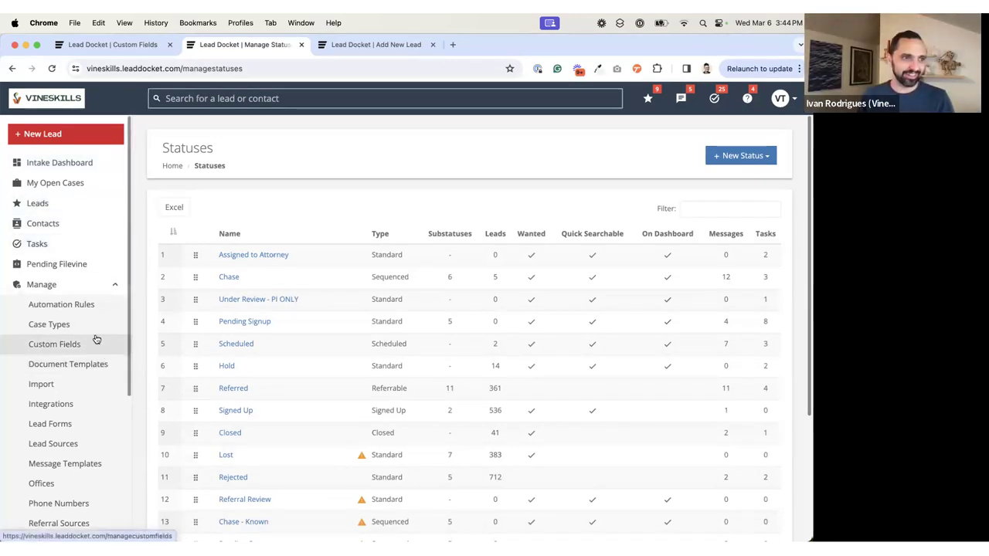
scroll(97, 340, "down", 3)
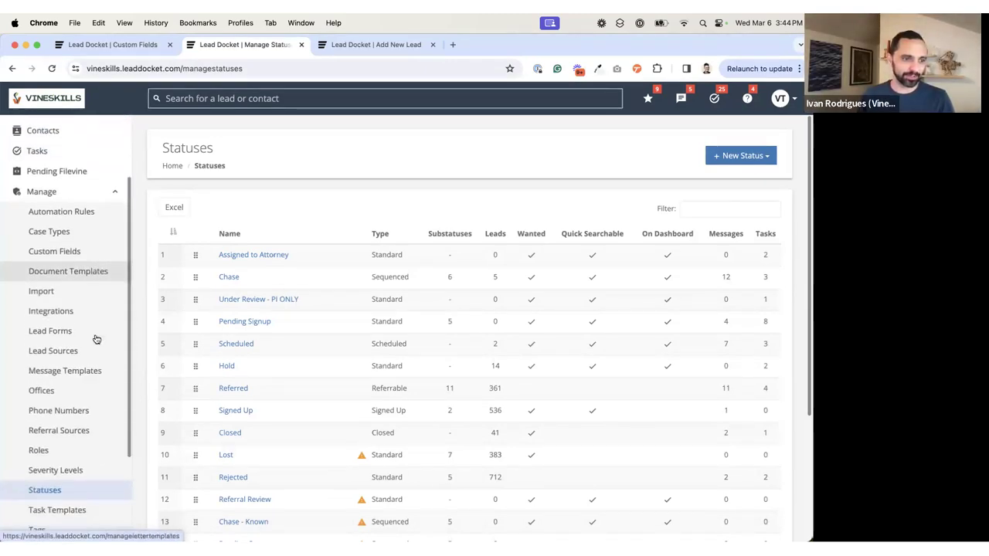
scroll(96, 340, "down", 3)
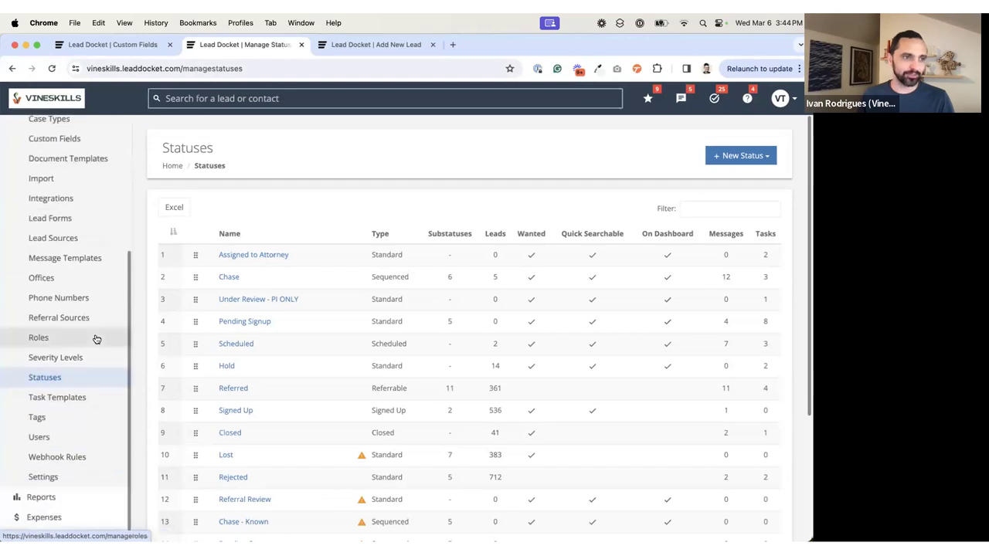
scroll(97, 340, "up", 5)
left_click(73, 162)
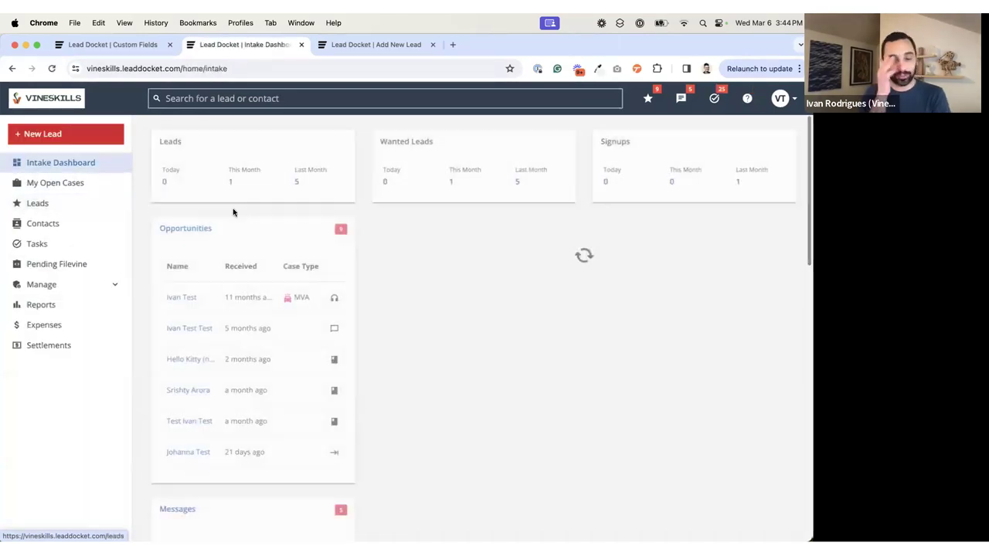